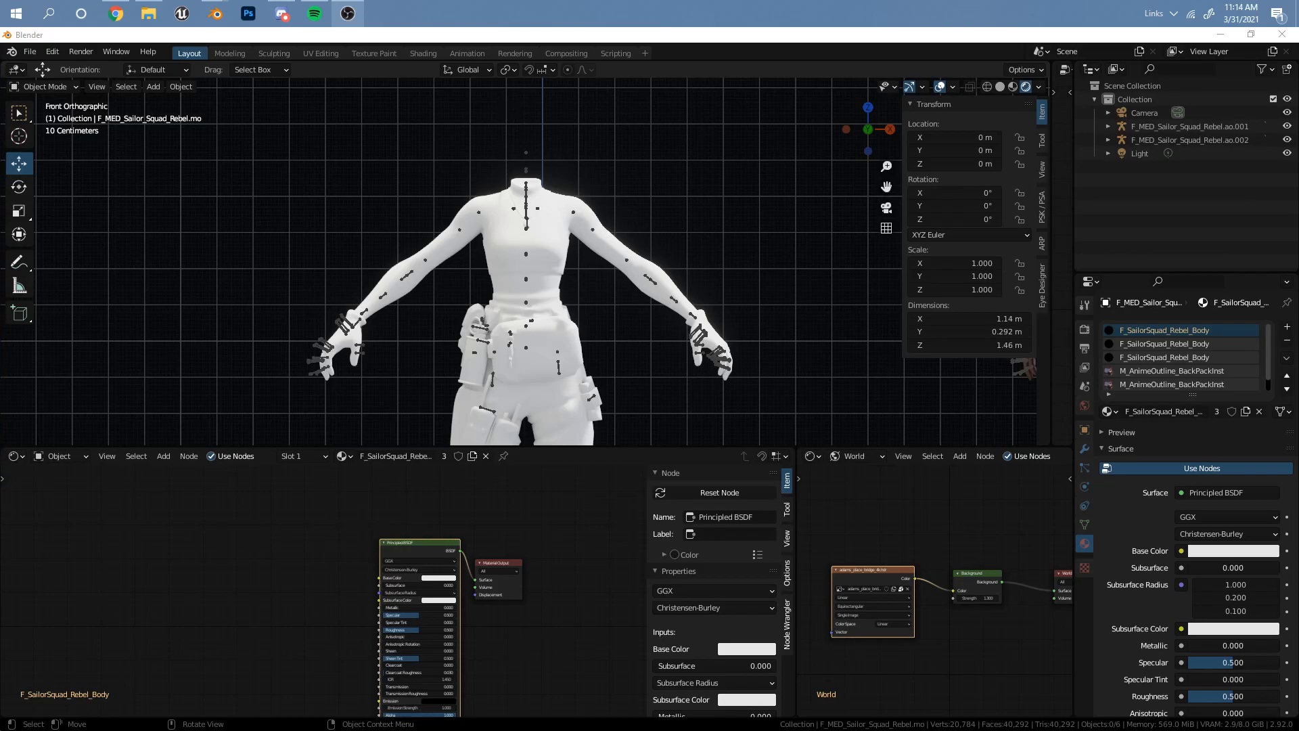
pyautogui.scroll(3, 482, 539)
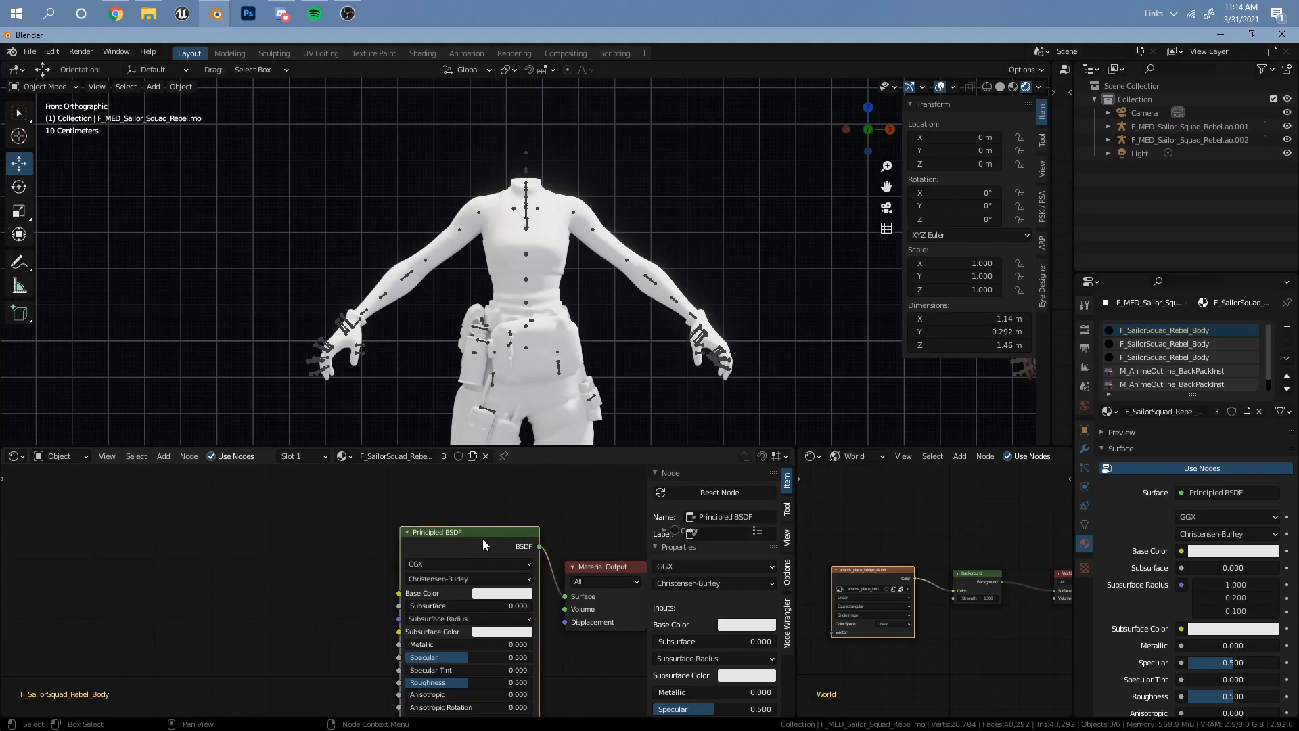
pyautogui.moveTo(469, 559); pyautogui.dragTo(445, 557, button='middle')
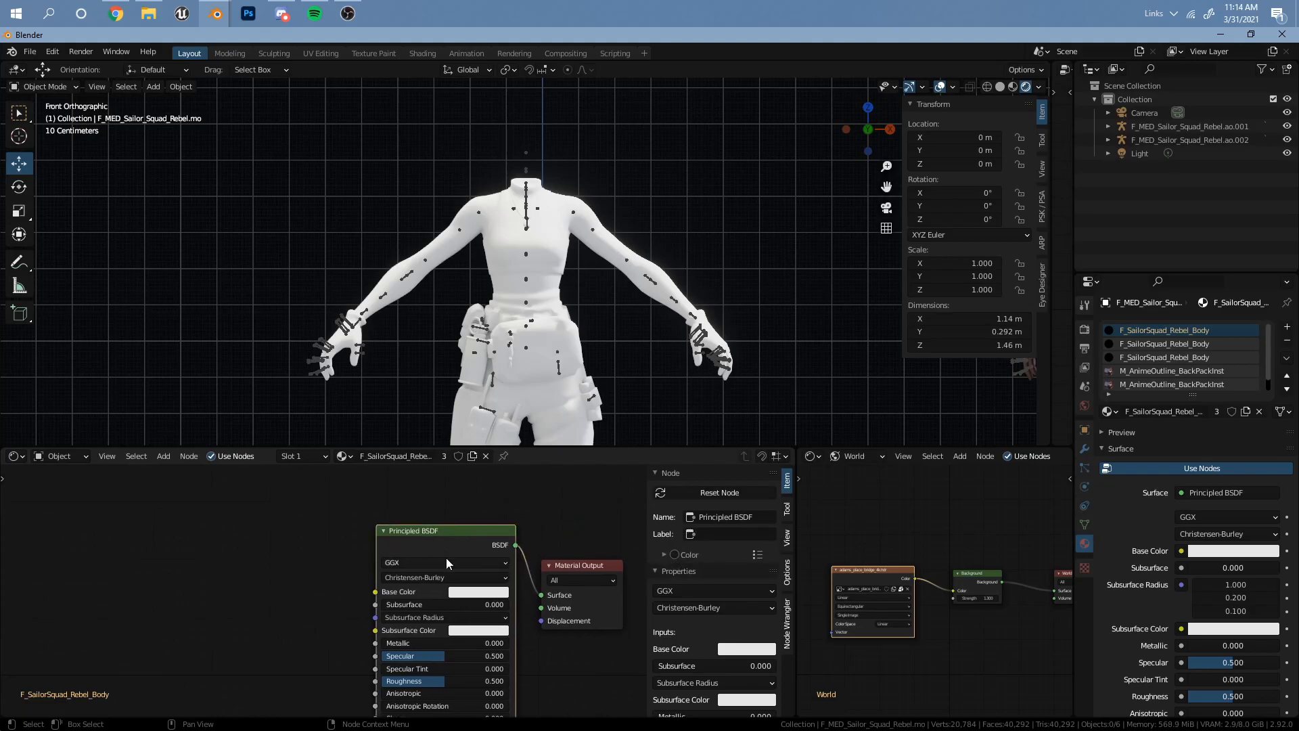
pyautogui.rightClick(350, 526)
pyautogui.click(347, 526)
pyautogui.scroll(-2, 312, 566)
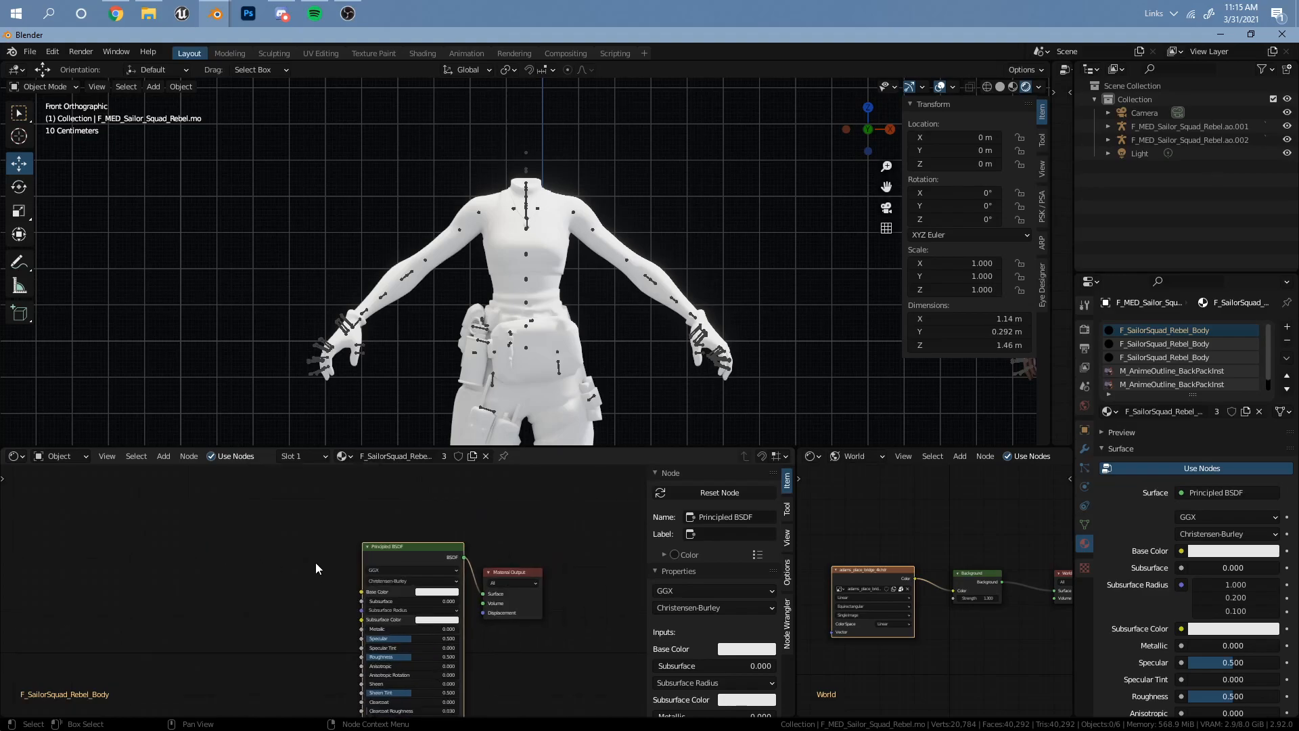
pyautogui.scroll(-4, 416, 394)
pyautogui.scroll(3, 449, 334)
pyautogui.scroll(3, 462, 330)
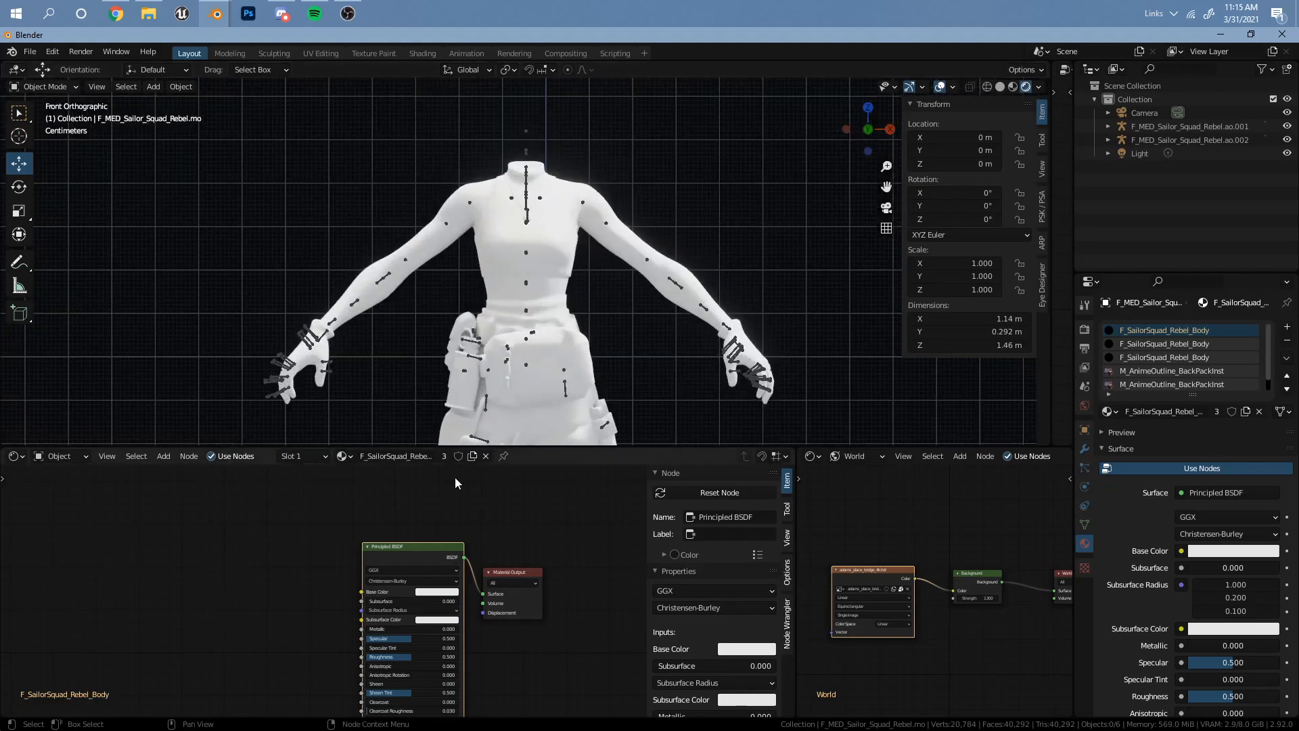
# Copy the NodeGroup.002 shader group from the material of the textured character F_MED_Sailor_Squad_Rebel.mo.001
pyautogui.scroll(-4, 592, 367)
pyautogui.keyDown('shift'); pyautogui.moveTo(695, 307); pyautogui.dragTo(391, 287, button='middle'); pyautogui.keyUp('shift')
pyautogui.scroll(4, 545, 277)
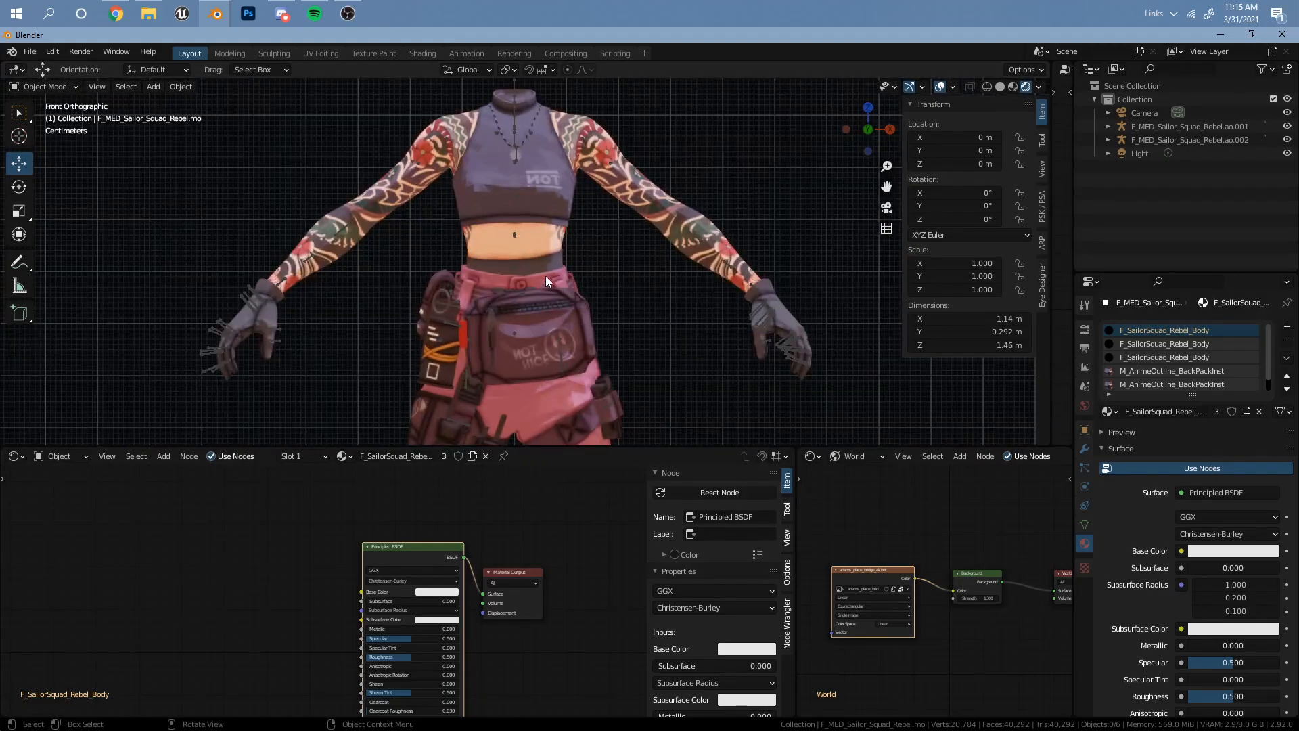
pyautogui.click(545, 274)
pyautogui.moveTo(230, 541); pyautogui.dragTo(462, 594, button='middle')
pyautogui.scroll(4, 462, 584)
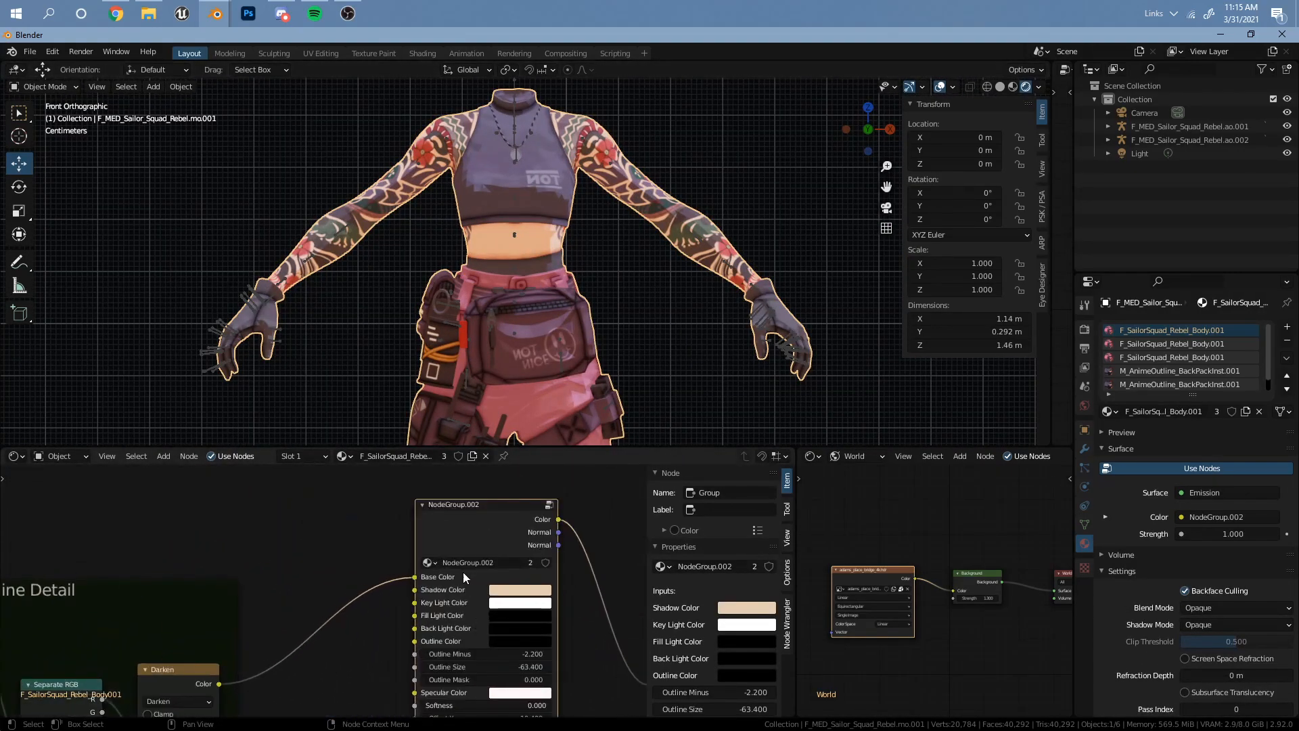
pyautogui.rightClick(454, 526)
pyautogui.click(400, 525)
# Paste the copied NodeGroup.002 into the F_SailorSquad_Rebel_Body material of the untextured character
pyautogui.scroll(-6, 418, 375)
pyautogui.keyDown('shift'); pyautogui.moveTo(329, 372); pyautogui.dragTo(615, 377, button='middle'); pyautogui.keyUp('shift')
pyautogui.scroll(4, 525, 237)
pyautogui.click(545, 322)
pyautogui.scroll(-4, 413, 632)
pyautogui.moveTo(526, 574); pyautogui.dragTo(385, 548, button='middle')
pyautogui.scroll(5, 469, 590)
pyautogui.scroll(-2, 471, 593)
pyautogui.moveTo(508, 572); pyautogui.dragTo(521, 522, button='middle')
pyautogui.hotkey('ctrl', 'v')
# Delete the Principled BSDF and connect NodeGroup.002's Color output to the Material Output's Surface input
pyautogui.scroll(-1, 355, 535)
pyautogui.moveTo(355, 535); pyautogui.dragTo(355, 553, button='middle')
pyautogui.moveTo(300, 501); pyautogui.dragTo(301, 547)
pyautogui.scroll(1, 344, 538)
pyautogui.moveTo(406, 548)
pyautogui.mouseDown()
pyautogui.moveTo(421, 543)
pyautogui.moveTo(414, 530)
pyautogui.mouseUp()
pyautogui.press('x')
pyautogui.moveTo(292, 541); pyautogui.dragTo(437, 554)
pyautogui.scroll(3, 433, 553)
pyautogui.moveTo(399, 552); pyautogui.dragTo(296, 517, button='middle')
pyautogui.moveTo(376, 509); pyautogui.dragTo(413, 561)
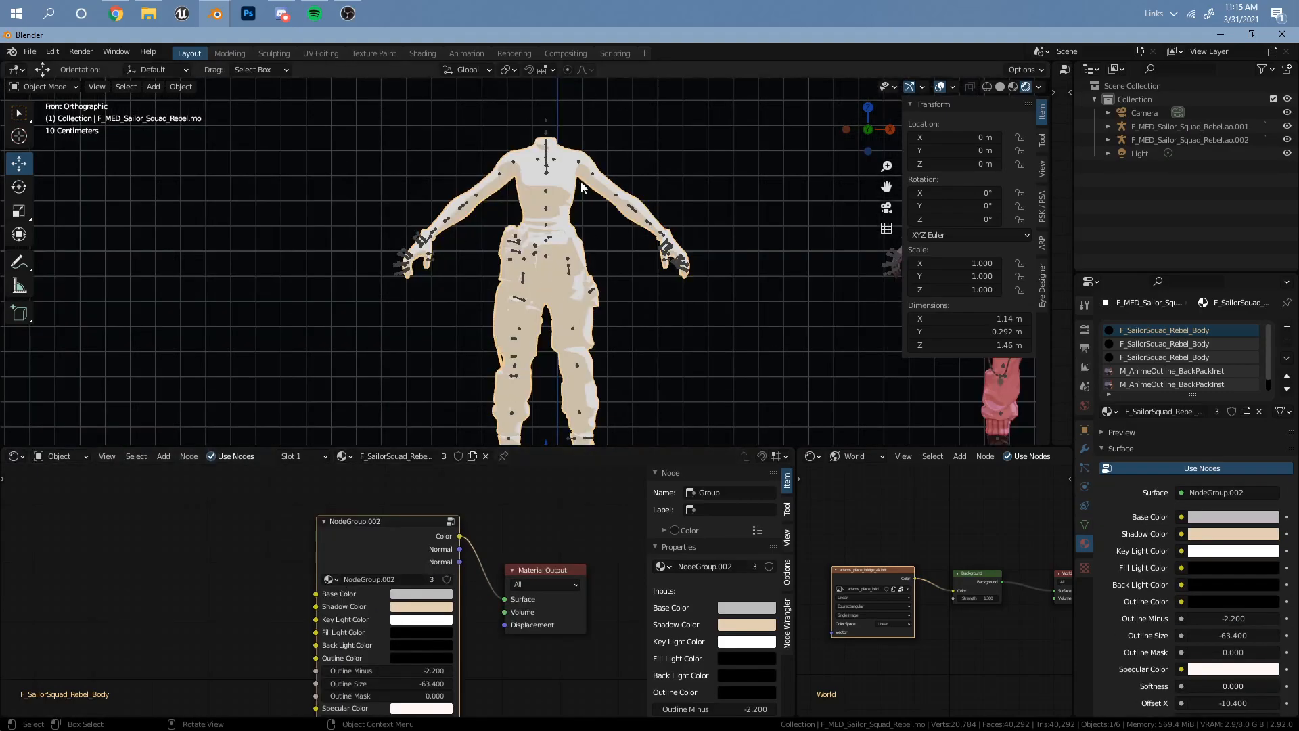
# Add a ColorRamp node in the empty space ahead of NodeGroup.002
pyautogui.scroll(3, 580, 335)
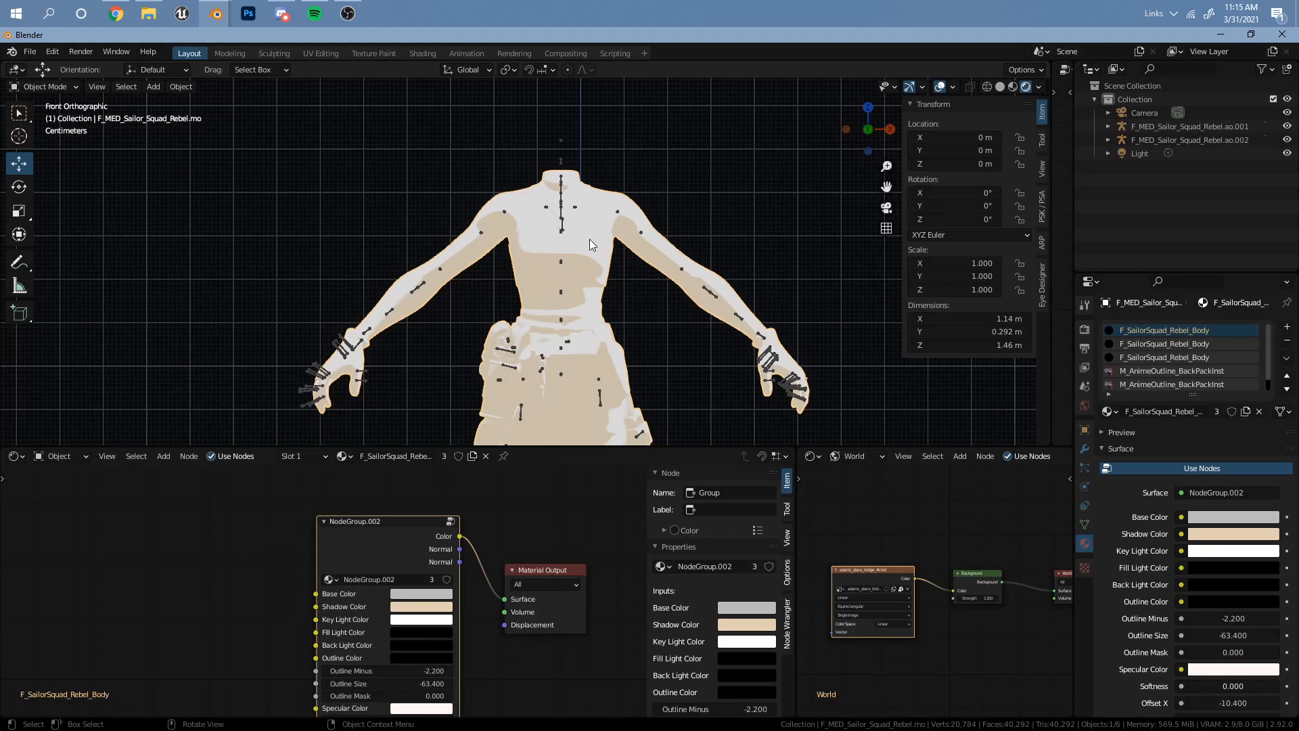
pyautogui.scroll(-3, 324, 594)
pyautogui.moveTo(324, 595); pyautogui.dragTo(412, 582, button='middle')
pyautogui.scroll(1, 313, 570)
pyautogui.moveTo(326, 578); pyautogui.dragTo(284, 583, button='middle')
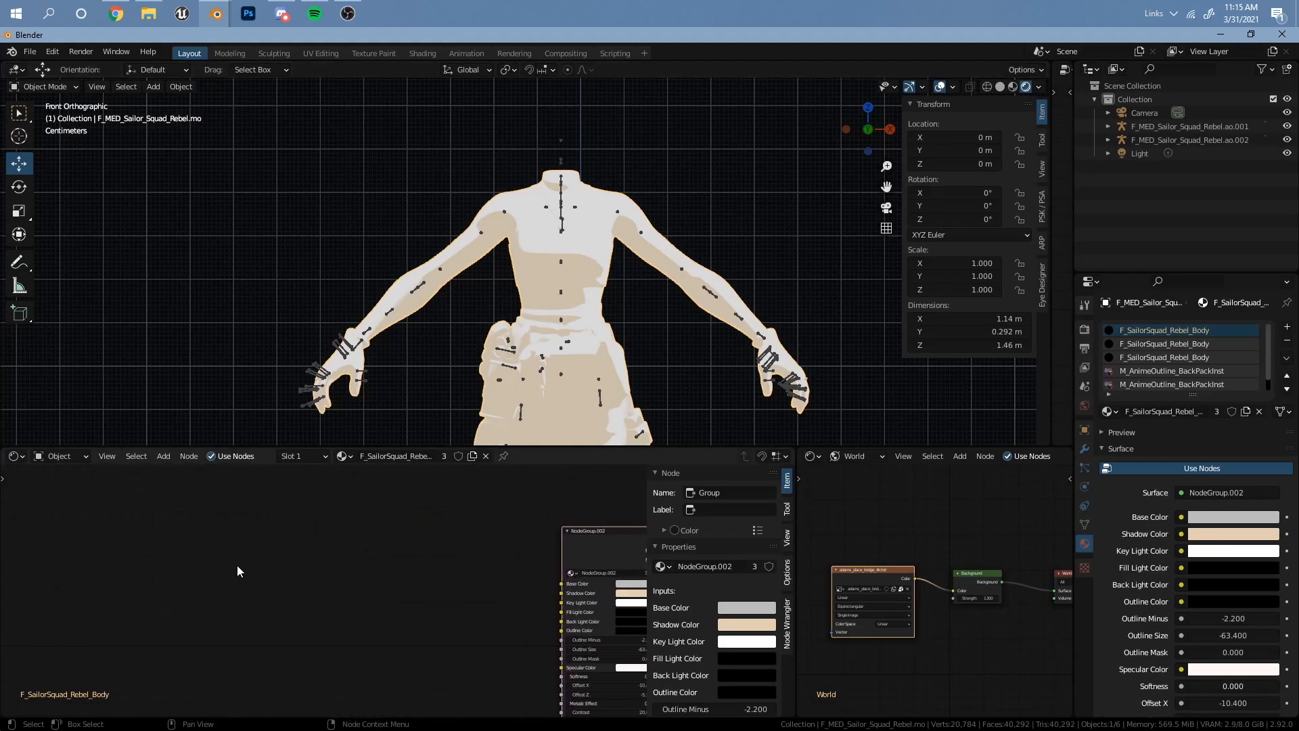
pyautogui.scroll(2, 429, 631)
pyautogui.scroll(-3, 435, 592)
pyautogui.moveTo(434, 591); pyautogui.dragTo(405, 583, button='middle')
pyautogui.scroll(2, 342, 578)
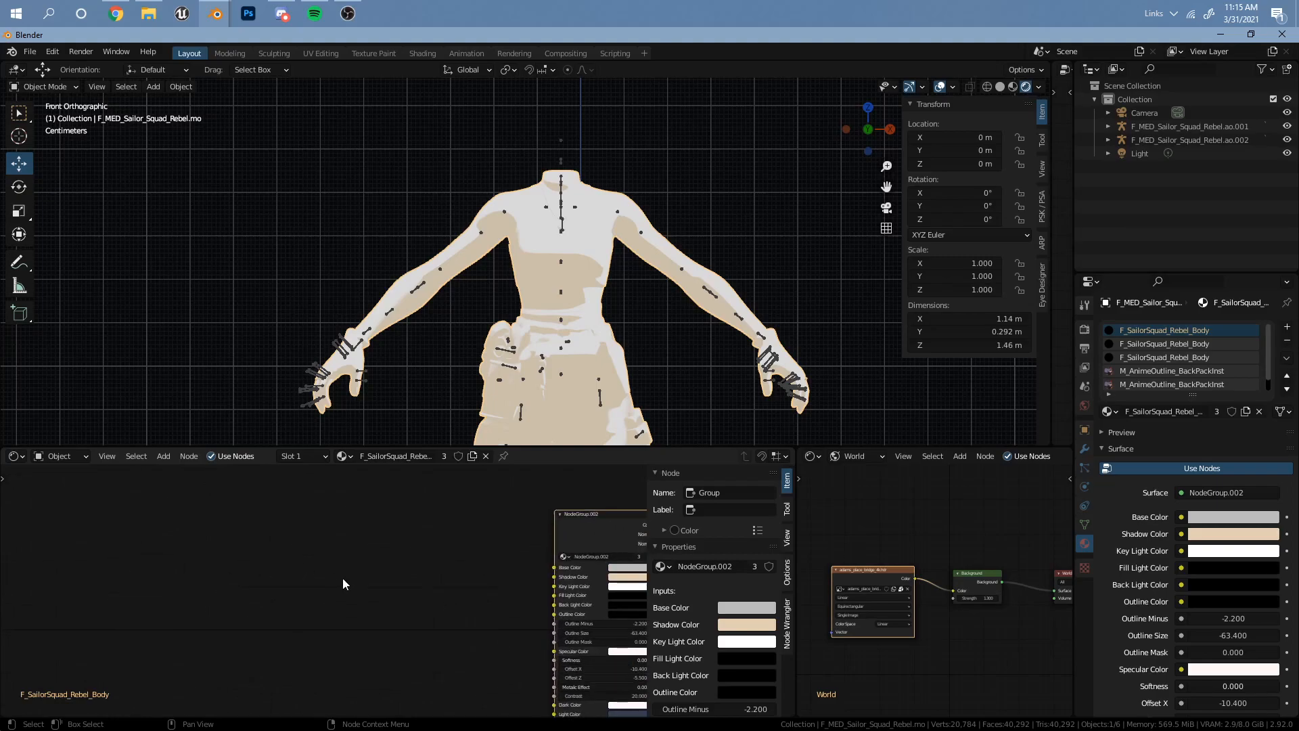
pyautogui.moveTo(291, 583); pyautogui.dragTo(314, 571, button='middle')
pyautogui.hotkey('shift', 'a')
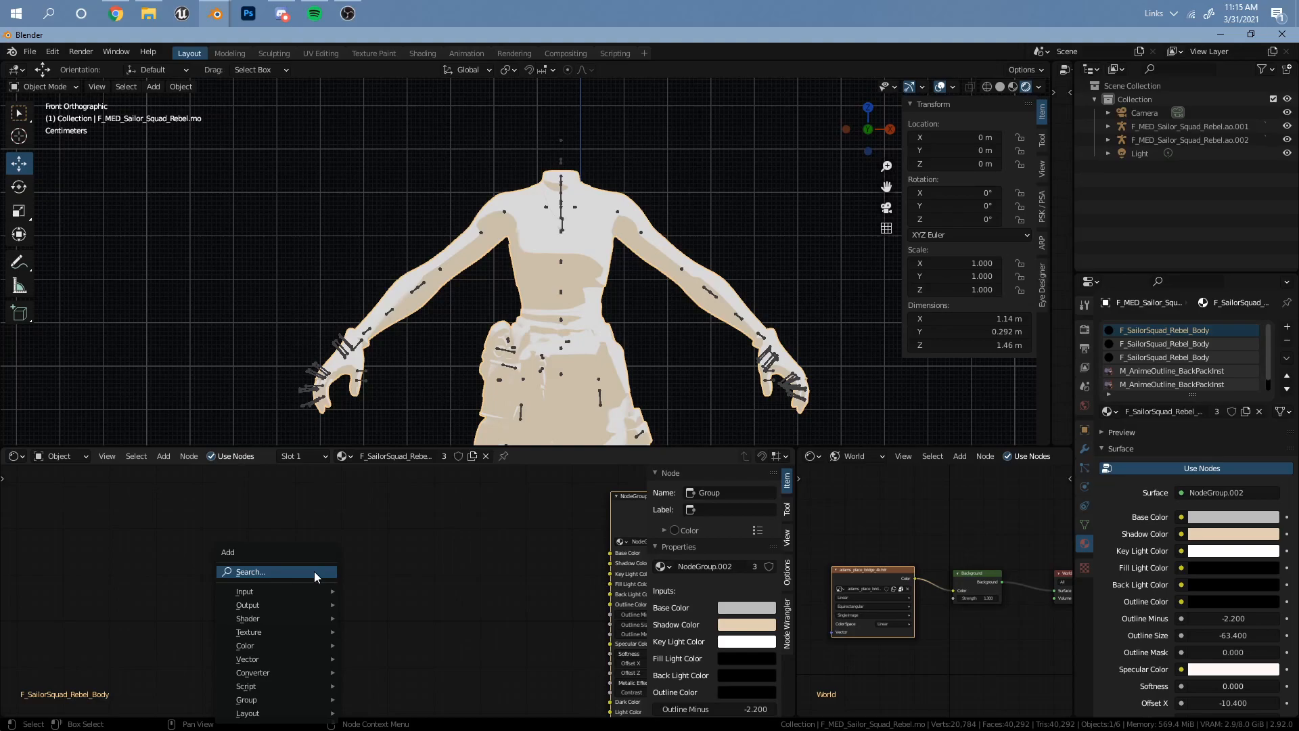
pyautogui.click(314, 571)
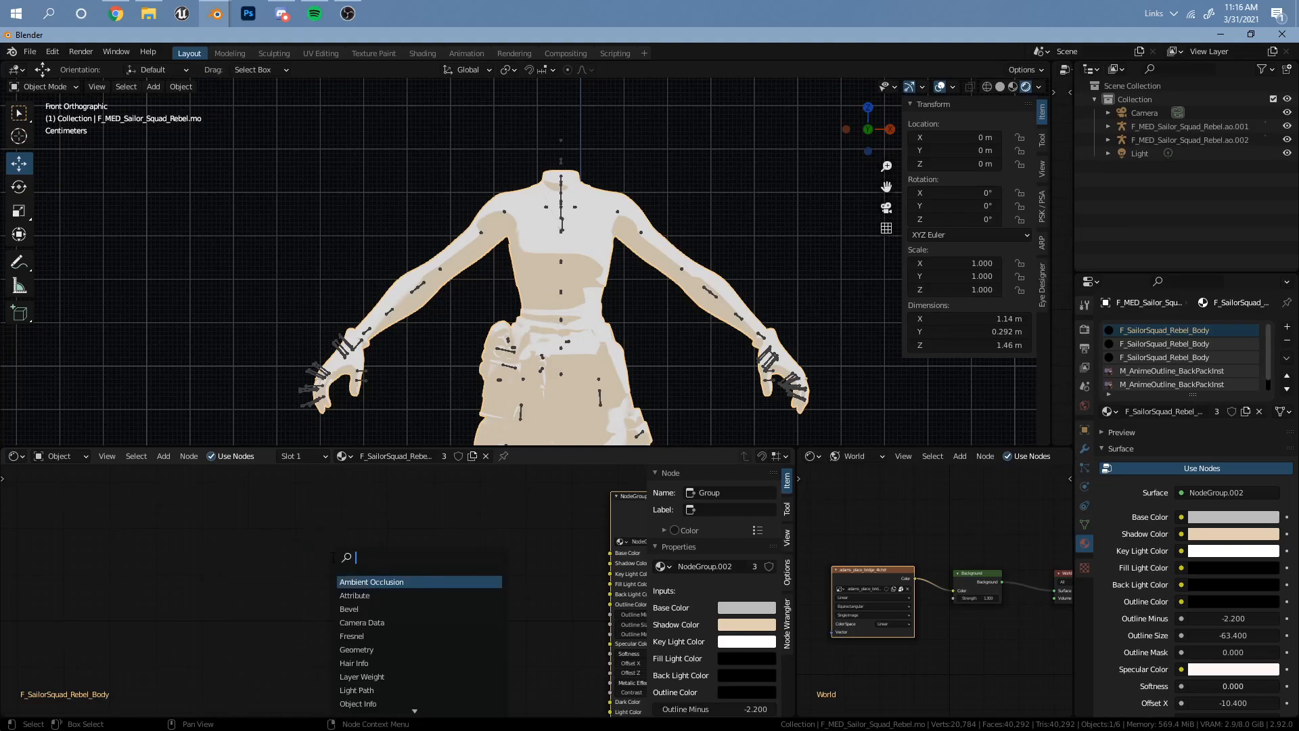
pyautogui.write('ramp')
pyautogui.press('Return')
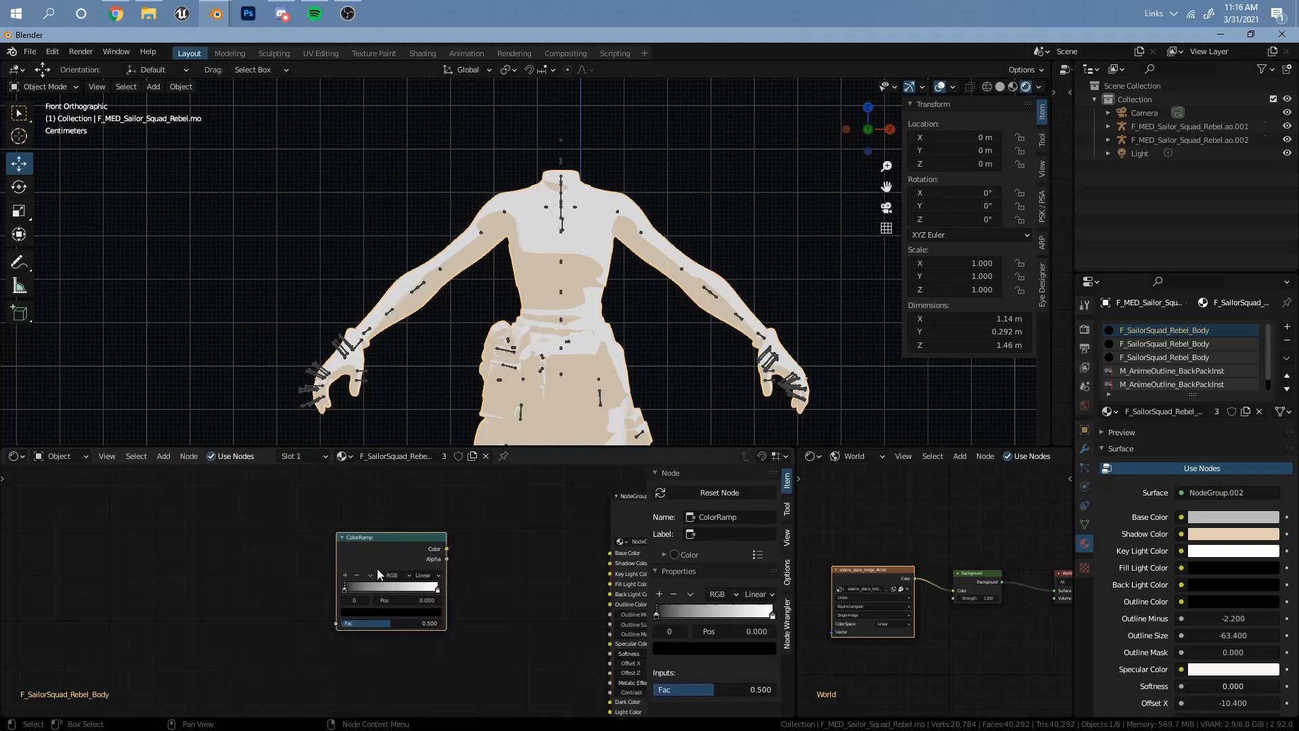
pyautogui.click(573, 566)
# Add a Shader to RGB node before the ColorRamp and connect its Color output to the ramp's Fac input
pyautogui.hotkey('shift', 'a')
pyautogui.click(250, 554)
pyautogui.write('shader')
pyautogui.click(297, 606)
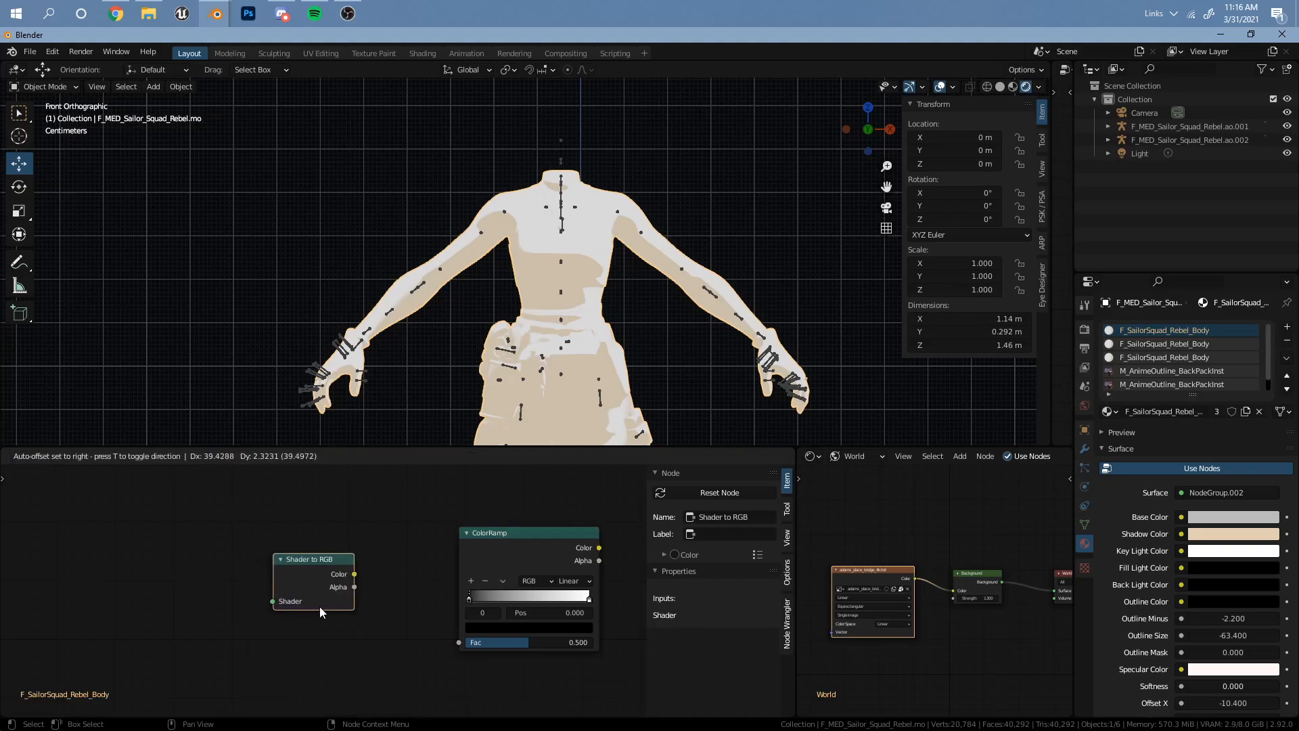
pyautogui.click(320, 602)
pyautogui.scroll(2, 328, 597)
pyautogui.moveTo(363, 595); pyautogui.dragTo(309, 566, button='middle')
pyautogui.moveTo(293, 542); pyautogui.dragTo(357, 566)
pyautogui.moveTo(417, 624); pyautogui.dragTo(417, 623)
pyautogui.moveTo(443, 511); pyautogui.dragTo(382, 504)
# Add a Diffuse BSDF node and connect its BSDF output to the Shader input of Shader to RGB
pyautogui.moveTo(64, 517); pyautogui.dragTo(306, 578, button='middle')
pyautogui.hotkey('shift', 'a')
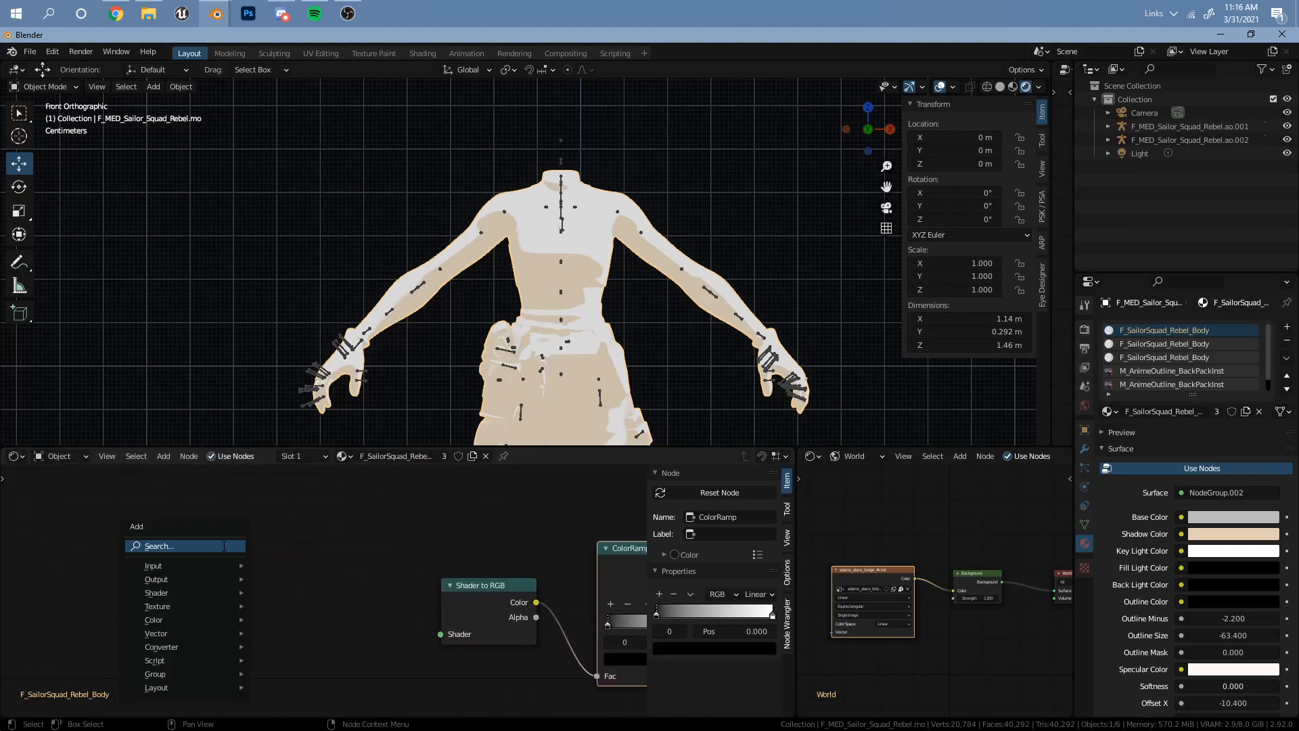
pyautogui.write('dif')
pyautogui.click(260, 571)
pyautogui.click(321, 601)
pyautogui.moveTo(365, 600); pyautogui.dragTo(445, 635)
pyautogui.moveTo(296, 591); pyautogui.dragTo(311, 571)
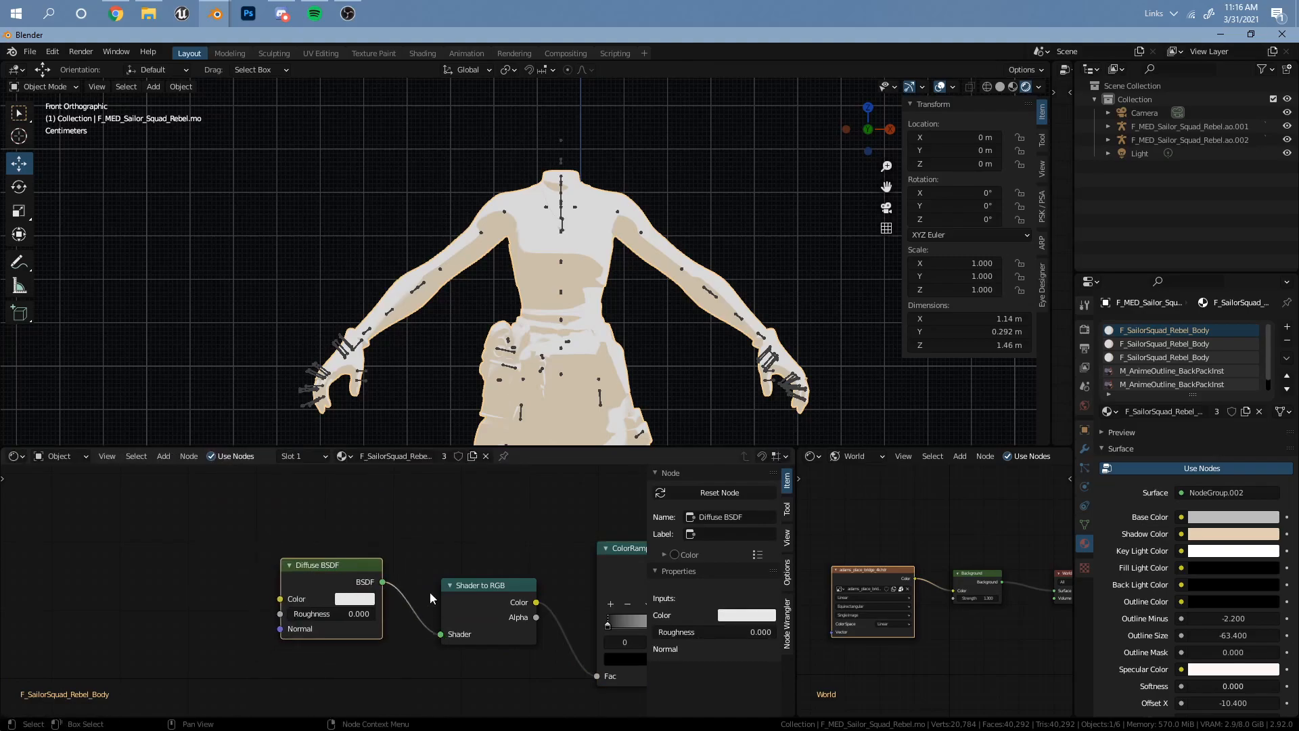
# Set the ColorRamp's interpolation to Constant
pyautogui.scroll(-3, 414, 595)
pyautogui.moveTo(535, 606); pyautogui.dragTo(308, 572, button='middle')
pyautogui.scroll(9, 325, 579)
pyautogui.moveTo(365, 605); pyautogui.dragTo(301, 626, button='middle')
pyautogui.moveTo(385, 511); pyautogui.dragTo(362, 541, button='middle')
pyautogui.click(282, 531)
pyautogui.click(486, 577)
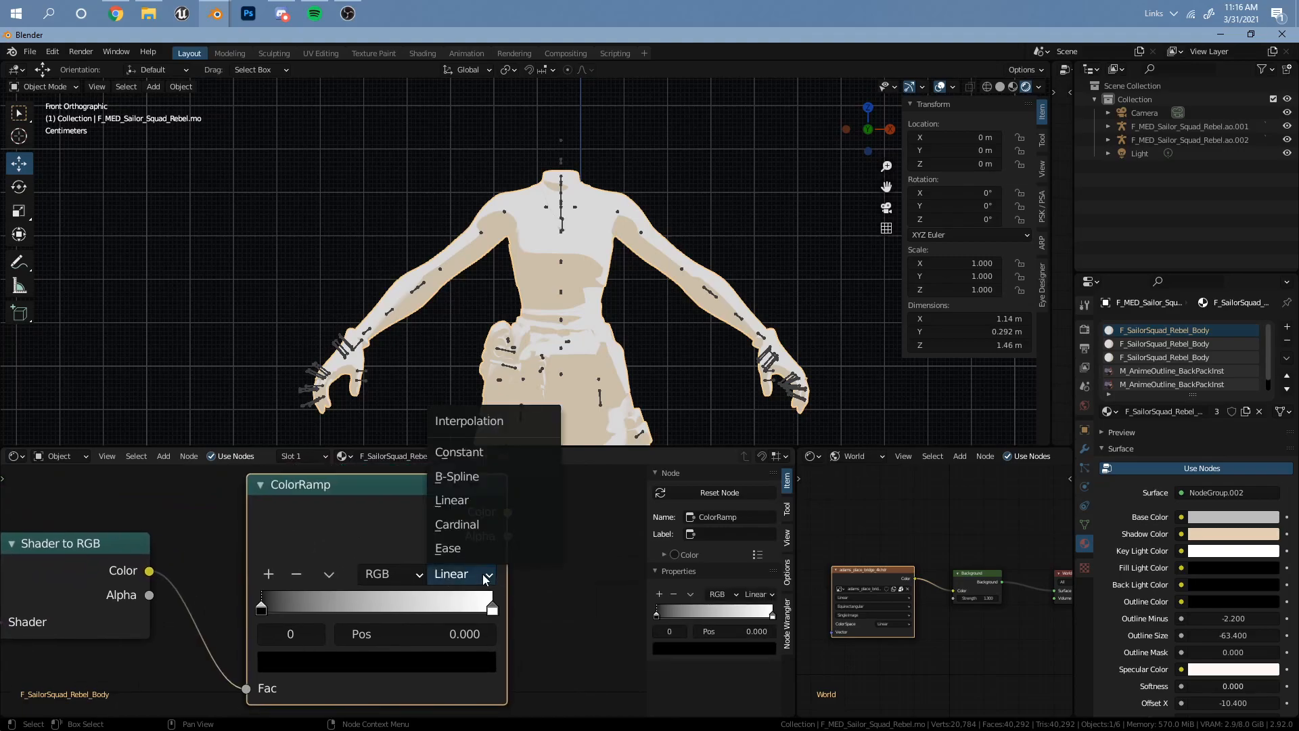
pyautogui.click(493, 453)
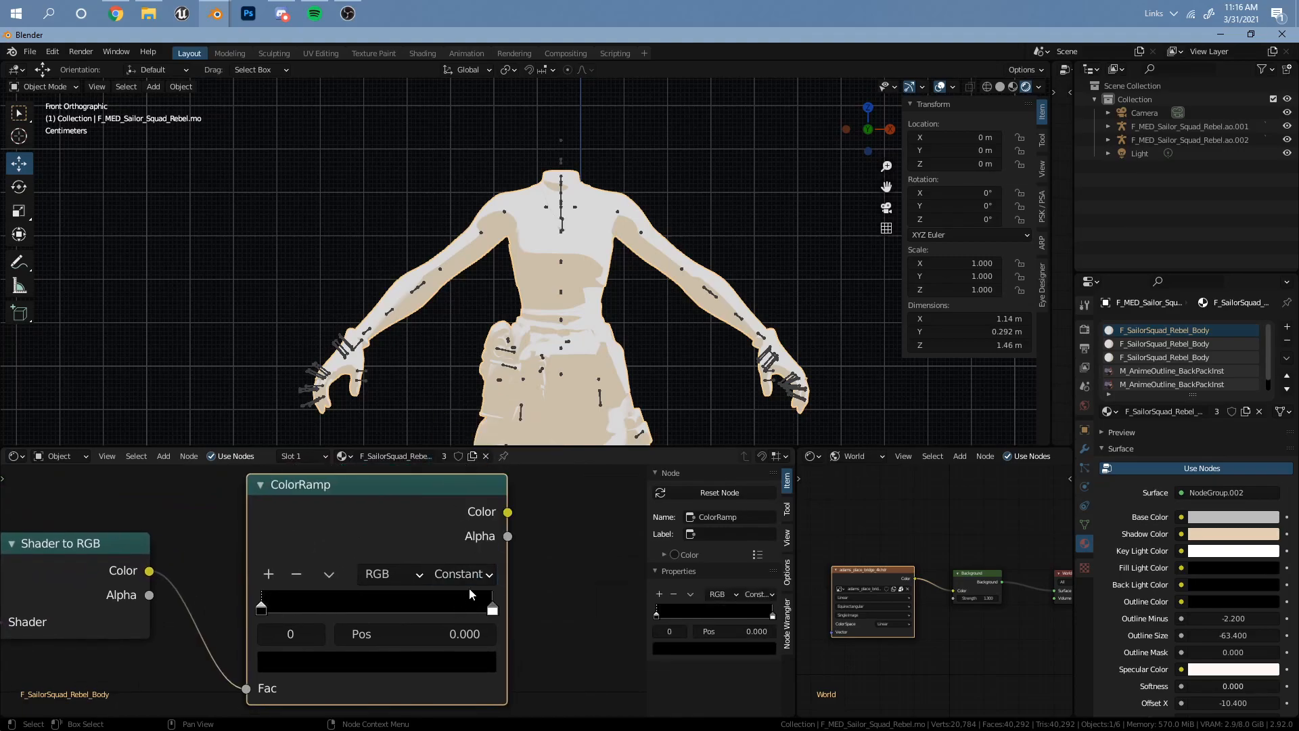
# Move the ColorRamp's white stop to about 0.050 and add a mid-gray stop at 0.023 between black and white
pyautogui.moveTo(497, 611); pyautogui.dragTo(271, 618)
pyautogui.scroll(4, 436, 611)
pyautogui.moveTo(312, 600); pyautogui.dragTo(232, 565, button='middle')
pyautogui.click(392, 578)
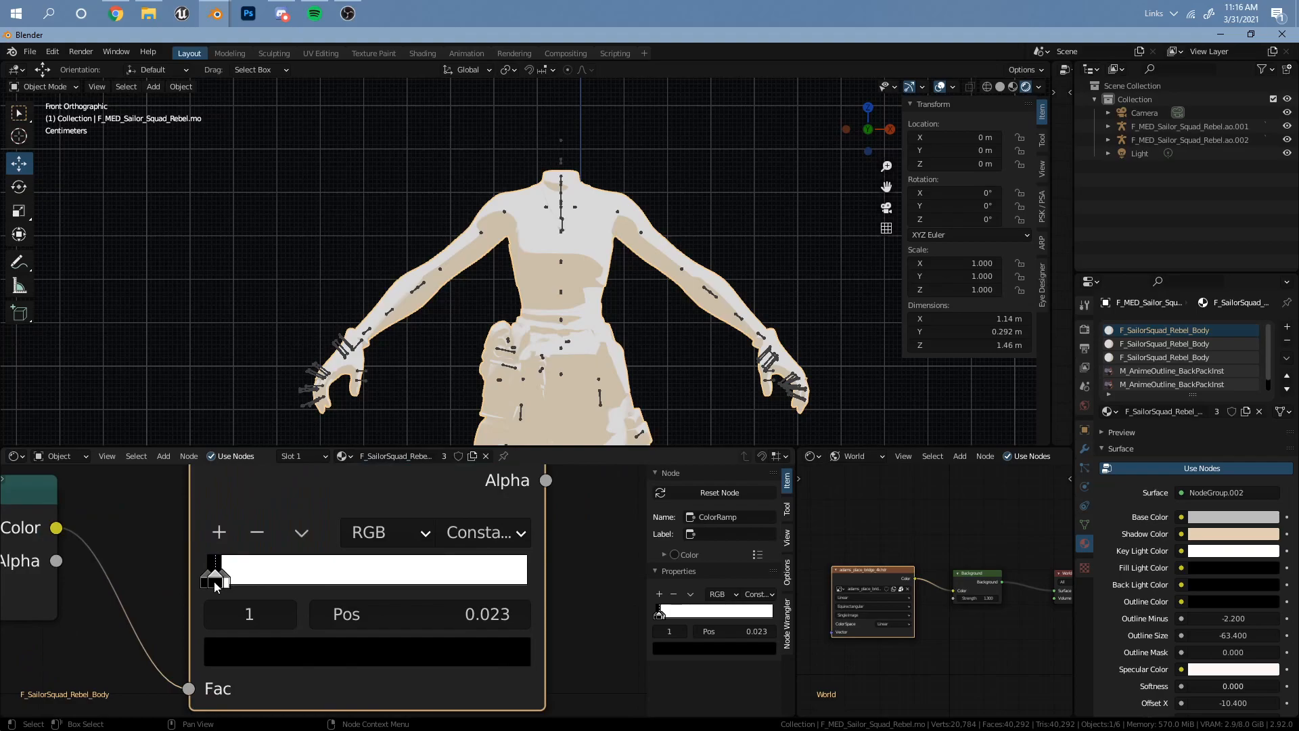
pyautogui.click(269, 652)
pyautogui.moveTo(459, 342); pyautogui.dragTo(460, 323)
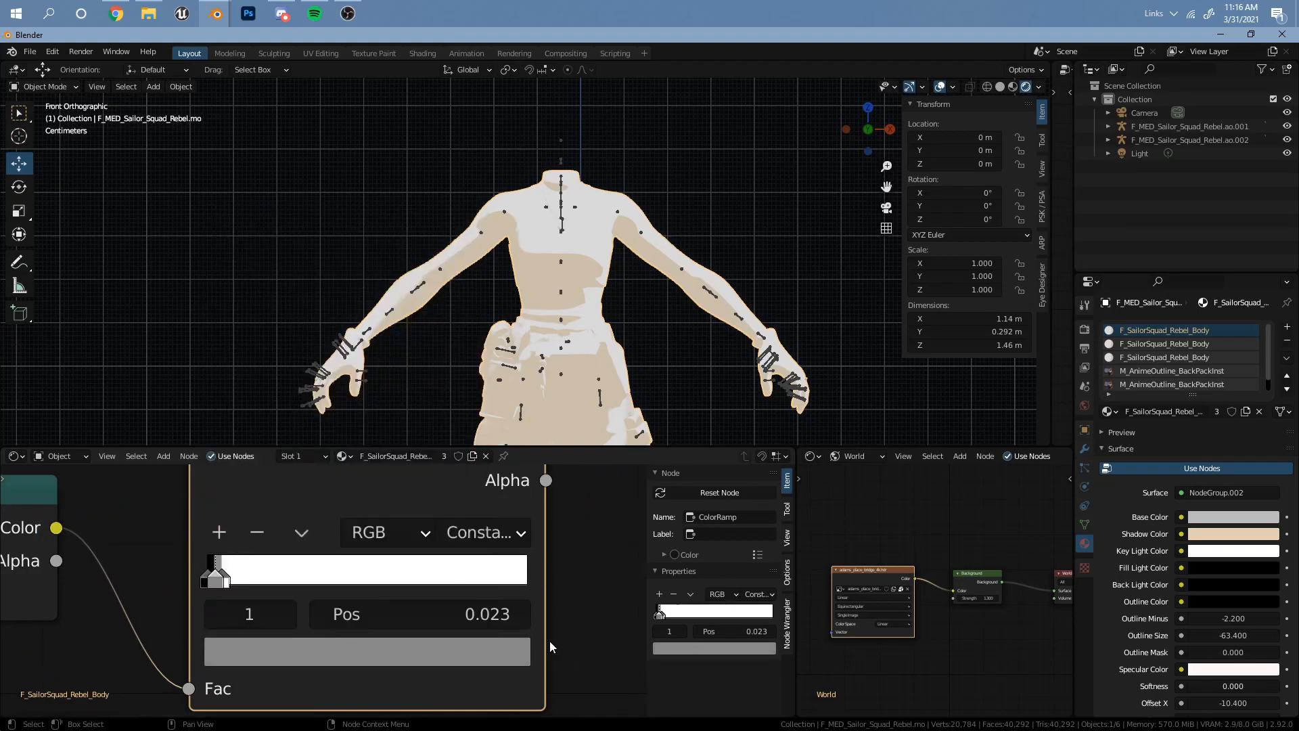
# Connect the ColorRamp's Color output to the Base Color input of NodeGroup.002
pyautogui.scroll(-7, 541, 640)
pyautogui.moveTo(247, 594); pyautogui.dragTo(366, 605, button='middle')
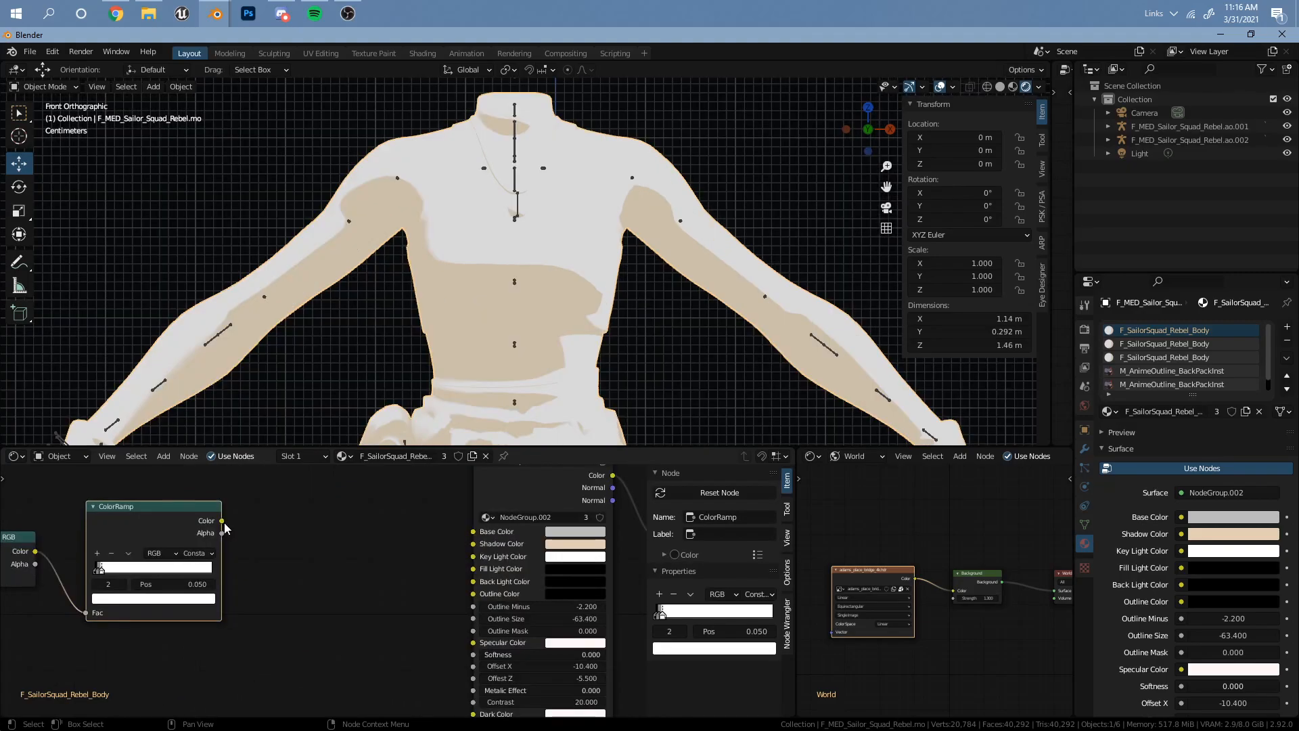
pyautogui.moveTo(223, 521); pyautogui.dragTo(473, 532)
# Adjust the ColorRamp's shading threshold, placing the white stop at about 0.068
pyautogui.moveTo(115, 598); pyautogui.dragTo(358, 598, button='middle')
pyautogui.scroll(4, 357, 598)
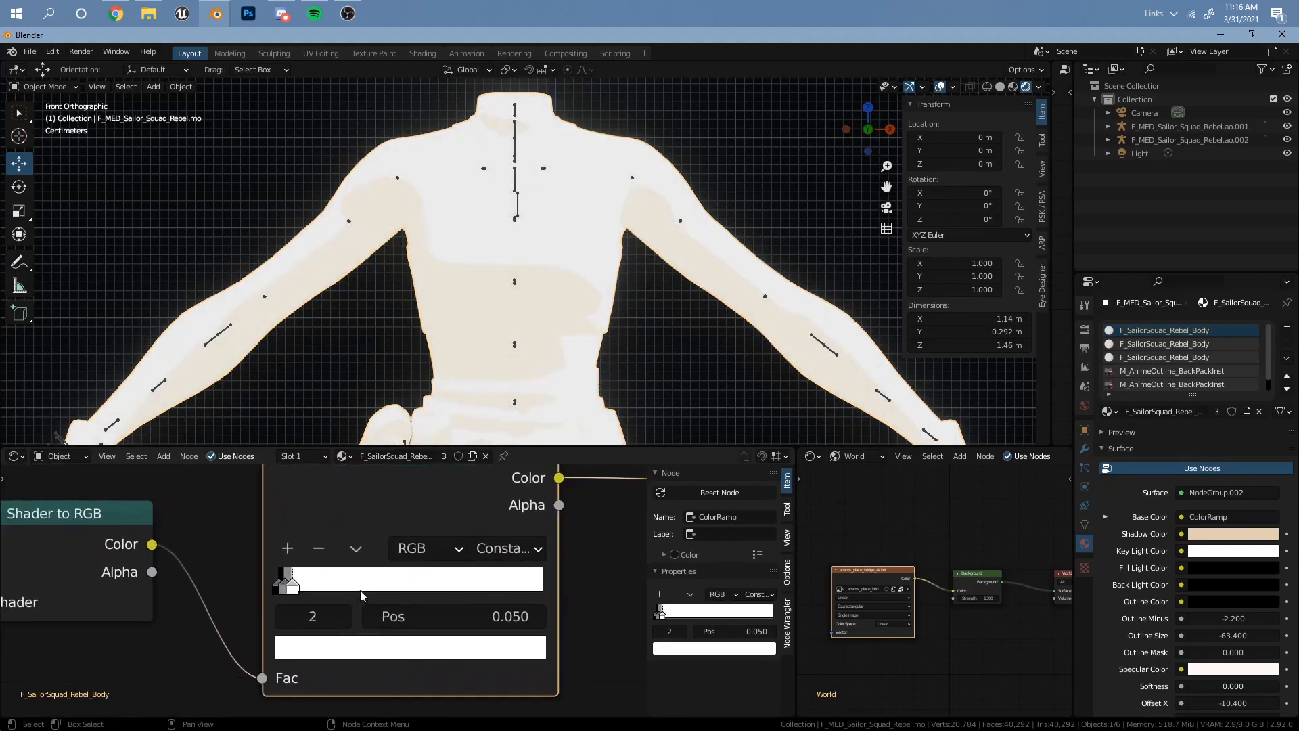
pyautogui.scroll(1, 362, 595)
pyautogui.moveTo(283, 602)
pyautogui.mouseDown()
pyautogui.moveTo(392, 590)
pyautogui.moveTo(379, 591)
pyautogui.mouseUp()
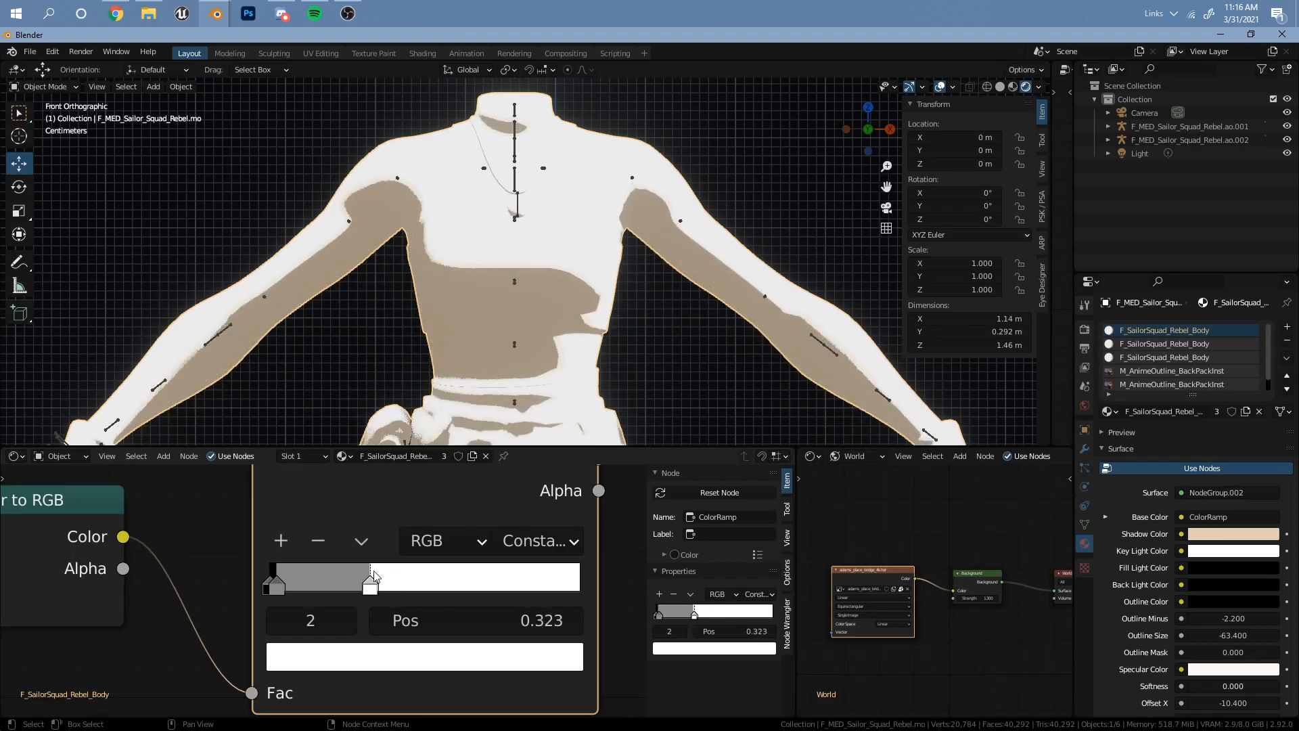
pyautogui.moveTo(285, 589)
pyautogui.mouseDown()
pyautogui.moveTo(467, 590)
pyautogui.moveTo(237, 583)
pyautogui.mouseUp()
pyautogui.moveTo(371, 586)
pyautogui.mouseDown()
pyautogui.moveTo(358, 589)
pyautogui.moveTo(496, 589)
pyautogui.moveTo(280, 592)
pyautogui.moveTo(302, 588)
pyautogui.moveTo(291, 587)
pyautogui.mouseUp()
pyautogui.scroll(-2, 389, 587)
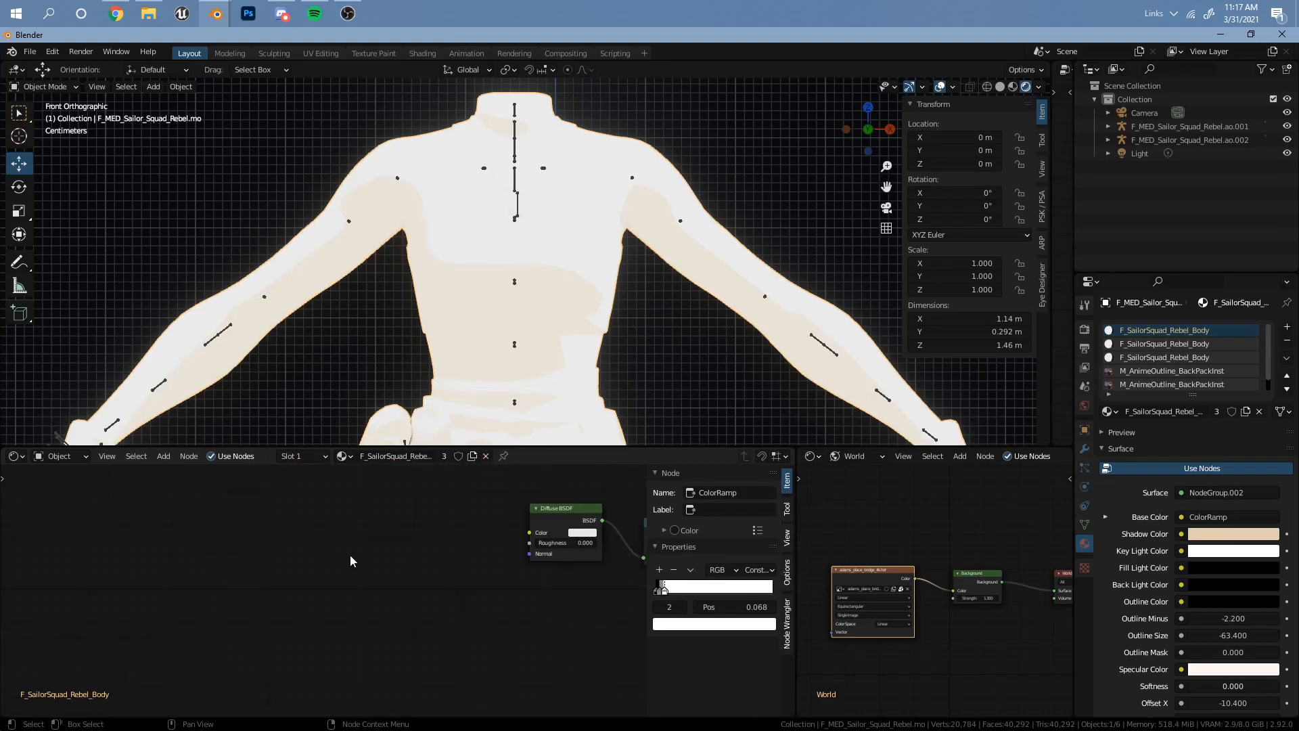
pyautogui.moveTo(375, 557); pyautogui.dragTo(354, 549, button='middle')
pyautogui.hotkey('shift', 'a')
pyautogui.click(285, 518)
pyautogui.write('nor')
pyautogui.press('Escape')
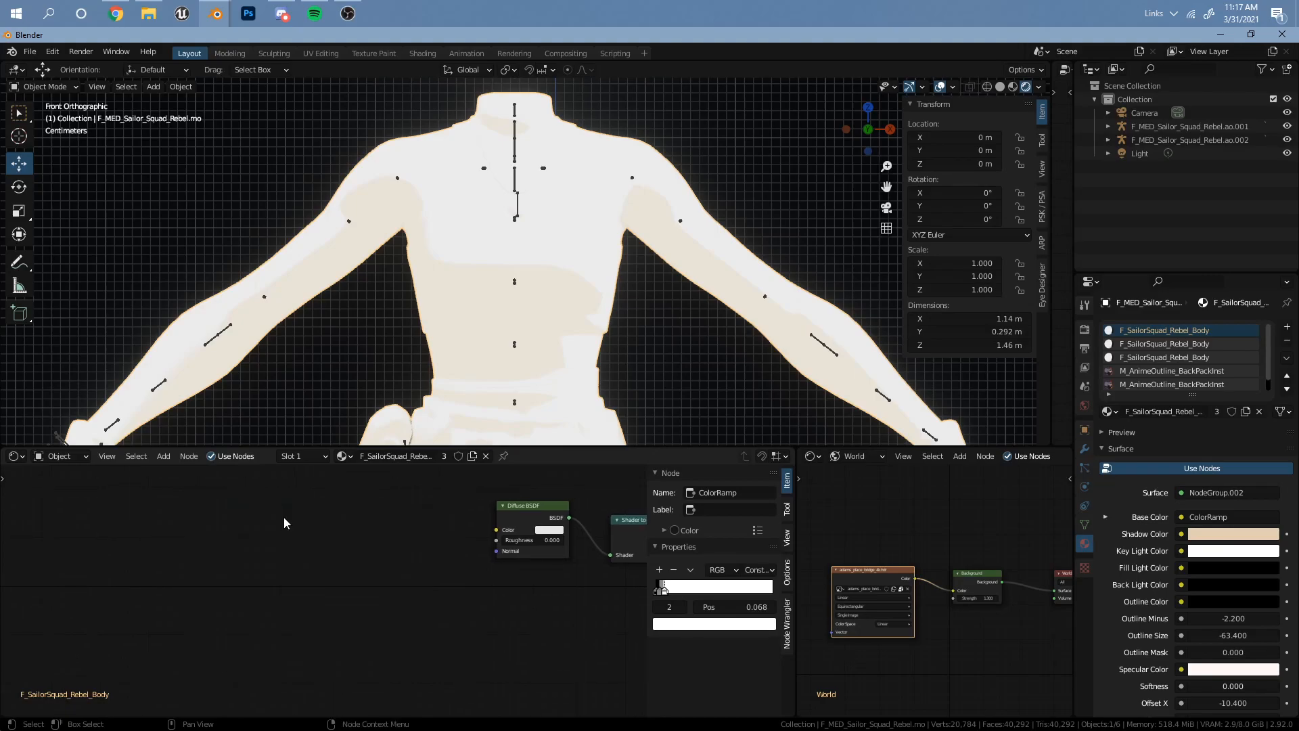
# Add a Normal Map node ahead of the Diffuse BSDF
pyautogui.hotkey('shift', 'a')
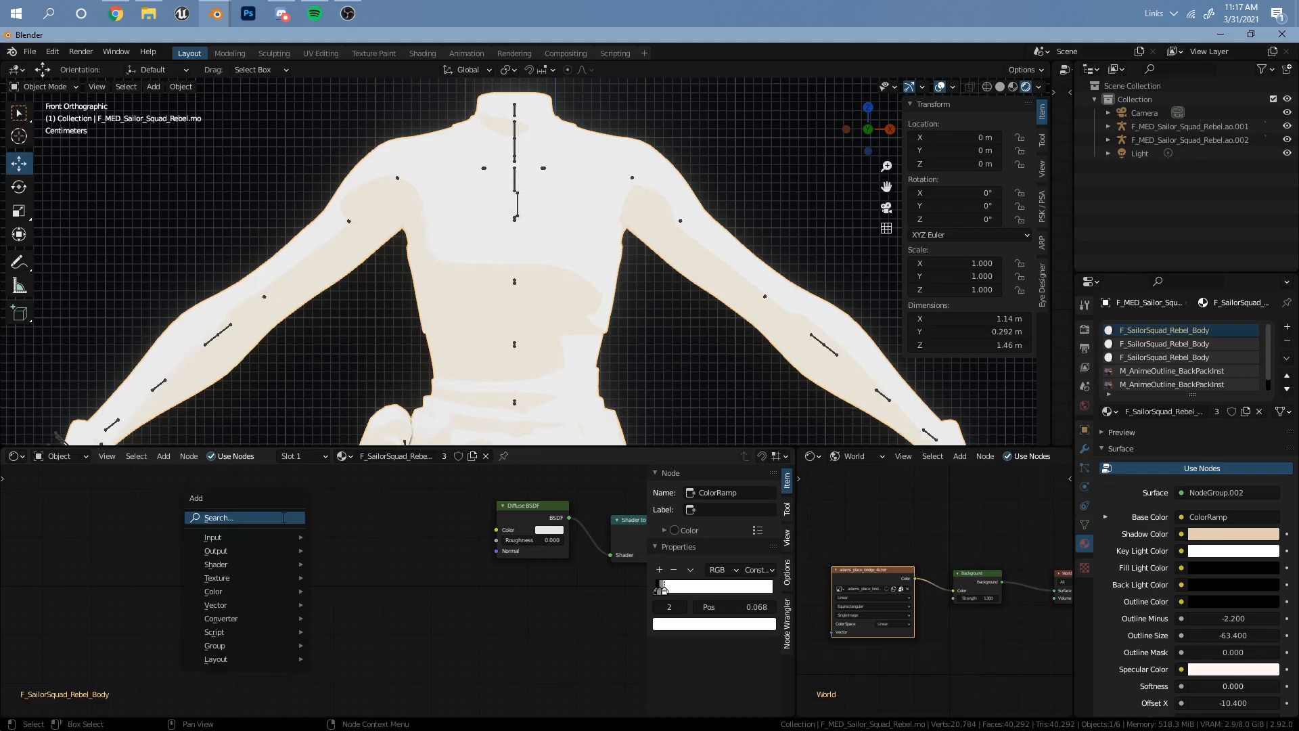
pyautogui.click(282, 517)
pyautogui.write('nor')
pyautogui.click(416, 555)
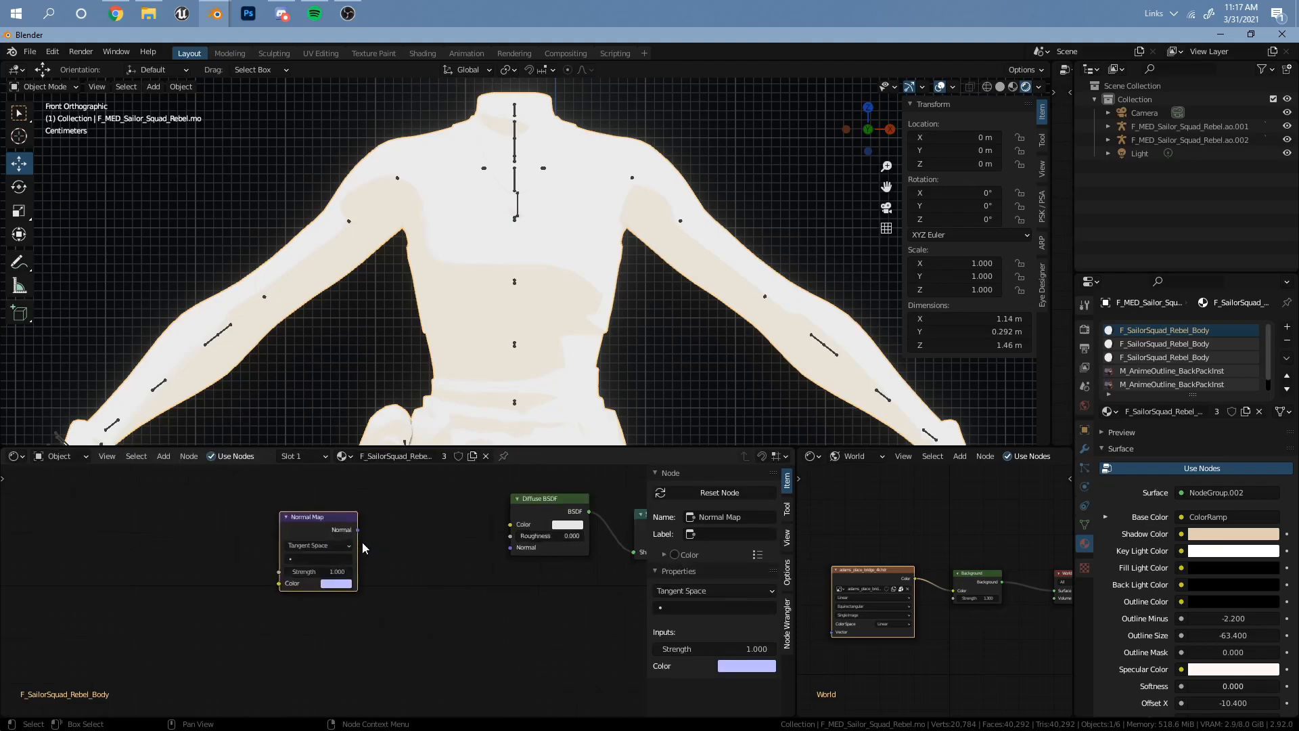
# Add an RGB Curves node feeding the Normal Map's Color input and invert its green channel curve
pyautogui.moveTo(452, 576); pyautogui.dragTo(643, 556, button='middle')
pyautogui.hotkey('shift', 'a')
pyautogui.click(305, 534)
pyautogui.write('rgb')
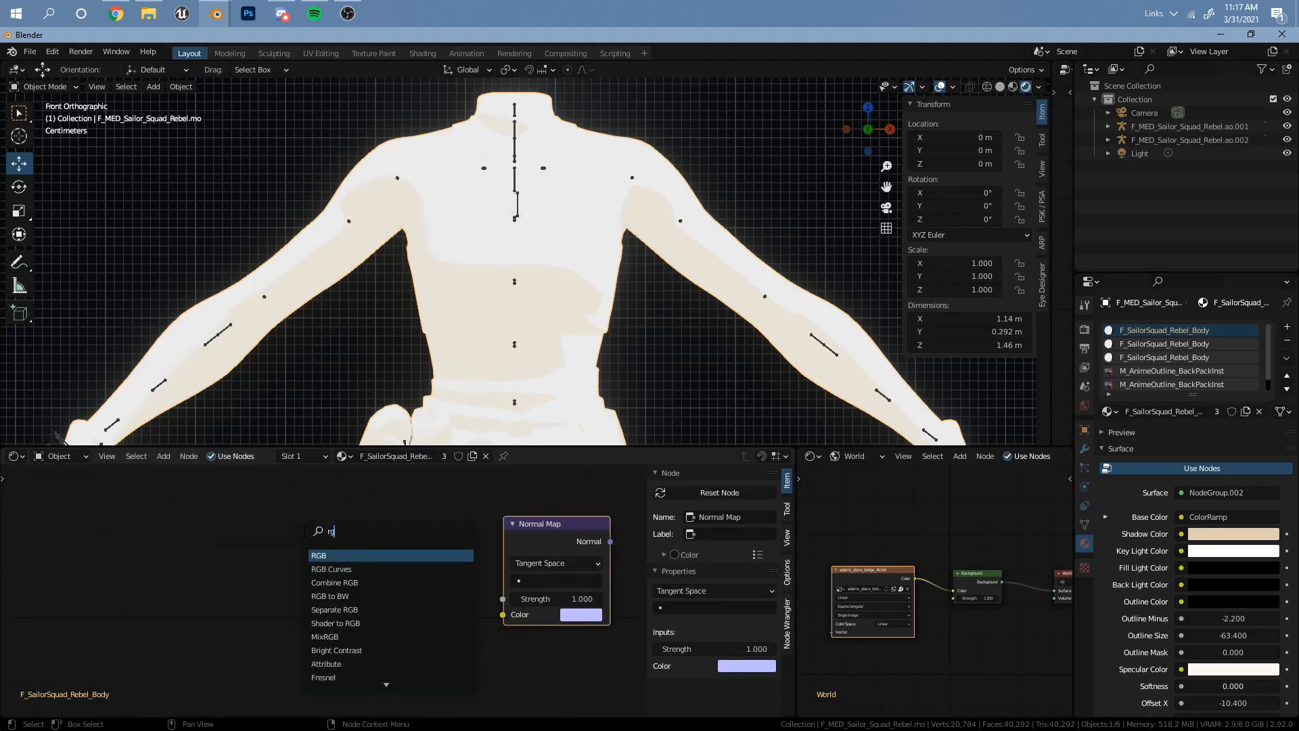
pyautogui.click(348, 568)
pyautogui.click(315, 553)
pyautogui.moveTo(441, 544); pyautogui.dragTo(503, 615)
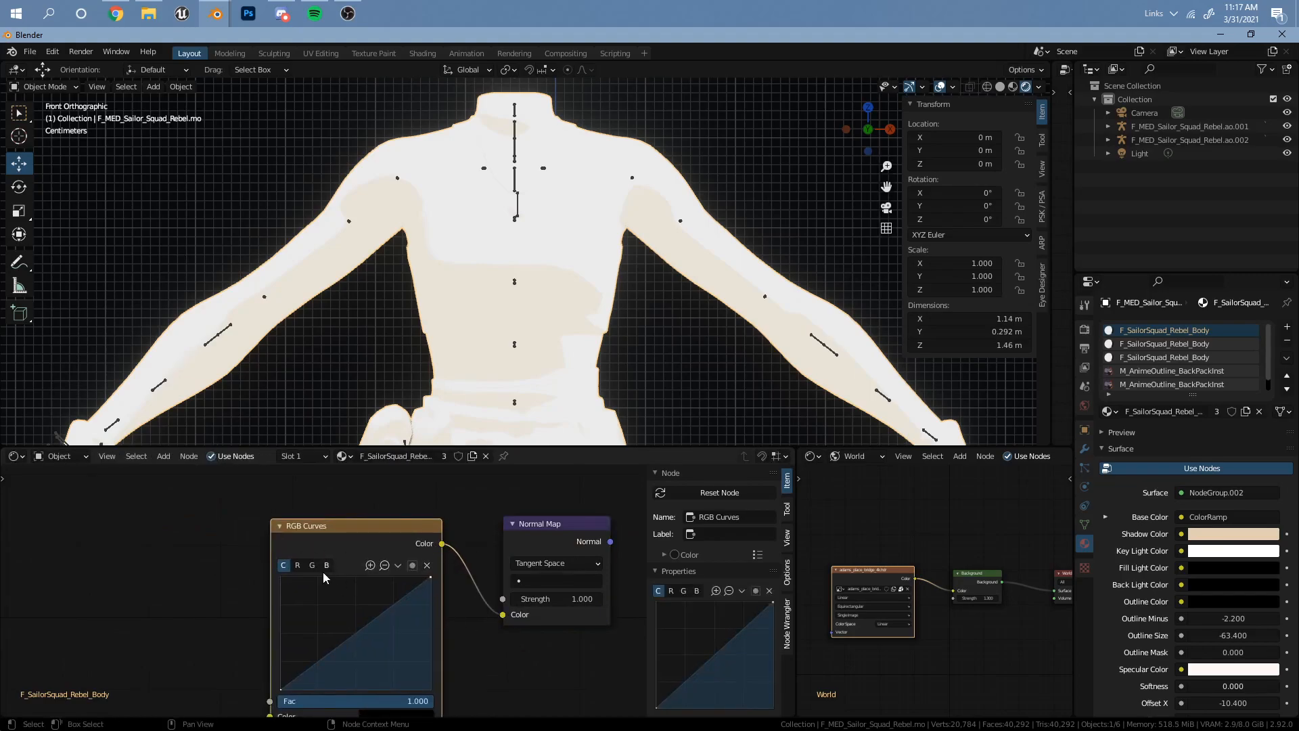
pyautogui.moveTo(431, 577); pyautogui.dragTo(281, 577)
pyautogui.moveTo(280, 690); pyautogui.dragTo(433, 691)
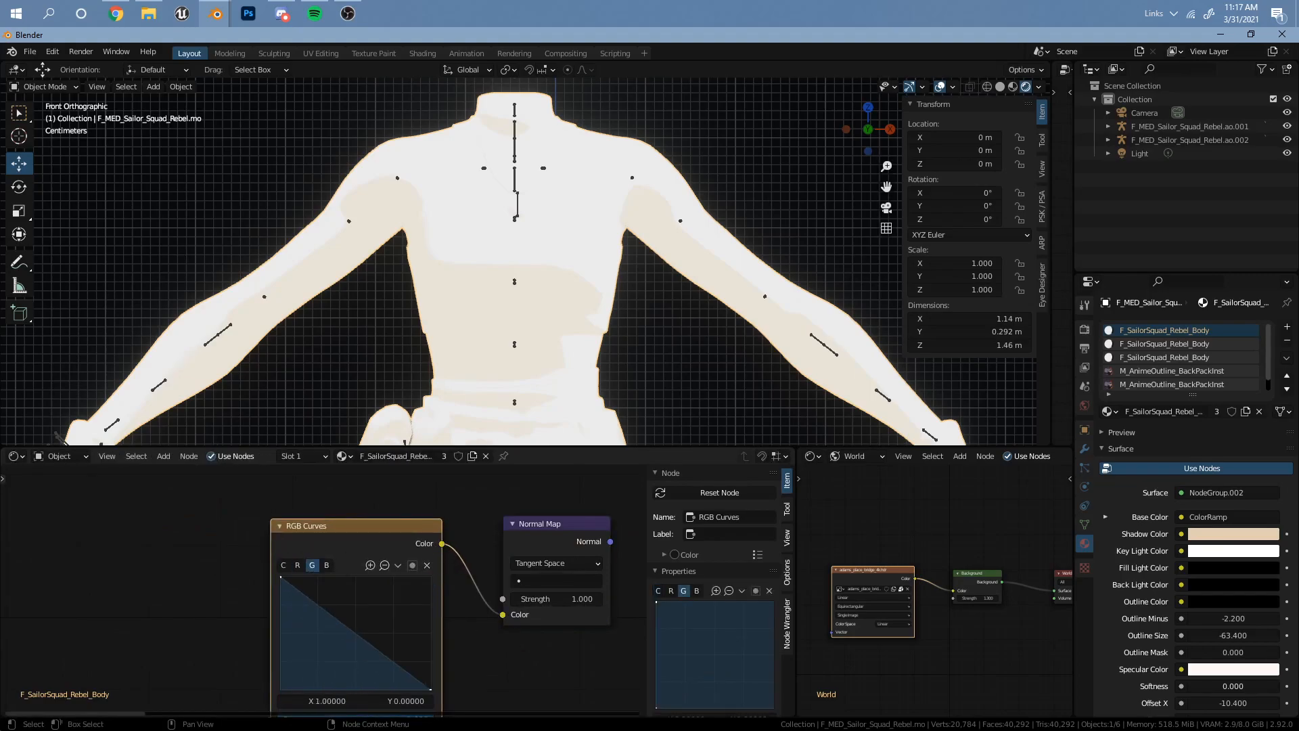
# Connect the Normal Map's Normal output to the Diffuse BSDF's Normal input
pyautogui.moveTo(569, 567); pyautogui.dragTo(269, 590, button='middle')
pyautogui.scroll(-5, 269, 591)
pyautogui.click(269, 591)
pyautogui.moveTo(302, 574); pyautogui.dragTo(444, 590)
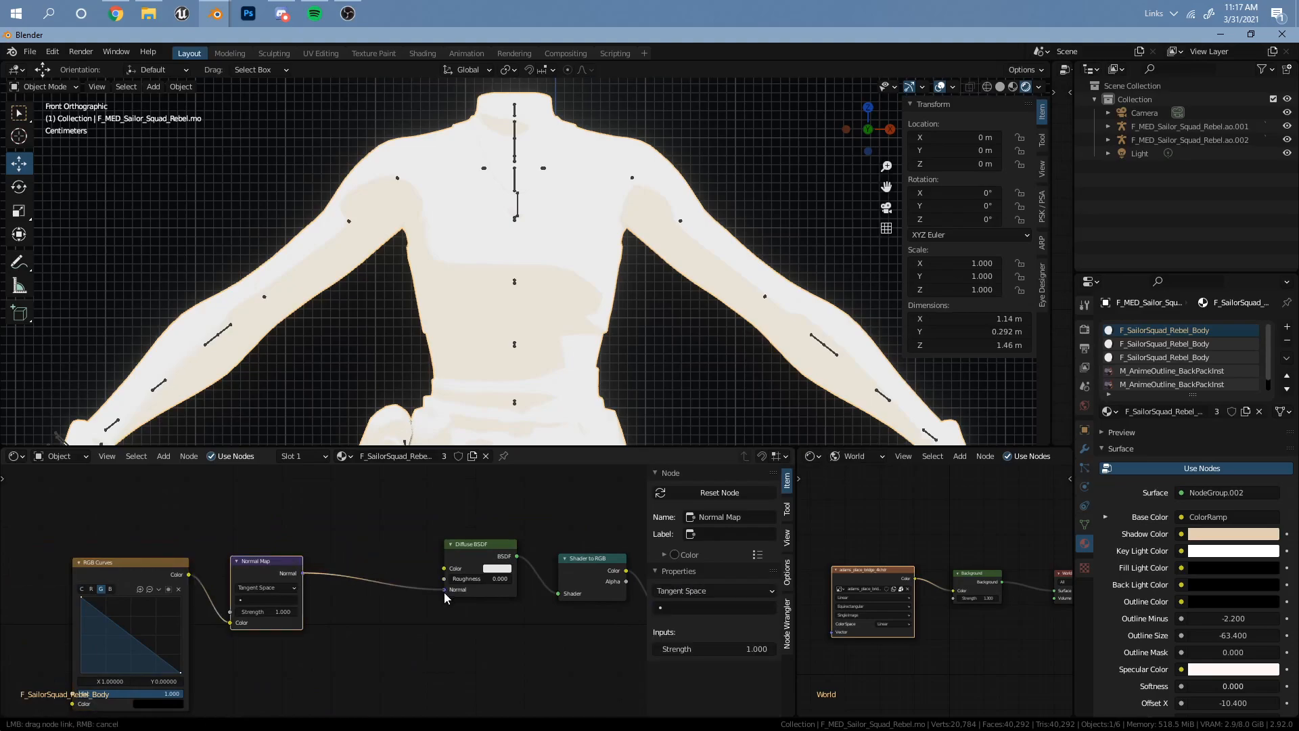
# Move the RGB Curves and Normal Map nodes together closer to the Diffuse BSDF
pyautogui.scroll(-4, 295, 557)
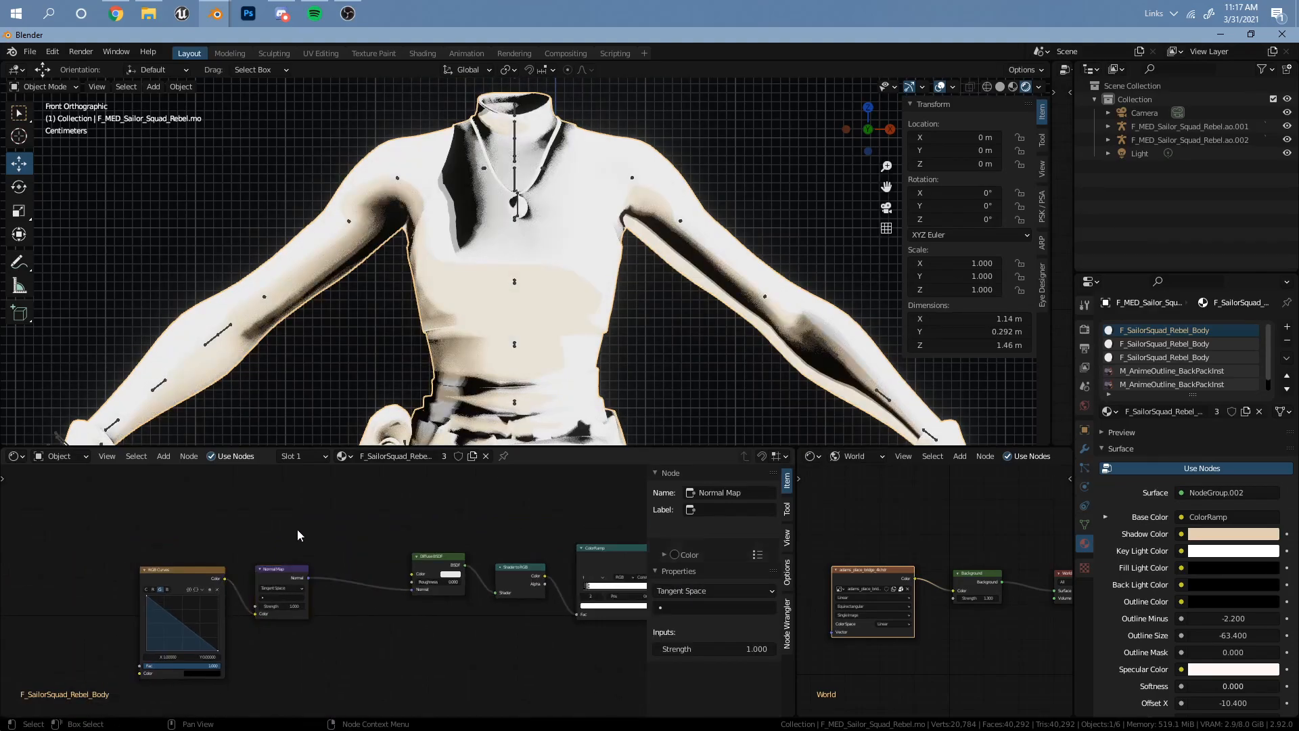
pyautogui.moveTo(304, 531); pyautogui.dragTo(203, 589)
pyautogui.moveTo(203, 572); pyautogui.dragTo(258, 504)
pyautogui.click(345, 627)
# Reposition the connected node chain from RGB Curves to ColorRamp above and ahead of NodeGroup.002 to free up space
pyautogui.scroll(-5, 343, 624)
pyautogui.moveTo(450, 628); pyautogui.dragTo(420, 681, button='middle')
pyautogui.scroll(-4, 459, 498)
pyautogui.moveTo(454, 500); pyautogui.dragTo(163, 657)
pyautogui.moveTo(326, 599); pyautogui.dragTo(362, 511)
pyautogui.click(379, 586)
pyautogui.scroll(2, 377, 594)
pyautogui.moveTo(427, 652); pyautogui.dragTo(366, 591, button='middle')
pyautogui.moveTo(292, 604); pyautogui.dragTo(303, 688, button='middle')
pyautogui.scroll(-2, 339, 636)
pyautogui.moveTo(439, 479); pyautogui.dragTo(212, 566)
pyautogui.press('g')
pyautogui.click(205, 604)
pyautogui.click(315, 553)
pyautogui.scroll(3, 319, 597)
pyautogui.scroll(2, 417, 613)
pyautogui.moveTo(354, 650); pyautogui.dragTo(296, 578, button='middle')
pyautogui.scroll(4, 283, 573)
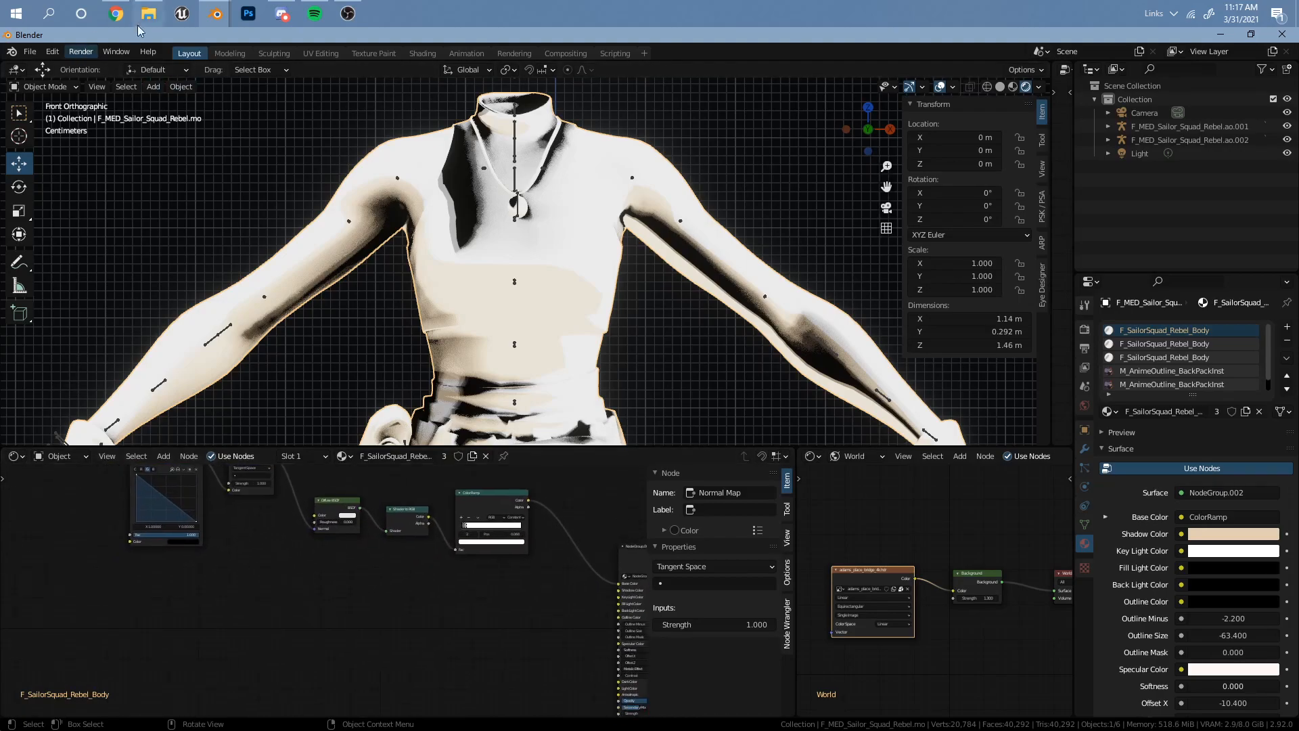
# Copy the Body_D Image Texture node from the textured character's F_SailorSquad_Rebel_Body.001 material
pyautogui.scroll(-8, 622, 261)
pyautogui.keyDown('shift'); pyautogui.moveTo(879, 322); pyautogui.dragTo(527, 315, button='middle'); pyautogui.keyUp('shift')
pyautogui.scroll(1, 527, 316)
pyautogui.click(617, 259)
pyautogui.scroll(-1, 345, 580)
pyautogui.moveTo(226, 575); pyautogui.dragTo(467, 515, button='middle')
pyautogui.moveTo(162, 546)
pyautogui.mouseDown(button='middle')
pyautogui.moveTo(276, 526)
pyautogui.moveTo(419, 523)
pyautogui.mouseUp(button='middle')
pyautogui.moveTo(71, 524); pyautogui.dragTo(380, 511, button='middle')
pyautogui.scroll(2, 300, 590)
pyautogui.click(313, 587)
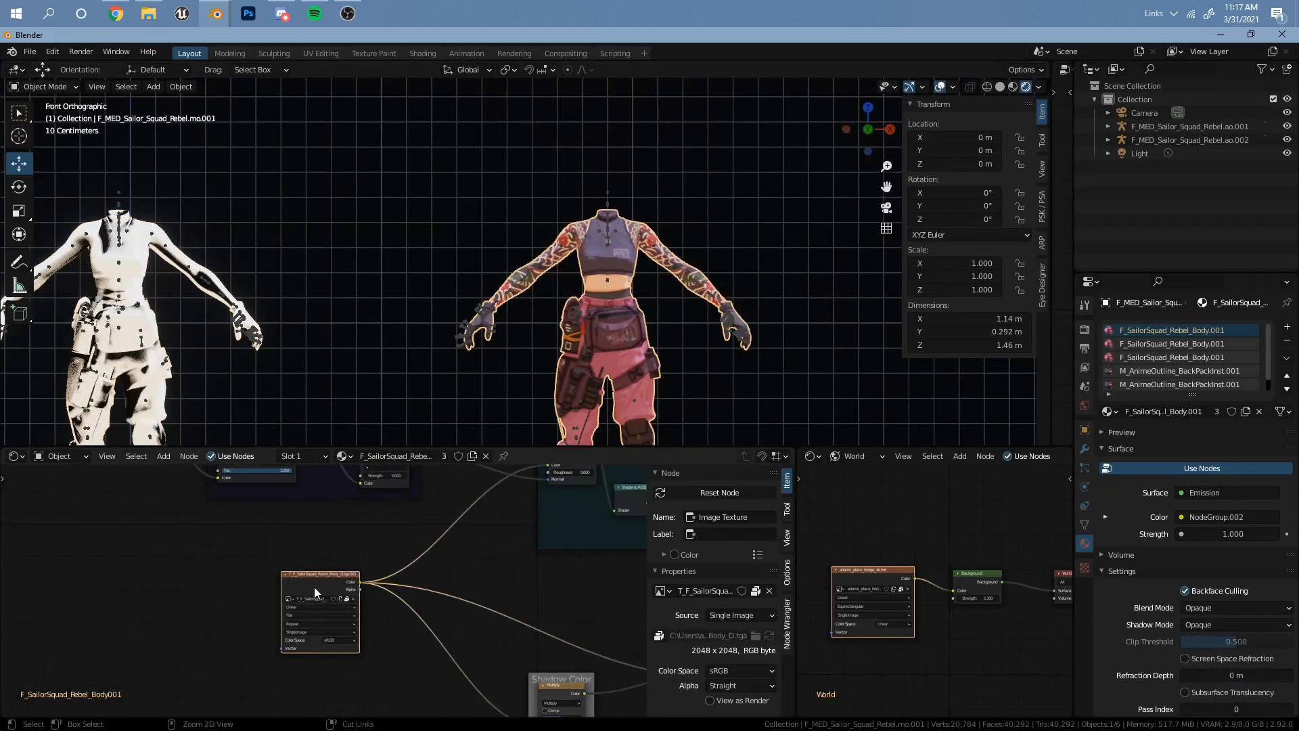
# Paste the copied Body_D Image Texture node into the untextured body's F_SailorSquad_Rebel_Body material and place it below the node chain
pyautogui.scroll(-3, 210, 344)
pyautogui.keyDown('shift'); pyautogui.moveTo(210, 343); pyautogui.dragTo(386, 325, button='middle'); pyautogui.keyUp('shift')
pyautogui.scroll(6, 456, 310)
pyautogui.click(456, 313)
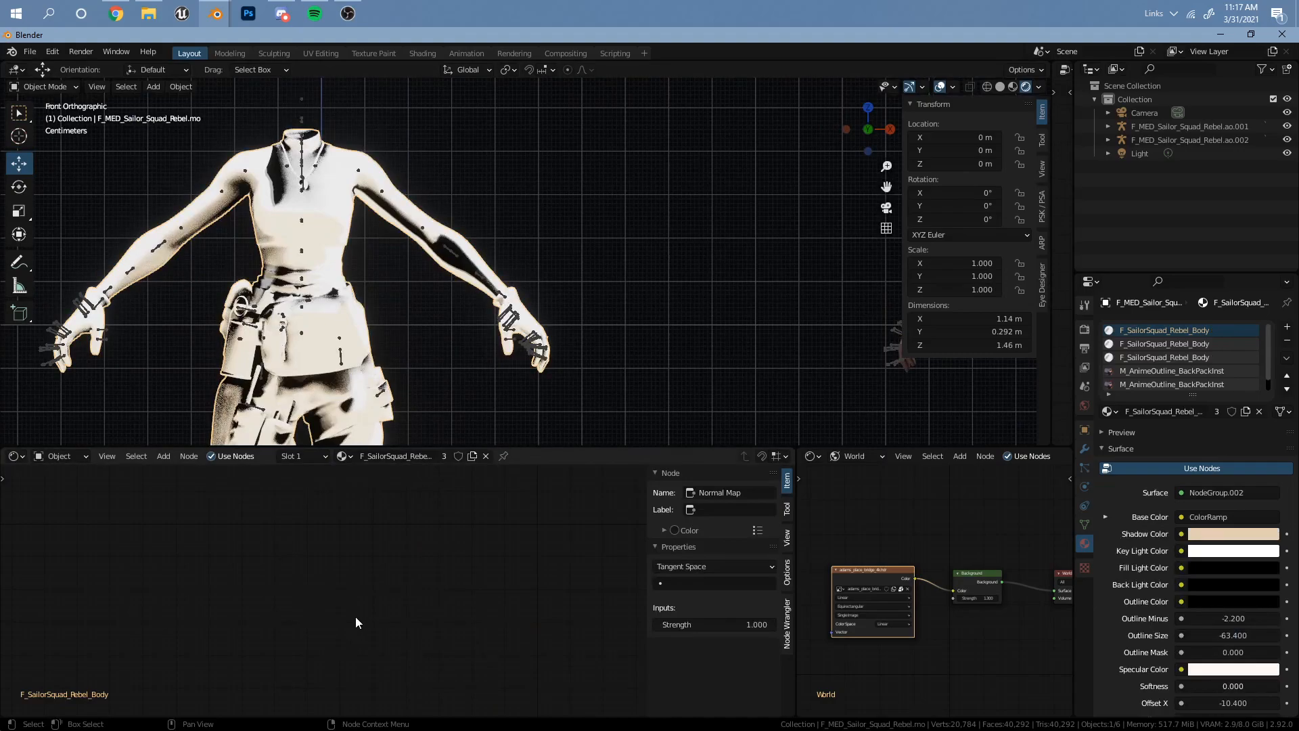
pyautogui.press('Home')
pyautogui.scroll(8, 372, 632)
pyautogui.moveTo(383, 603); pyautogui.dragTo(232, 595, button='middle')
pyautogui.hotkey('ctrl', 'v')
pyautogui.scroll(-14, 469, 607)
pyautogui.press('g')
pyautogui.click(62, 572)
pyautogui.scroll(16, 372, 593)
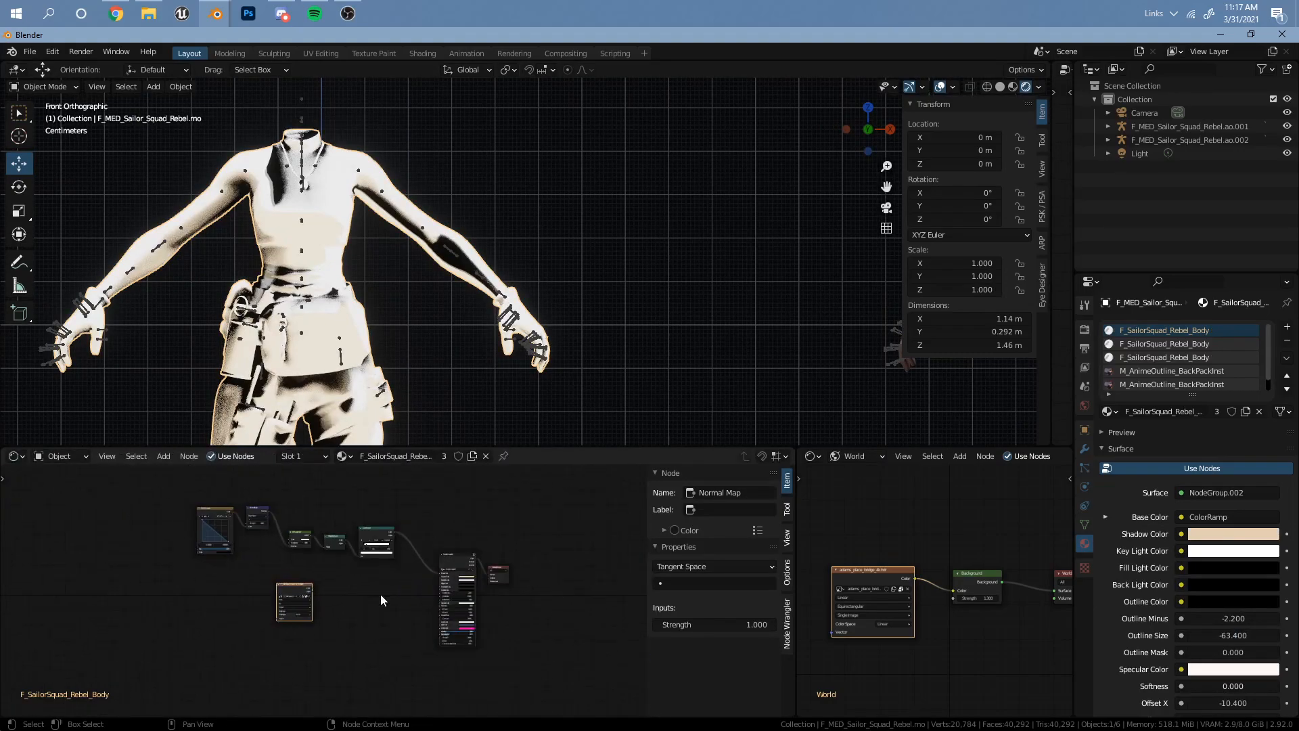
# Connect the Body_D texture's Color output to the Diffuse BSDF's Color input
pyautogui.click(383, 588)
pyautogui.scroll(3, 366, 586)
pyautogui.moveTo(319, 581); pyautogui.dragTo(409, 623, button='middle')
pyautogui.moveTo(382, 623); pyautogui.dragTo(342, 526)
pyautogui.scroll(4, 221, 623)
pyautogui.scroll(-1, 221, 627)
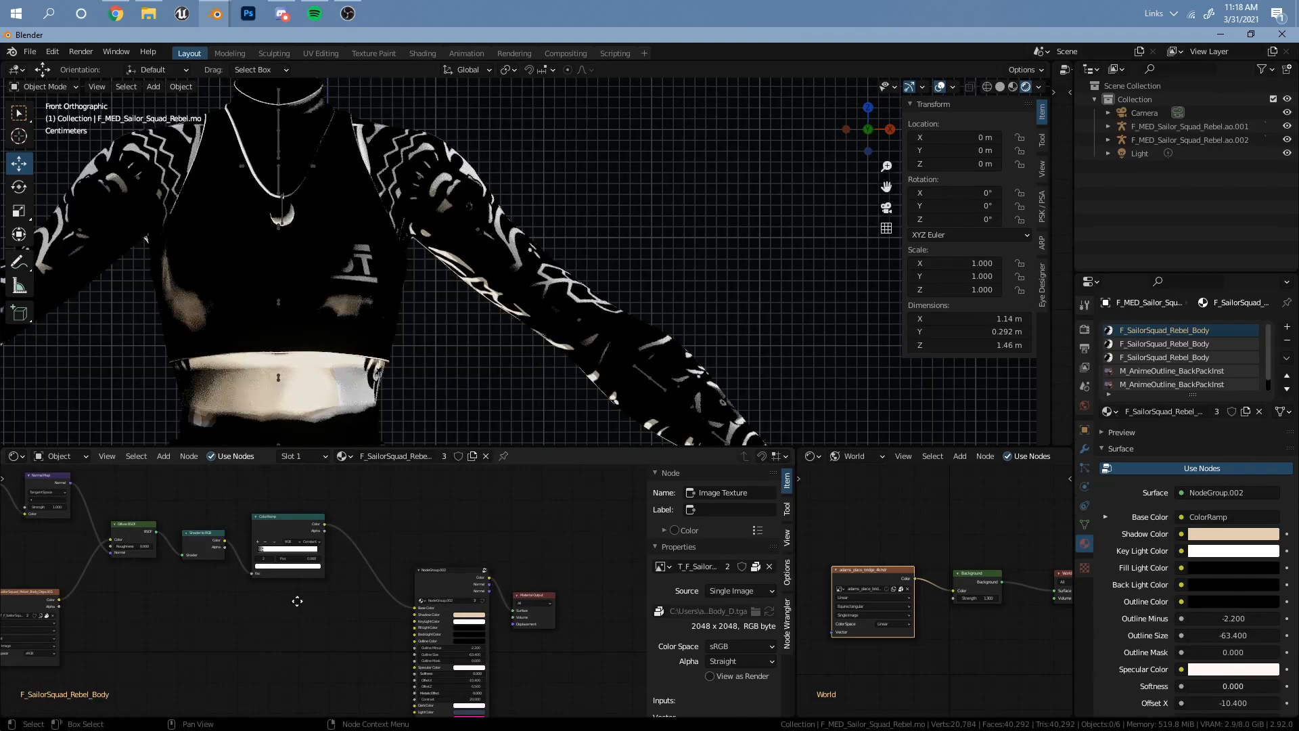
pyautogui.moveTo(295, 600); pyautogui.dragTo(362, 600, button='middle')
pyautogui.scroll(3, 363, 599)
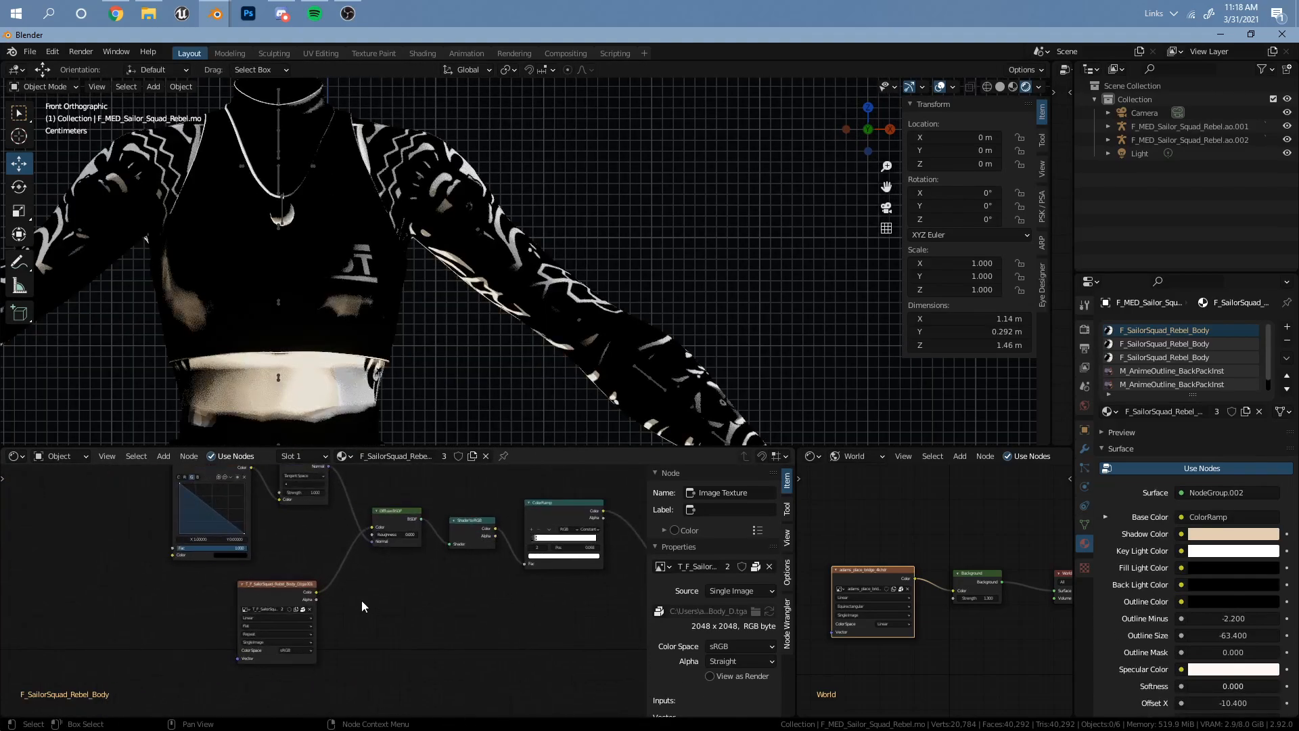
pyautogui.scroll(-2, 327, 339)
pyautogui.keyDown('shift'); pyautogui.moveTo(327, 287); pyautogui.dragTo(443, 266, button='middle'); pyautogui.keyUp('shift')
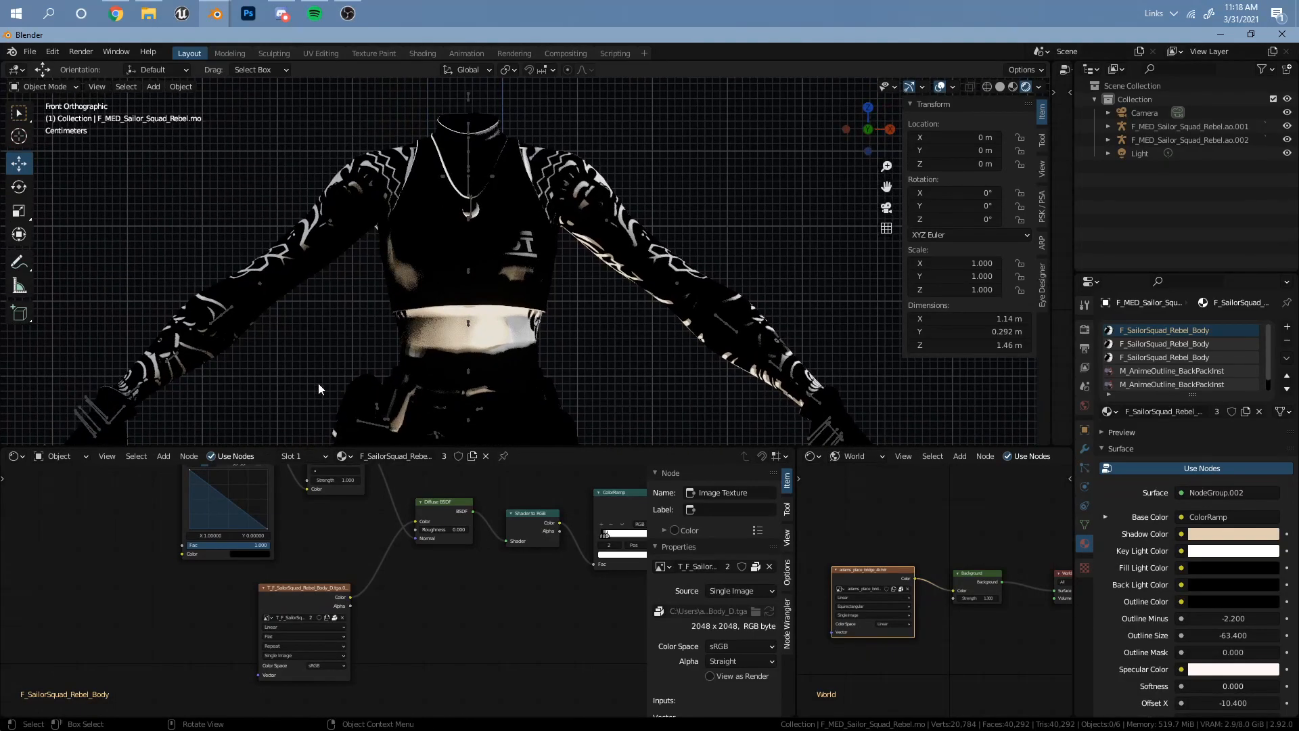
pyautogui.moveTo(318, 596); pyautogui.dragTo(347, 585)
# Examine the cel shading on the character's body in the viewport together with its ColorRamp chain
pyautogui.moveTo(474, 564); pyautogui.dragTo(226, 563, button='middle')
pyautogui.scroll(4, 298, 555)
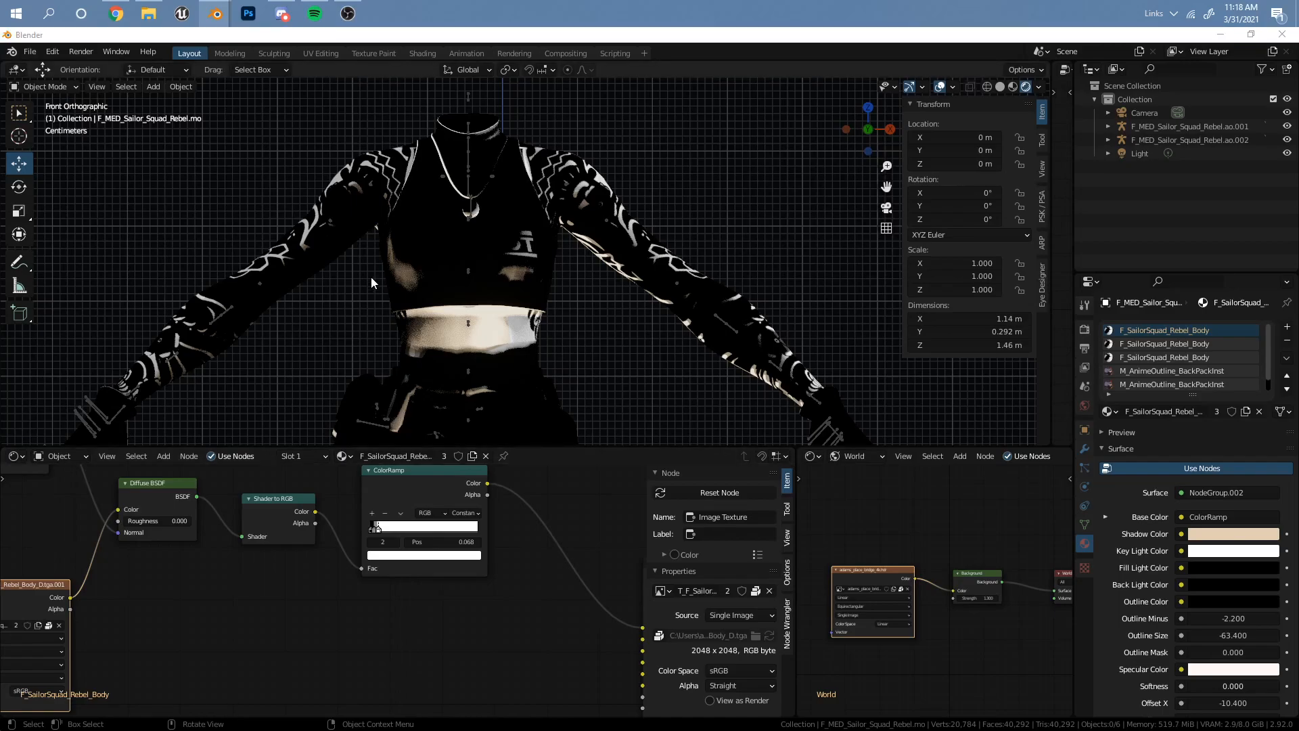
pyautogui.click(535, 165)
pyautogui.click(594, 143)
pyautogui.scroll(-1, 544, 177)
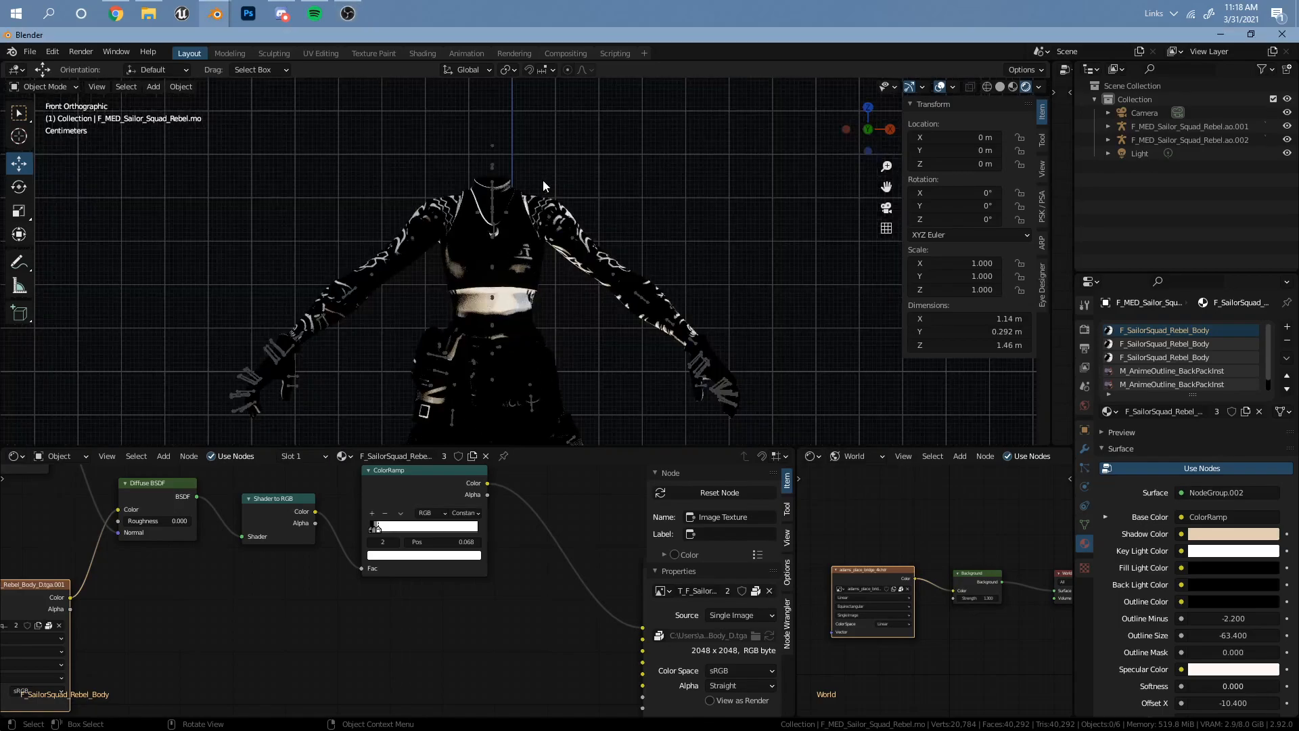
pyautogui.scroll(-2, 558, 285)
pyautogui.keyDown('shift'); pyautogui.moveTo(580, 282); pyautogui.dragTo(578, 275, button='middle'); pyautogui.keyUp('shift')
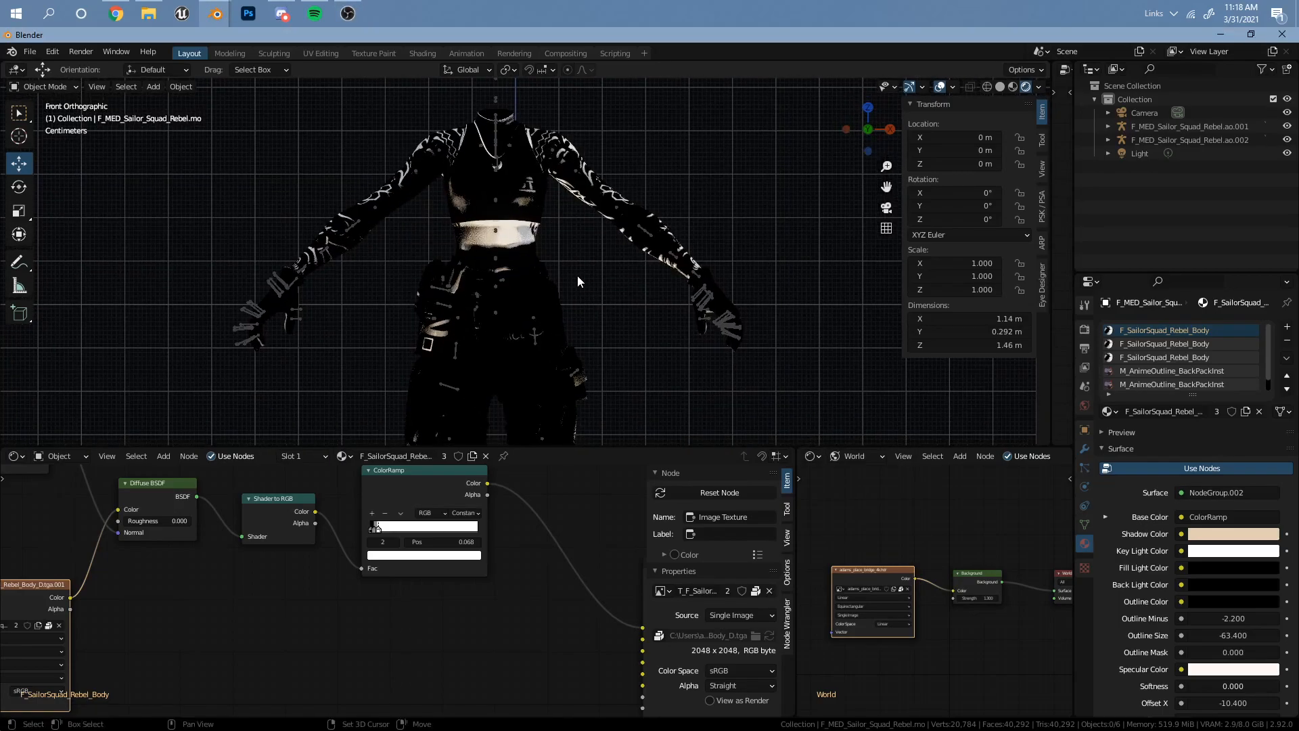
pyautogui.scroll(-10, 390, 550)
pyautogui.scroll(6, 273, 613)
pyautogui.moveTo(226, 649); pyautogui.dragTo(257, 590, button='middle')
pyautogui.scroll(1, 257, 588)
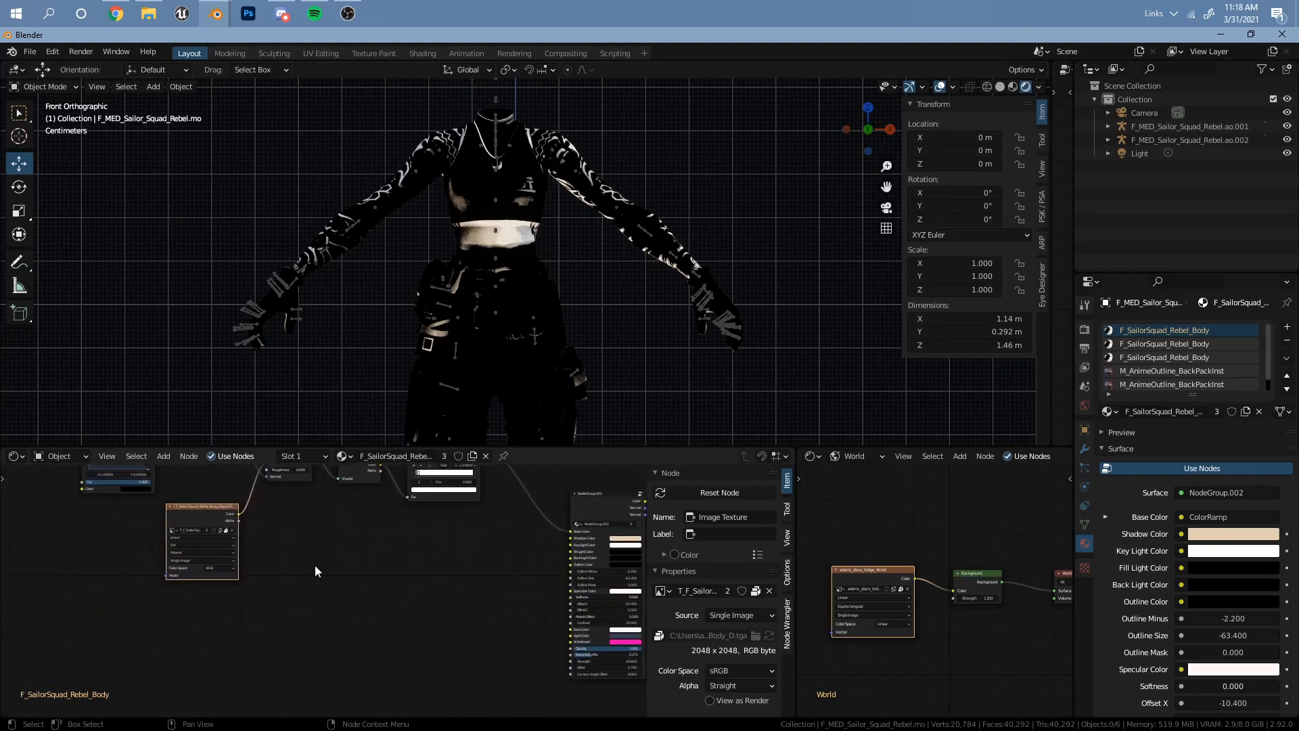
# Move the Body_D texture node away from the chain and add a MixRGB node beside it with Multiply blending
pyautogui.moveTo(217, 532); pyautogui.dragTo(60, 555)
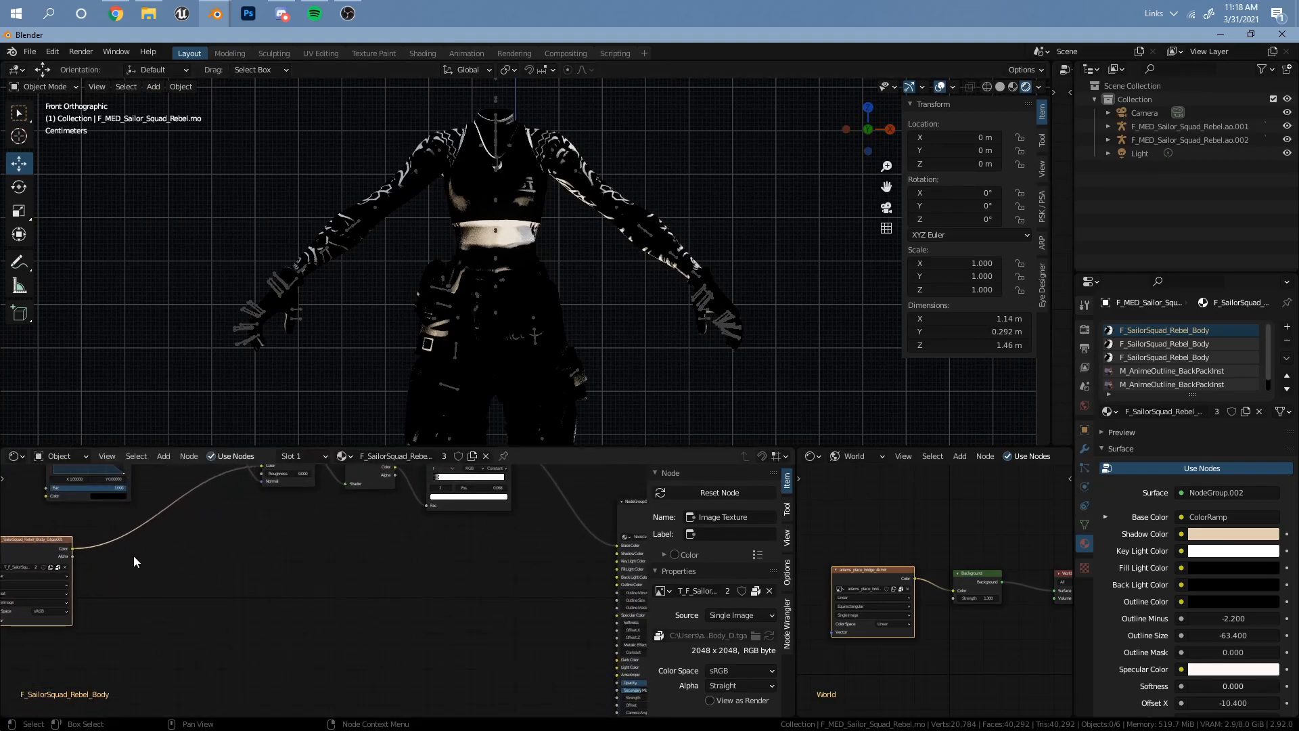
pyautogui.moveTo(154, 556); pyautogui.dragTo(268, 538, button='middle')
pyautogui.hotkey('shift', 'a')
pyautogui.click(268, 537)
pyautogui.write('mix')
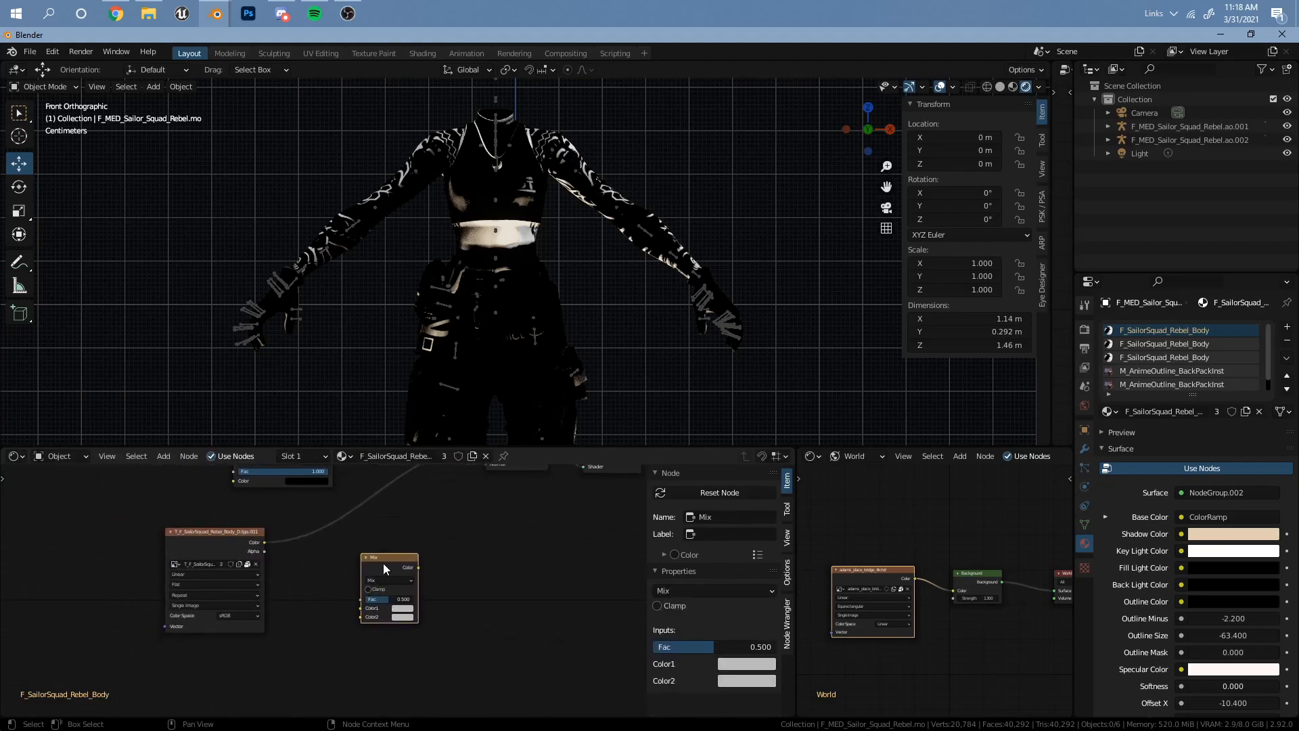
pyautogui.scroll(3, 404, 595)
pyautogui.click(339, 523)
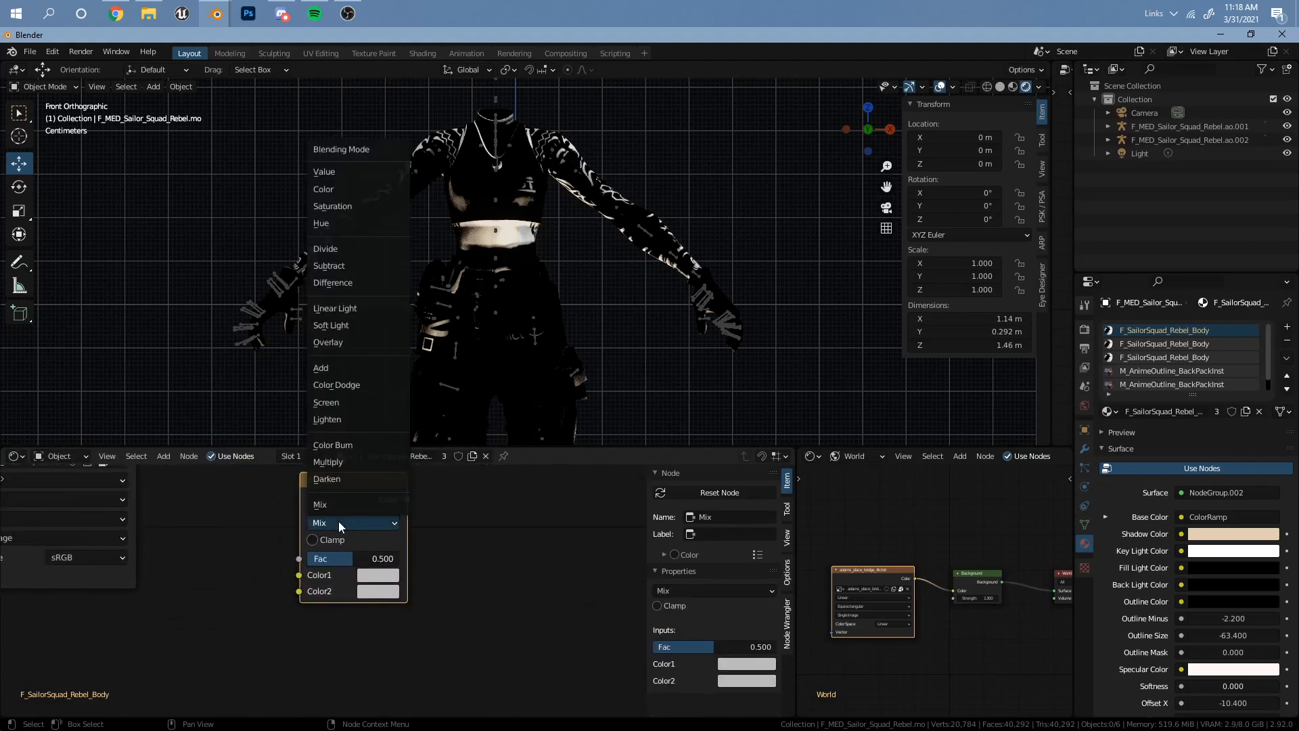
pyautogui.click(343, 463)
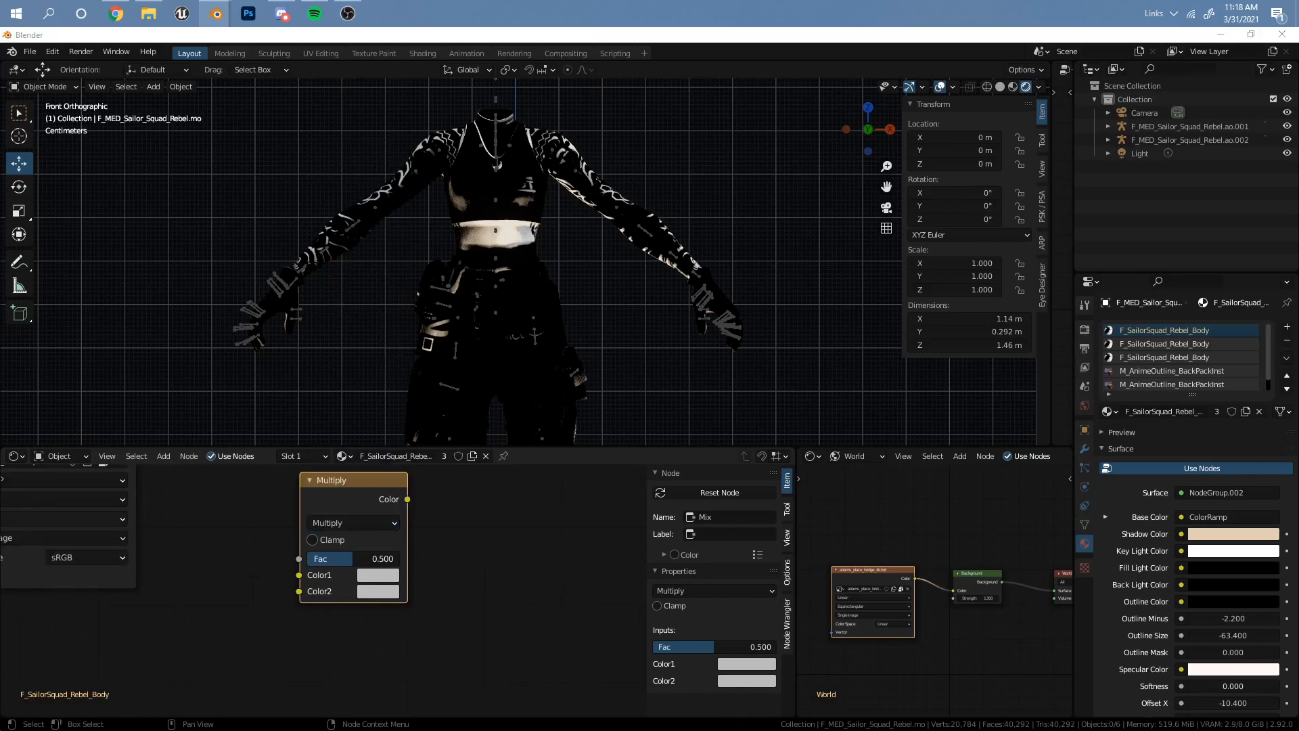
# Connect the Body_D texture's Color output to the Multiply node's Color1 input
pyautogui.scroll(-5, 339, 520)
pyautogui.moveTo(278, 538); pyautogui.dragTo(299, 570, button='middle')
pyautogui.click(256, 522)
pyautogui.moveTo(257, 523); pyautogui.dragTo(360, 621)
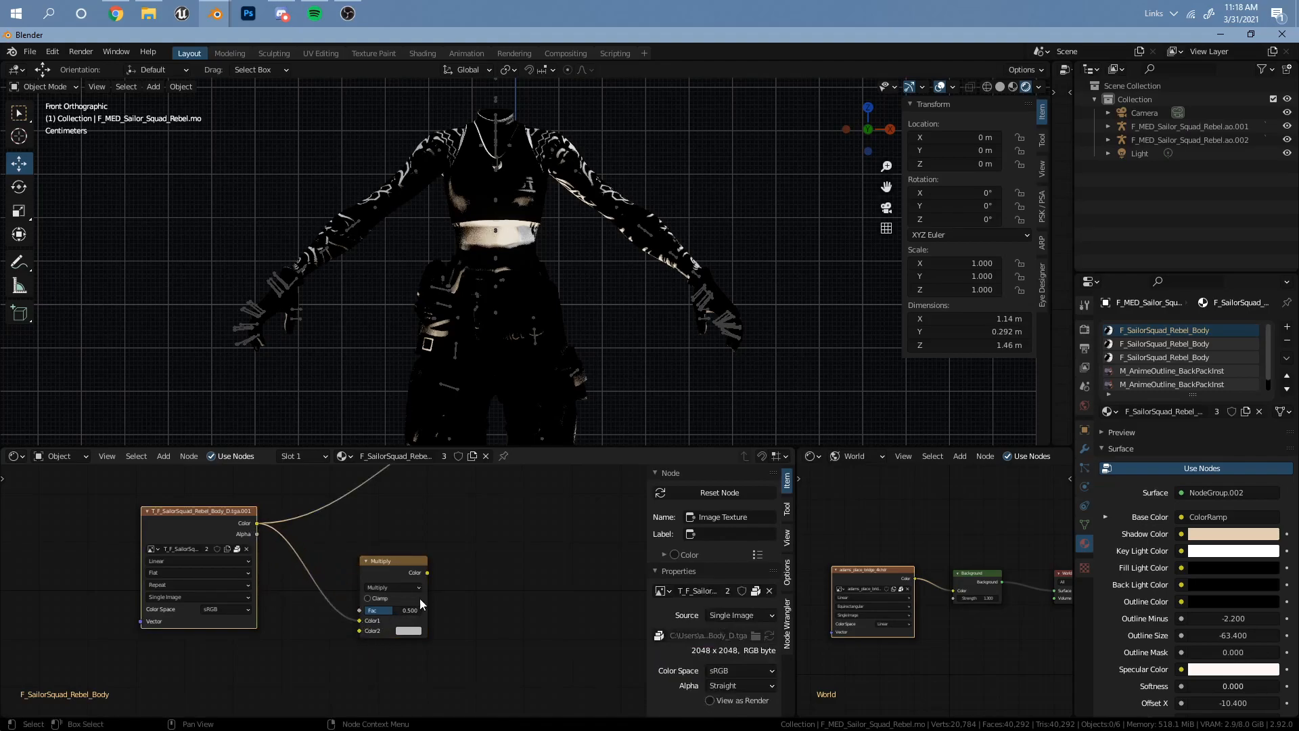
# Set the Multiply node's Color2 to hex FFBBA1
pyautogui.scroll(2, 416, 600)
pyautogui.click(331, 643)
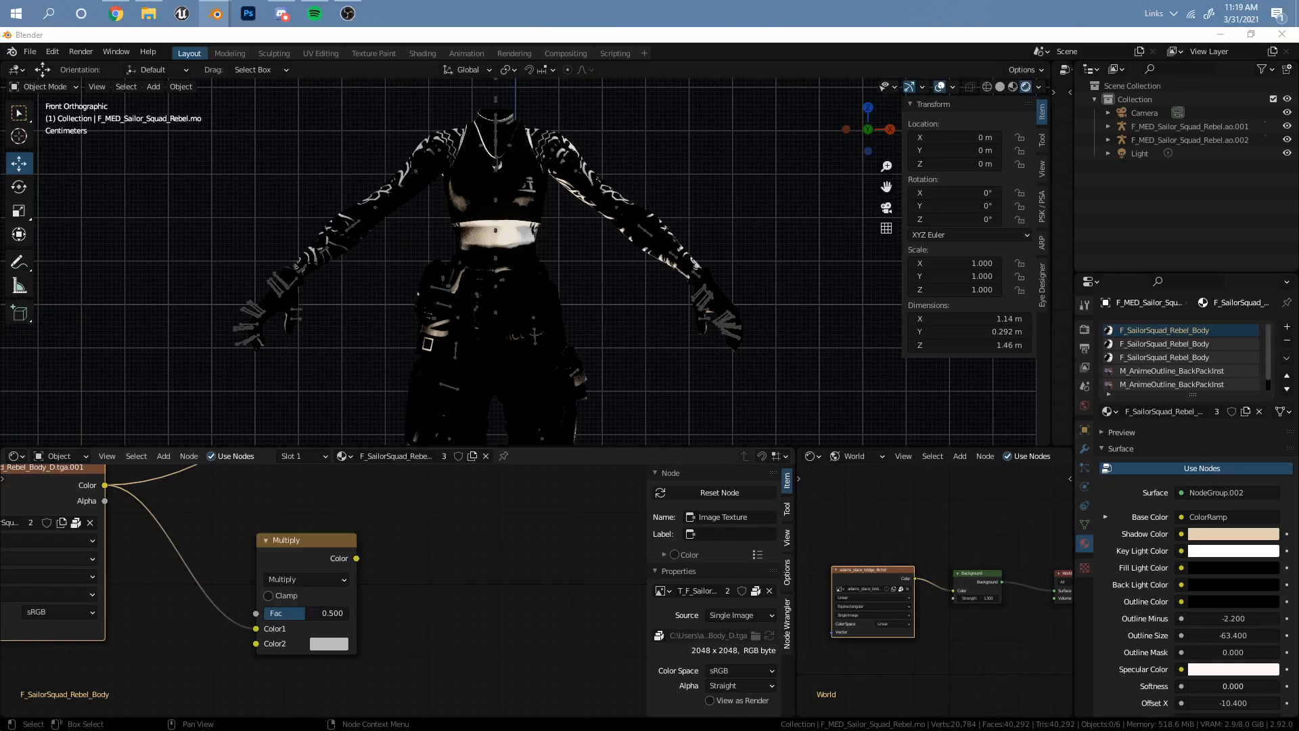
pyautogui.scroll(1, 332, 558)
pyautogui.moveTo(332, 558); pyautogui.dragTo(476, 543, button='middle')
pyautogui.click(452, 632)
pyautogui.click(547, 543)
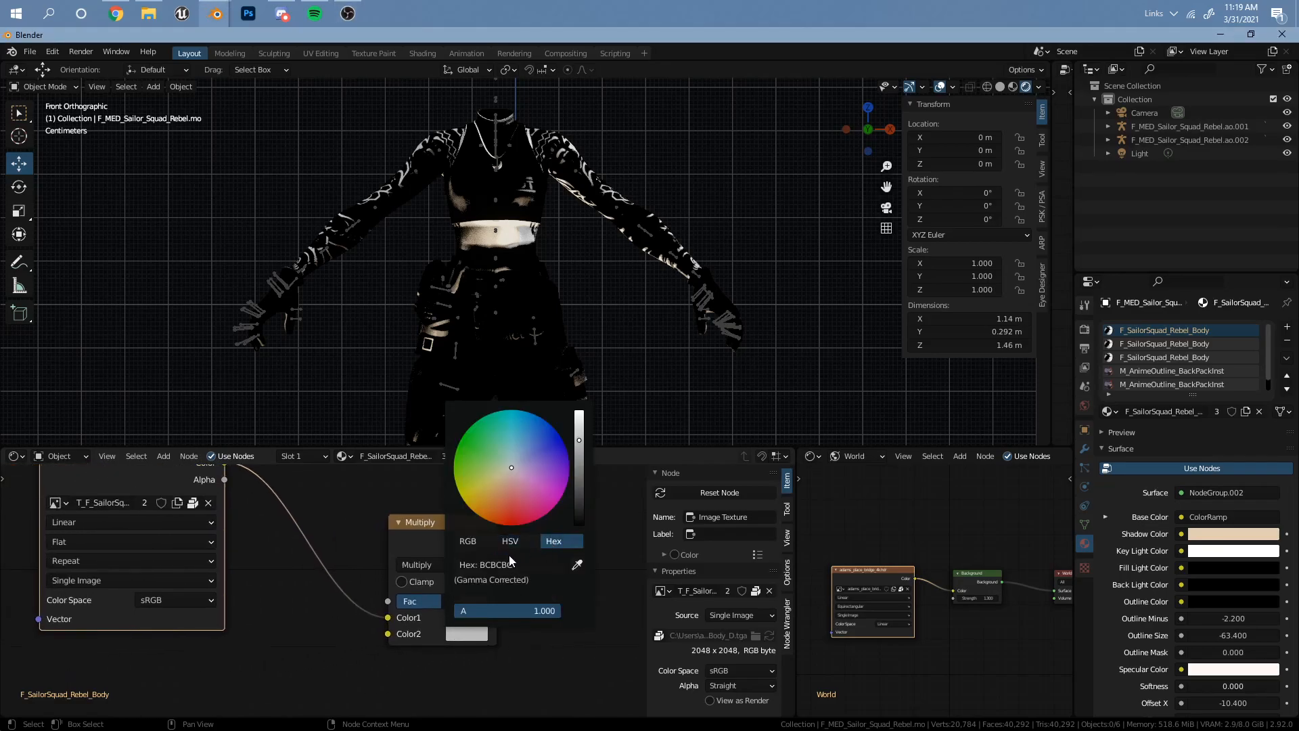
pyautogui.click(526, 567)
pyautogui.write('FFBBA1')
pyautogui.press('Return')
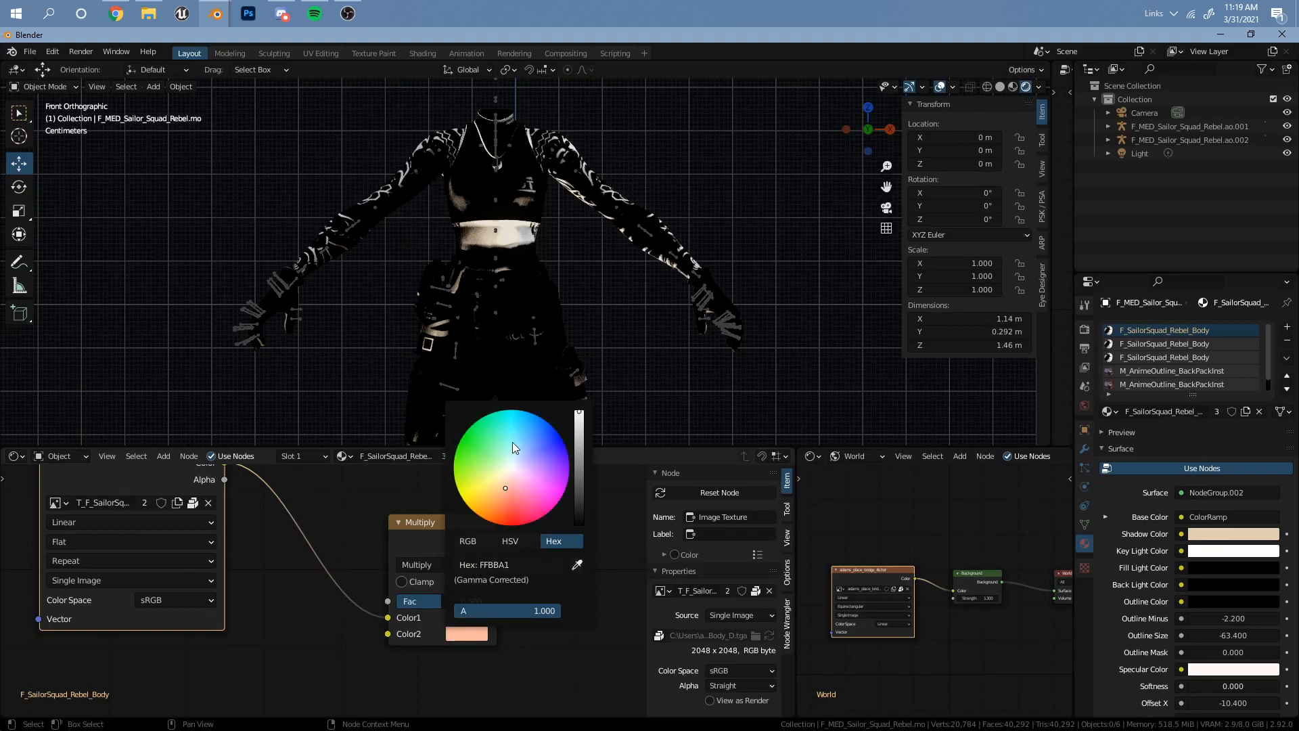
pyautogui.scroll(-2, 451, 588)
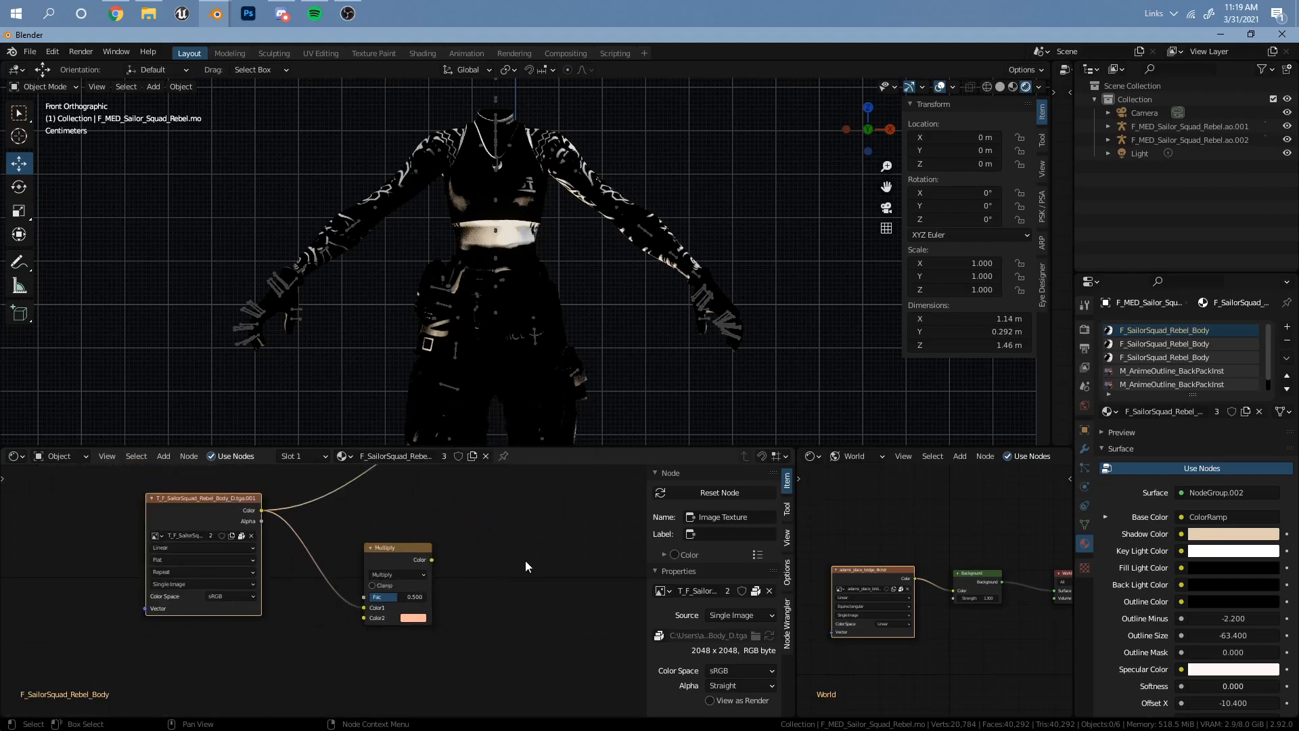
pyautogui.scroll(5, 569, 201)
pyautogui.click(420, 621)
pyautogui.moveTo(445, 538); pyautogui.dragTo(405, 514)
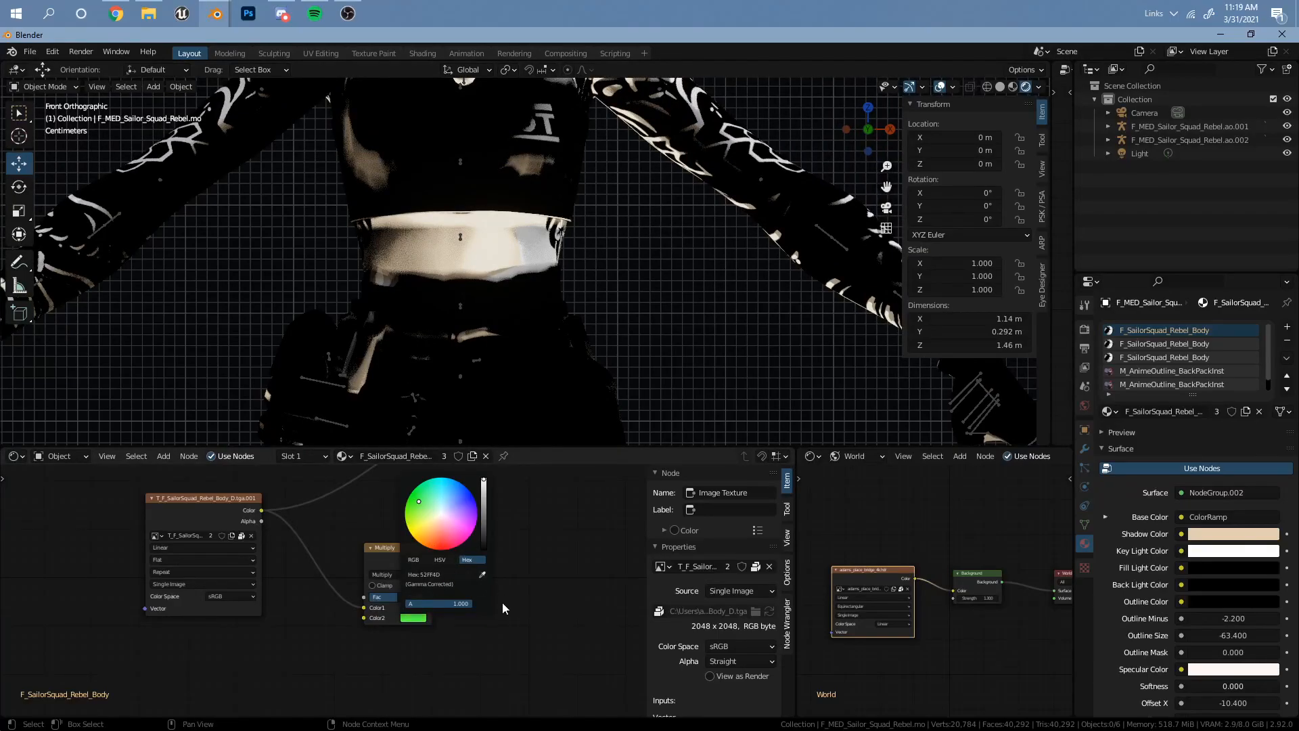
pyautogui.press('Escape')
# Move the Multiply node a little further from the Body_D texture node
pyautogui.scroll(-3, 539, 562)
pyautogui.moveTo(489, 552); pyautogui.dragTo(364, 616, button='middle')
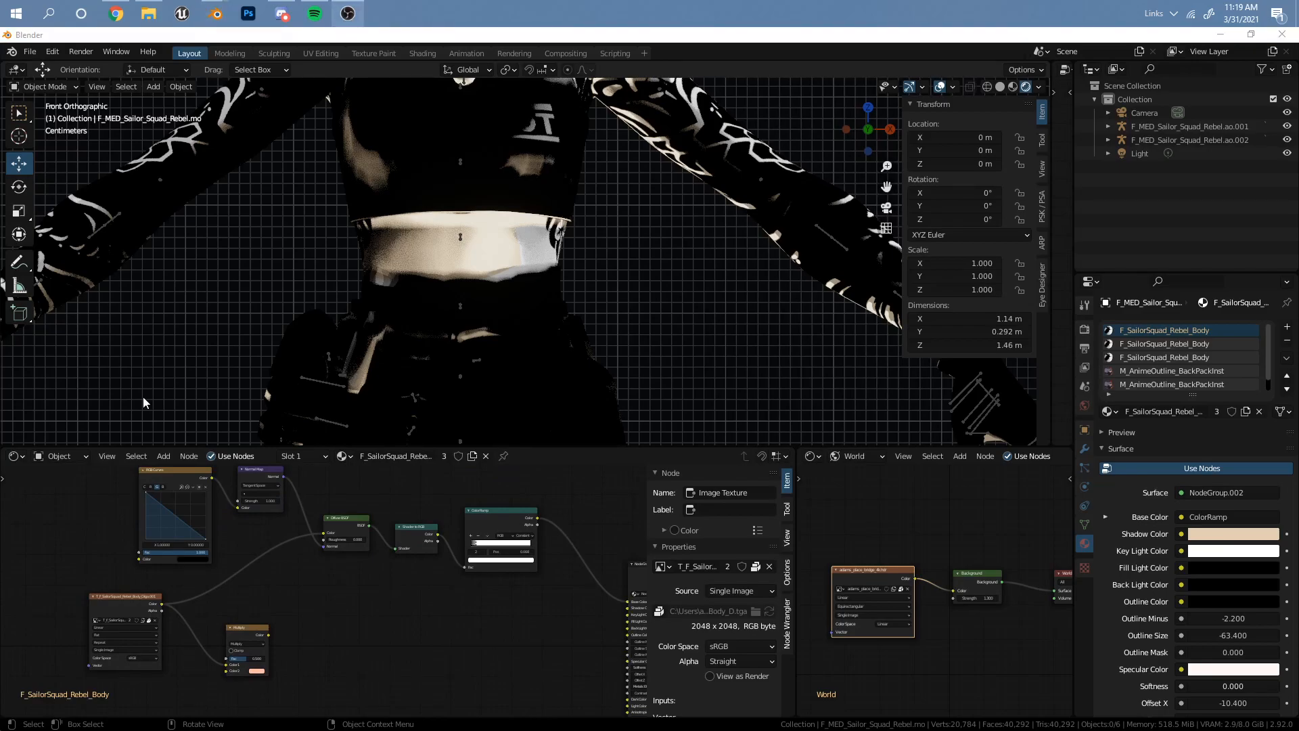
pyautogui.moveTo(537, 494); pyautogui.dragTo(505, 516, button='middle')
pyautogui.moveTo(505, 511); pyautogui.dragTo(319, 619)
pyautogui.moveTo(472, 541)
pyautogui.mouseDown()
pyautogui.moveTo(485, 536)
pyautogui.moveTo(473, 550)
pyautogui.mouseUp()
pyautogui.moveTo(165, 702); pyautogui.dragTo(189, 679, button='middle')
pyautogui.moveTo(239, 626); pyautogui.dragTo(278, 641)
pyautogui.scroll(2, 325, 636)
pyautogui.moveTo(342, 639); pyautogui.dragTo(282, 563, button='middle')
pyautogui.hotkey('shift', 'd')
pyautogui.rightClick(166, 596)
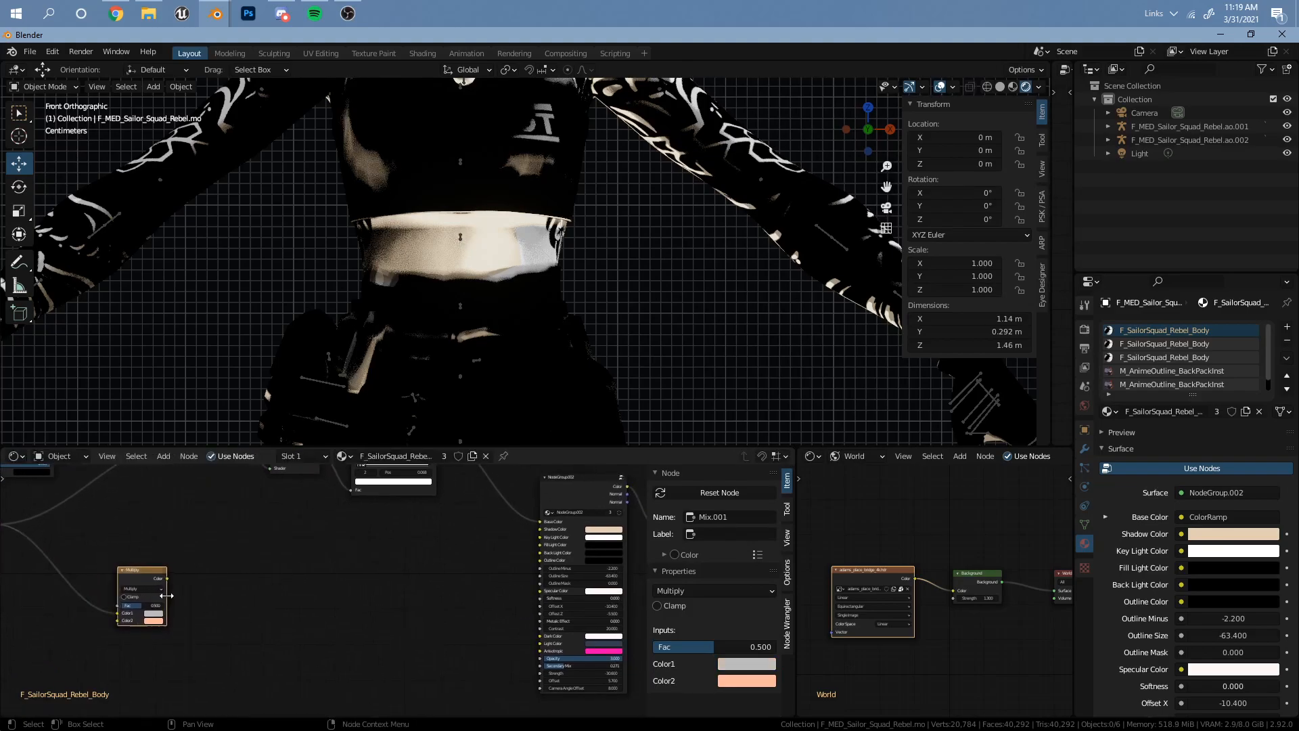
pyautogui.press('x')
pyautogui.click(141, 578)
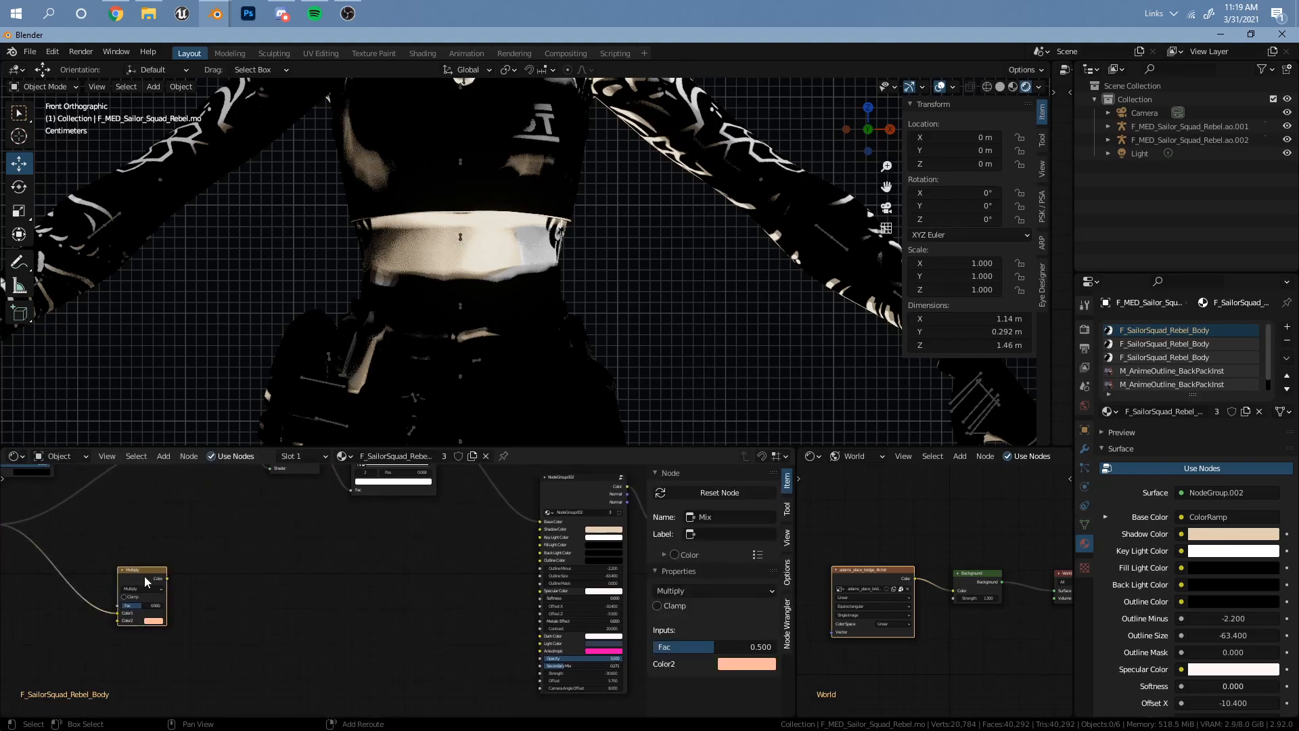
# Duplicate the Multiply node, place the copy beyond it and set the copy's blending mode to Add
pyautogui.hotkey('shift', 'd')
pyautogui.click(291, 555)
pyautogui.scroll(2, 325, 566)
pyautogui.moveTo(337, 568); pyautogui.dragTo(357, 557)
pyautogui.scroll(2, 352, 568)
pyautogui.click(352, 571)
pyautogui.click(356, 573)
pyautogui.click(357, 566)
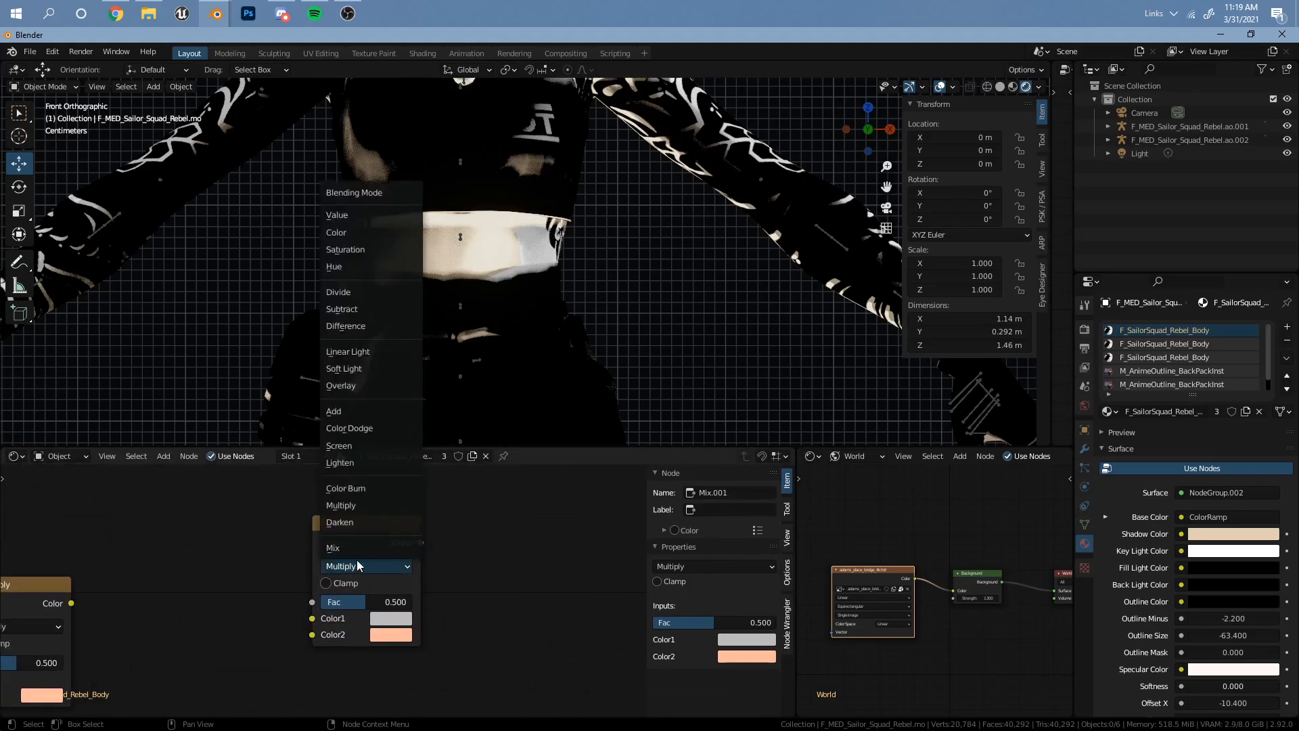
pyautogui.click(348, 414)
pyautogui.scroll(-2, 332, 582)
pyautogui.scroll(-4, 335, 570)
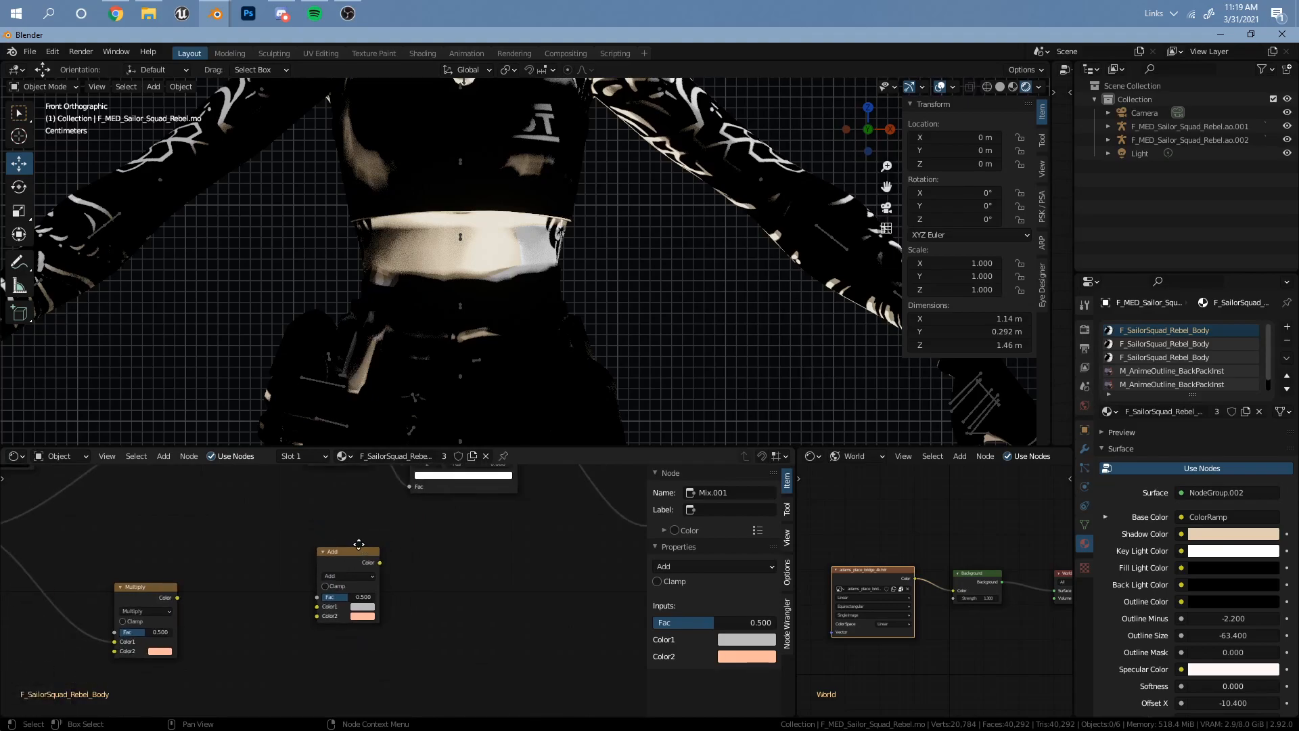
# Move the Add node further from the Multiply node, between the ColorRamp and NodeGroup.002
pyautogui.moveTo(323, 567); pyautogui.dragTo(177, 655, button='middle')
pyautogui.moveTo(199, 647); pyautogui.dragTo(376, 643)
pyautogui.scroll(-3, 359, 511)
pyautogui.moveTo(388, 524); pyautogui.dragTo(438, 550, button='middle')
pyautogui.moveTo(432, 499); pyautogui.dragTo(154, 605)
pyautogui.moveTo(405, 576); pyautogui.dragTo(289, 571)
pyautogui.click(405, 596)
pyautogui.scroll(5, 404, 597)
pyautogui.moveTo(406, 597); pyautogui.dragTo(291, 528, button='middle')
pyautogui.scroll(2, 367, 595)
pyautogui.moveTo(367, 604); pyautogui.dragTo(319, 599)
pyautogui.moveTo(265, 586); pyautogui.dragTo(327, 593, button='middle')
# Connect the ColorRamp's Color output to the Add node's Fac input and the Multiply node's output to its Color1
pyautogui.moveTo(185, 482); pyautogui.dragTo(286, 604)
pyautogui.scroll(4, 287, 611)
pyautogui.moveTo(287, 612); pyautogui.dragTo(356, 573, button='middle')
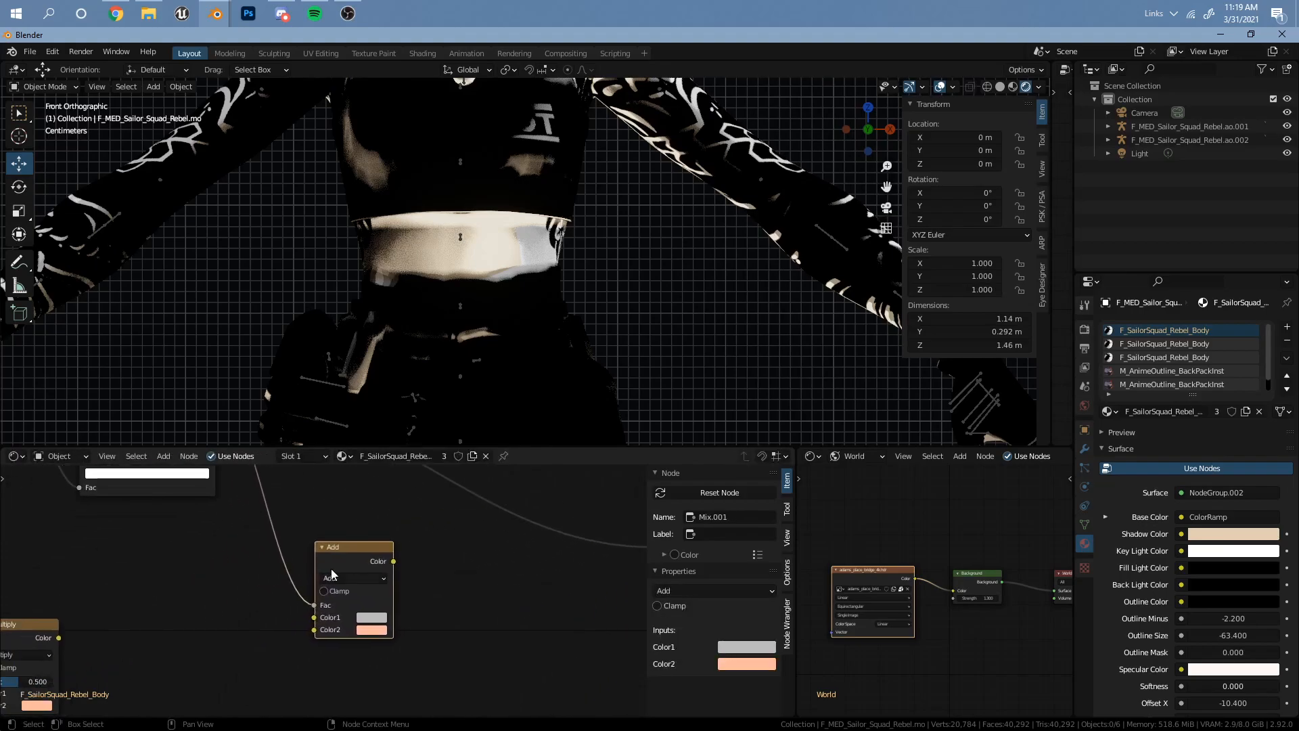
pyautogui.moveTo(230, 589); pyautogui.dragTo(357, 559, button='middle')
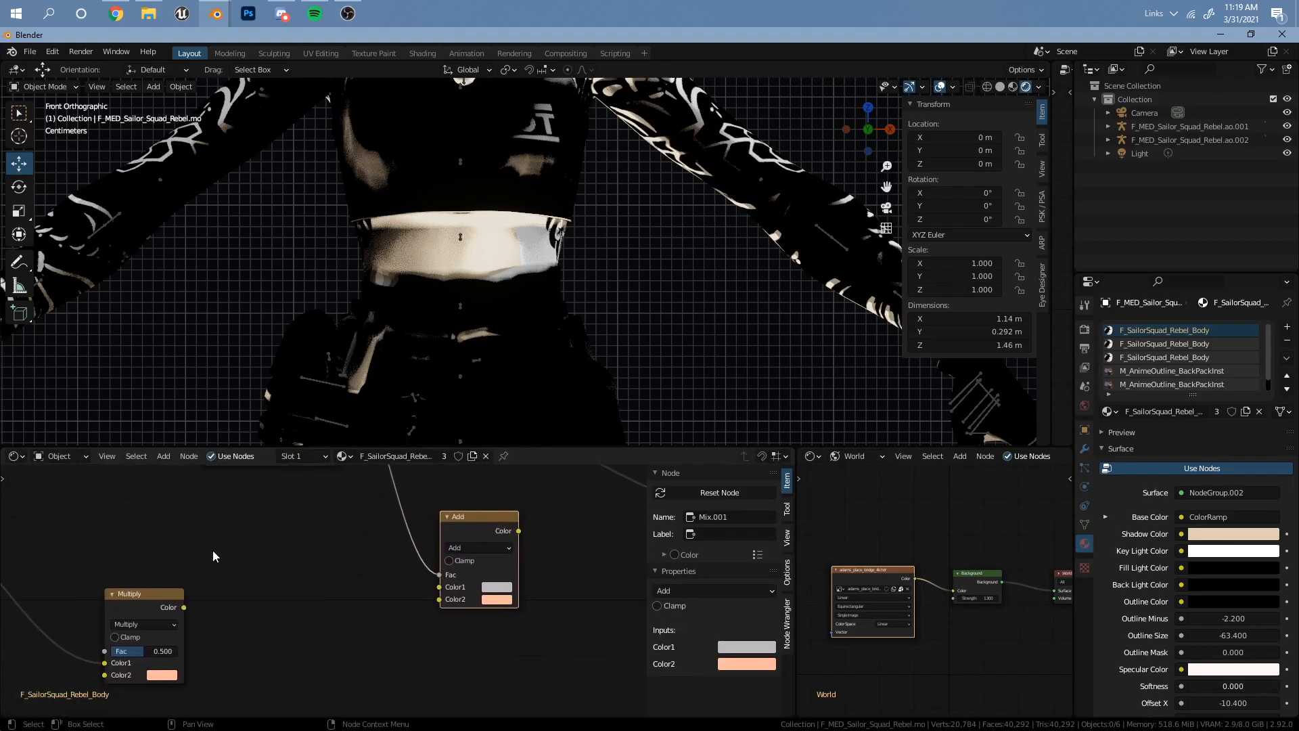
pyautogui.scroll(-2, 233, 558)
pyautogui.moveTo(220, 602); pyautogui.dragTo(408, 588)
# Connect the Body_D texture's Color output to the Add node's Color2 and the Add output to NodeGroup.002's Base Color
pyautogui.moveTo(155, 578); pyautogui.dragTo(276, 635, button='middle')
pyautogui.scroll(-1, 276, 635)
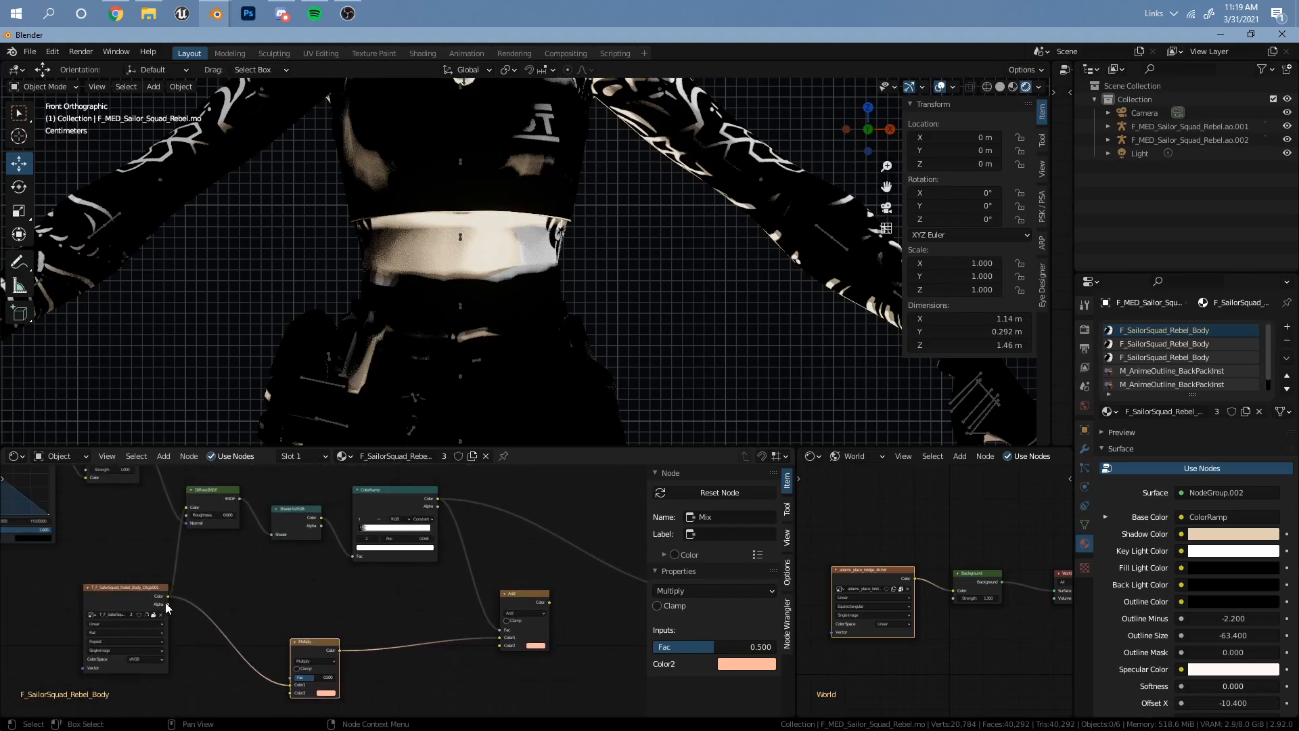
pyautogui.click(161, 607)
pyautogui.moveTo(168, 597); pyautogui.dragTo(500, 645)
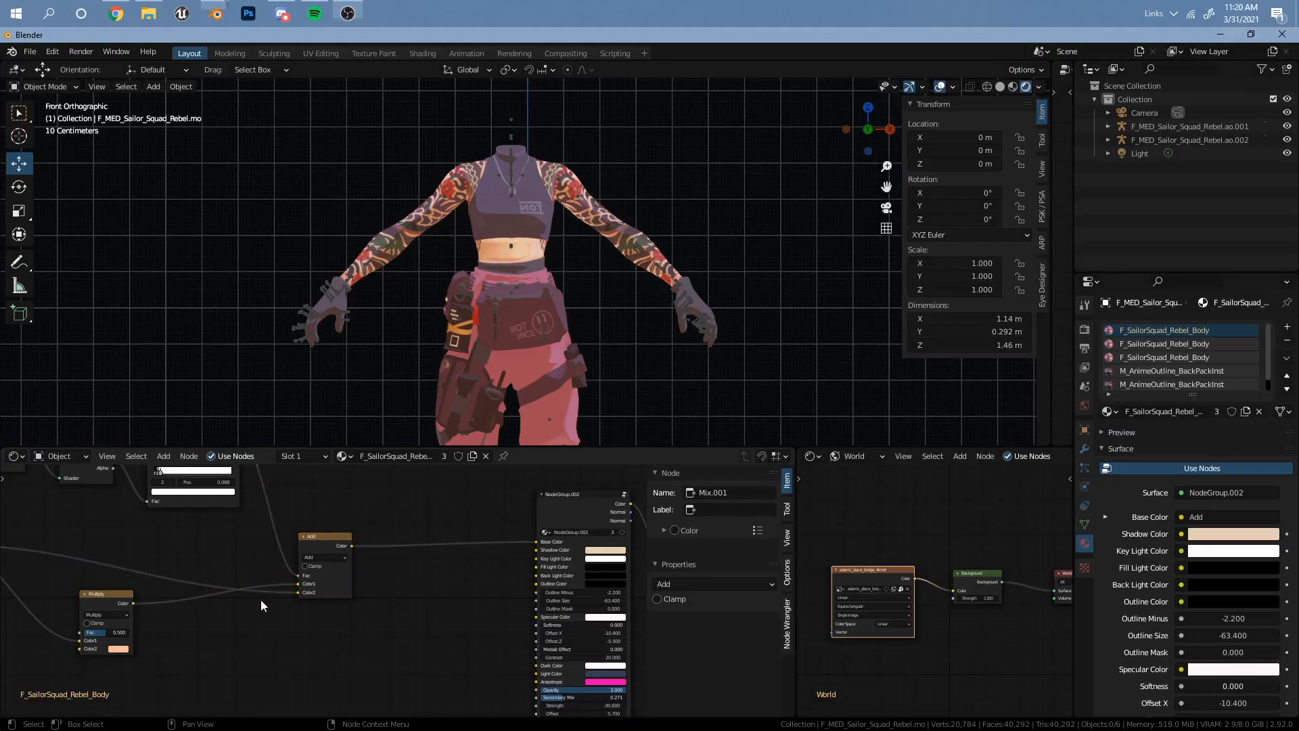
pyautogui.moveTo(323, 549); pyautogui.dragTo(307, 577, button='middle')
pyautogui.click(308, 577)
pyautogui.moveTo(308, 577); pyautogui.dragTo(311, 567)
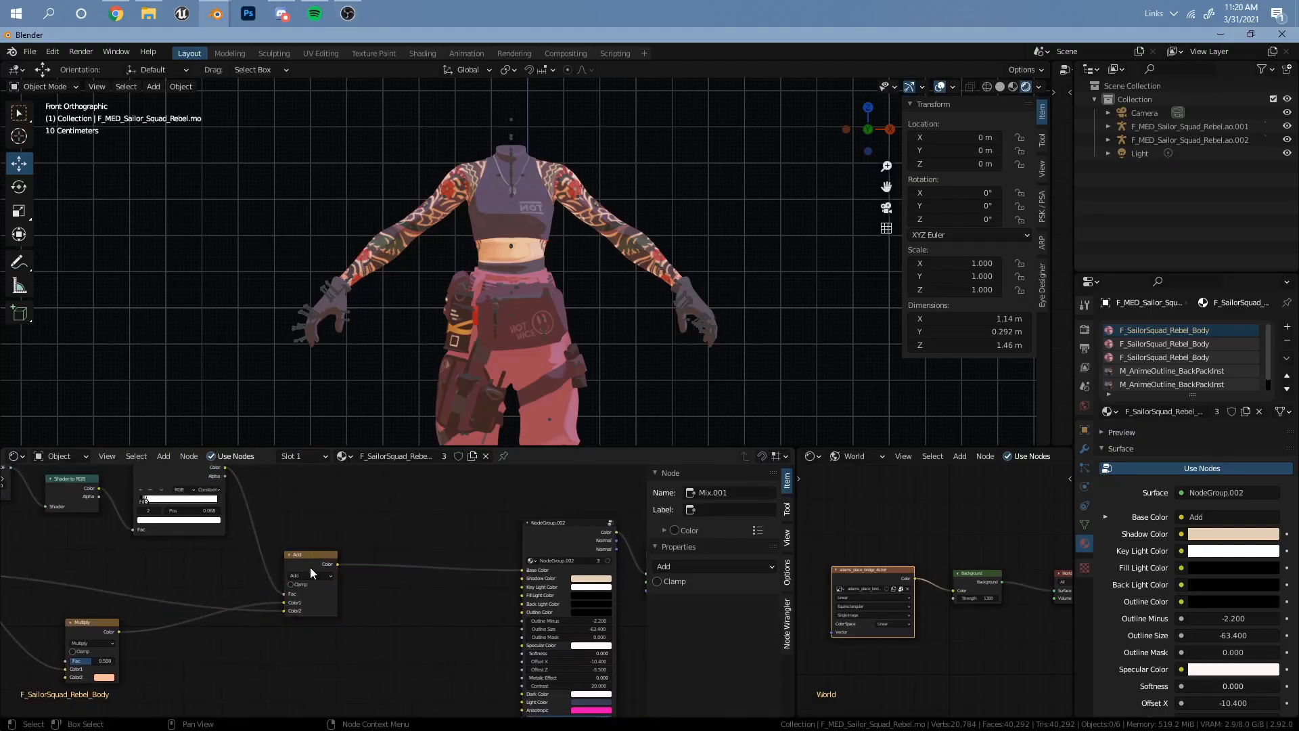
# Copy the Body_DF Image Texture node feeding the Albedo Drop Shadow frame in the textured character's material
pyautogui.scroll(2, 474, 306)
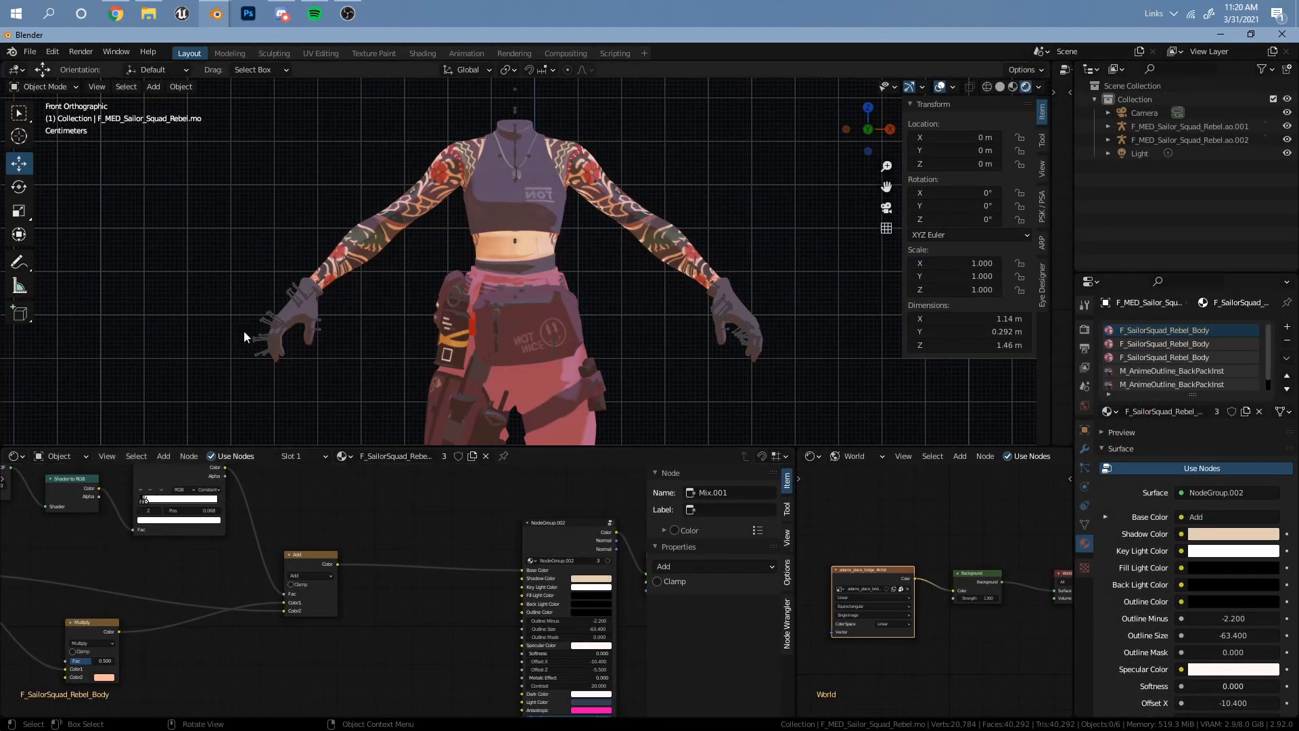
pyautogui.scroll(-5, 318, 182)
pyautogui.scroll(6, 462, 288)
pyautogui.keyDown('shift'); pyautogui.moveTo(786, 298); pyautogui.dragTo(555, 282, button='middle'); pyautogui.keyUp('shift')
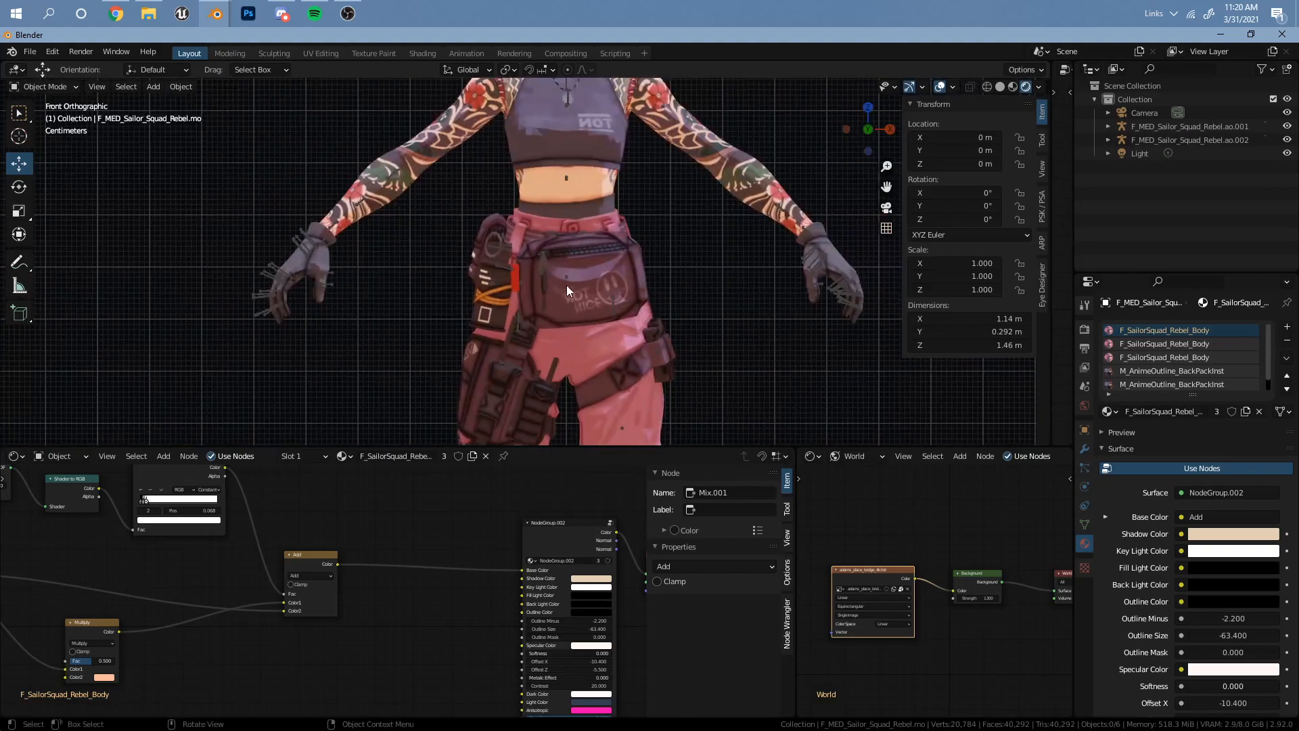
pyautogui.click(555, 283)
pyautogui.scroll(-4, 352, 568)
pyautogui.moveTo(325, 570); pyautogui.dragTo(460, 572, button='middle')
pyautogui.scroll(4, 340, 562)
pyautogui.moveTo(129, 568); pyautogui.dragTo(379, 575, button='middle')
pyautogui.scroll(3, 386, 572)
pyautogui.click(92, 513)
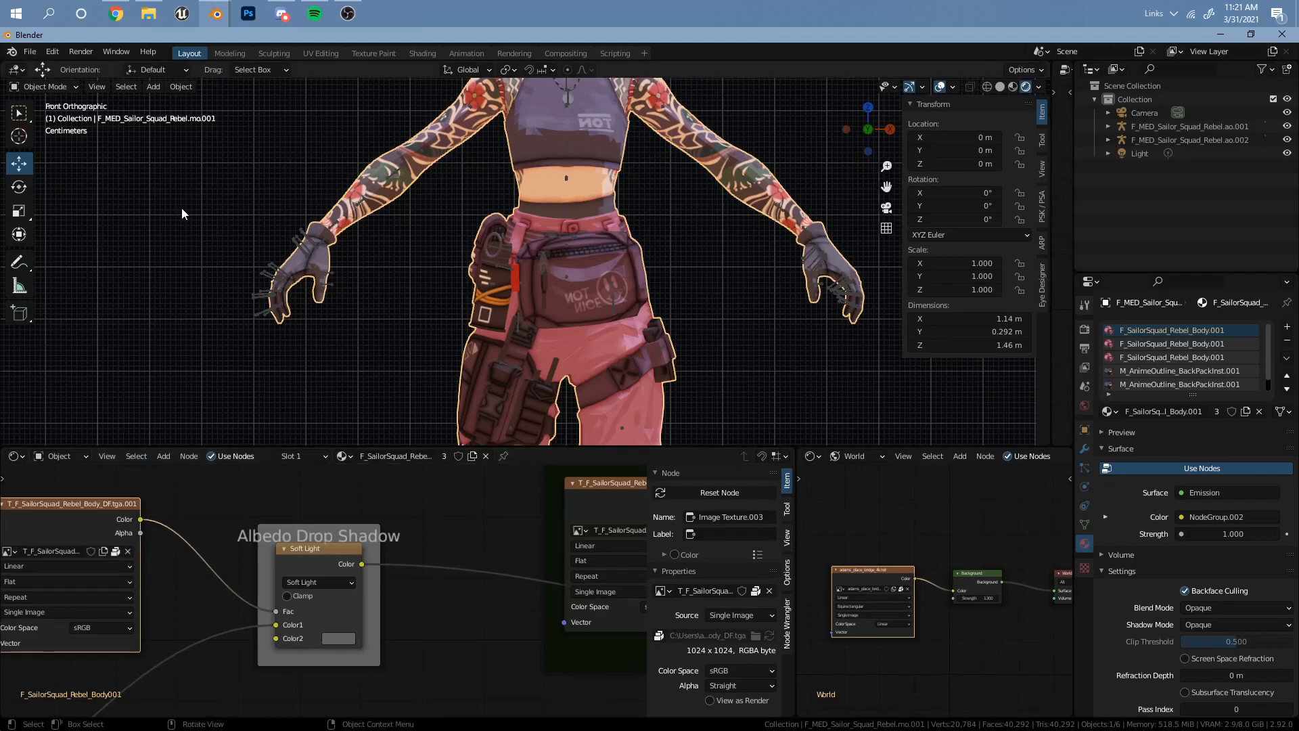
# Paste the Body_DF Image Texture node into the F_SailorSquad_Rebel_Body material and place it near the Body_D texture
pyautogui.scroll(-8, 331, 284)
pyautogui.keyDown('shift'); pyautogui.moveTo(191, 284); pyautogui.dragTo(348, 309, button='middle'); pyautogui.keyUp('shift')
pyautogui.scroll(7, 338, 309)
pyautogui.click(337, 309)
pyautogui.scroll(-4, 379, 588)
pyautogui.scroll(-6, 433, 576)
pyautogui.moveTo(533, 624); pyautogui.dragTo(415, 598, button='middle')
pyautogui.hotkey('ctrl', 'v')
pyautogui.scroll(4, 462, 592)
pyautogui.moveTo(39, 518); pyautogui.dragTo(38, 556)
# Copy the Body_SSC Image Texture node from the outline detail frame of the textured character's material
pyautogui.scroll(-4, 504, 276)
pyautogui.keyDown('shift'); pyautogui.moveTo(799, 286); pyautogui.dragTo(526, 310, button='middle'); pyautogui.keyUp('shift')
pyautogui.scroll(4, 526, 311)
pyautogui.click(484, 313)
pyautogui.scroll(3, 331, 587)
pyautogui.moveTo(399, 549)
pyautogui.mouseDown(button='middle')
pyautogui.moveTo(331, 587)
pyautogui.moveTo(608, 567)
pyautogui.mouseUp(button='middle')
pyautogui.moveTo(241, 595); pyautogui.dragTo(468, 549, button='middle')
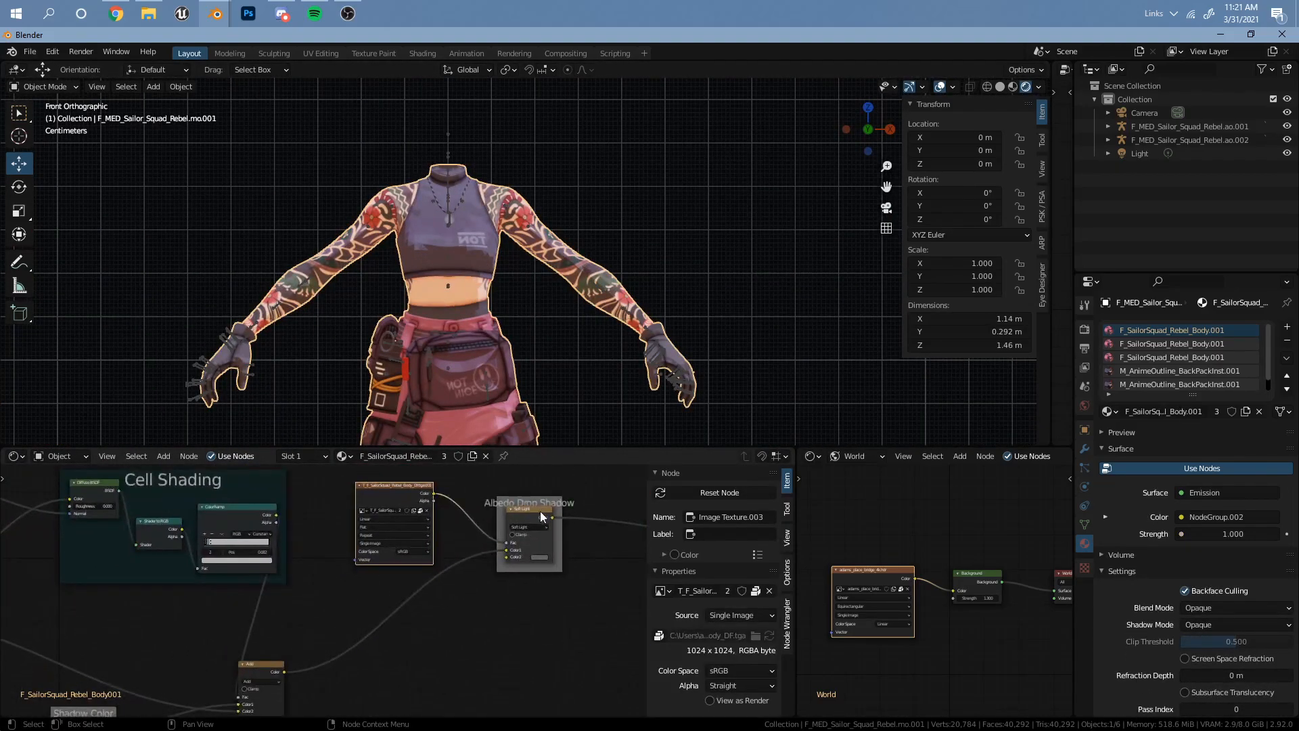
pyautogui.moveTo(542, 509); pyautogui.dragTo(251, 543, button='middle')
pyautogui.scroll(1, 252, 543)
pyautogui.click(444, 508)
# Paste the Body_SSC Image Texture node into the F_SailorSquad_Rebel_Body material and place it below the Body_DF texture
pyautogui.scroll(-7, 406, 352)
pyautogui.keyDown('shift'); pyautogui.moveTo(311, 345); pyautogui.dragTo(514, 330, button='middle'); pyautogui.keyUp('shift')
pyautogui.scroll(4, 452, 266)
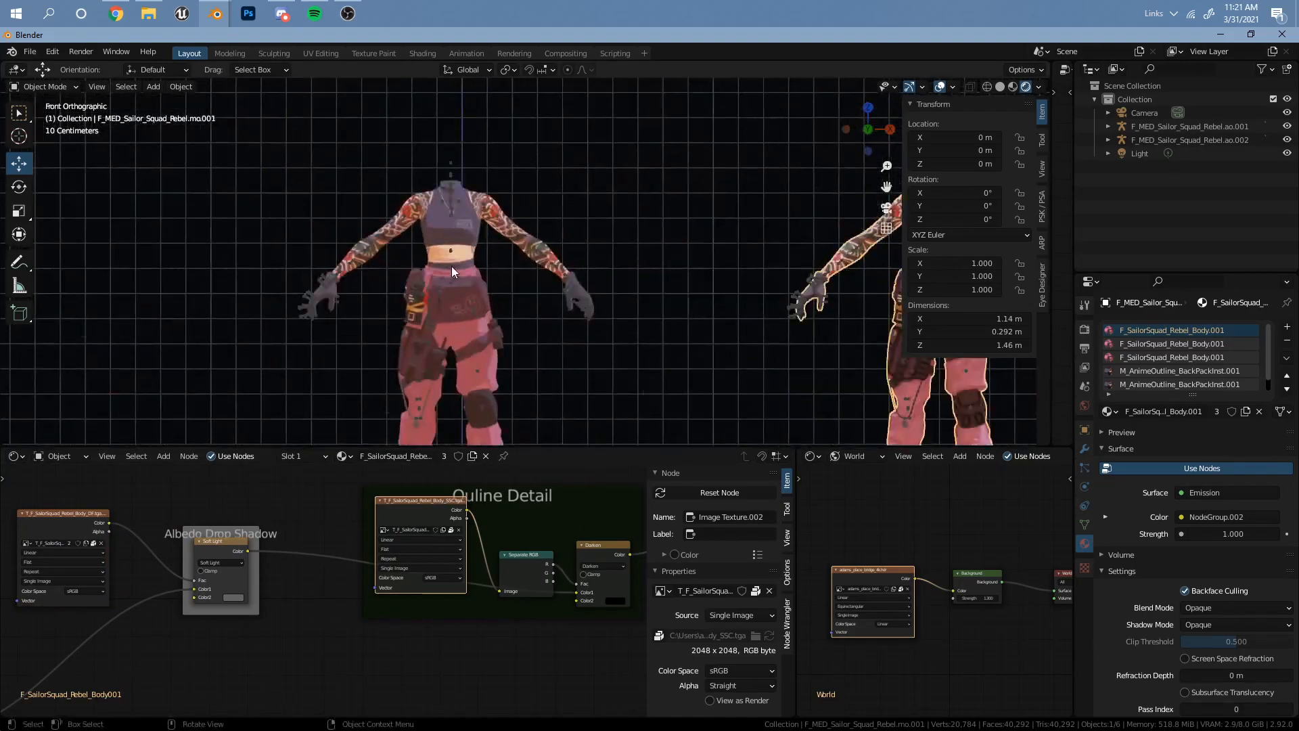
pyautogui.click(455, 271)
pyautogui.click(465, 296)
pyautogui.scroll(-2, 295, 594)
pyautogui.hotkey('ctrl', 'v')
pyautogui.press('g')
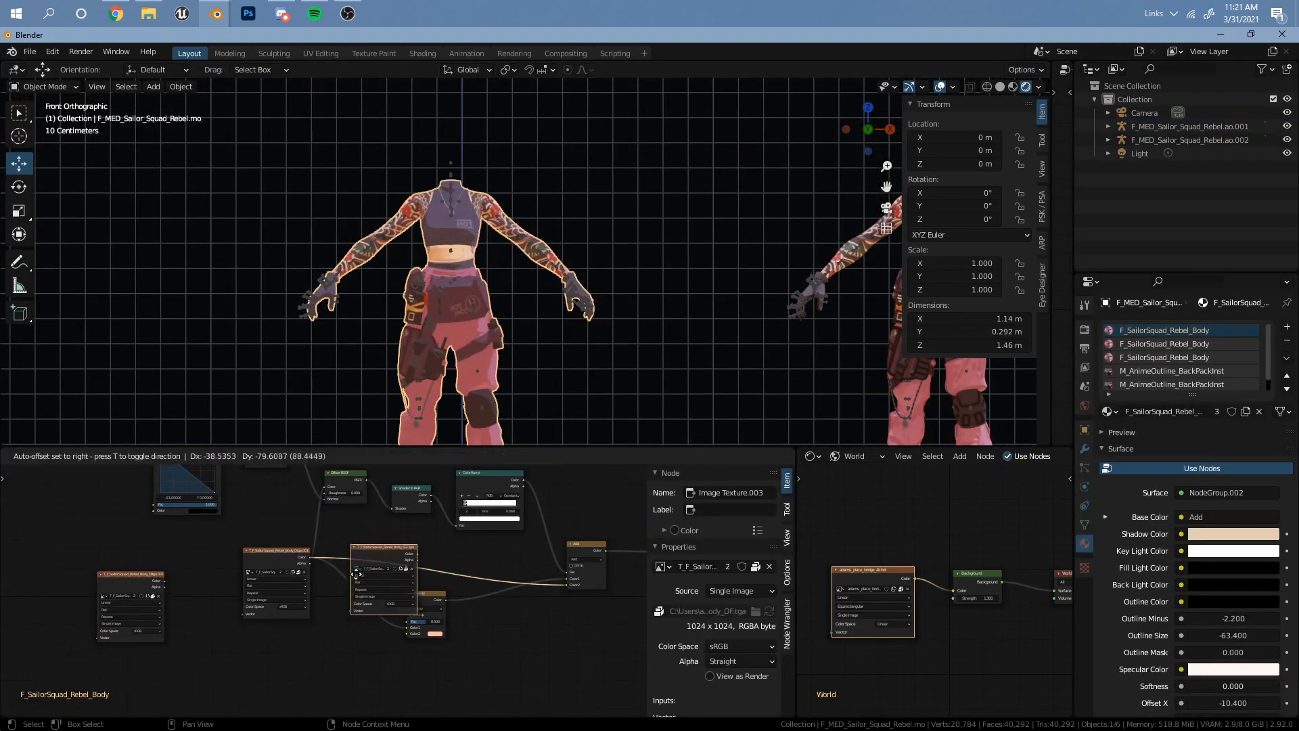
pyautogui.click(143, 573)
pyautogui.scroll(1, 202, 557)
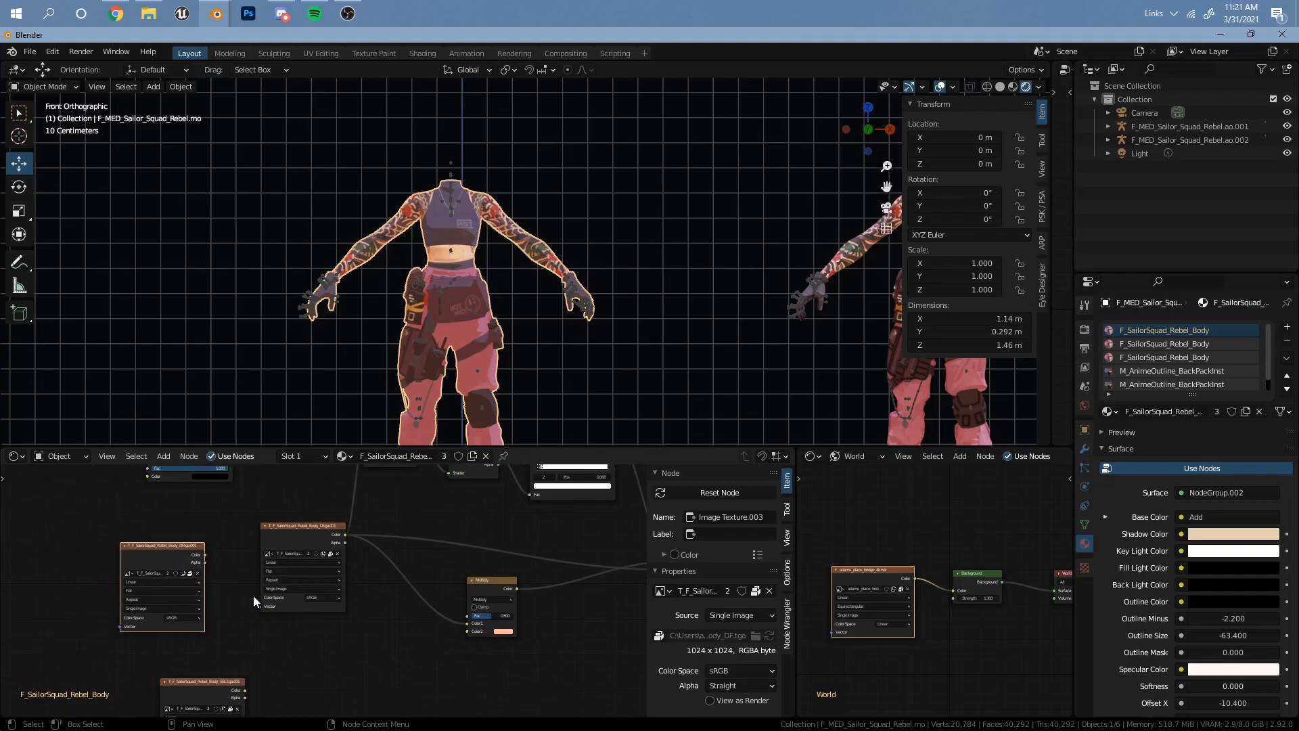
# Move the Body_DF Image Texture node above the link between the Add node and NodeGroup.002
pyautogui.moveTo(252, 600); pyautogui.dragTo(265, 573, button='middle')
pyautogui.press('g')
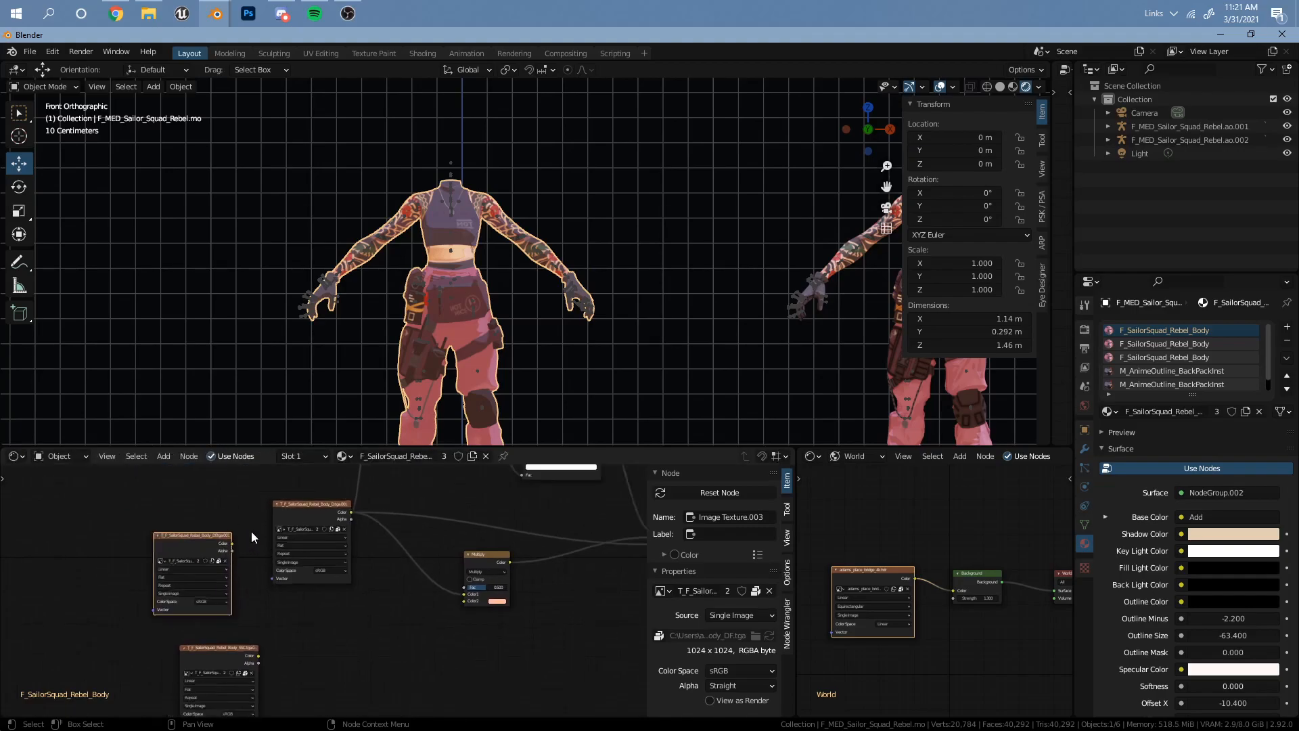
pyautogui.click(482, 657)
pyautogui.scroll(-3, 413, 548)
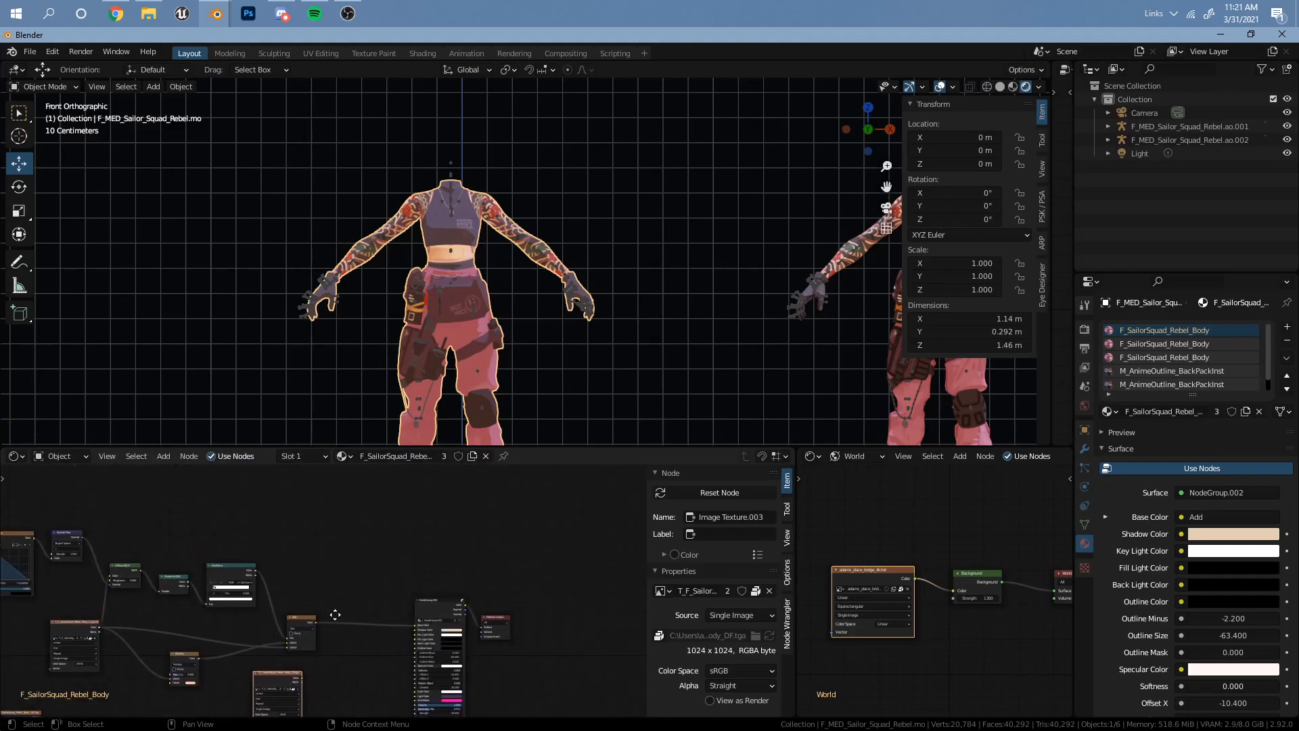
pyautogui.moveTo(397, 507); pyautogui.dragTo(173, 639)
pyautogui.moveTo(277, 638); pyautogui.dragTo(181, 639)
pyautogui.moveTo(360, 655); pyautogui.dragTo(330, 539)
pyautogui.click(359, 565)
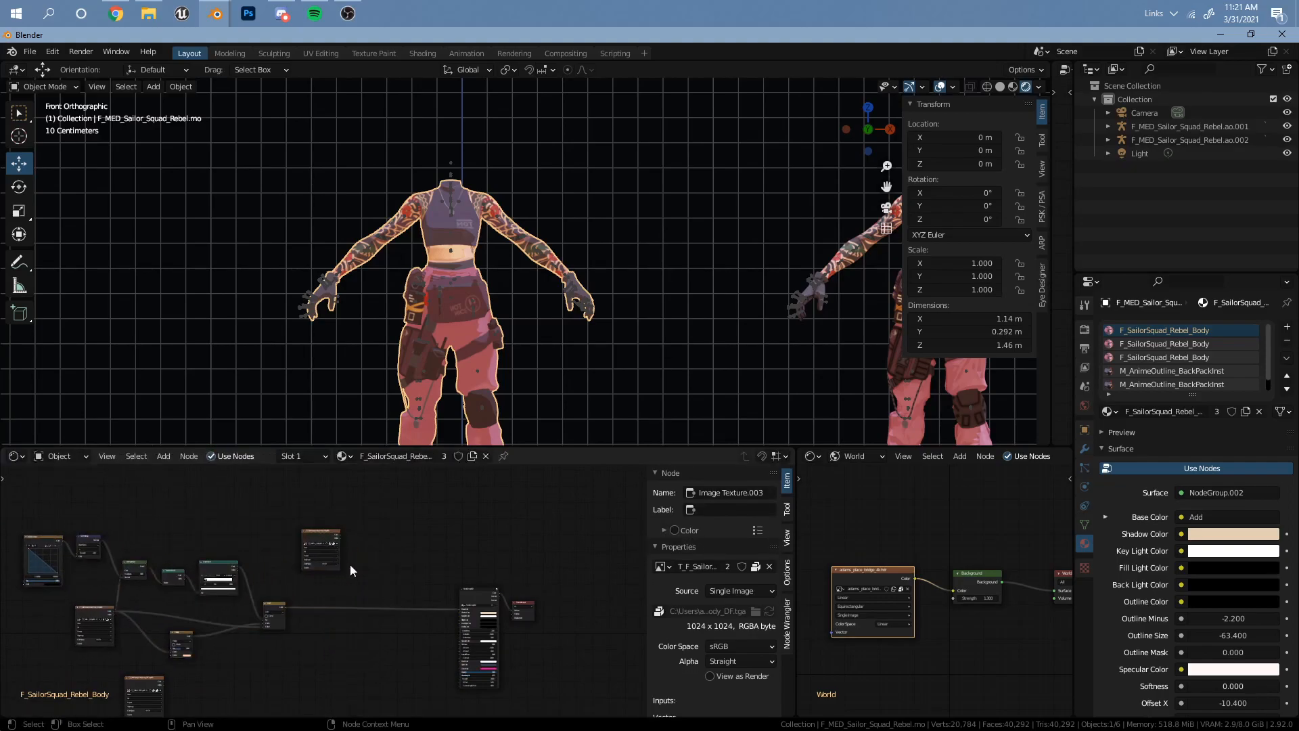
# Move the Body_SSC texture aside, left of Body_D, and adjust the Body_DF texture's position ahead of NodeGroup.002
pyautogui.moveTo(140, 685); pyautogui.dragTo(195, 634, button='middle')
pyautogui.moveTo(195, 634); pyautogui.dragTo(38, 613)
pyautogui.moveTo(490, 514); pyautogui.dragTo(438, 567, button='middle')
pyautogui.scroll(7, 359, 580)
pyautogui.moveTo(527, 597); pyautogui.dragTo(486, 539)
pyautogui.moveTo(344, 582); pyautogui.dragTo(372, 596, button='middle')
pyautogui.scroll(2, 365, 595)
pyautogui.moveTo(293, 545); pyautogui.dragTo(336, 620, button='middle')
pyautogui.moveTo(261, 551); pyautogui.dragTo(226, 550)
pyautogui.scroll(2, 297, 587)
pyautogui.moveTo(298, 588); pyautogui.dragTo(319, 571, button='middle')
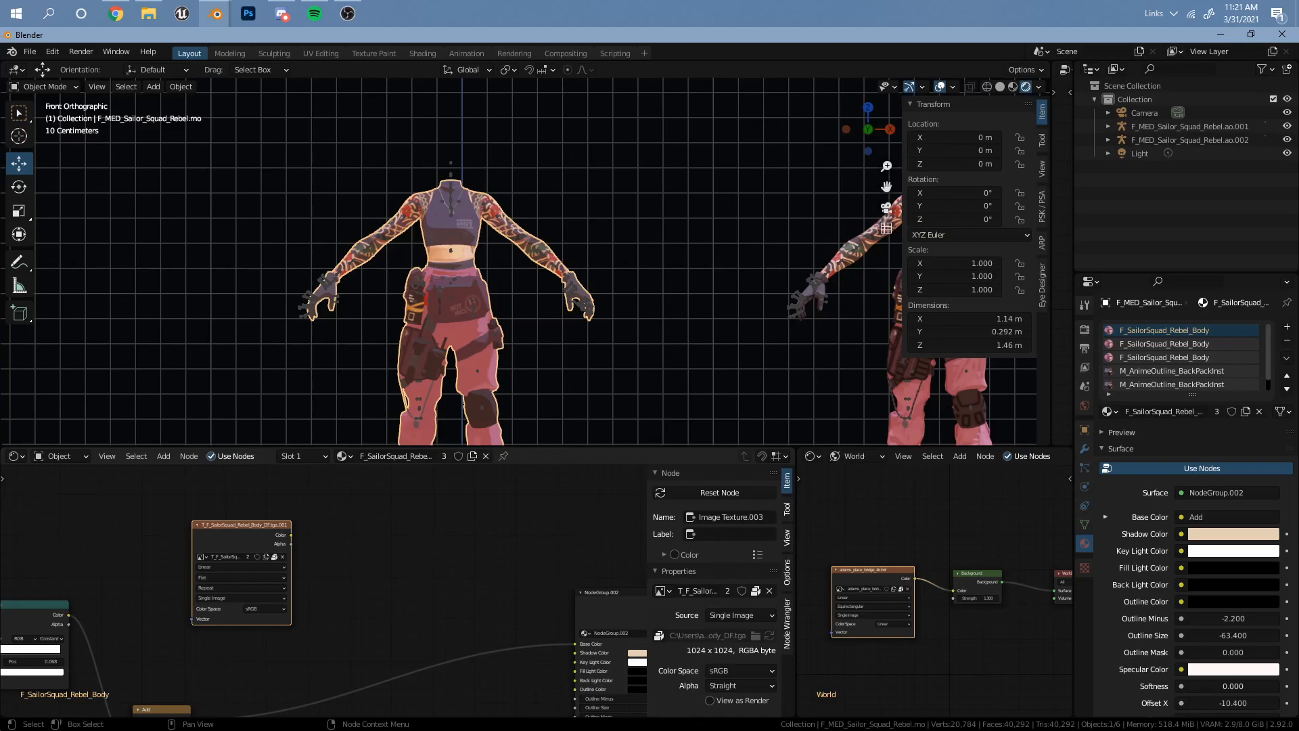
# Add a MixRGB node beside the Body_DF texture and set its blending mode to Soft Light
pyautogui.click(403, 534)
pyautogui.hotkey('shift', 'a')
pyautogui.click(404, 534)
pyautogui.write('mix')
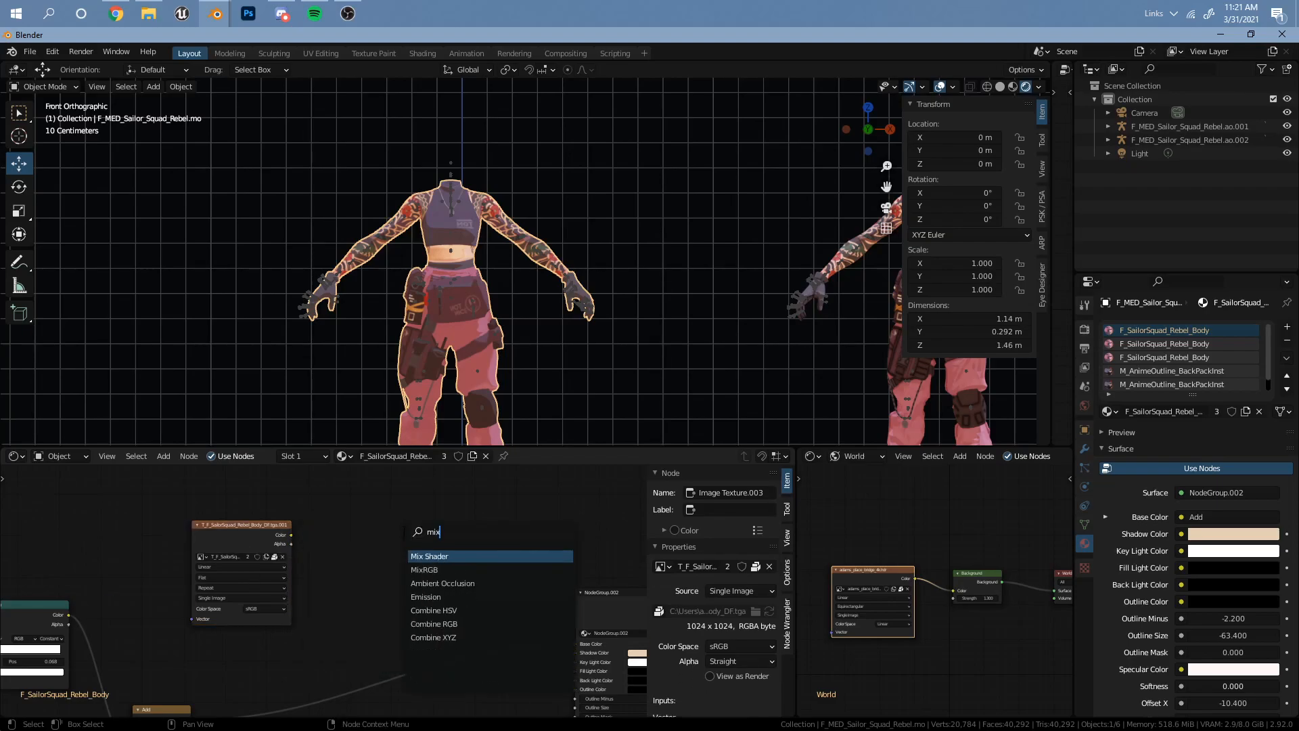
pyautogui.click(424, 570)
pyautogui.click(414, 568)
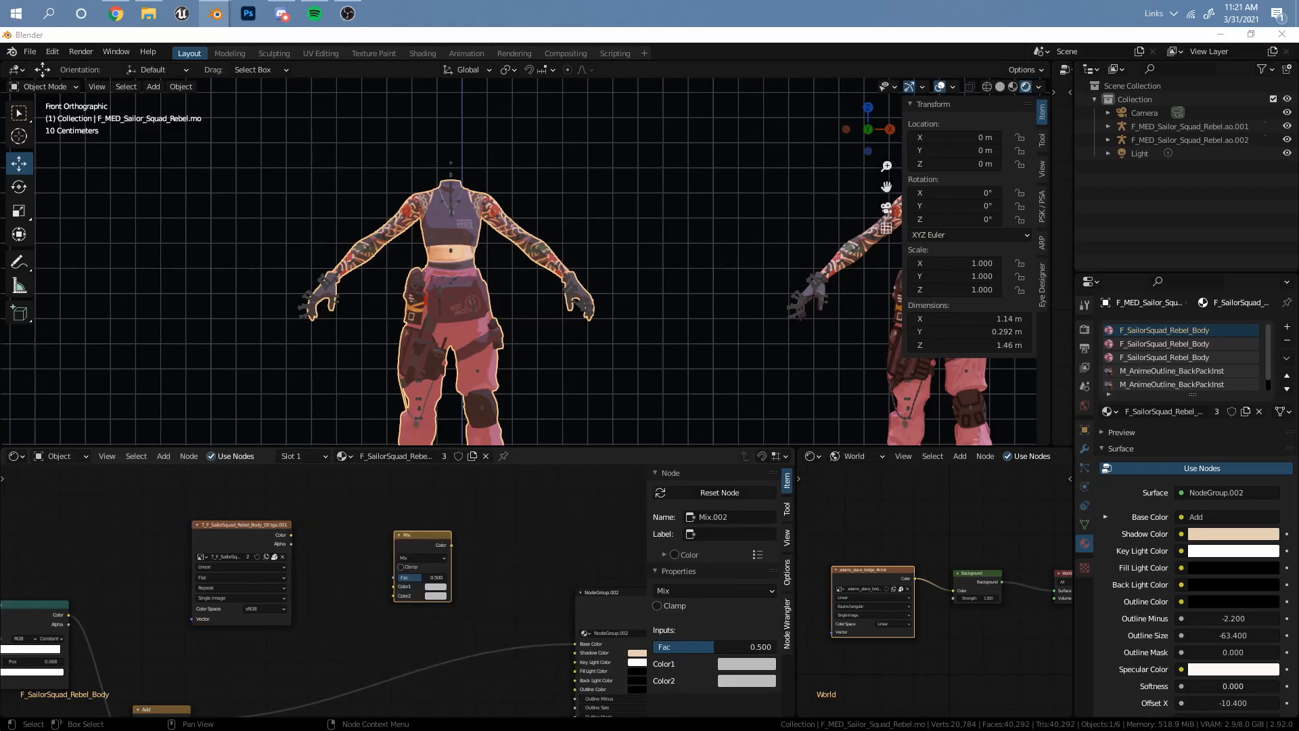
pyautogui.click(405, 557)
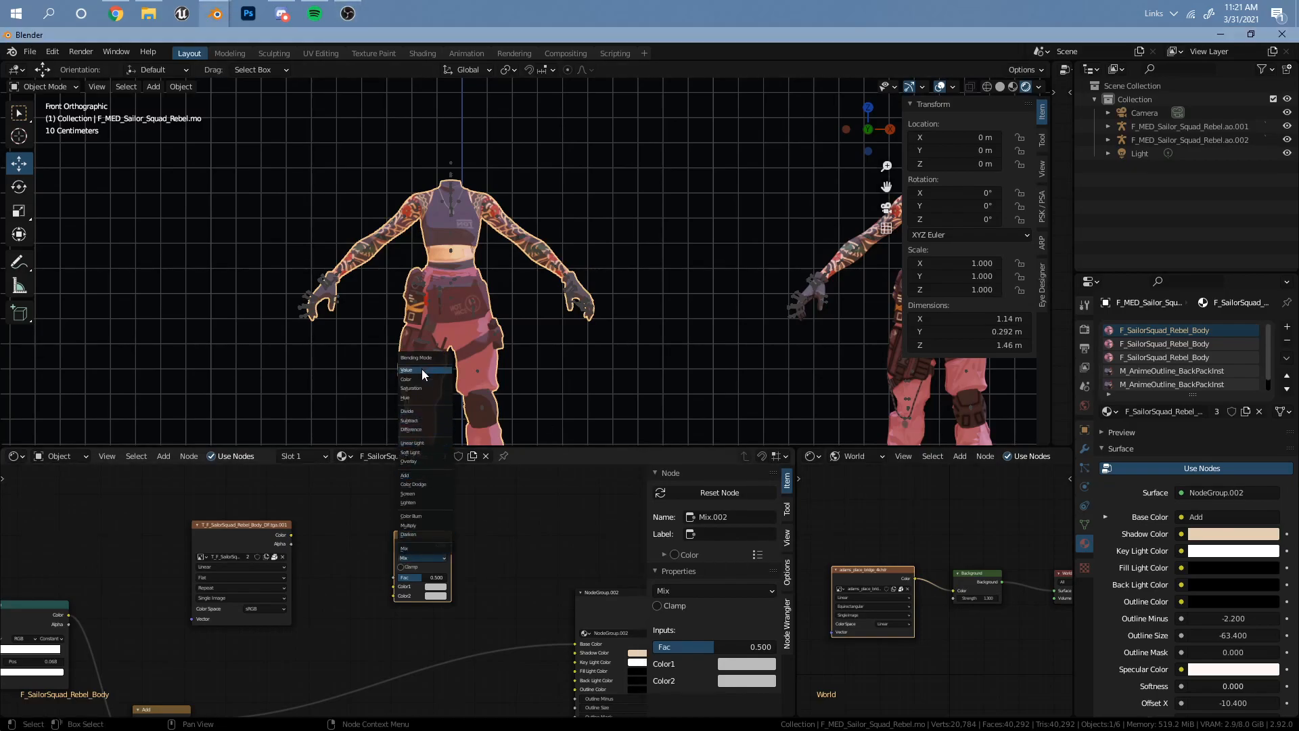
pyautogui.click(416, 451)
pyautogui.scroll(3, 402, 546)
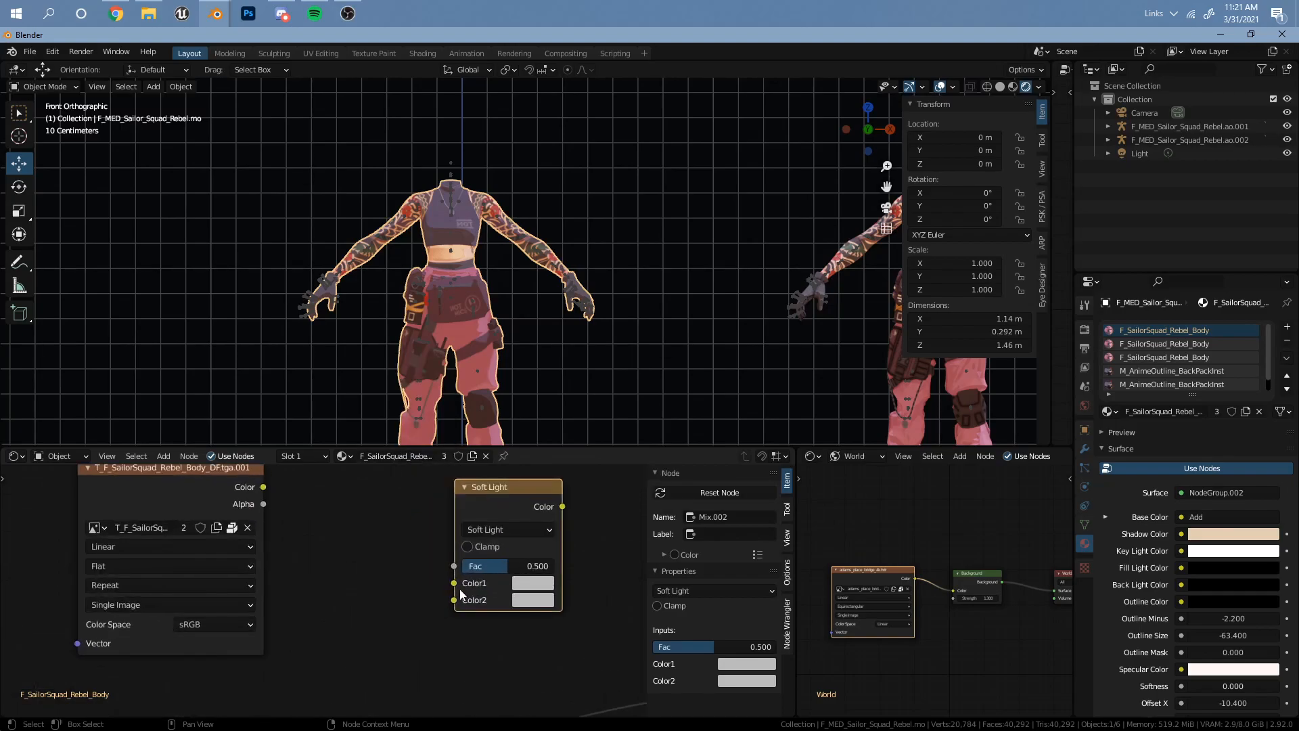
# Connect the Body_DF texture's Color to the Soft Light node's Fac and the Add node's output to its Color1
pyautogui.moveTo(452, 594); pyautogui.dragTo(430, 657, button='middle')
pyautogui.moveTo(241, 549); pyautogui.dragTo(443, 646)
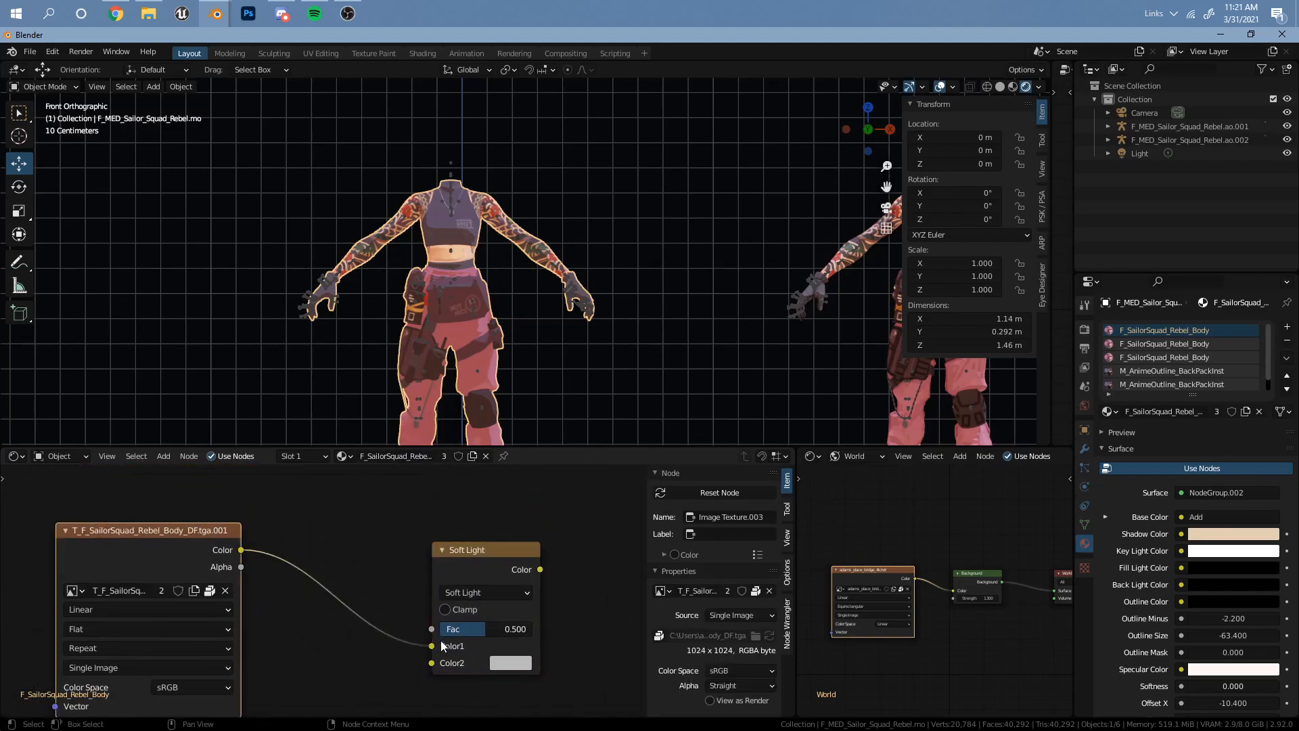
pyautogui.moveTo(392, 605); pyautogui.dragTo(300, 582, button='middle')
pyautogui.moveTo(344, 624); pyautogui.dragTo(339, 605)
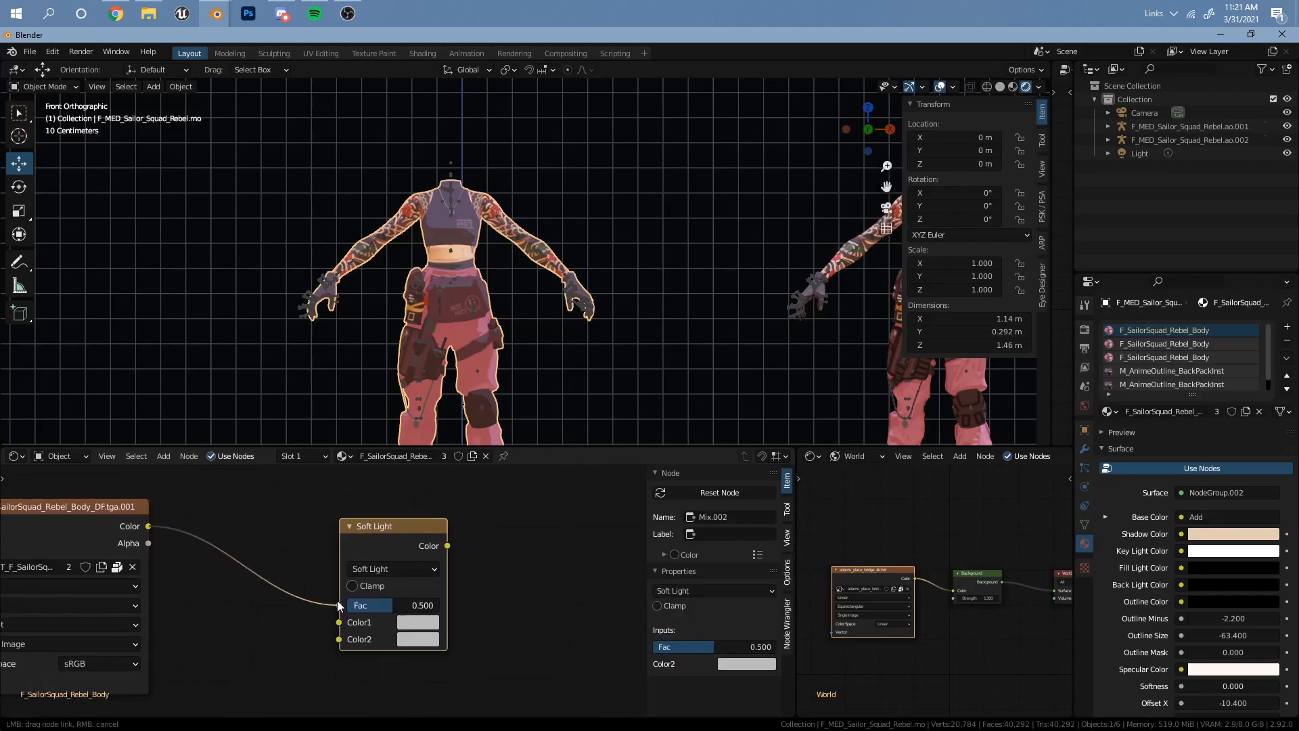
pyautogui.scroll(-10, 405, 619)
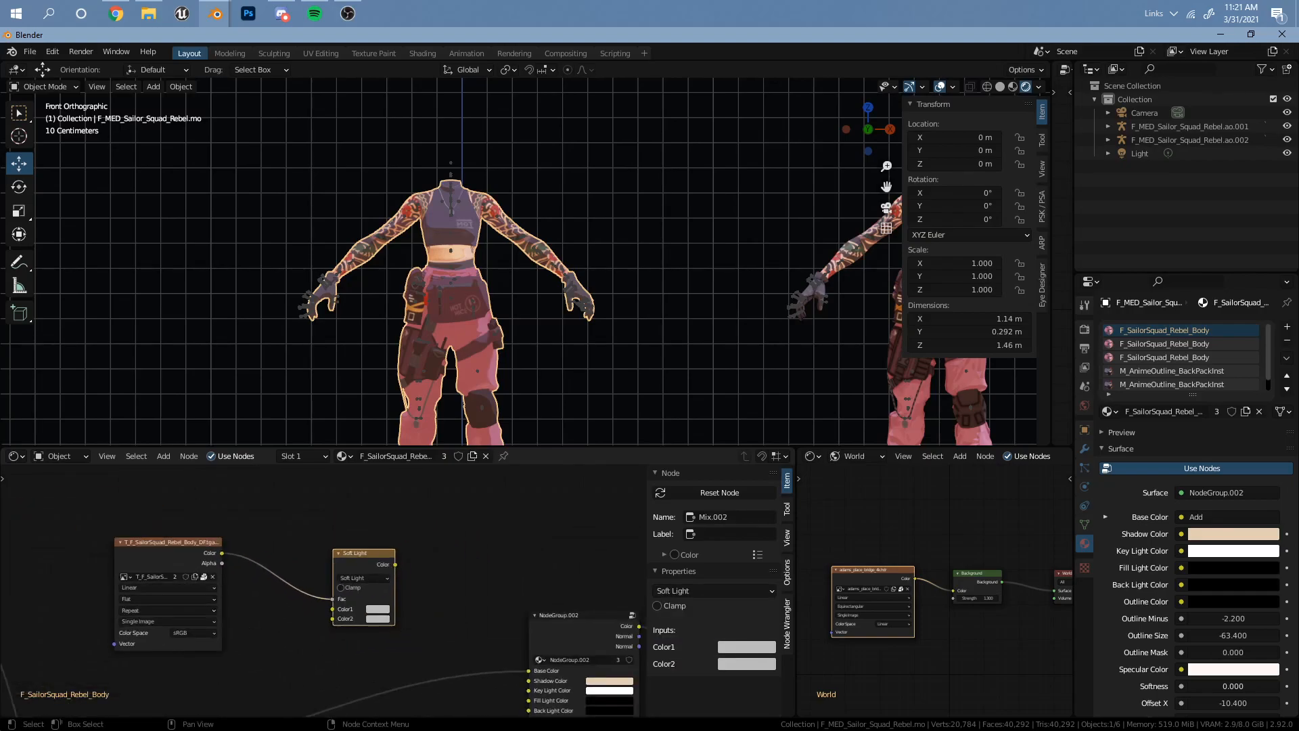
pyautogui.moveTo(84, 700); pyautogui.dragTo(94, 647, button='middle')
pyautogui.moveTo(181, 657)
pyautogui.mouseDown()
pyautogui.moveTo(195, 648)
pyautogui.moveTo(179, 643)
pyautogui.mouseUp()
pyautogui.scroll(4, 128, 634)
pyautogui.moveTo(582, 598); pyautogui.dragTo(423, 544)
# Darken the Soft Light node's Color2 to a medium-dark grey and connect its Color output to NodeGroup.002's Base Color
pyautogui.scroll(5, 423, 543)
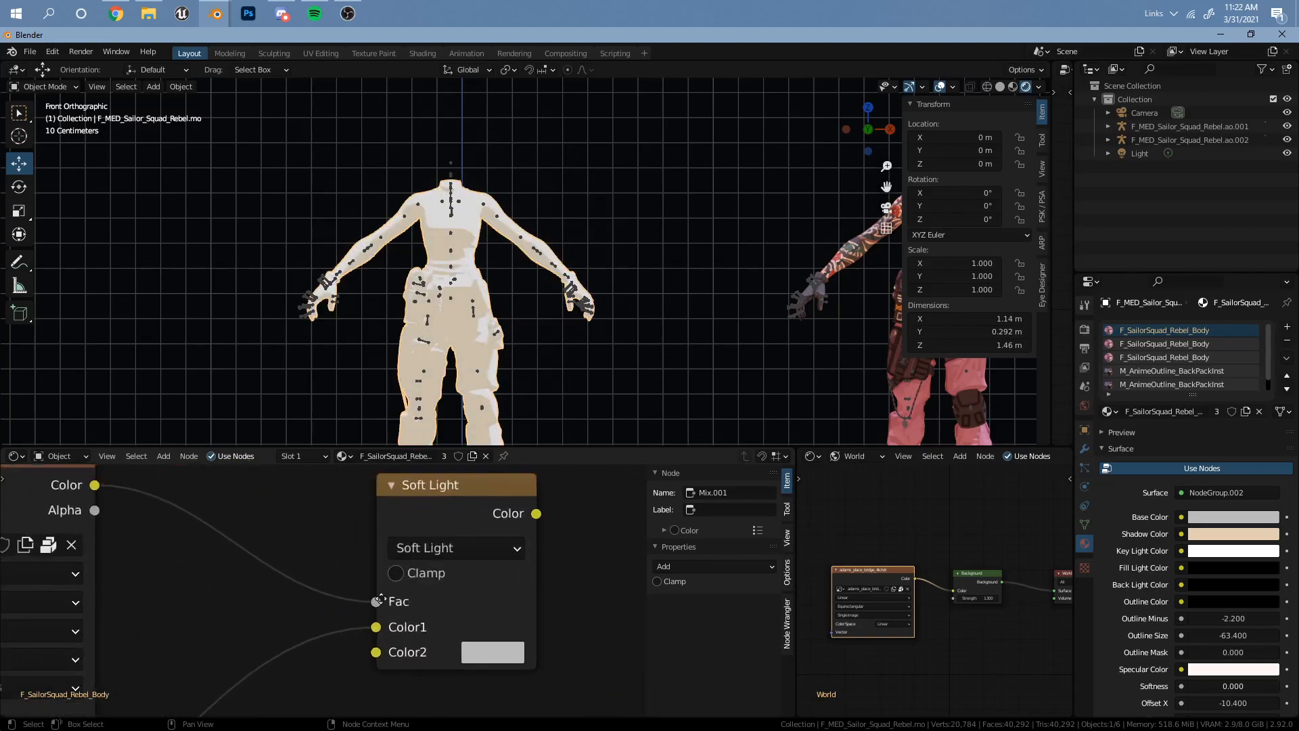
pyautogui.click(432, 544)
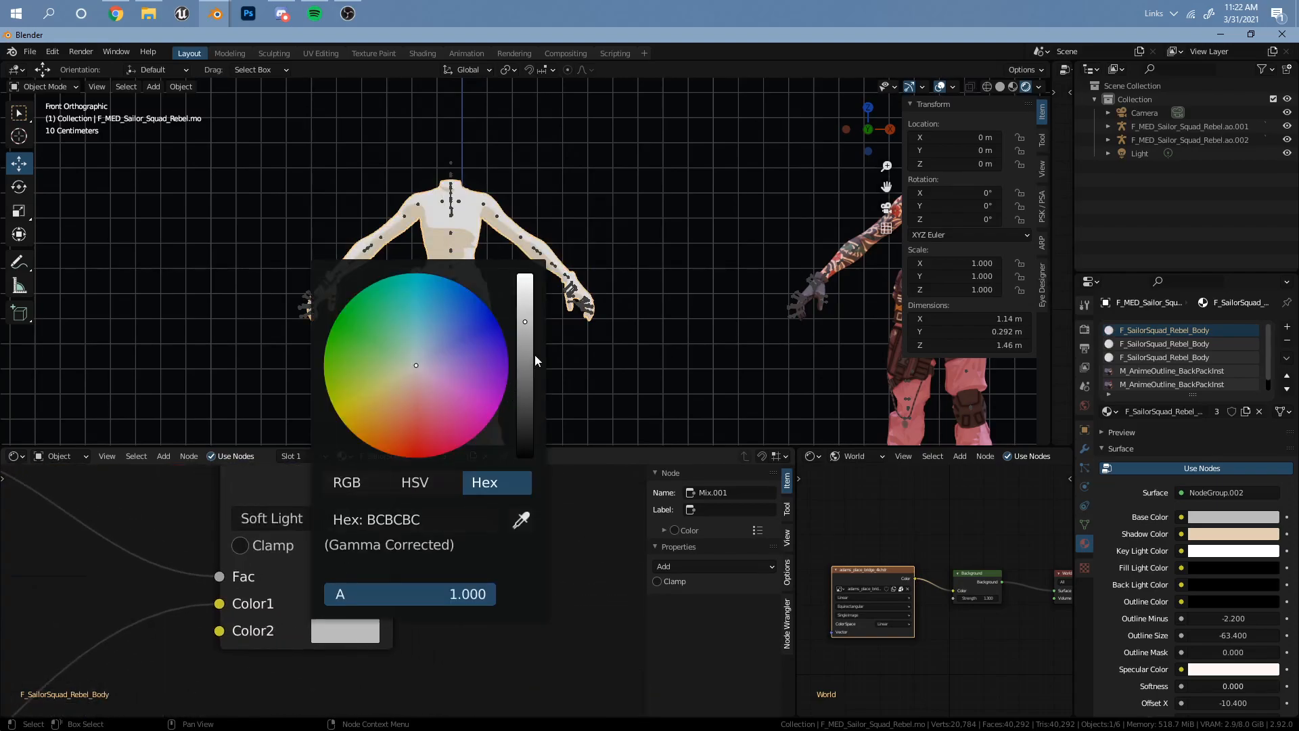
pyautogui.moveTo(526, 352); pyautogui.dragTo(526, 387)
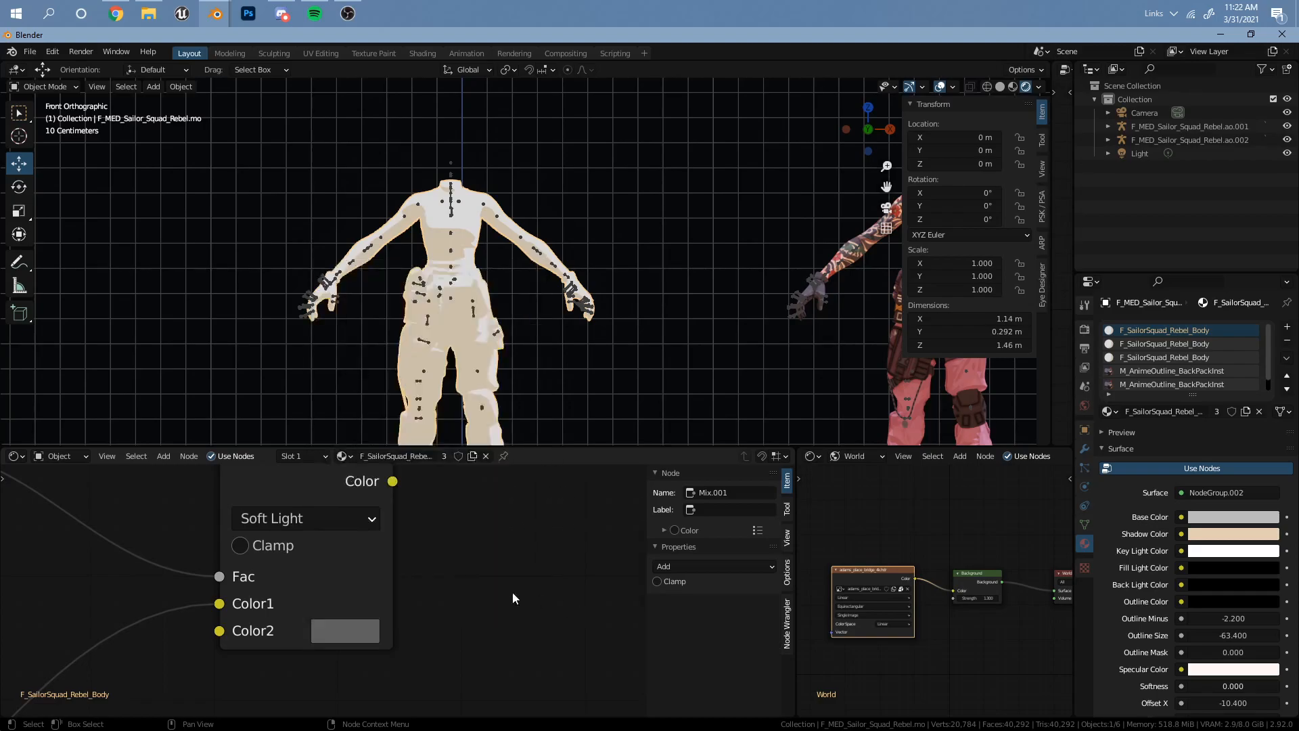
pyautogui.scroll(-3, 298, 578)
pyautogui.moveTo(442, 563); pyautogui.dragTo(335, 555, button='middle')
pyautogui.moveTo(247, 535); pyautogui.dragTo(402, 659)
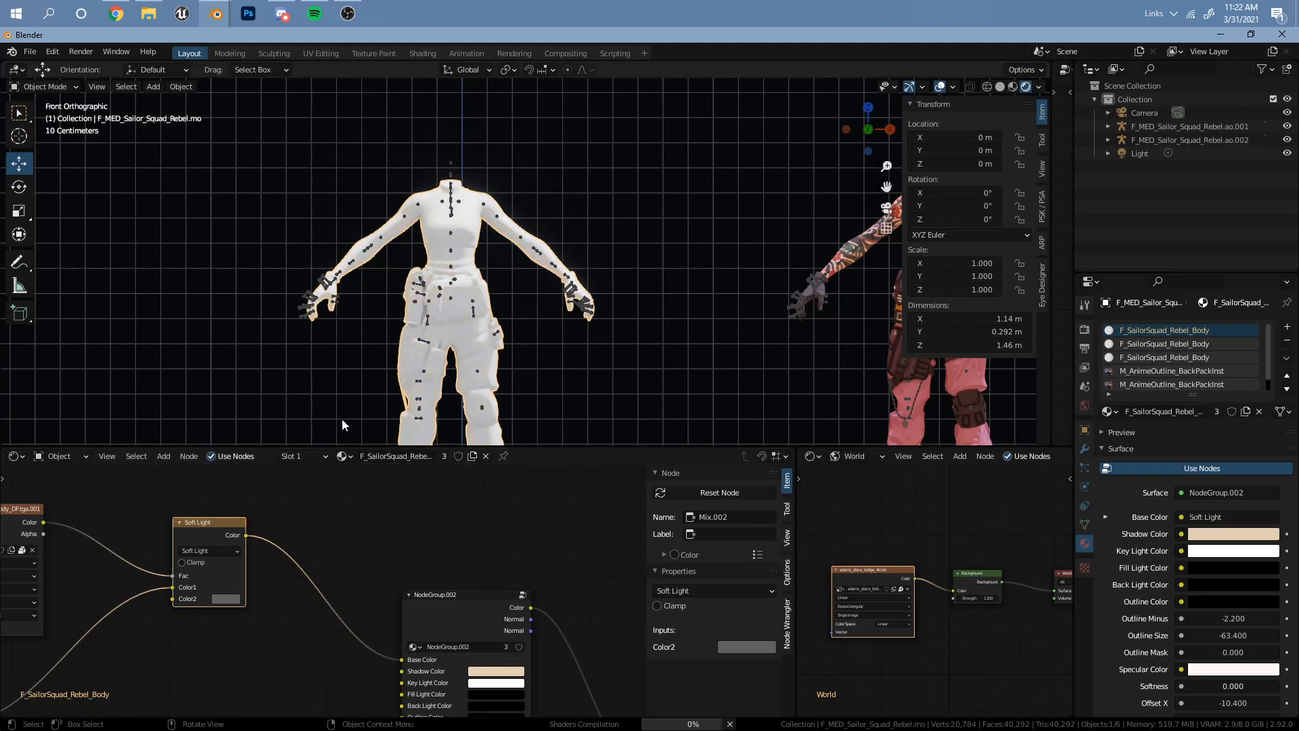
# Examine the drop shadow shading on the character's waist bag, pouches and thigh straps
pyautogui.scroll(1, 417, 310)
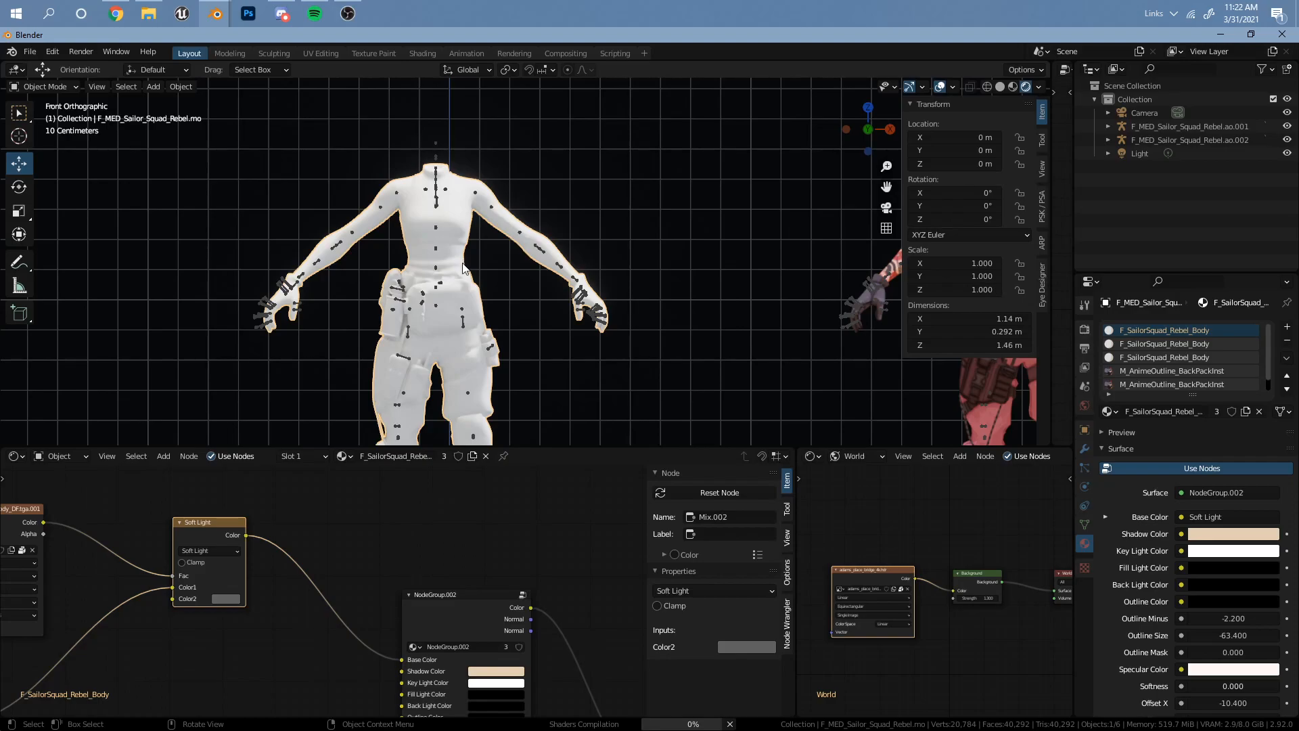
pyautogui.scroll(10, 554, 334)
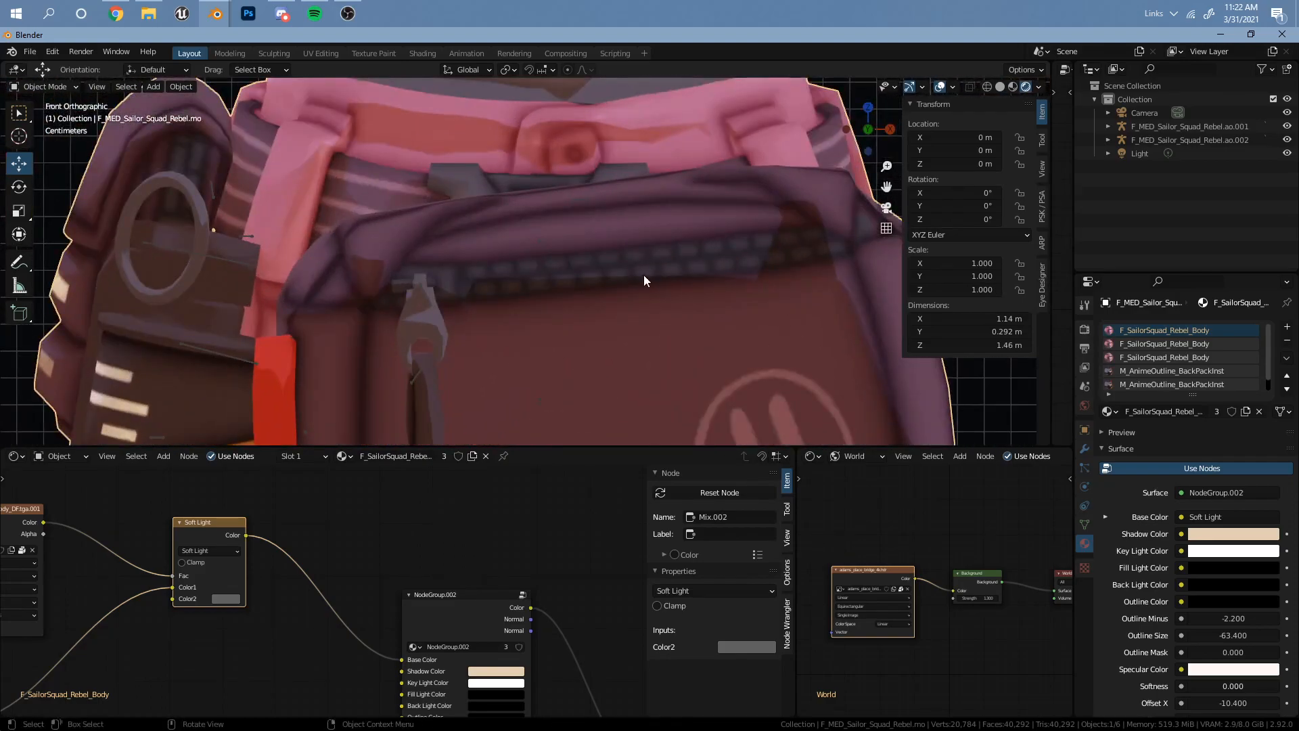
pyautogui.scroll(-6, 542, 223)
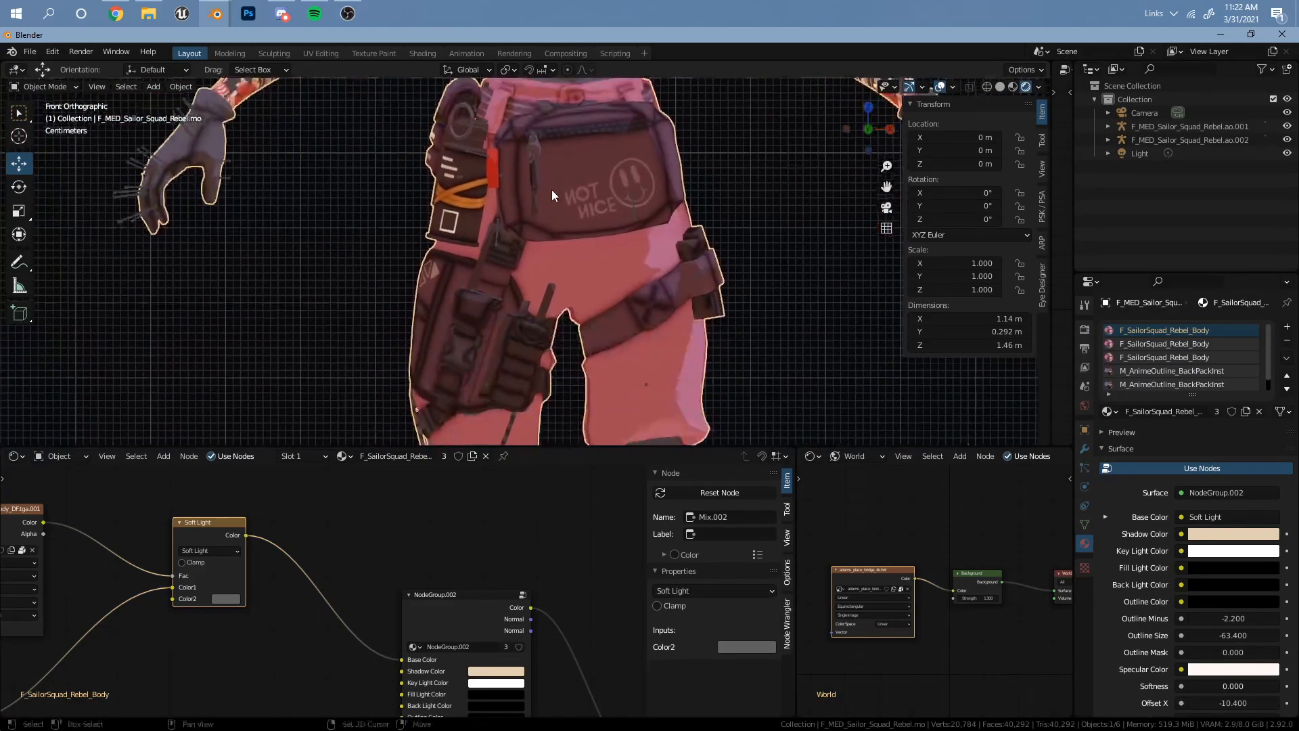
pyautogui.scroll(8, 511, 359)
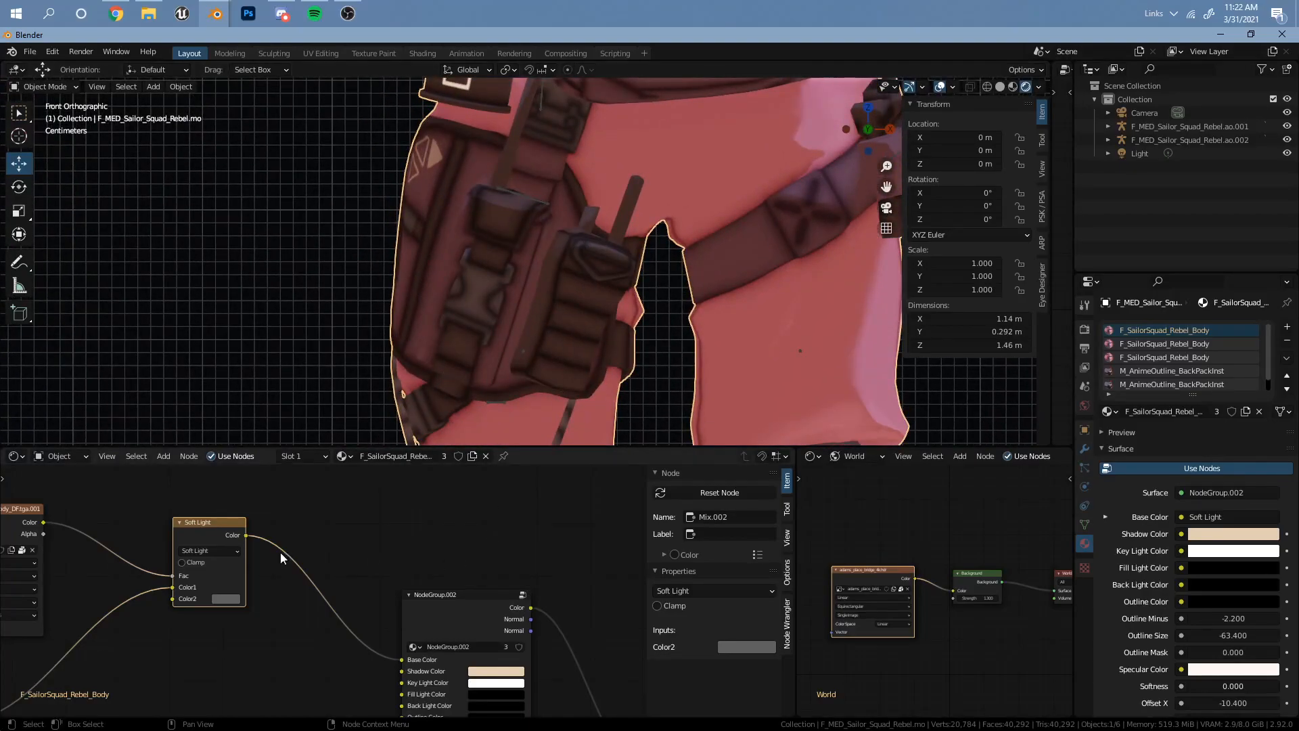
# Move NodeGroup.002 and the Material Output node further right to make room after the Soft Light node
pyautogui.scroll(-3, 138, 538)
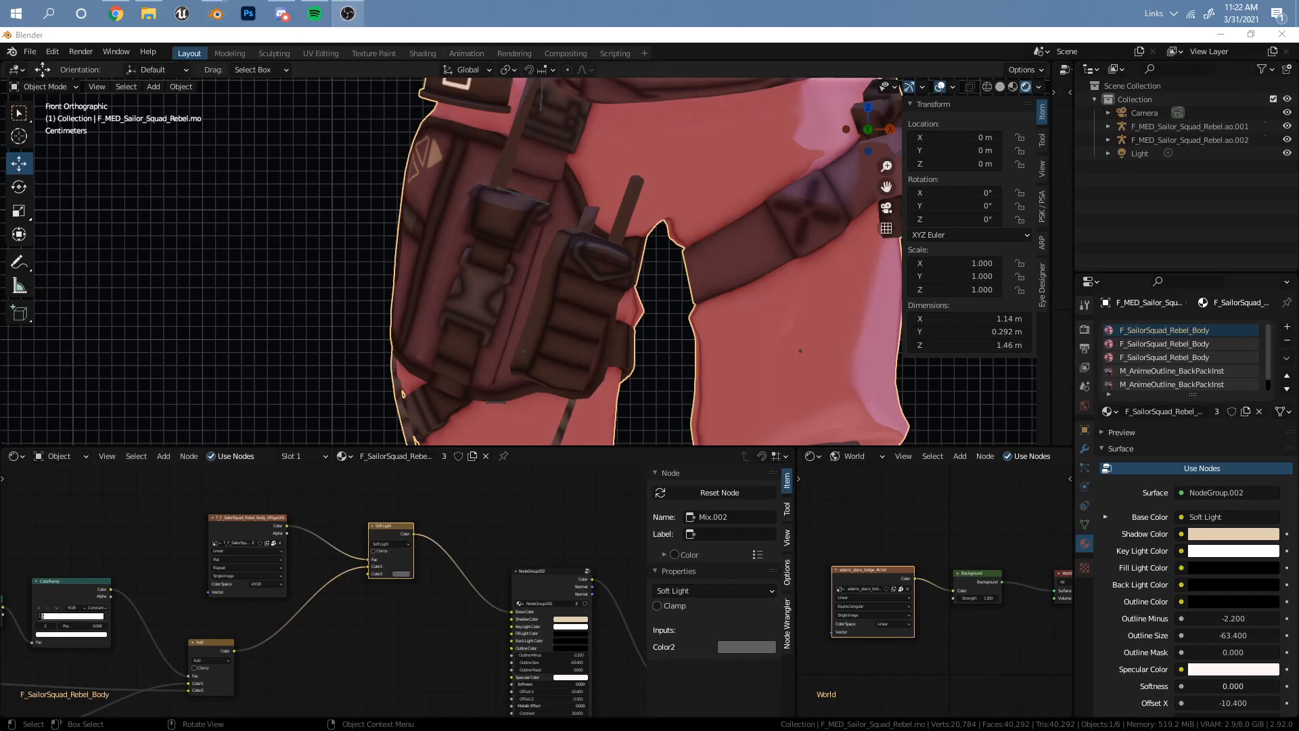
pyautogui.scroll(-4, 406, 544)
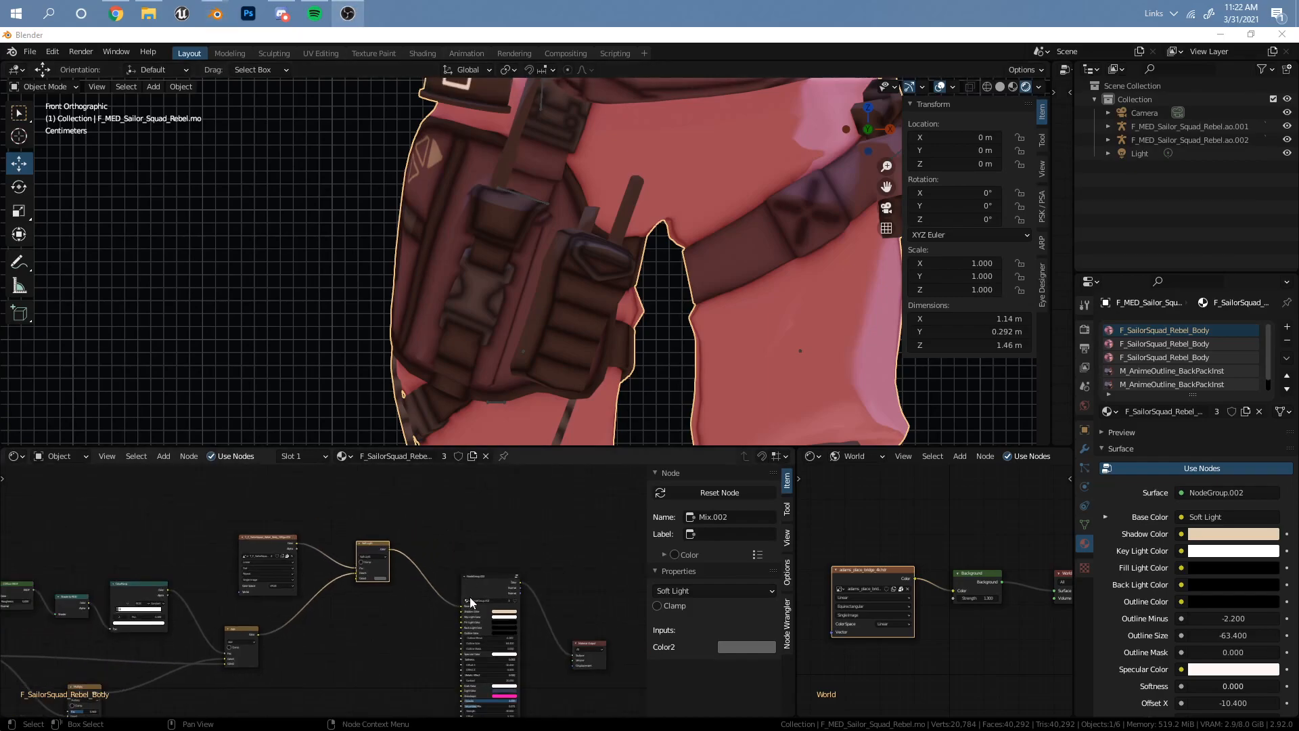
pyautogui.click(387, 633)
pyautogui.scroll(-4, 369, 616)
pyautogui.scroll(-2, 345, 583)
pyautogui.moveTo(390, 604); pyautogui.dragTo(482, 590, button='middle')
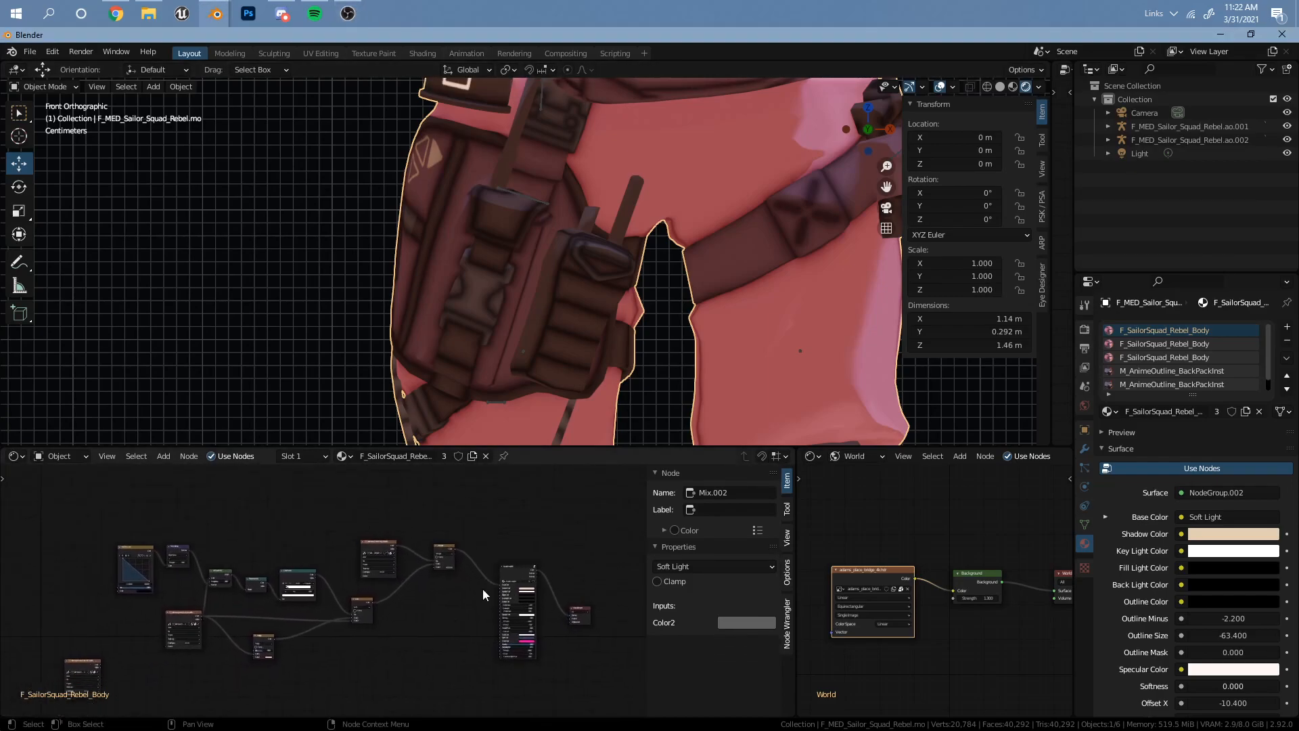
pyautogui.moveTo(460, 485); pyautogui.dragTo(365, 599)
pyautogui.press('g')
pyautogui.click(17, 652)
# Move the Body_SSC Image Texture node above and to the right of the Soft Light node
pyautogui.scroll(9, 377, 612)
pyautogui.moveTo(437, 621); pyautogui.dragTo(228, 652, button='middle')
pyautogui.moveTo(218, 652); pyautogui.dragTo(356, 474)
pyautogui.moveTo(379, 519); pyautogui.dragTo(423, 668, button='middle')
pyautogui.moveTo(348, 580); pyautogui.dragTo(270, 509)
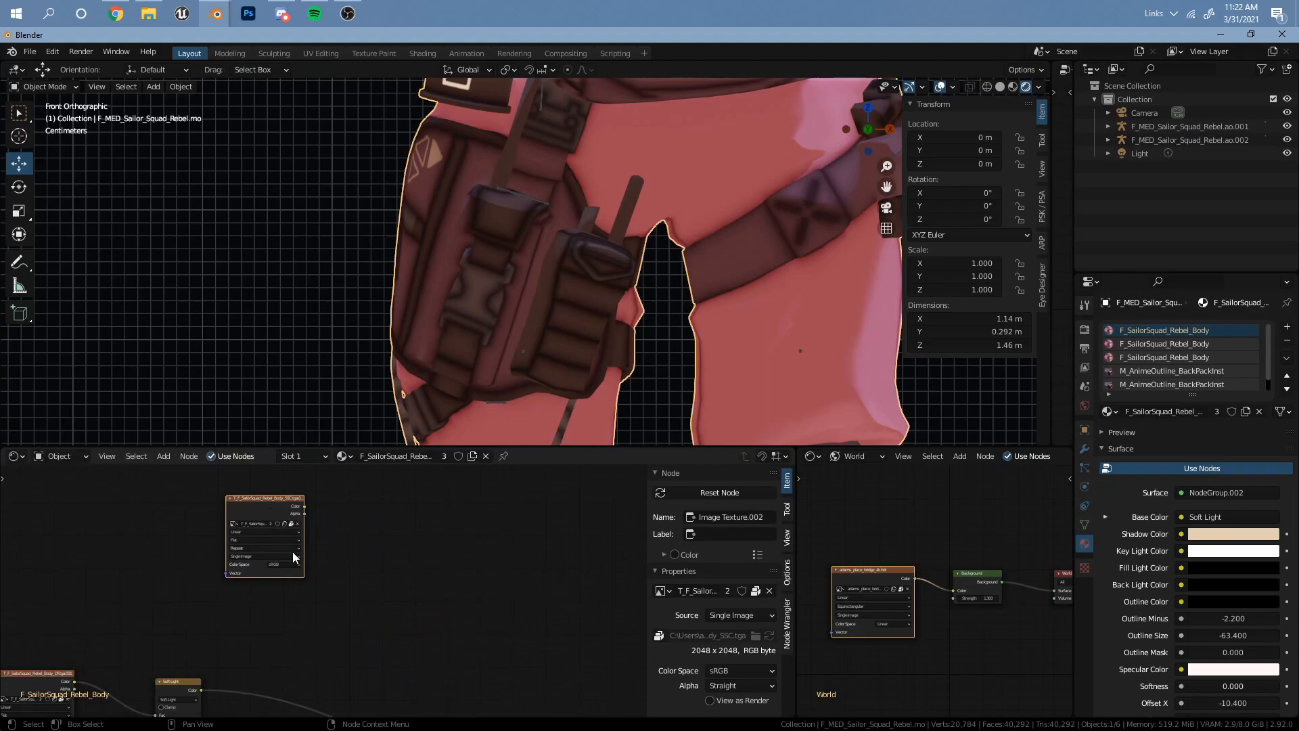
pyautogui.press('Home')
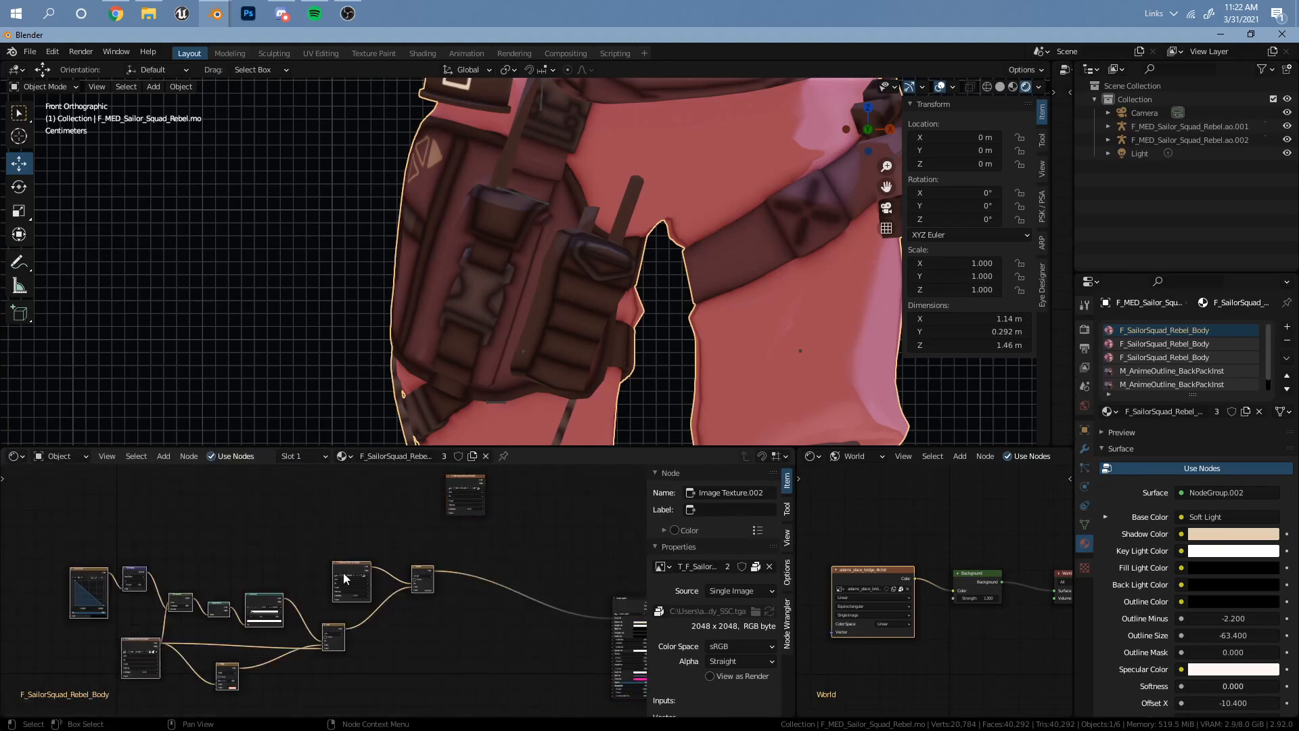
# Lower the Body_SSC Image Texture node toward the gap between the Soft Light node and NodeGroup.002
pyautogui.moveTo(342, 574); pyautogui.dragTo(367, 625)
pyautogui.click(375, 562)
pyautogui.moveTo(478, 563); pyautogui.dragTo(281, 652, button='middle')
pyautogui.scroll(8, 316, 601)
pyautogui.moveTo(317, 596); pyautogui.dragTo(379, 578, button='middle')
pyautogui.scroll(1, 406, 578)
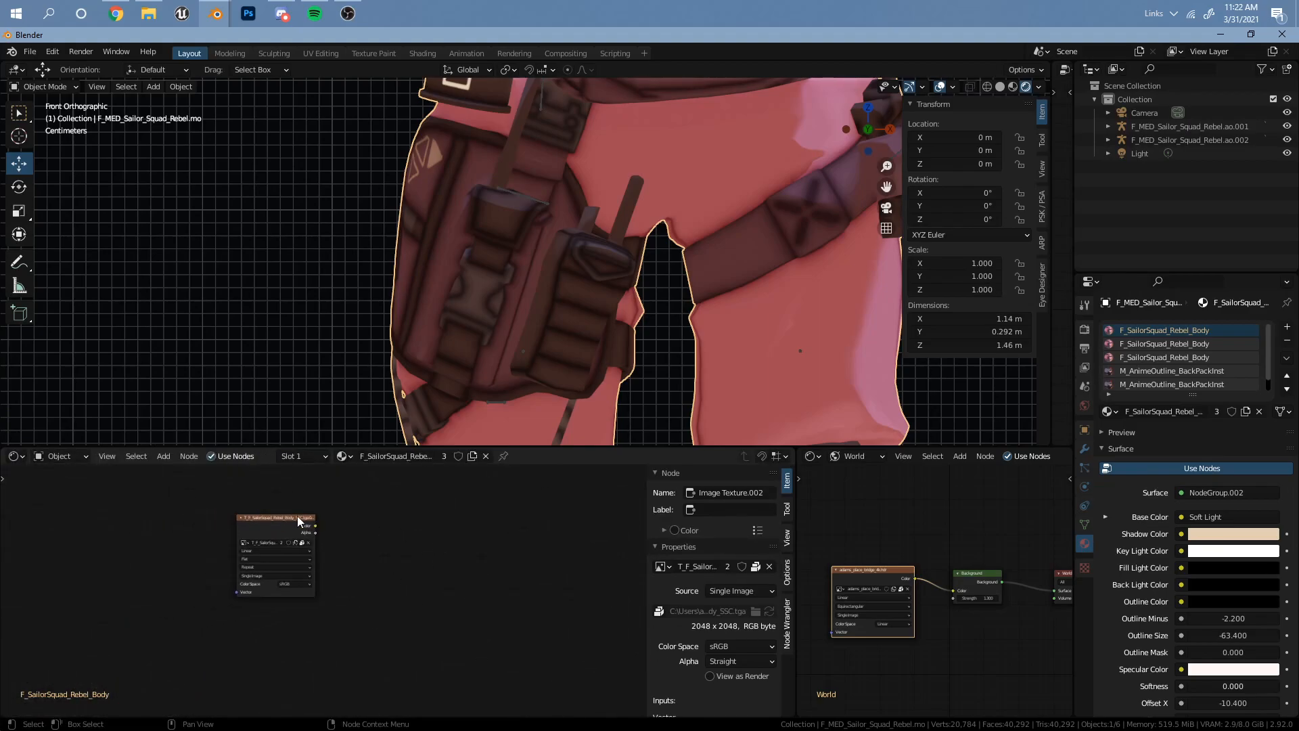
pyautogui.moveTo(287, 532); pyautogui.dragTo(258, 618)
pyautogui.moveTo(257, 618); pyautogui.dragTo(271, 528, button='middle')
pyautogui.scroll(5, 308, 541)
pyautogui.moveTo(355, 546); pyautogui.dragTo(322, 586, button='middle')
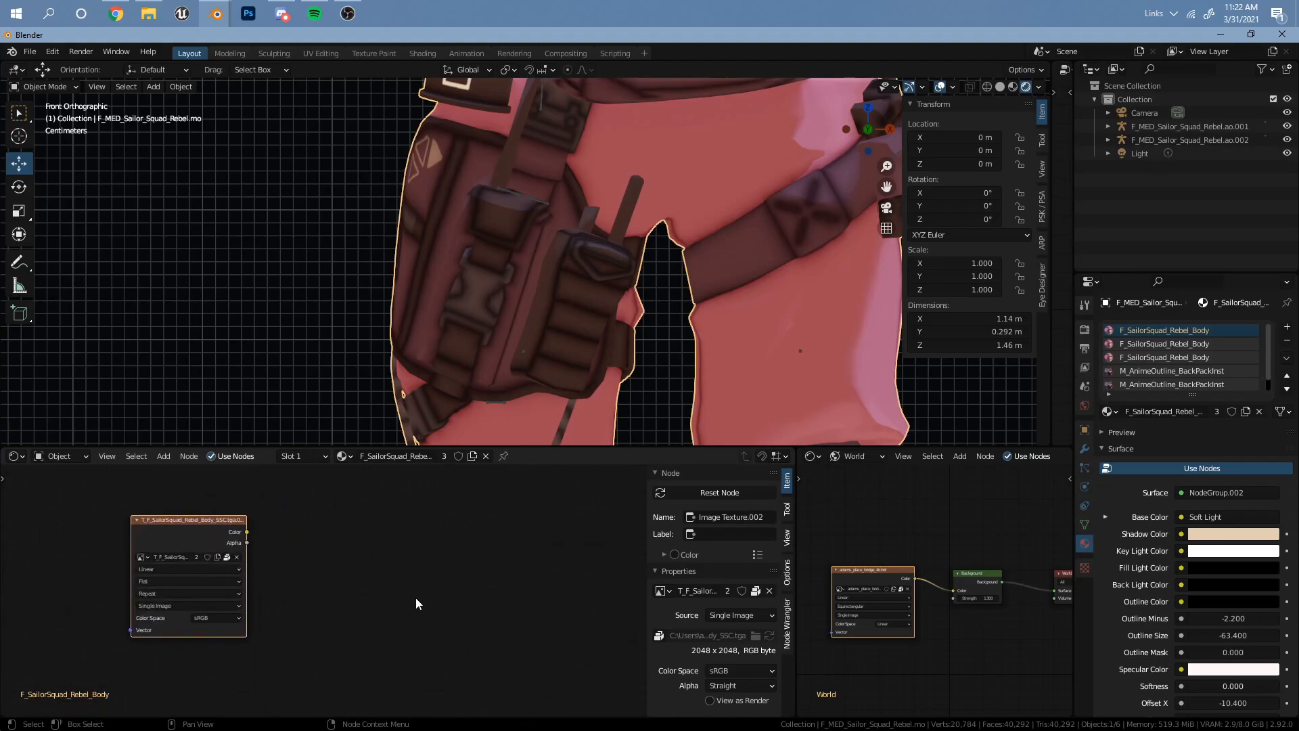
# Add a Separate RGB node to the right of the Body_SSC Image Texture node
pyautogui.moveTo(318, 535)
pyautogui.mouseDown(button='middle')
pyautogui.moveTo(319, 554)
pyautogui.moveTo(297, 546)
pyautogui.mouseUp(button='middle')
pyautogui.click(370, 531)
pyautogui.click(176, 539)
pyautogui.click(376, 553)
pyautogui.hotkey('shift', 'a')
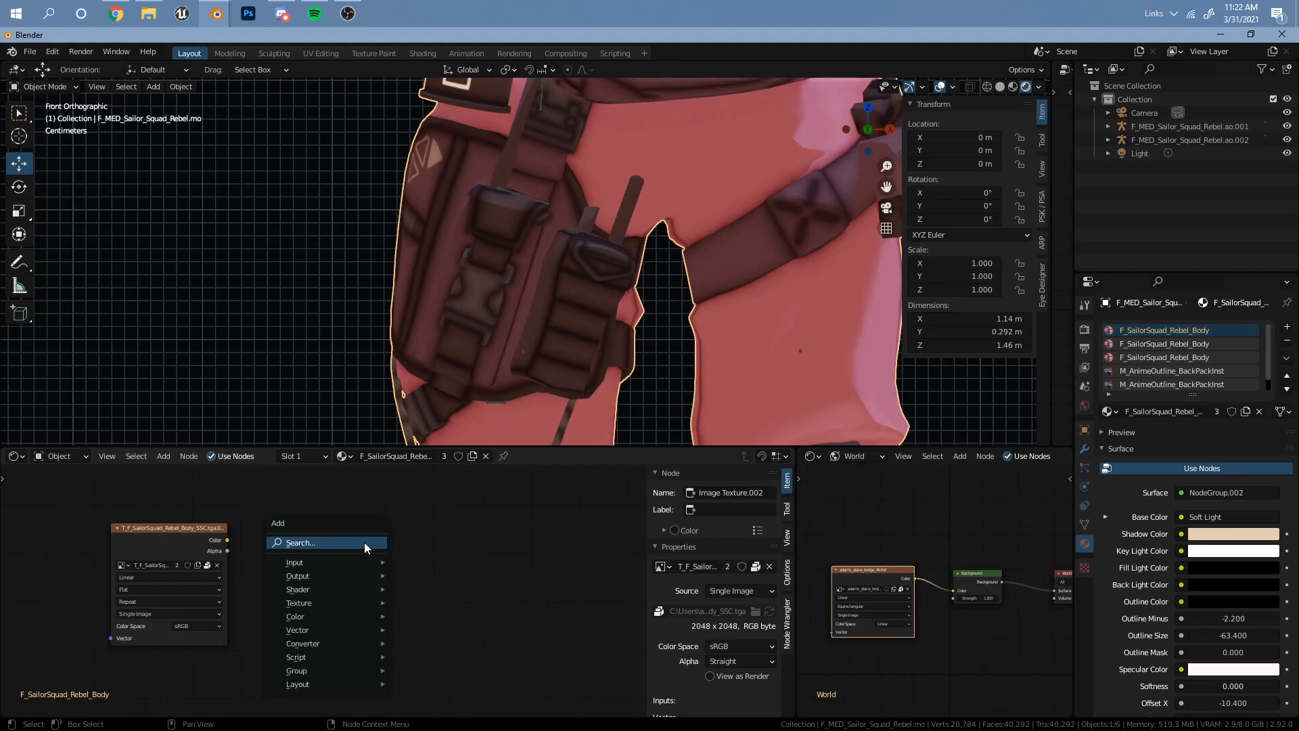
pyautogui.click(364, 542)
pyautogui.write('sep')
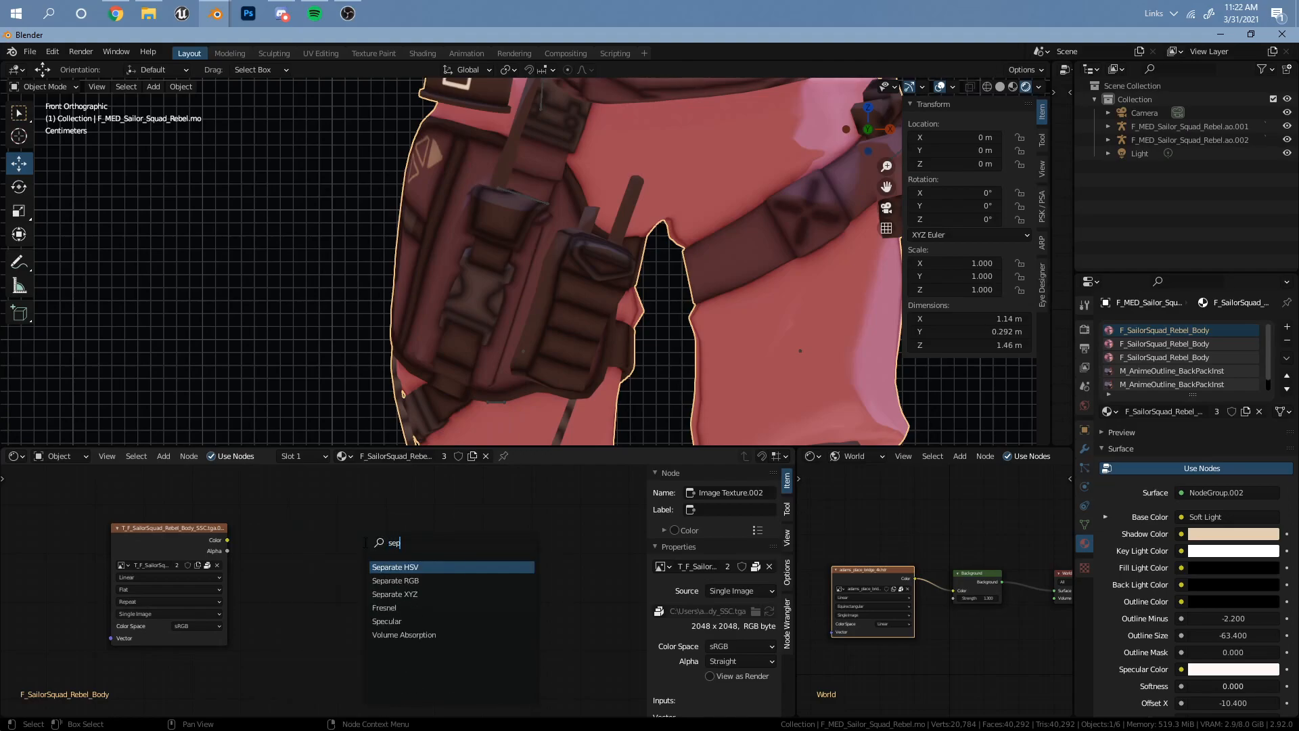
pyautogui.click(399, 580)
pyautogui.click(319, 582)
# Connect the Body_SSC texture's Color output to the Separate RGB node's Image input
pyautogui.scroll(4, 319, 582)
pyautogui.moveTo(319, 582); pyautogui.dragTo(402, 596, button='middle')
pyautogui.moveTo(278, 539); pyautogui.dragTo(299, 539)
pyautogui.moveTo(353, 610); pyautogui.dragTo(351, 609)
# Preview the Body_SSC texture directly on the model and examine its color channels across the clothing, bag and pouches
pyautogui.keyDown('ctrl'); pyautogui.keyDown('shift'); pyautogui.click(229, 538); pyautogui.keyUp('shift'); pyautogui.keyUp('ctrl')
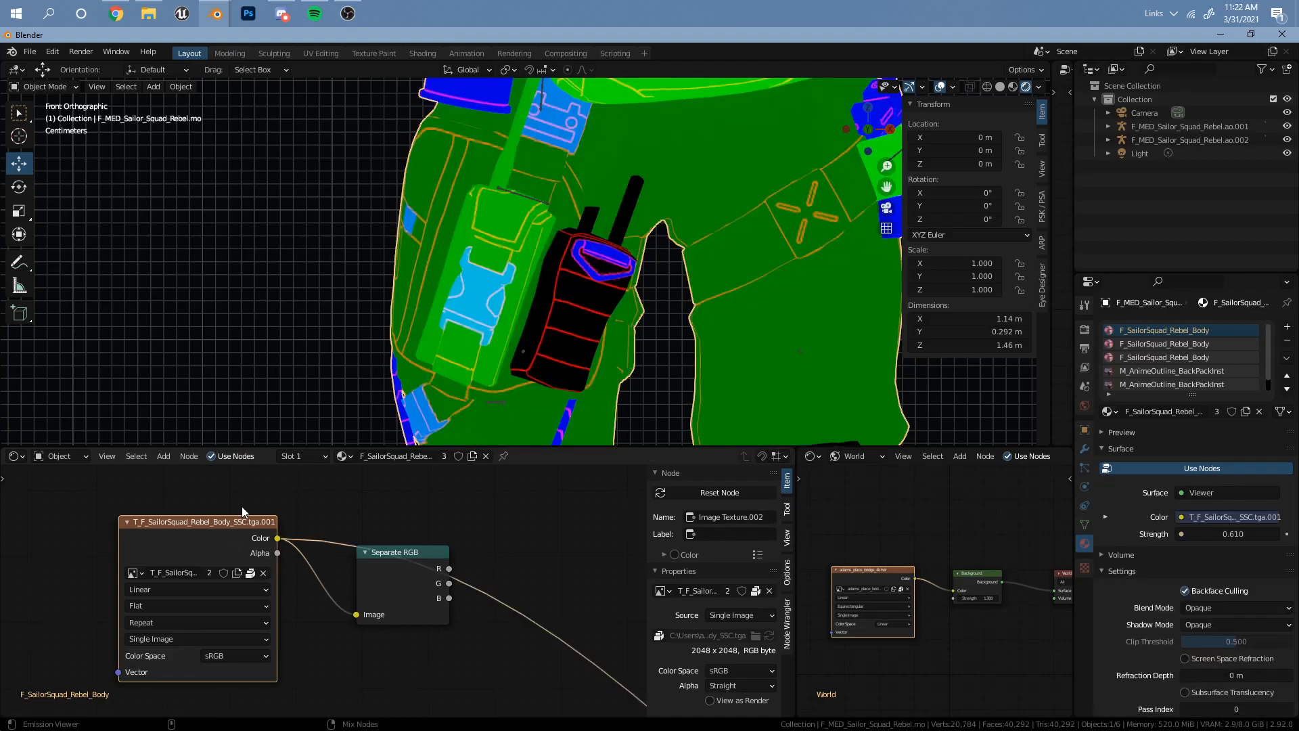
pyautogui.scroll(-3, 580, 204)
pyautogui.scroll(2, 608, 314)
pyautogui.scroll(-3, 608, 315)
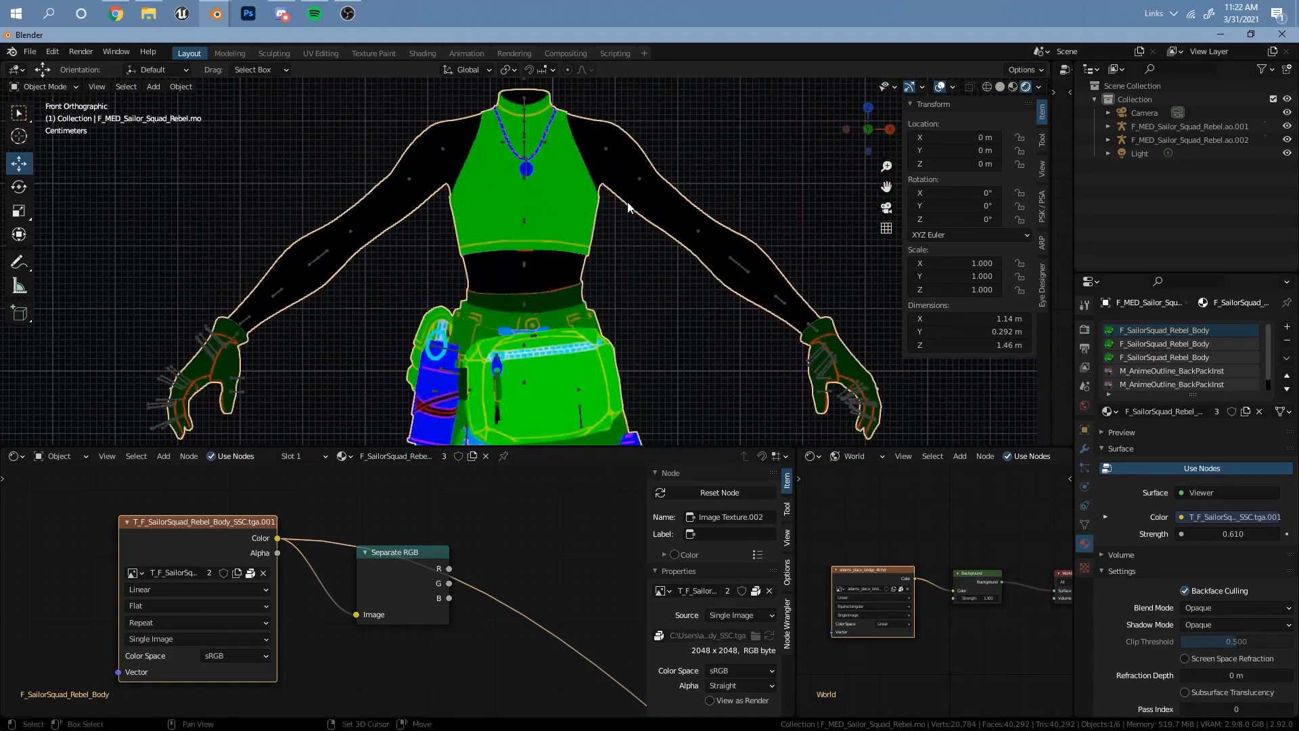
pyautogui.scroll(5, 607, 232)
pyautogui.scroll(3, 607, 232)
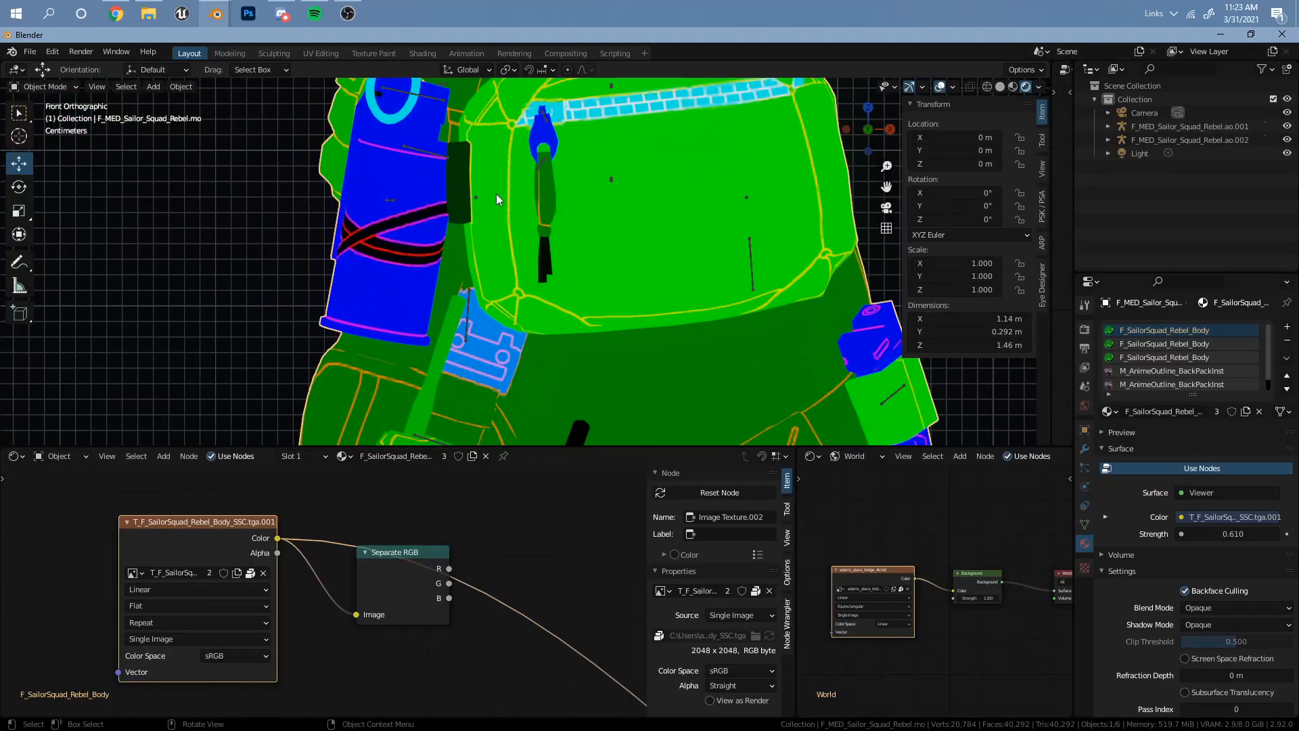
pyautogui.scroll(-3, 489, 359)
pyautogui.scroll(3, 488, 250)
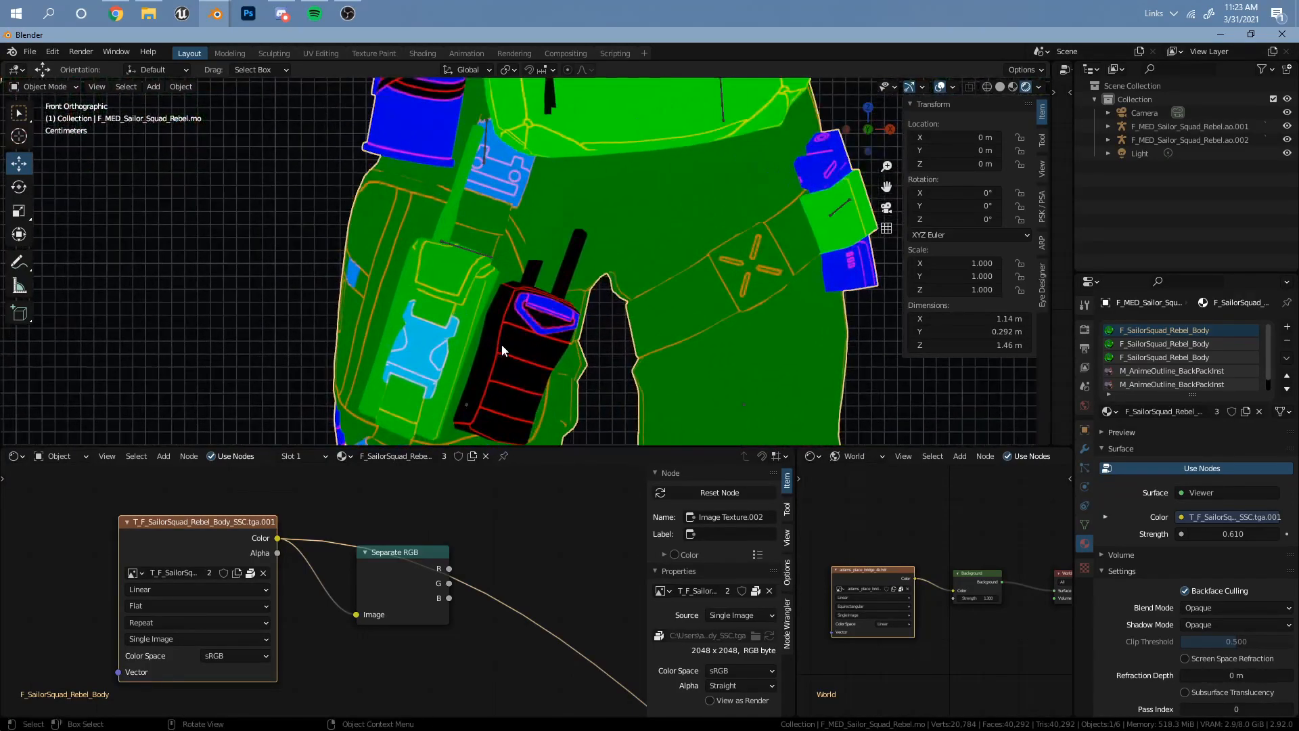
# Preview the Body_DF Image Texture directly on the model's bag and pouches
pyautogui.scroll(2, 508, 326)
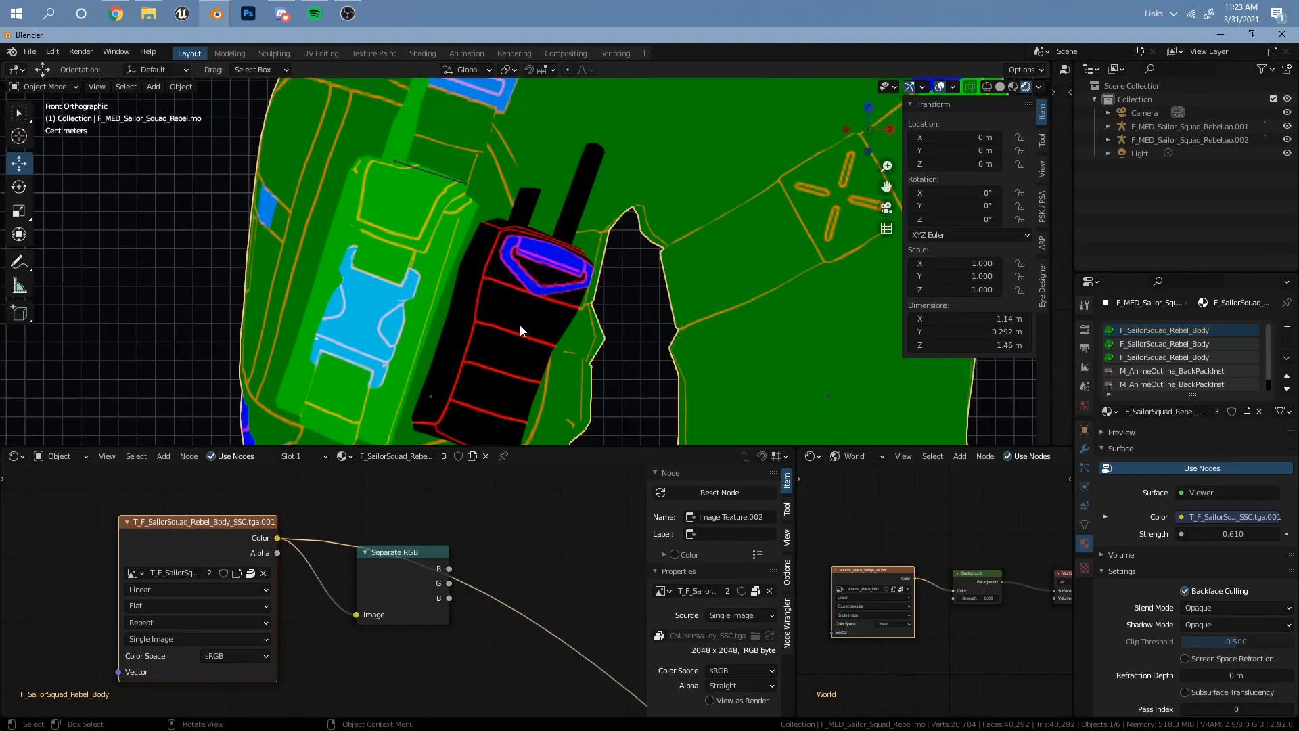
pyautogui.scroll(-4, 330, 623)
pyautogui.moveTo(298, 711); pyautogui.dragTo(383, 521, button='middle')
pyautogui.scroll(1, 325, 568)
pyautogui.click(216, 566)
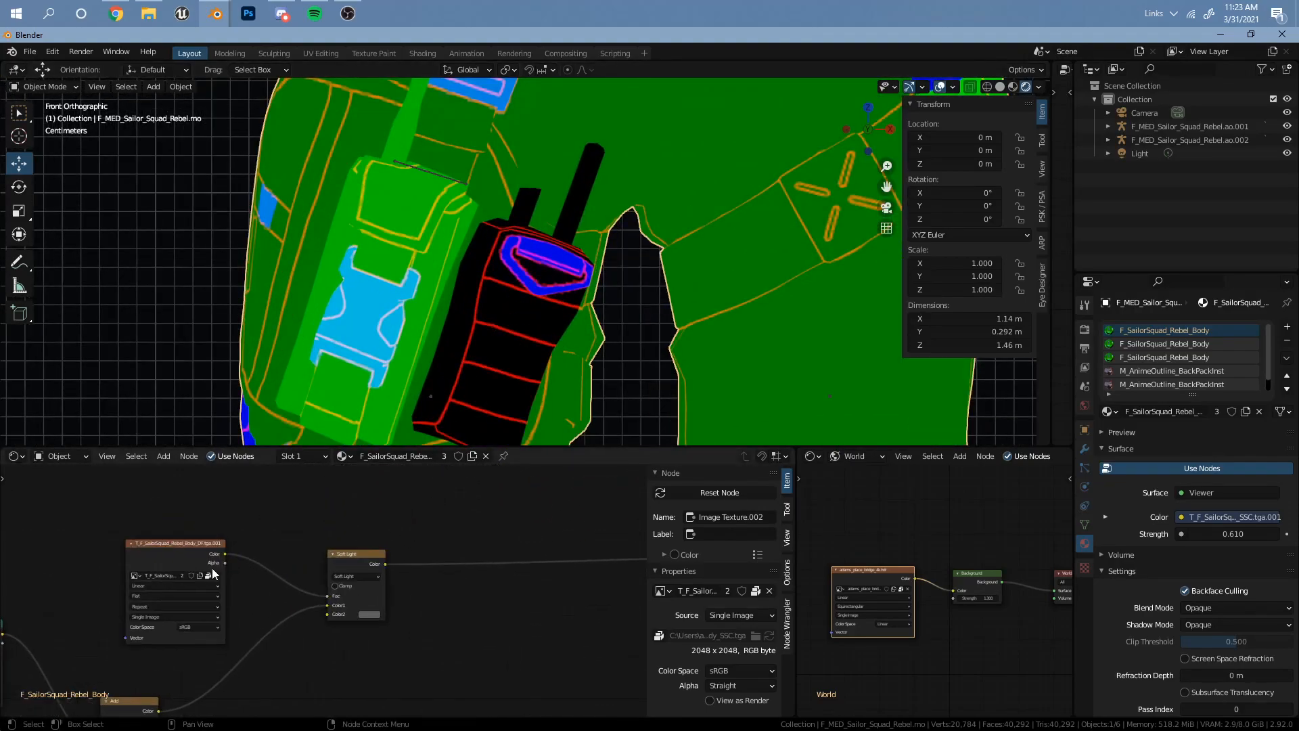
pyautogui.keyDown('ctrl'); pyautogui.keyDown('shift'); pyautogui.click(190, 553); pyautogui.keyUp('shift'); pyautogui.keyUp('ctrl')
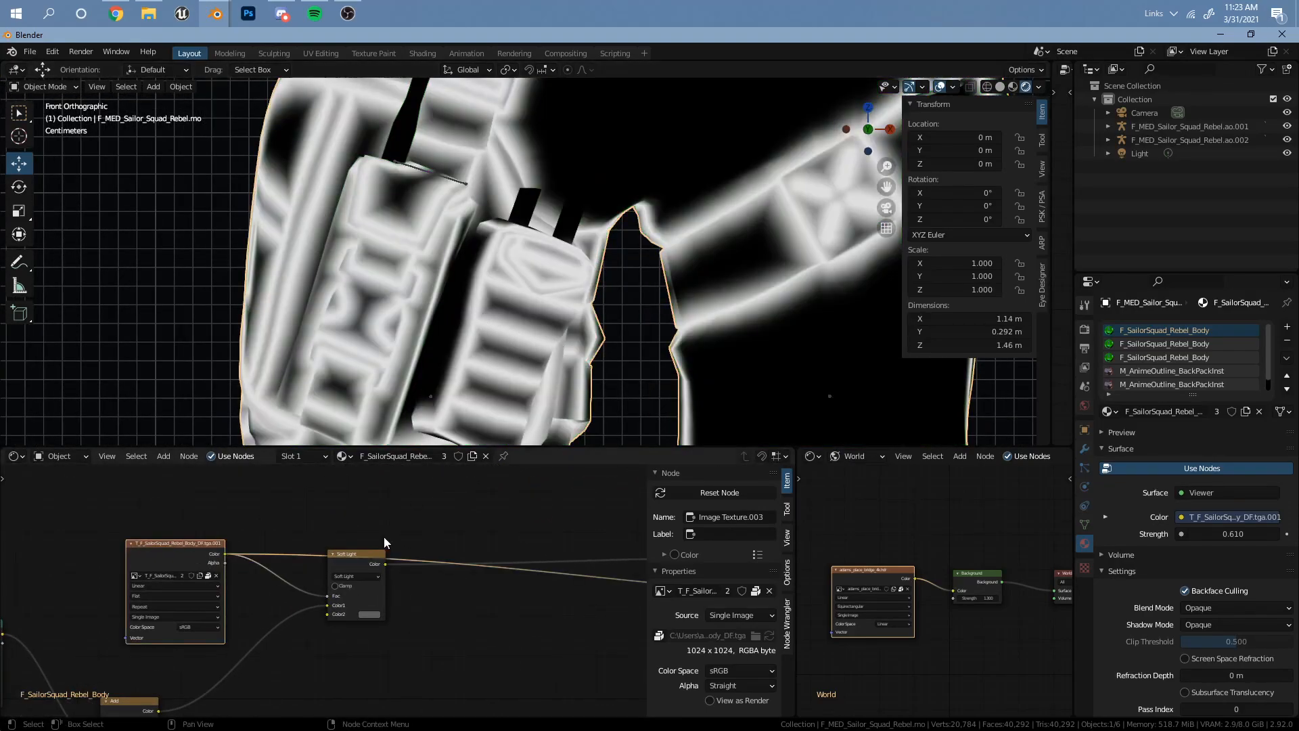
# Preview NodeGroup.002 on the model again to restore the toon shading, and nudge the Separate RGB node slightly
pyautogui.scroll(-7, 406, 498)
pyautogui.moveTo(377, 505); pyautogui.dragTo(356, 592, button='middle')
pyautogui.keyDown('ctrl'); pyautogui.keyDown('shift'); pyautogui.click(328, 511); pyautogui.keyUp('shift'); pyautogui.keyUp('ctrl')
pyautogui.click(461, 540)
pyautogui.moveTo(533, 589)
pyautogui.mouseDown(button='middle')
pyautogui.moveTo(342, 601)
pyautogui.moveTo(579, 653)
pyautogui.mouseUp(button='middle')
pyautogui.keyDown('ctrl'); pyautogui.keyDown('shift'); pyautogui.click(346, 594); pyautogui.keyUp('shift'); pyautogui.keyUp('ctrl')
pyautogui.scroll(7, 382, 546)
pyautogui.moveTo(390, 544)
pyautogui.mouseDown()
pyautogui.moveTo(386, 559)
pyautogui.moveTo(376, 553)
pyautogui.mouseUp()
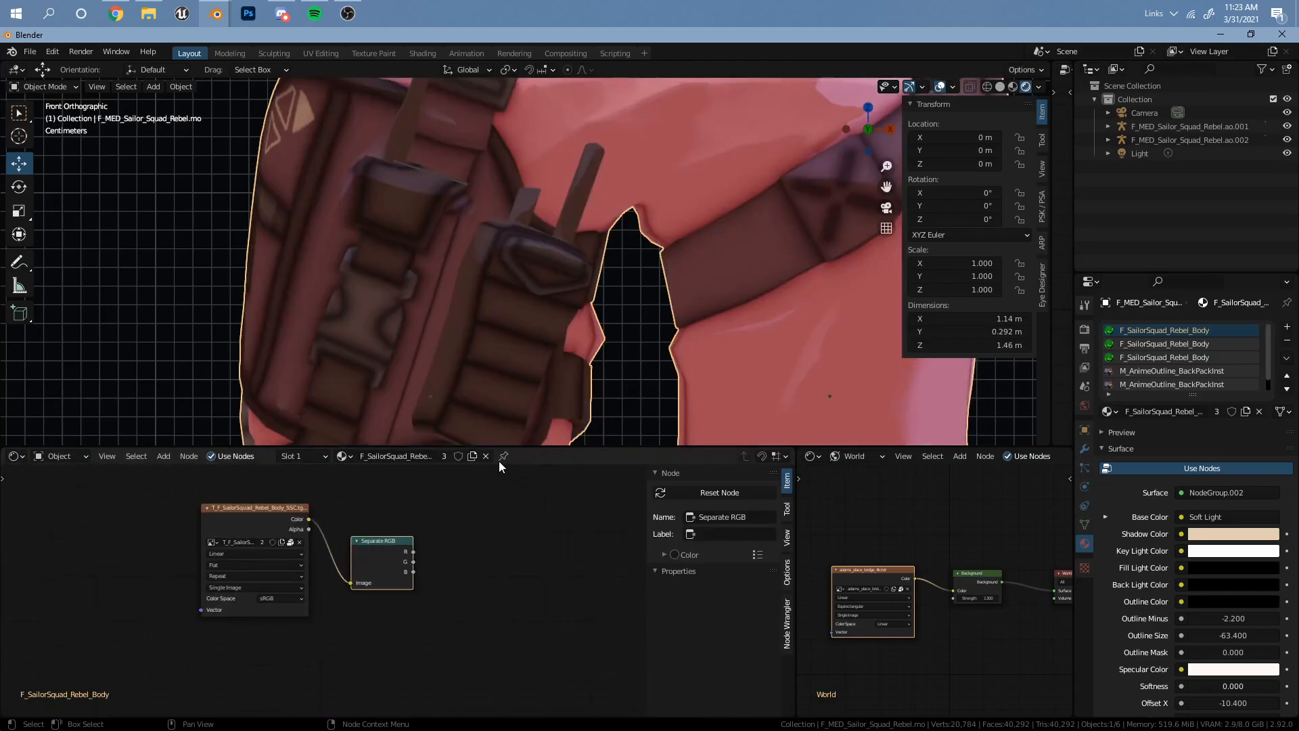
# Add a MixRGB node beside the Separate RGB node and connect the R output to its Fac input
pyautogui.scroll(-2, 474, 542)
pyautogui.click(470, 554)
pyautogui.moveTo(470, 554); pyautogui.dragTo(377, 569, button='middle')
pyautogui.hotkey('shift', 'a')
pyautogui.click(404, 565)
pyautogui.write('mix')
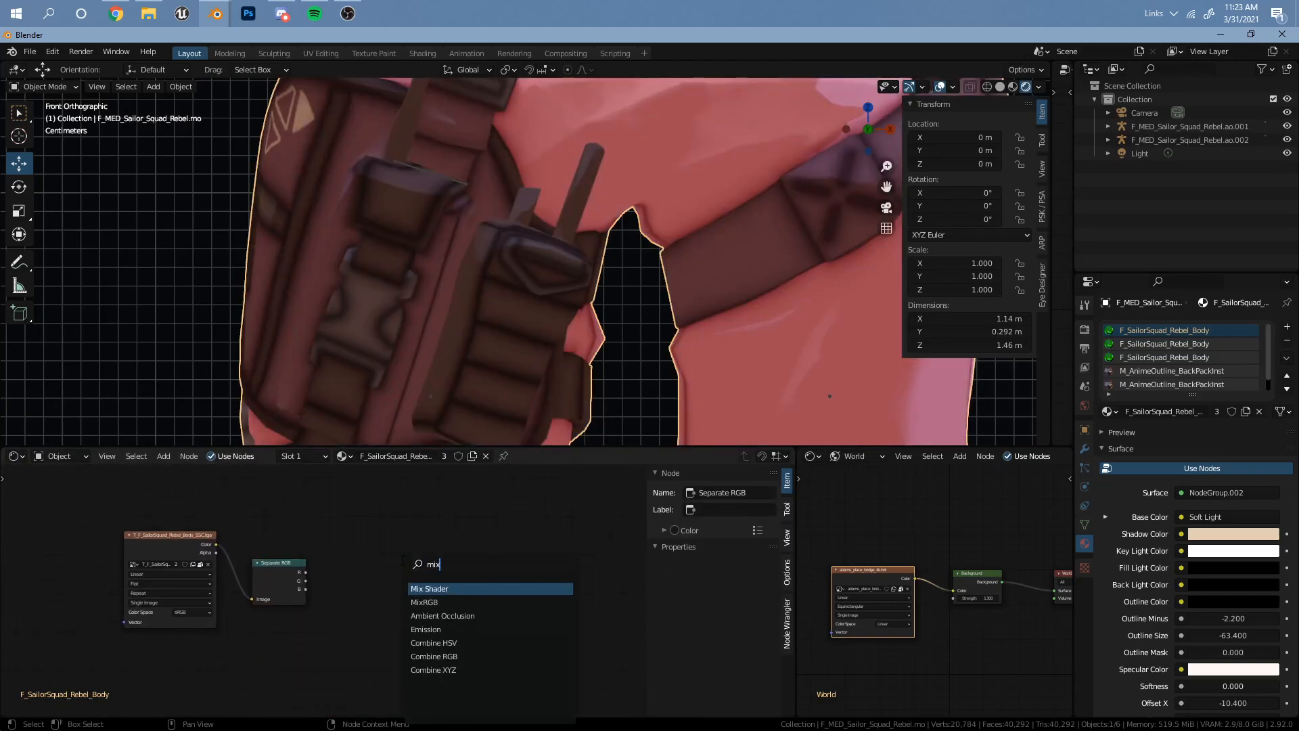
pyautogui.click(431, 602)
pyautogui.click(385, 594)
pyautogui.scroll(5, 267, 639)
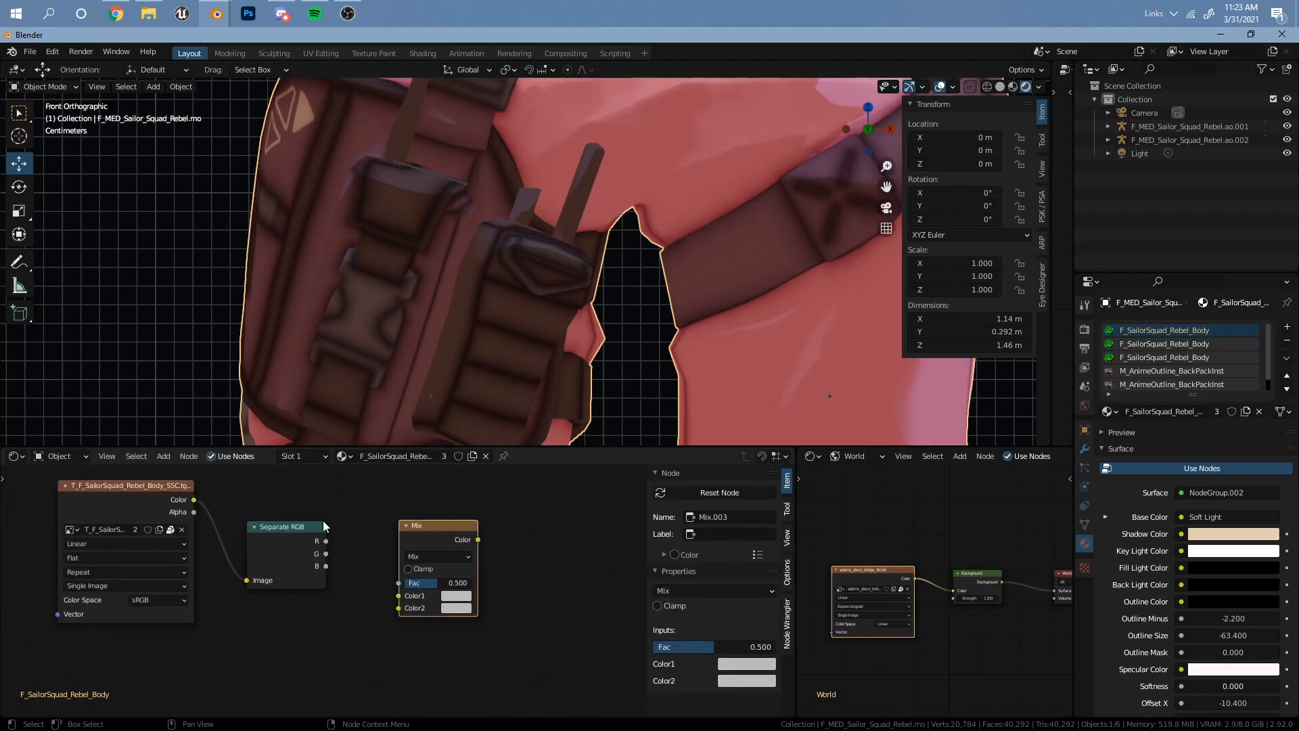
pyautogui.click(322, 541)
pyautogui.moveTo(325, 541); pyautogui.dragTo(398, 586)
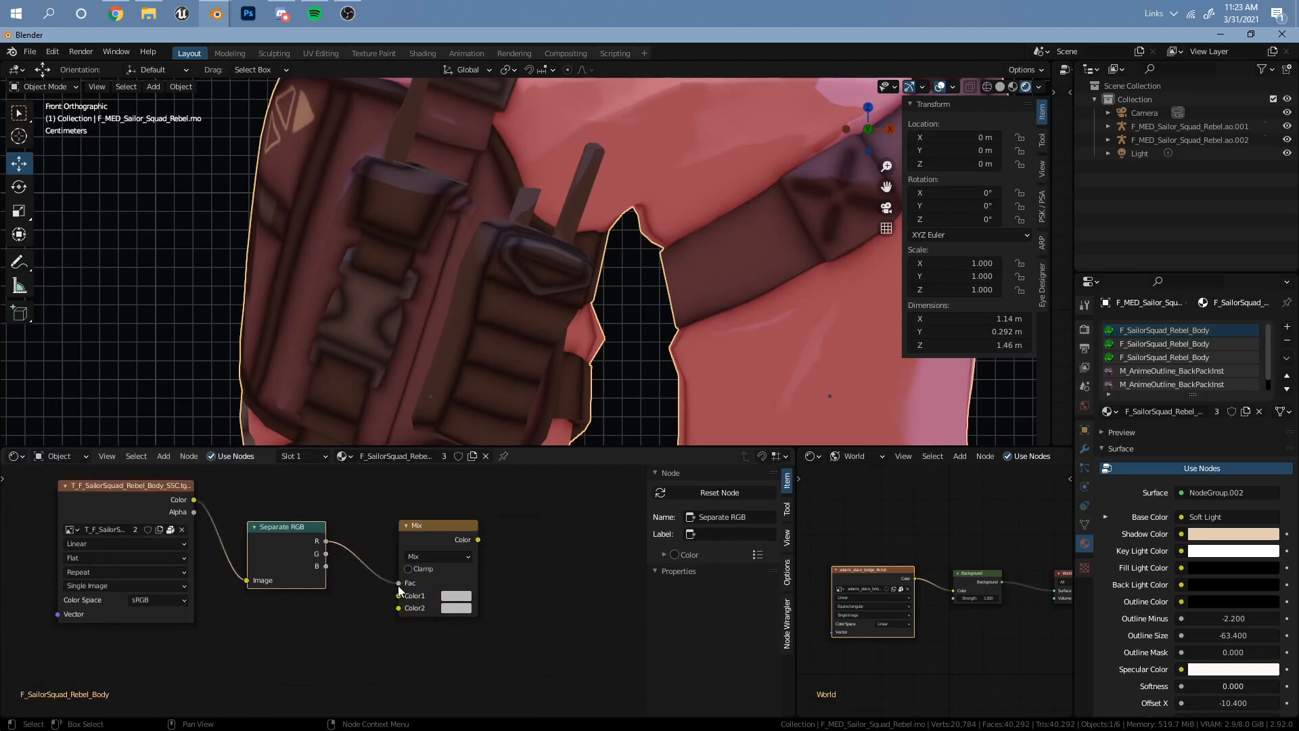
# Reroute the Soft Light node's Color output from NodeGroup.002's Base Color to the new Mix node's Color1 input
pyautogui.scroll(-3, 335, 590)
pyautogui.scroll(-3, 436, 619)
pyautogui.moveTo(387, 593); pyautogui.dragTo(476, 542, button='middle')
pyautogui.scroll(6, 346, 640)
pyautogui.moveTo(400, 601); pyautogui.dragTo(170, 691)
pyautogui.moveTo(329, 639); pyautogui.dragTo(306, 618)
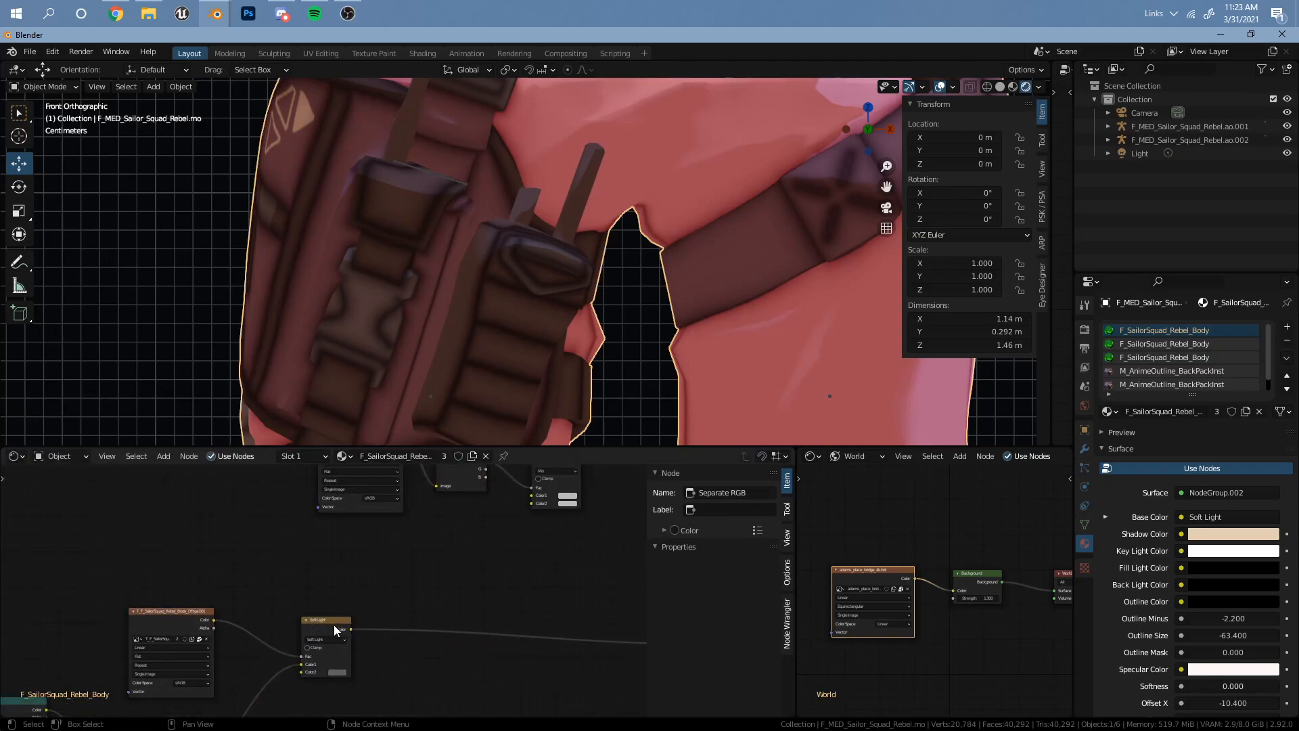
pyautogui.click(337, 627)
pyautogui.moveTo(231, 626); pyautogui.dragTo(231, 594, button='middle')
pyautogui.click(181, 585)
pyautogui.scroll(-1, 606, 565)
pyautogui.moveTo(614, 564); pyautogui.dragTo(450, 637, button='middle')
pyautogui.moveTo(529, 681); pyautogui.dragTo(364, 543)
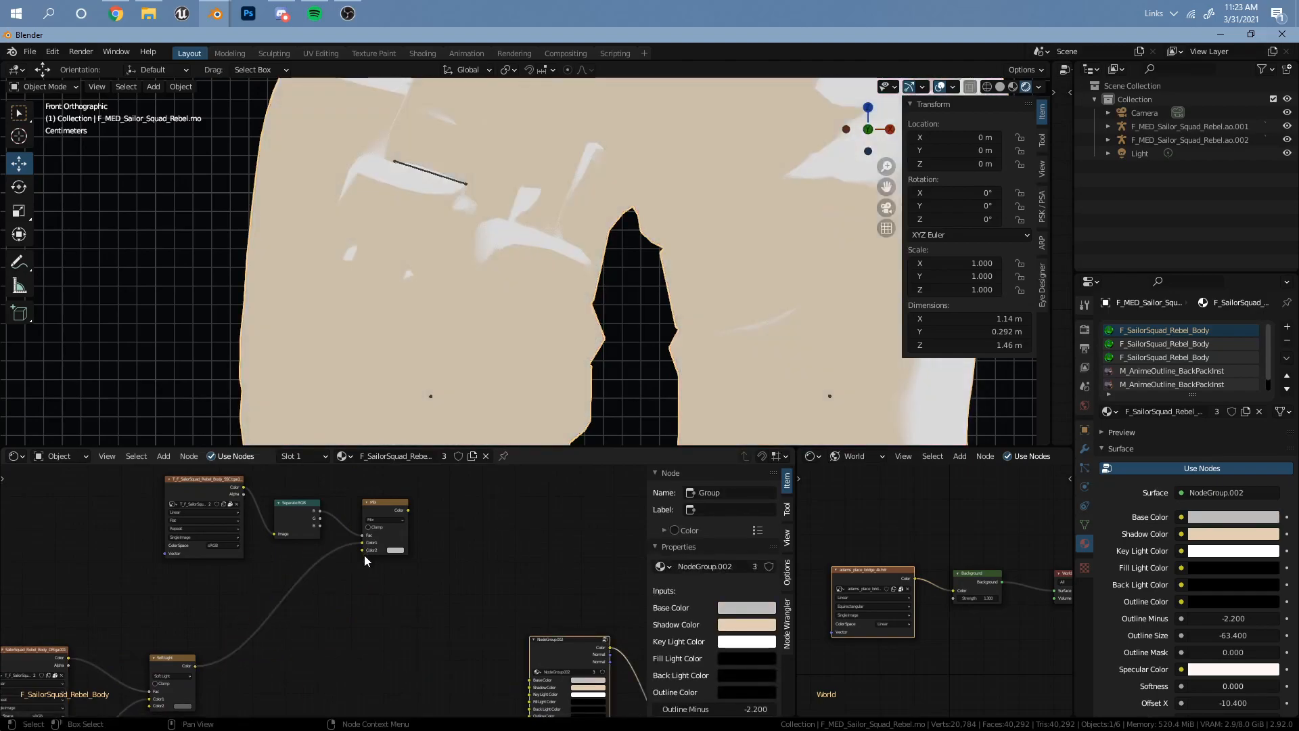
# Set the Mix node's Color2 to black
pyautogui.scroll(4, 406, 595)
pyautogui.click(413, 614)
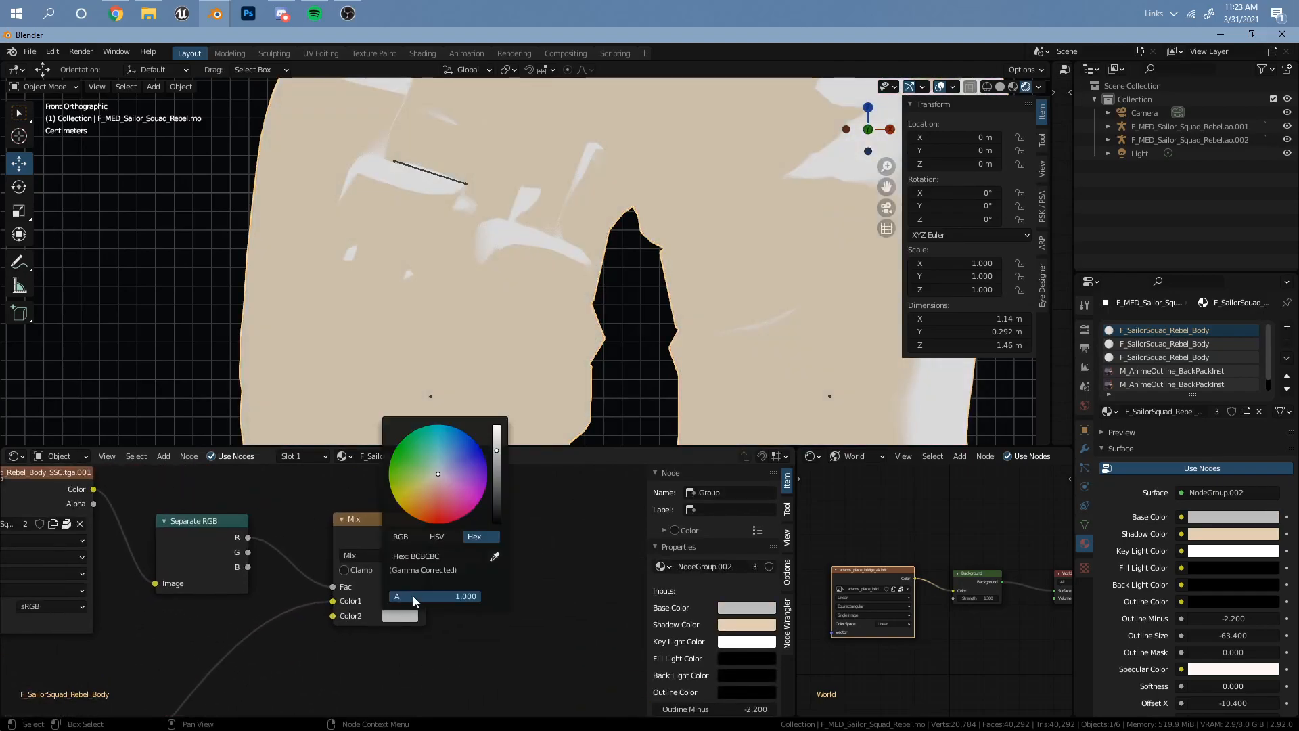
pyautogui.moveTo(497, 490); pyautogui.dragTo(494, 523)
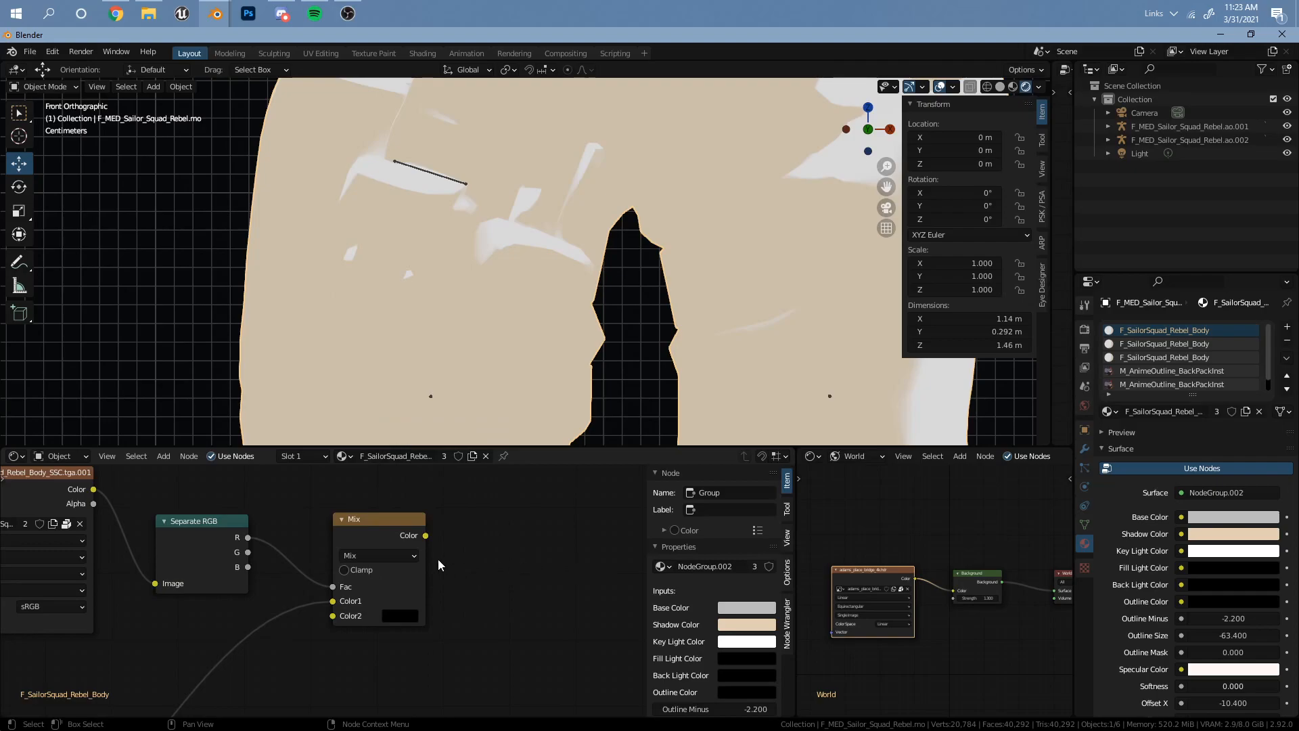
# Connect the Mix node's Color output to NodeGroup.002's Base Color input and deselect the body mesh
pyautogui.scroll(-3, 404, 562)
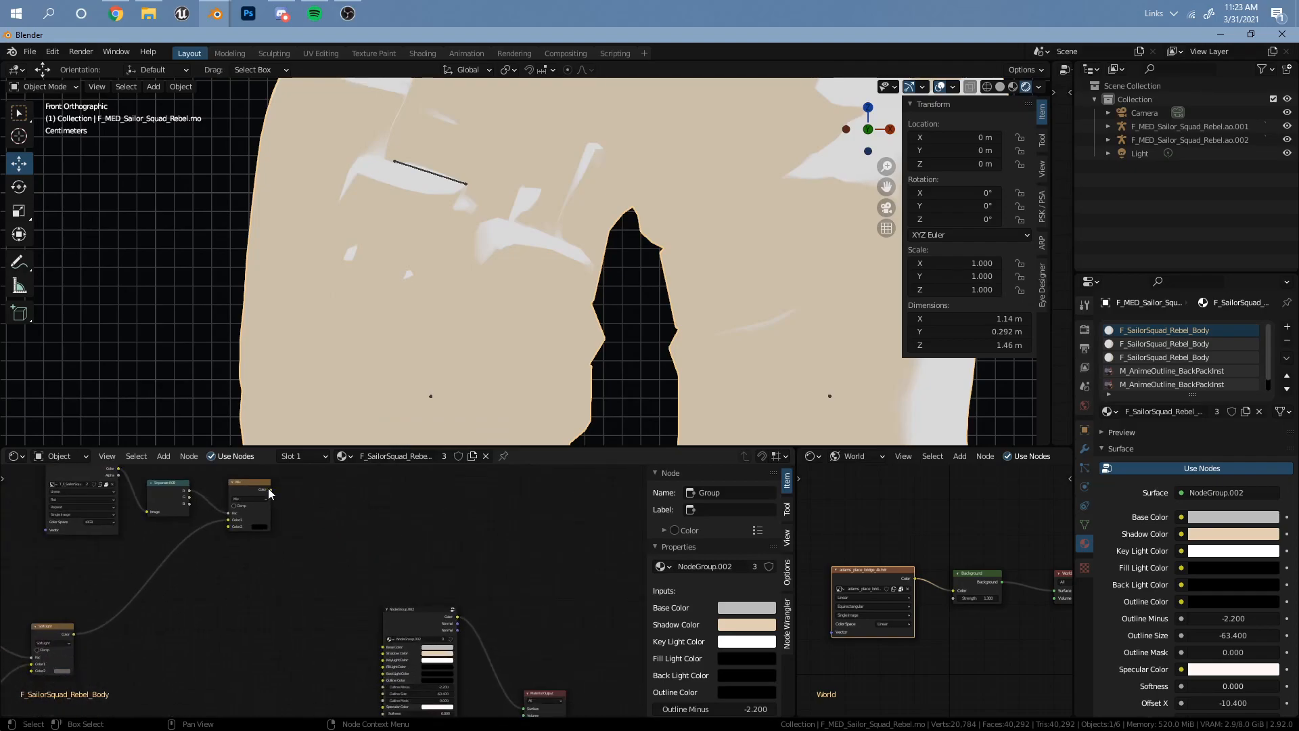
pyautogui.moveTo(269, 490); pyautogui.dragTo(384, 647)
pyautogui.scroll(-4, 456, 230)
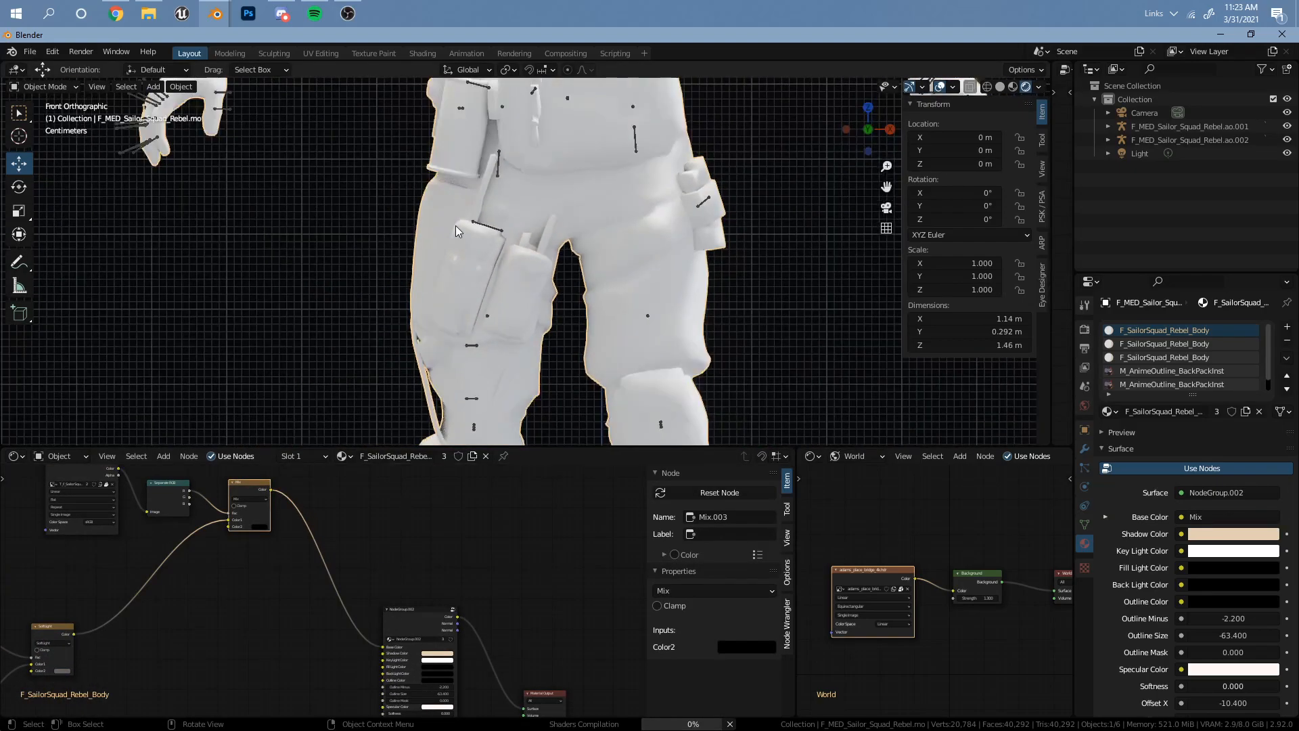
pyautogui.scroll(-5, 456, 226)
pyautogui.click(684, 333)
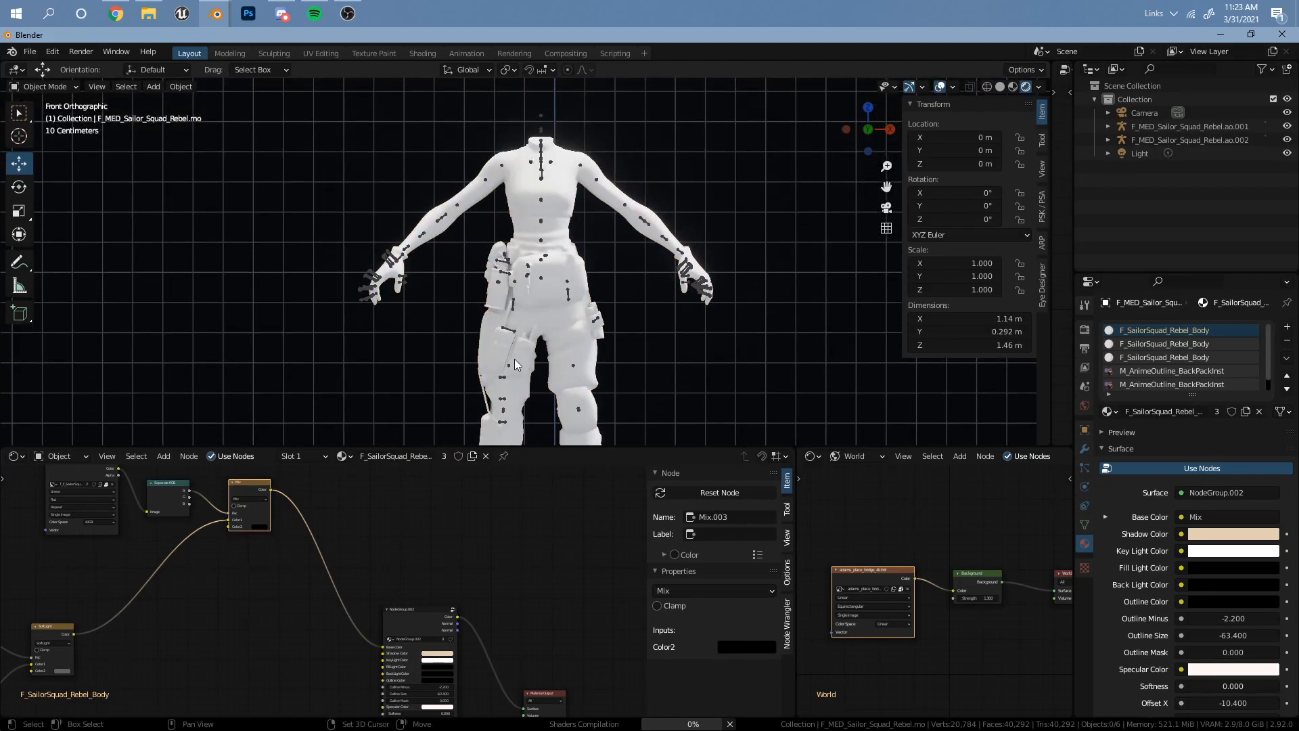
# Mute and unmute the Mix node to compare the dark outline detail on the pouches and straps
pyautogui.scroll(3, 514, 360)
pyautogui.scroll(8, 512, 356)
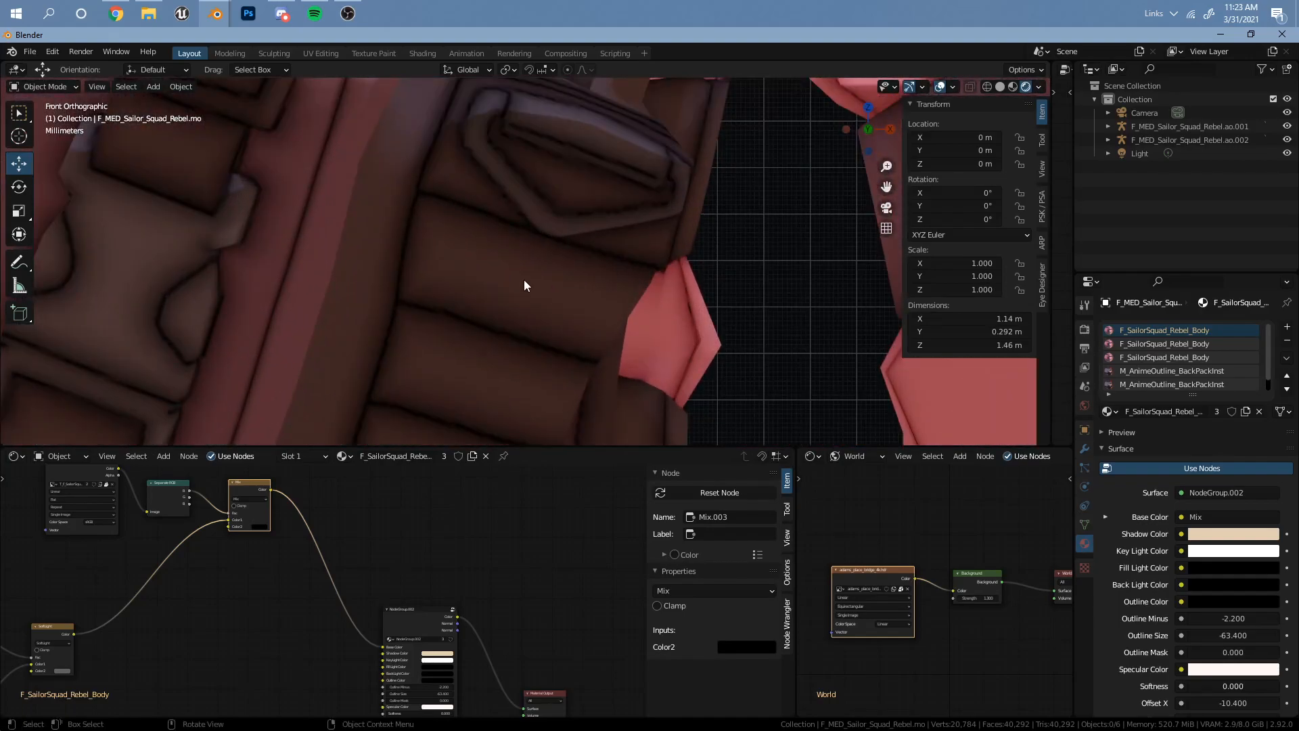
pyautogui.moveTo(245, 486); pyautogui.dragTo(333, 514, button='middle')
pyautogui.press('m')
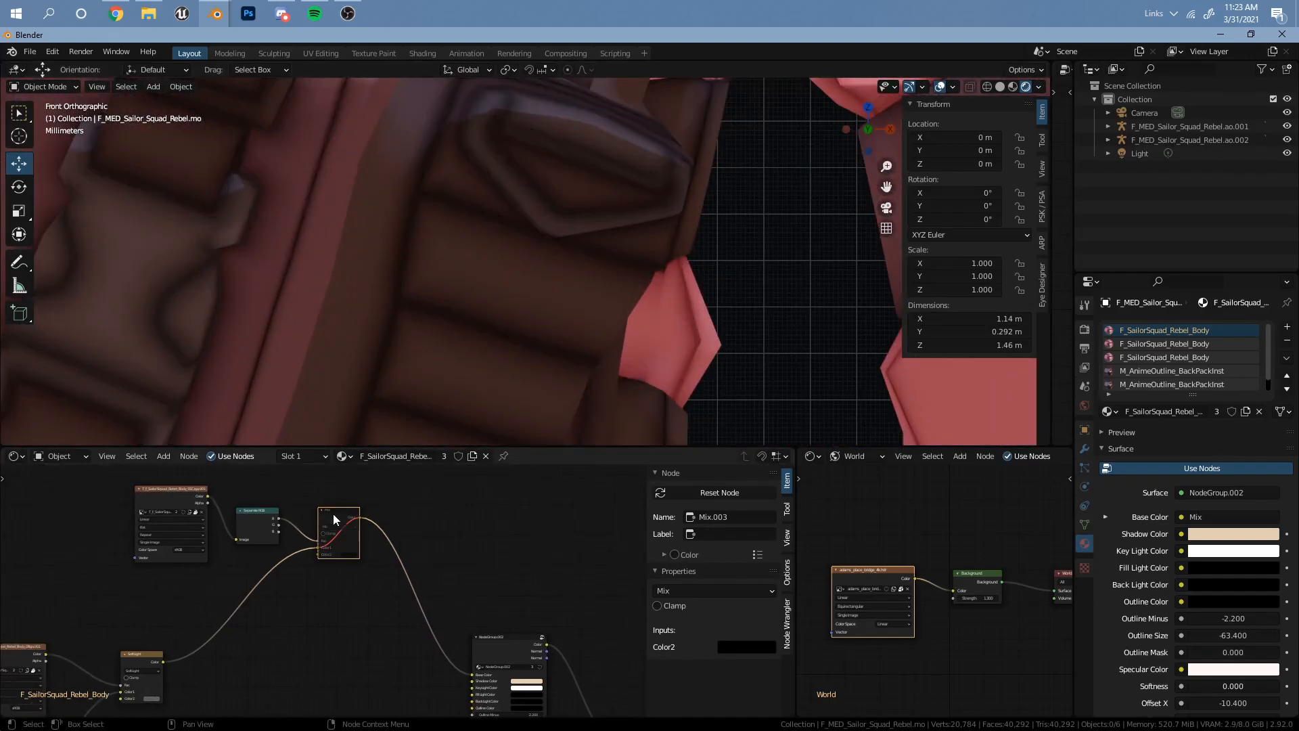
pyautogui.press('m')
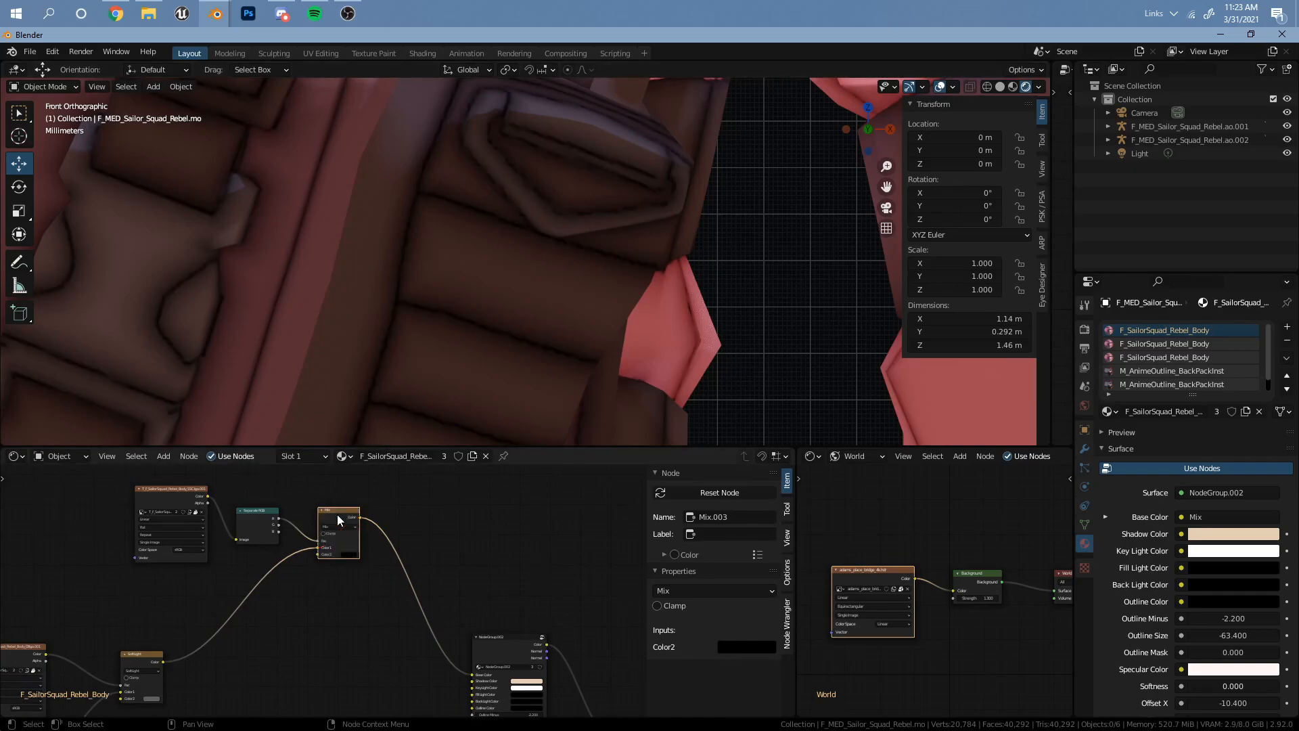
pyautogui.scroll(-5, 502, 206)
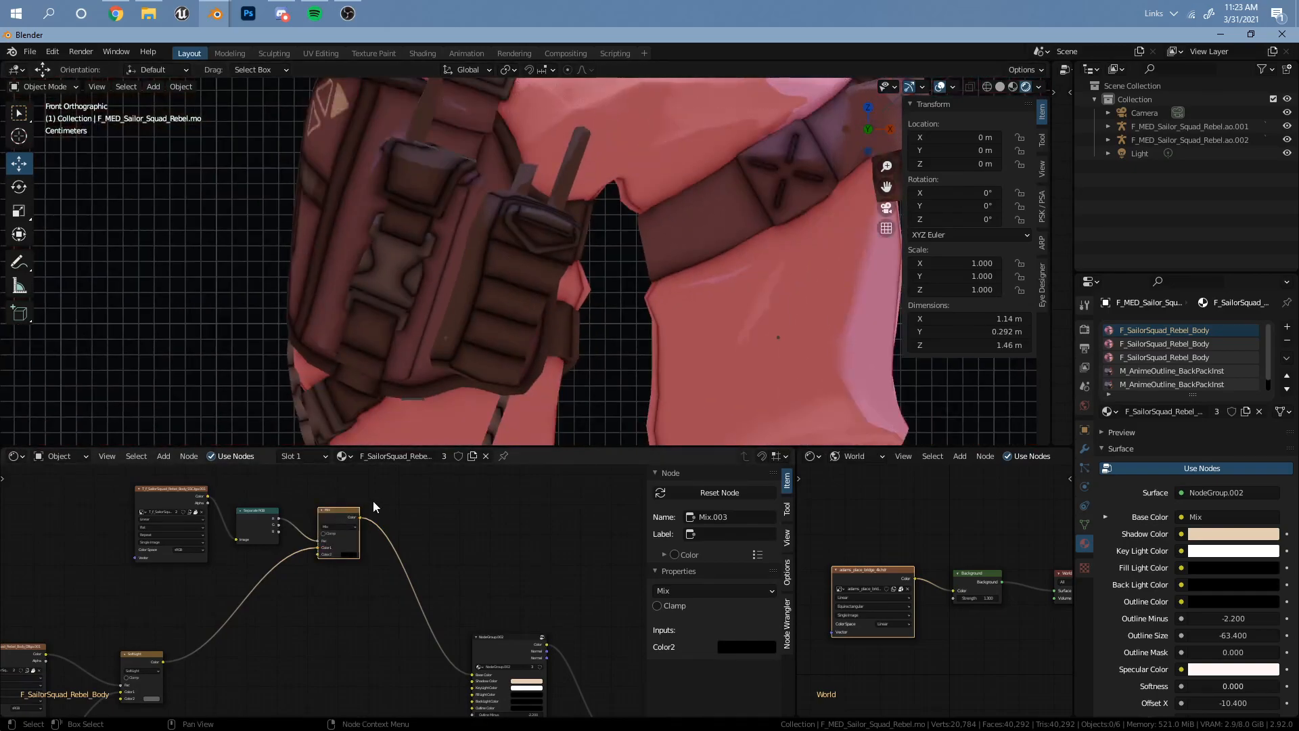
pyautogui.scroll(-8, 508, 358)
pyautogui.keyDown('shift'); pyautogui.moveTo(631, 321); pyautogui.dragTo(604, 317, button='middle'); pyautogui.keyUp('shift')
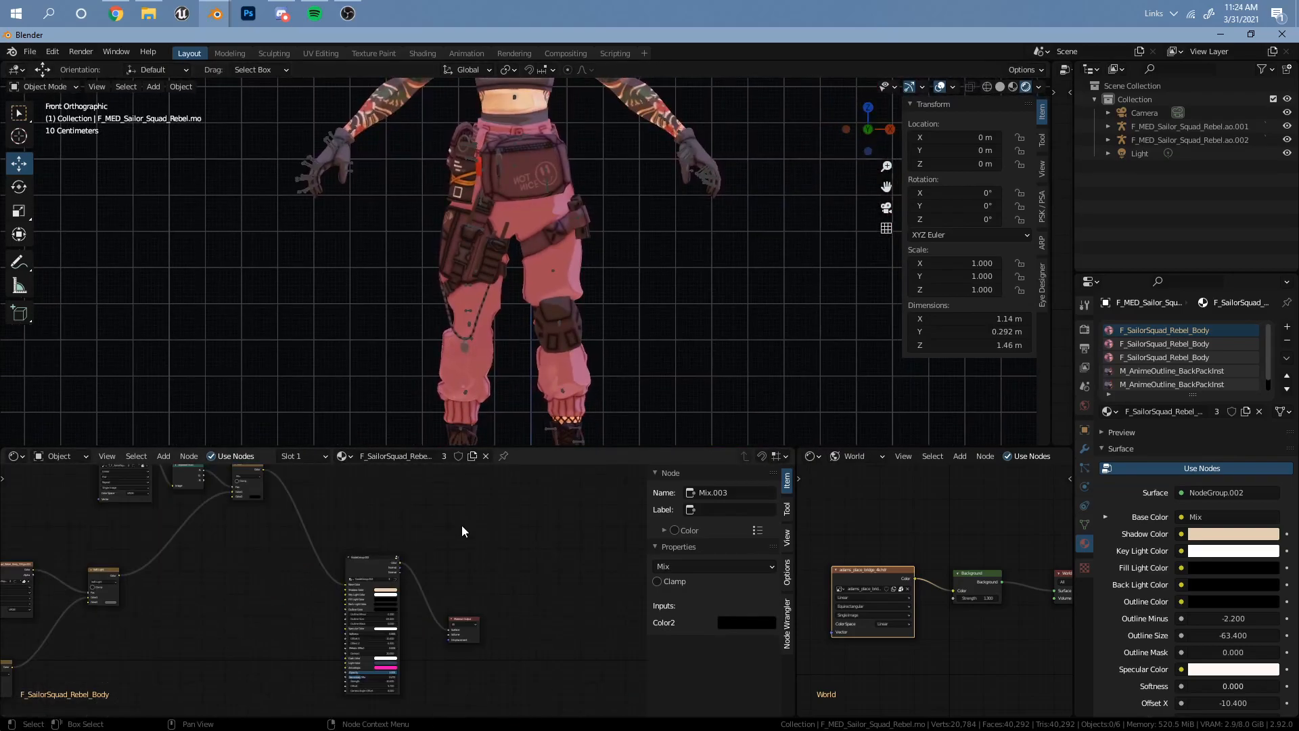
# Move the Material Output node farther right to leave room after NodeGroup.002
pyautogui.scroll(4, 462, 526)
pyautogui.moveTo(407, 538); pyautogui.dragTo(269, 555, button='middle')
pyautogui.moveTo(349, 648); pyautogui.dragTo(425, 639)
pyautogui.scroll(2, 399, 620)
pyautogui.moveTo(366, 573); pyautogui.dragTo(412, 552, button='middle')
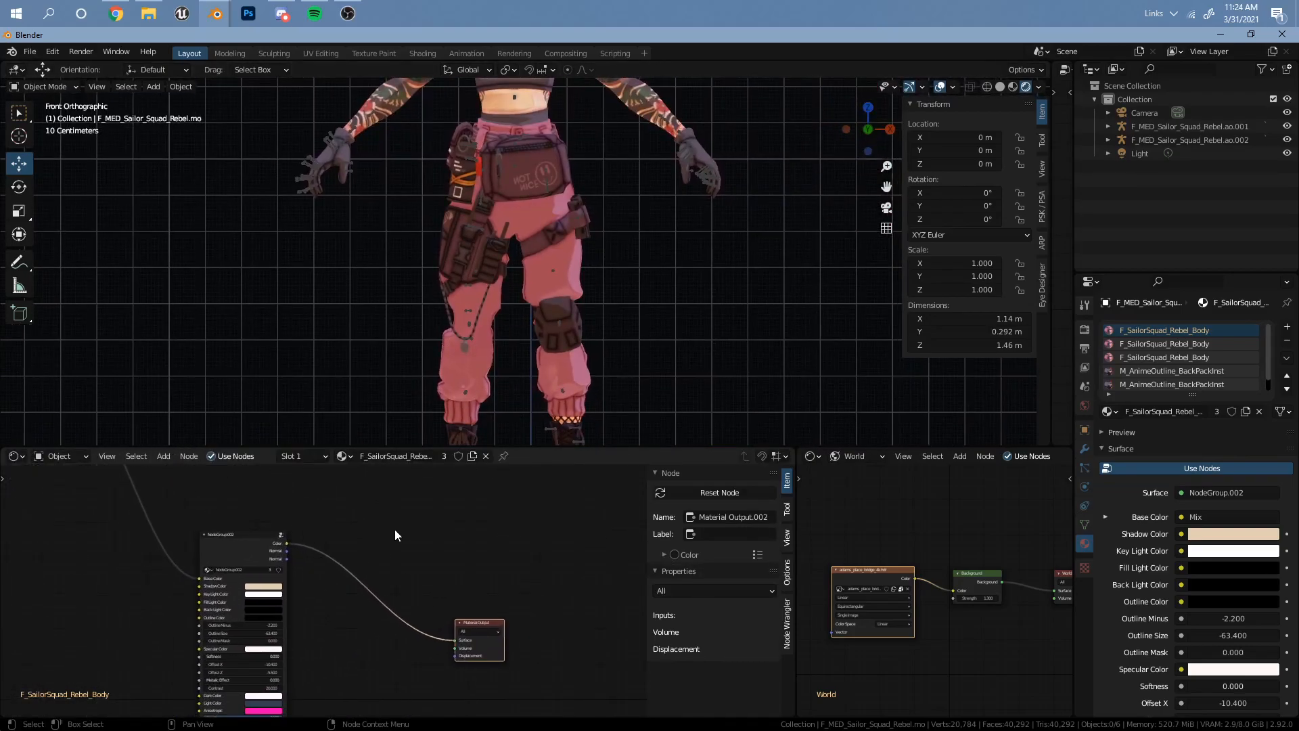
# Insert an Emission node on the link between NodeGroup.002's Color output and the Material Output's Surface input
pyautogui.hotkey('shift', 'a')
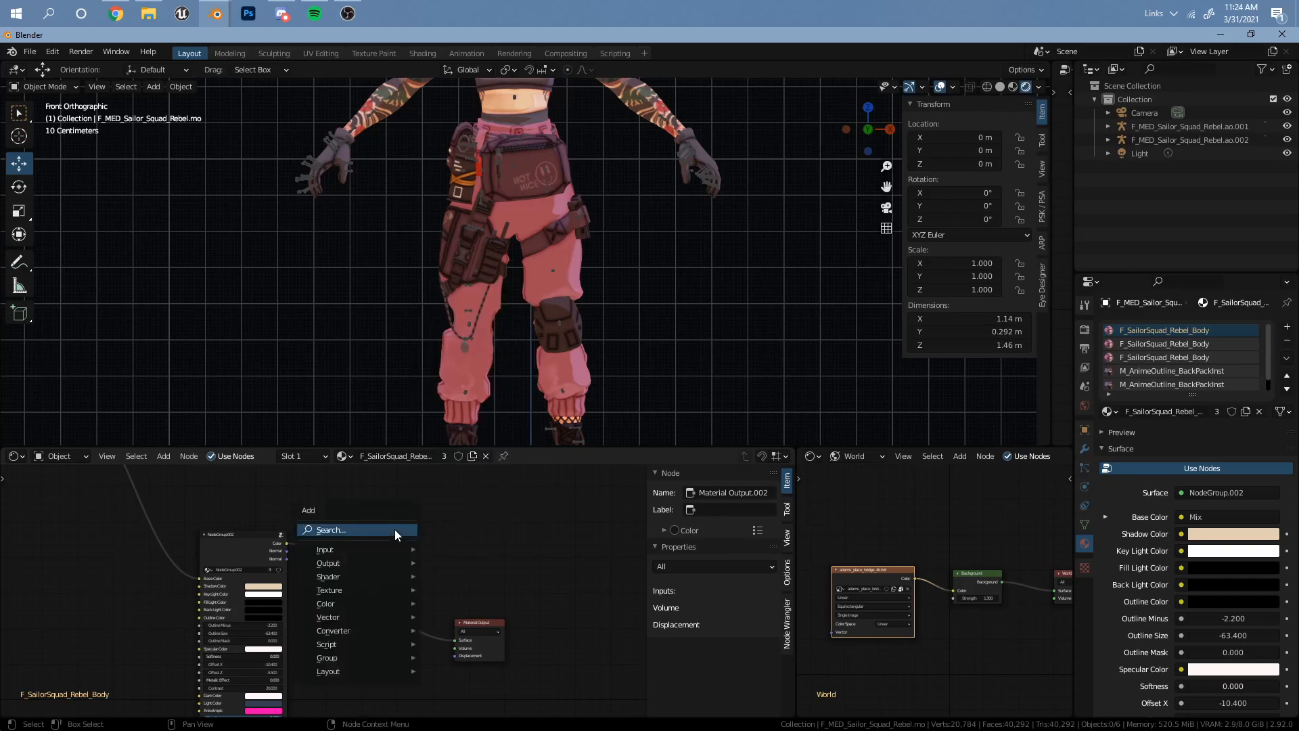
pyautogui.click(395, 529)
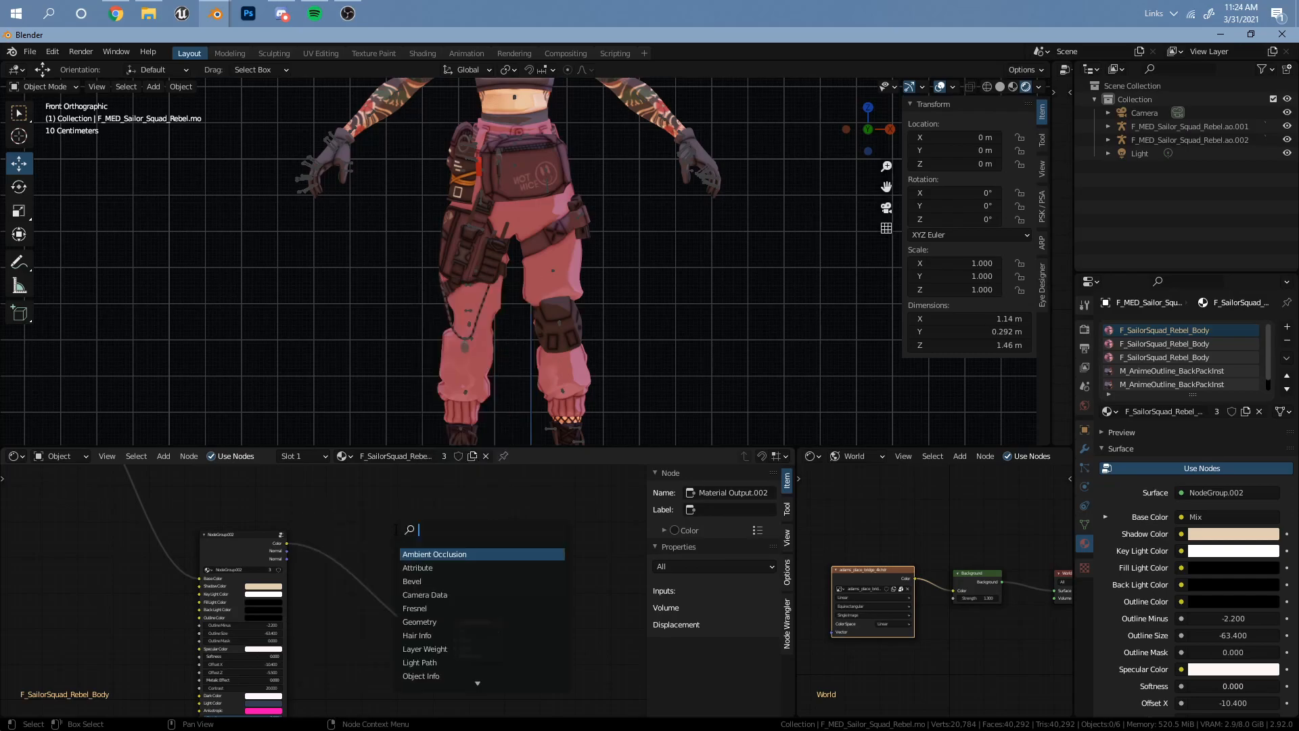
pyautogui.write('em')
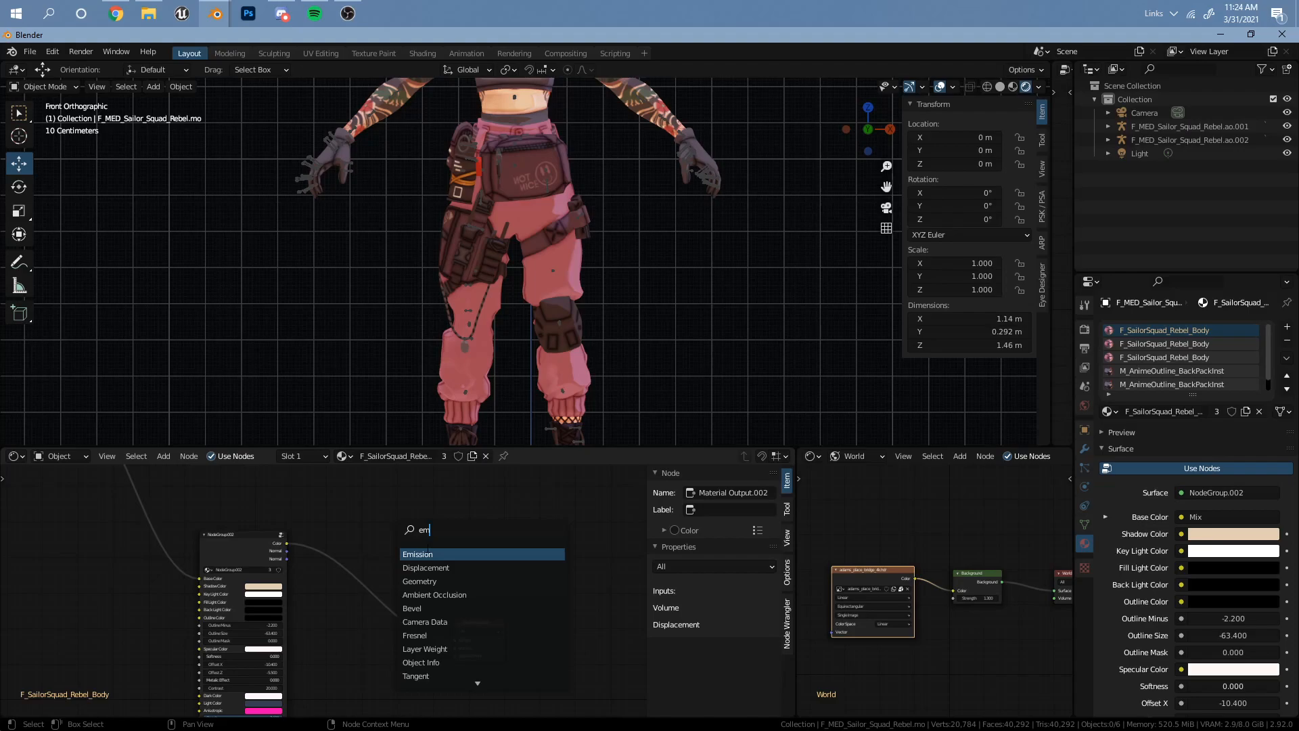
pyautogui.press('Return')
pyautogui.scroll(2, 477, 524)
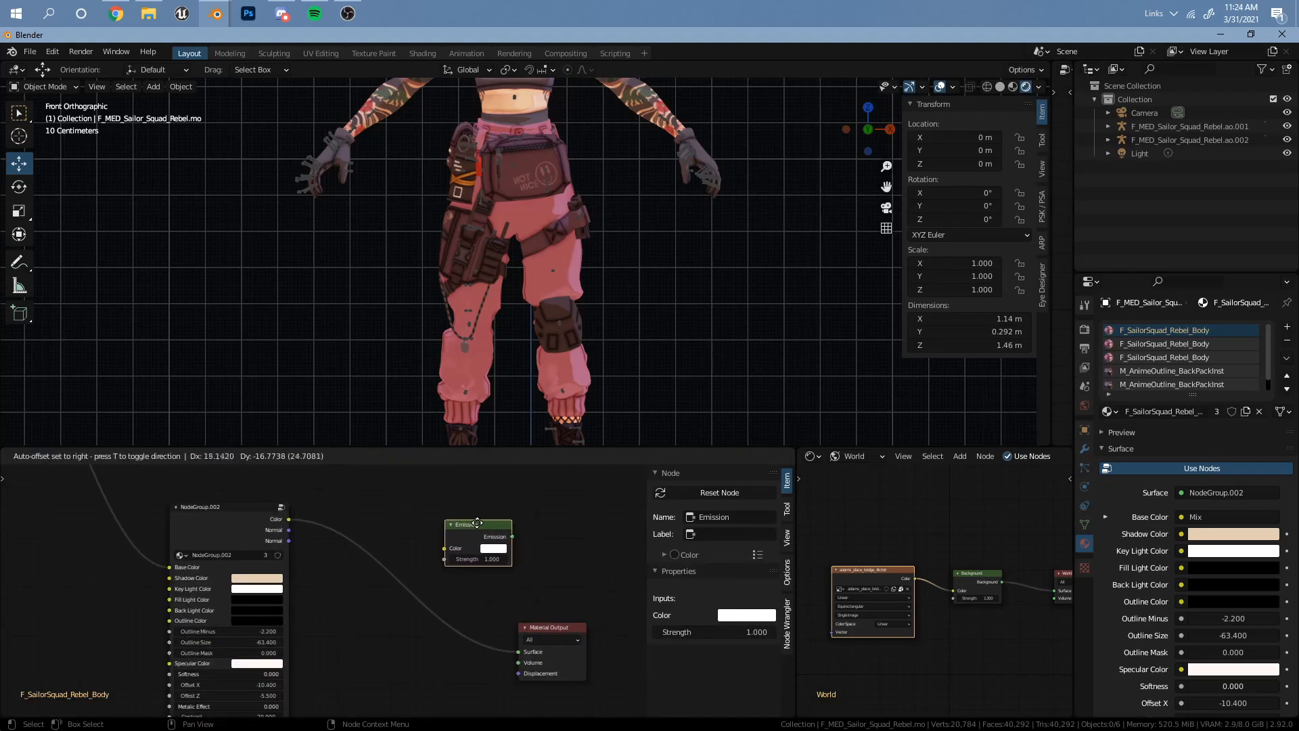
pyautogui.click(413, 566)
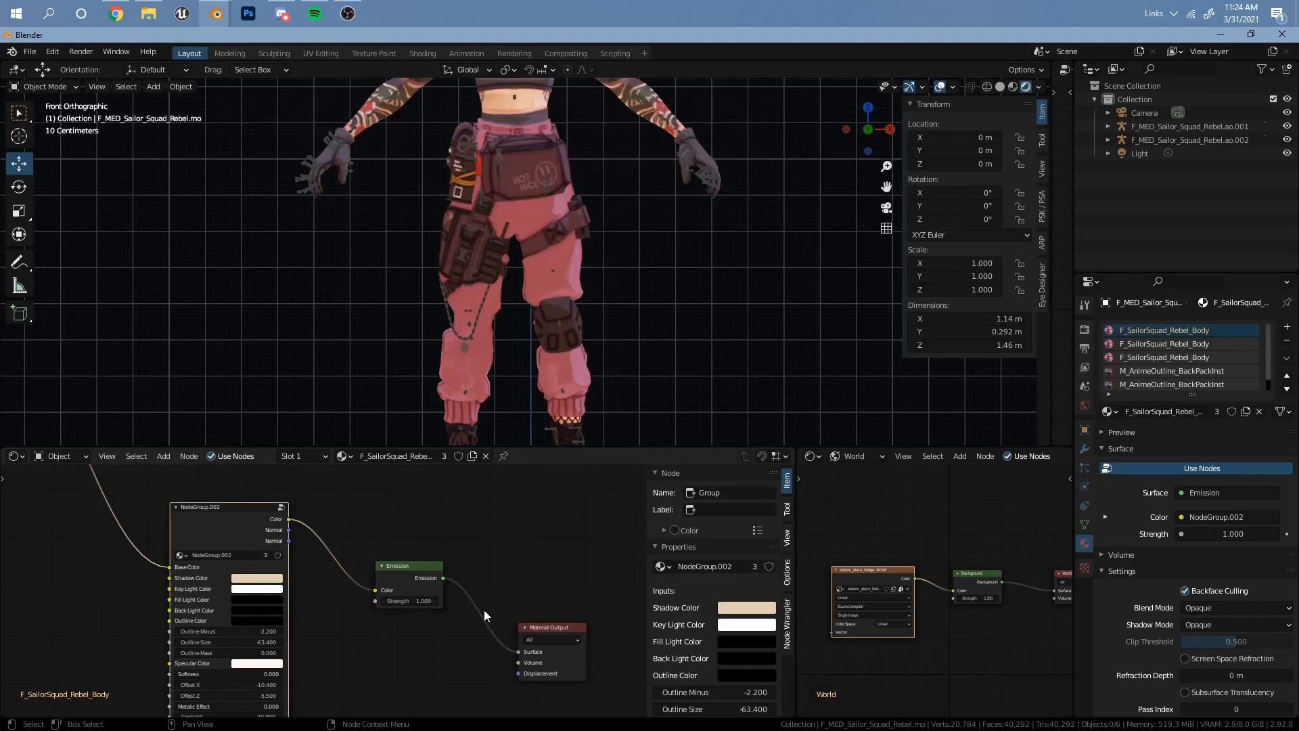
# Try an Emission strength of 34.6 on the body material, and set it back to 1
pyautogui.scroll(6, 485, 607)
pyautogui.moveTo(457, 604); pyautogui.dragTo(507, 607)
pyautogui.click(461, 607)
pyautogui.write('1')
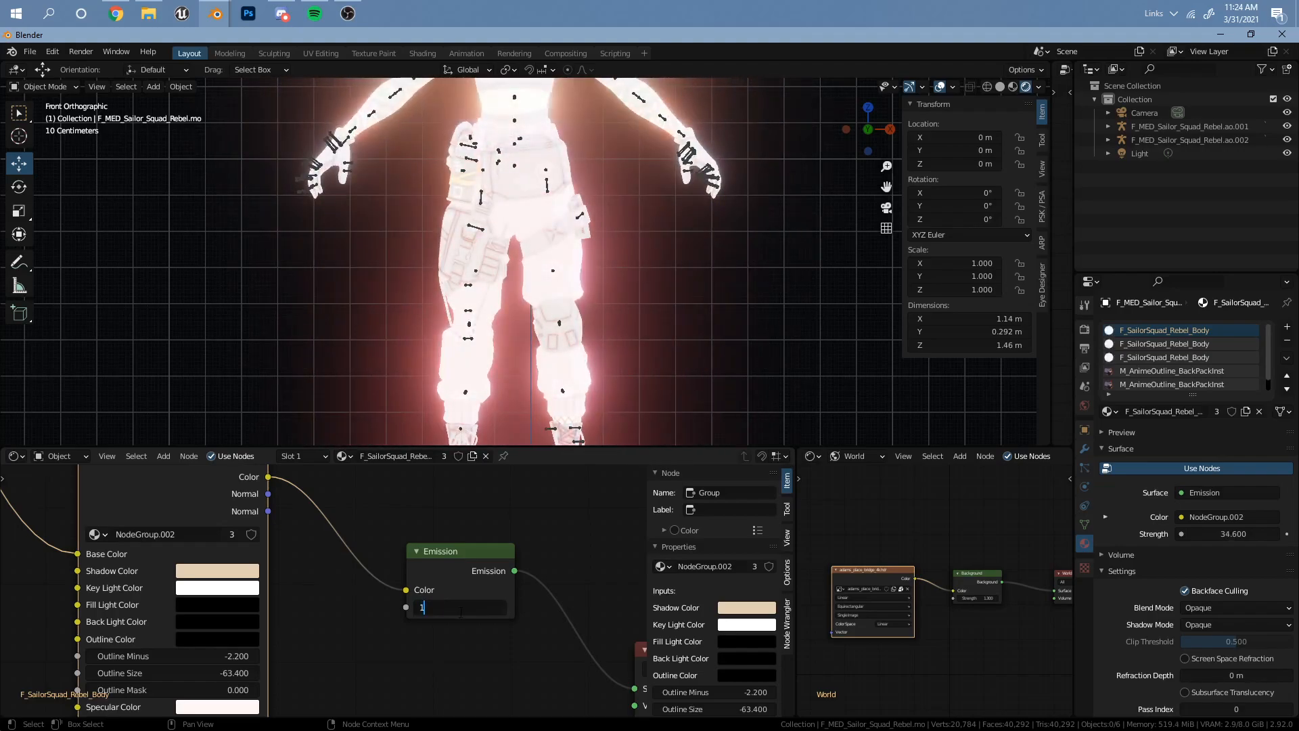
pyautogui.press('Return')
pyautogui.keyDown('shift'); pyautogui.moveTo(660, 197); pyautogui.dragTo(668, 370, button='middle'); pyautogui.keyUp('shift')
pyautogui.scroll(2, 663, 367)
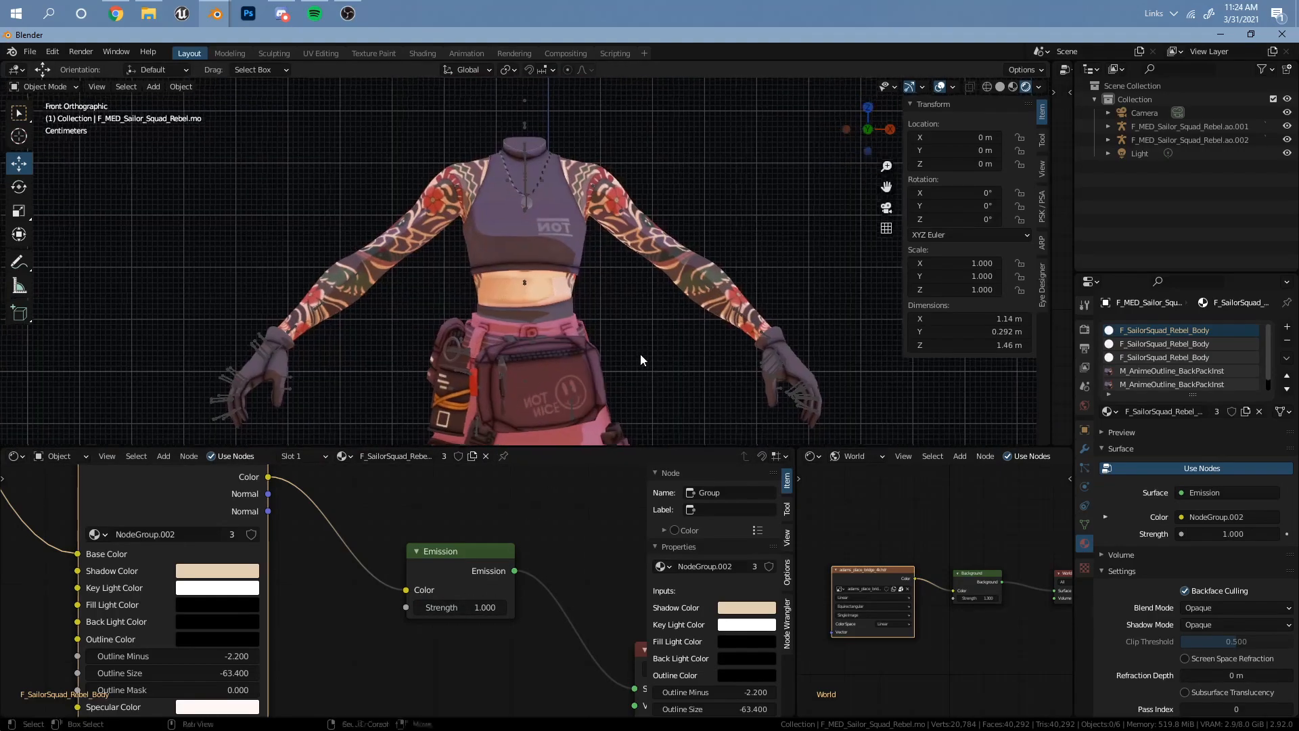
# Try Emission strengths of 0.5 and 0.8 in turn, returning to 1 after each to compare the brightness
pyautogui.click(452, 607)
pyautogui.write('0.5')
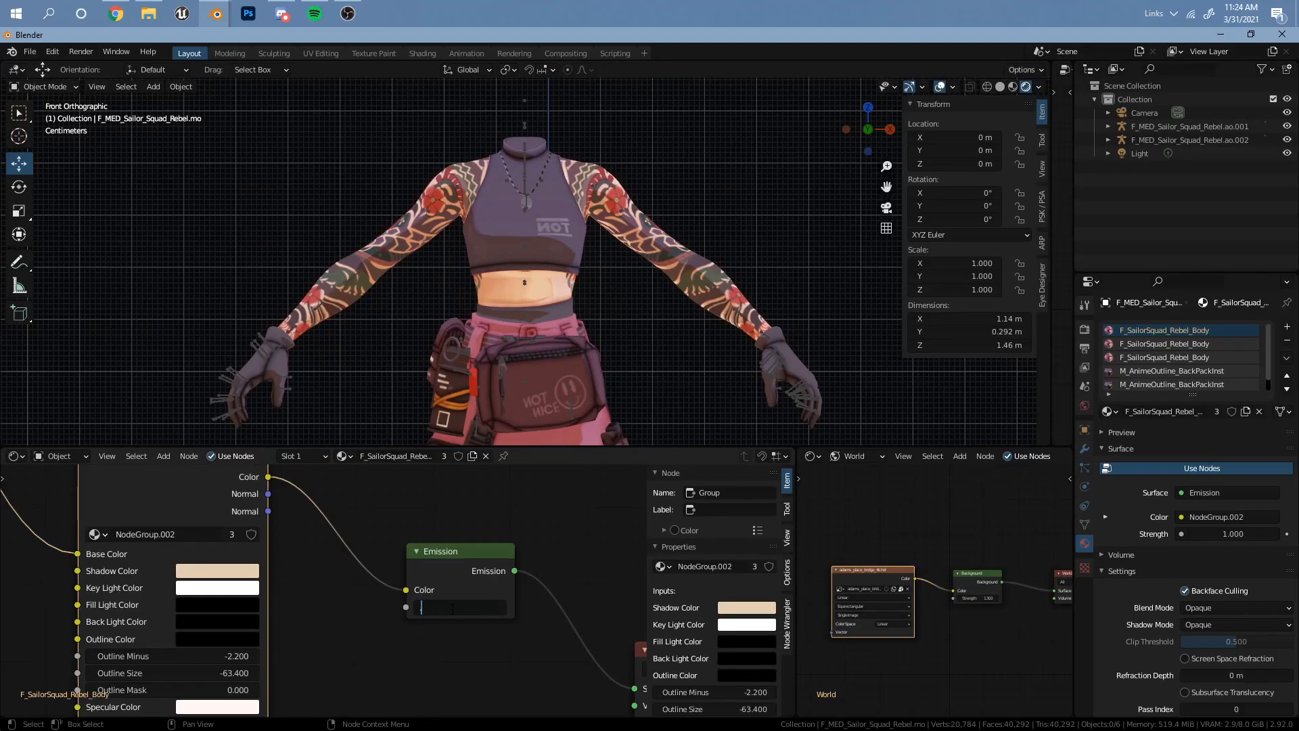
pyautogui.press('Return')
pyautogui.click(452, 608)
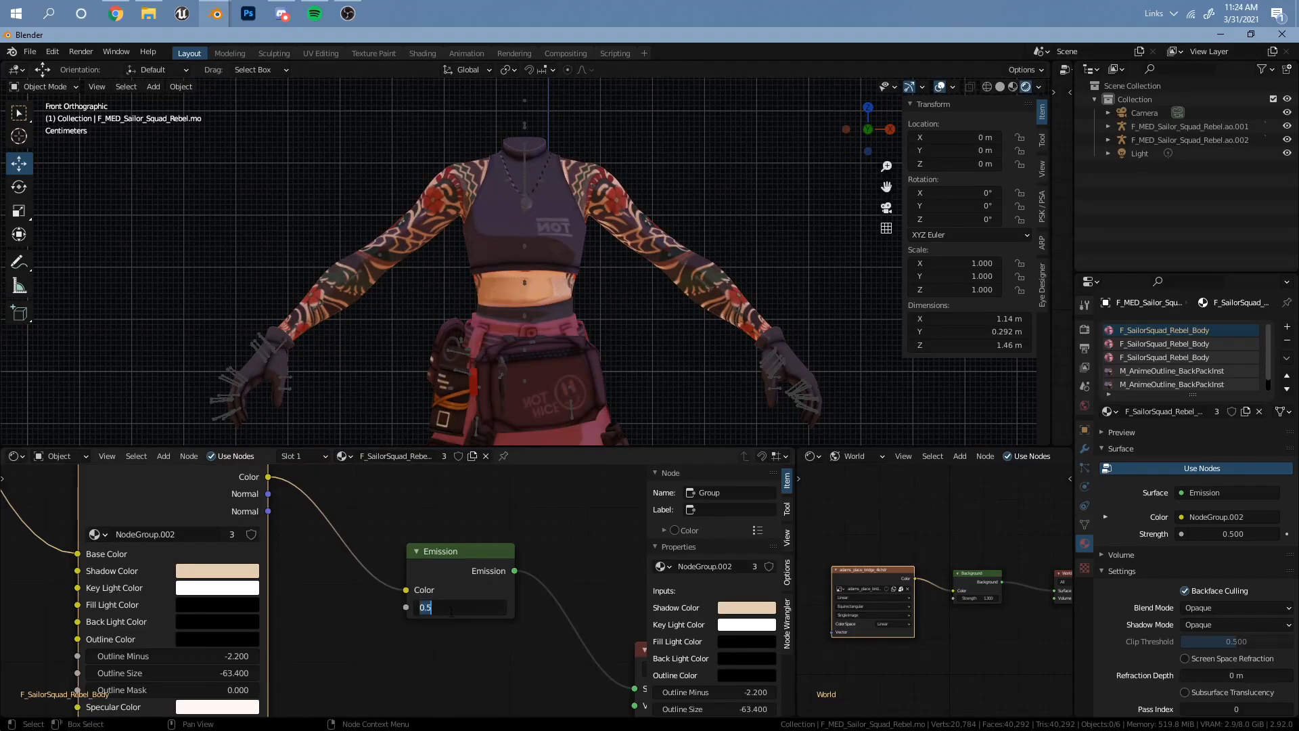
pyautogui.write('1')
pyautogui.press('Return')
pyautogui.click(447, 607)
pyautogui.write('0.3')
pyautogui.press('Return')
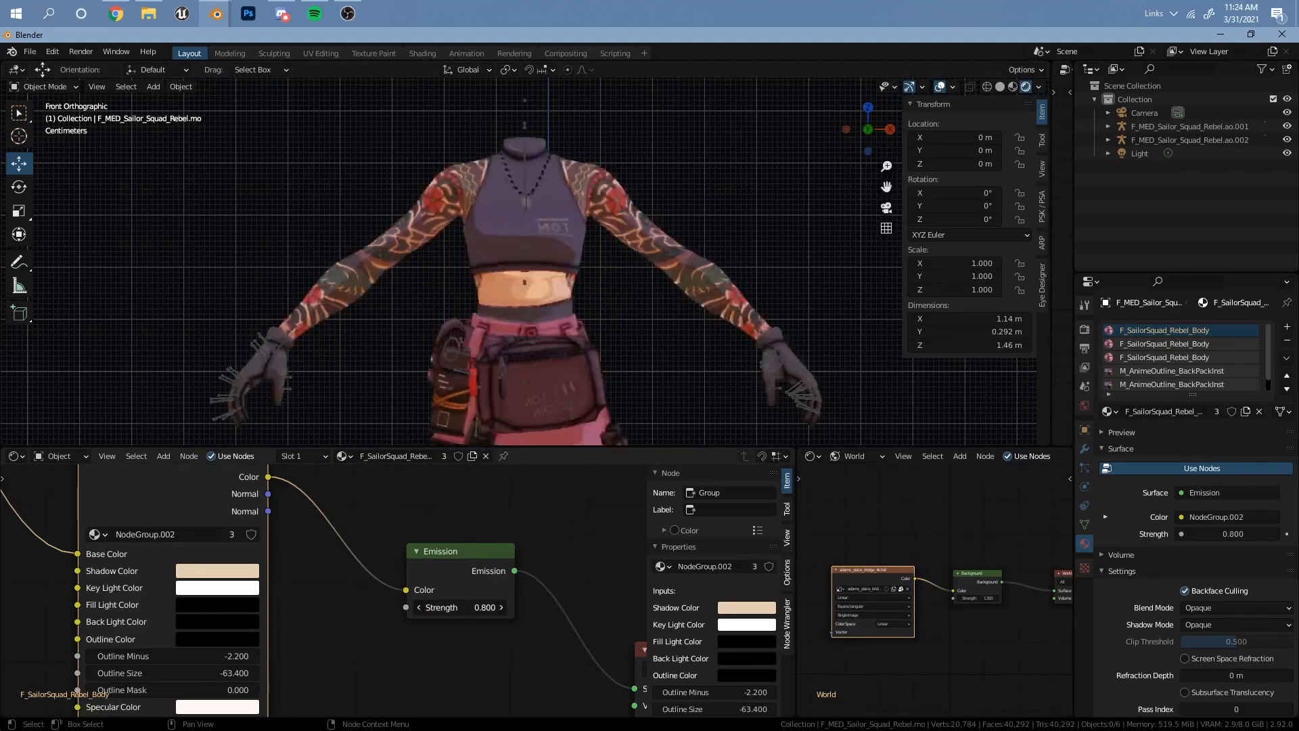
pyautogui.click(447, 607)
pyautogui.write('1')
pyautogui.press('Return')
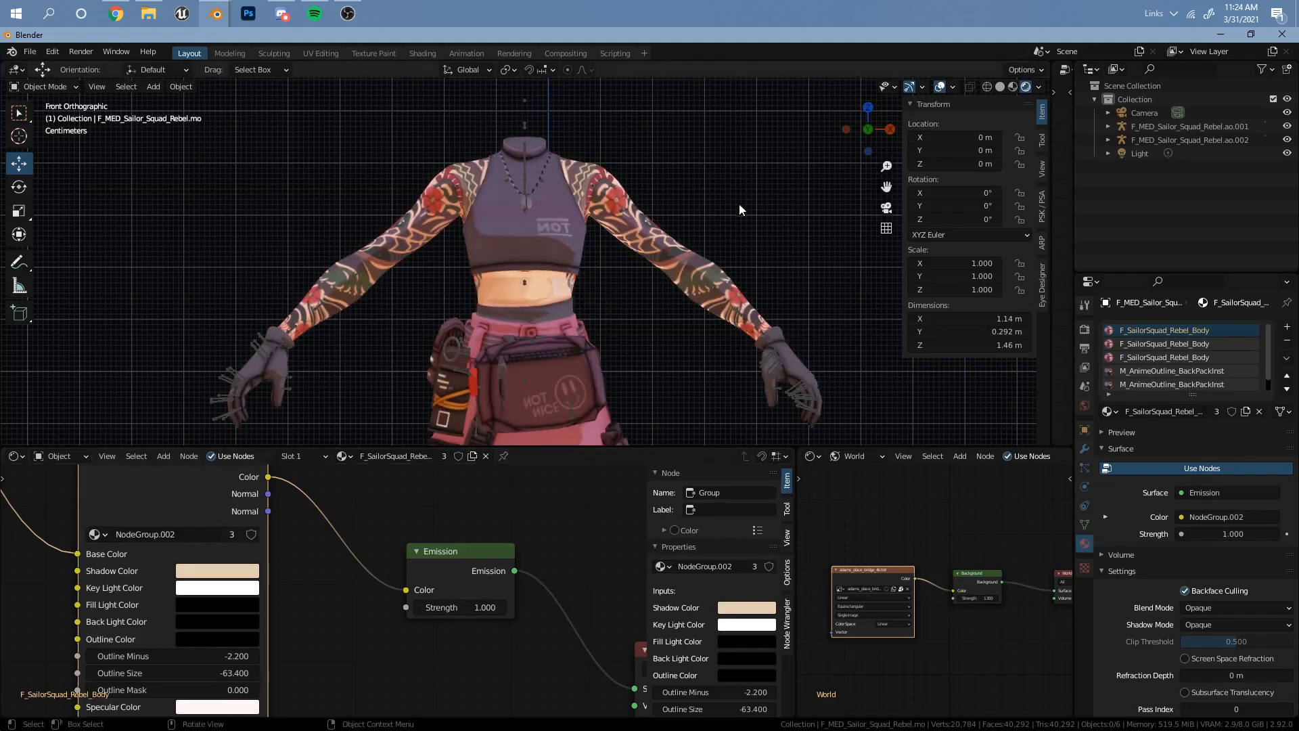
pyautogui.keyDown('shift'); pyautogui.moveTo(740, 209); pyautogui.dragTo(735, 209, button='middle'); pyautogui.keyUp('shift')
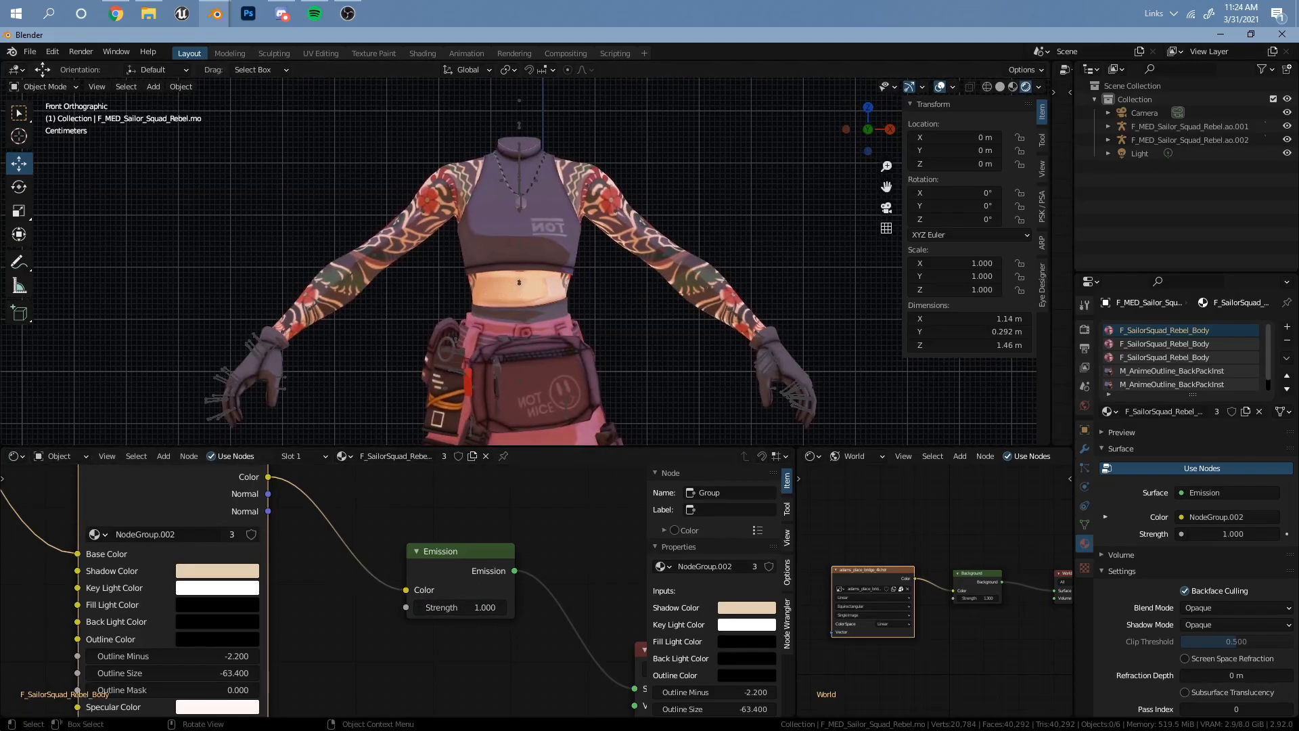
pyautogui.click(497, 251)
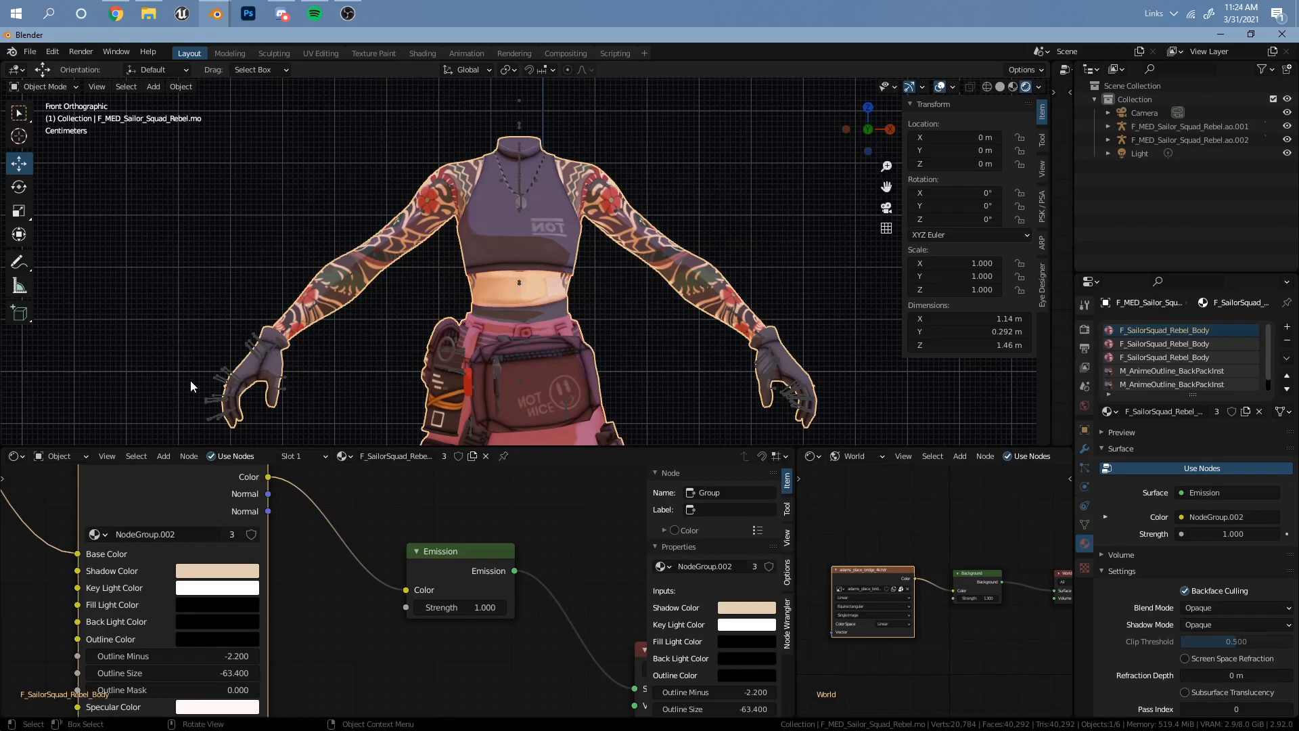
pyautogui.click(705, 147)
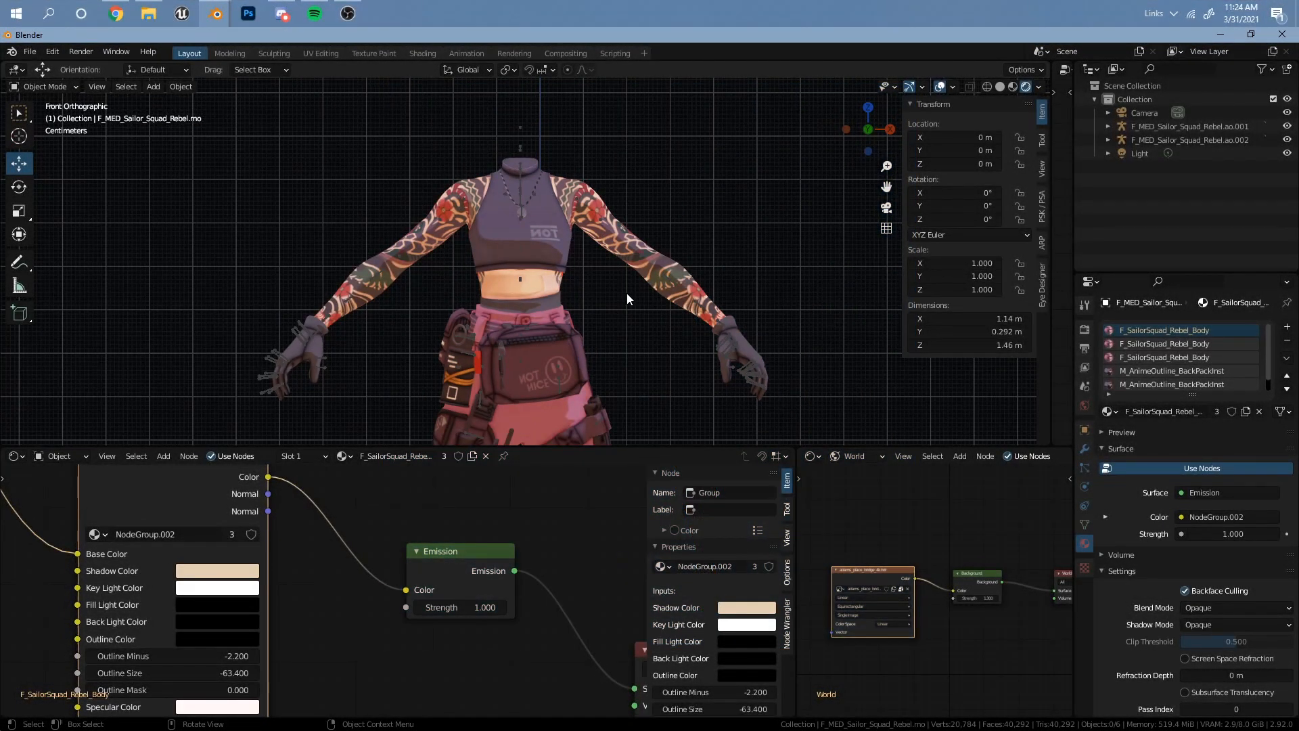
pyautogui.scroll(2, 594, 275)
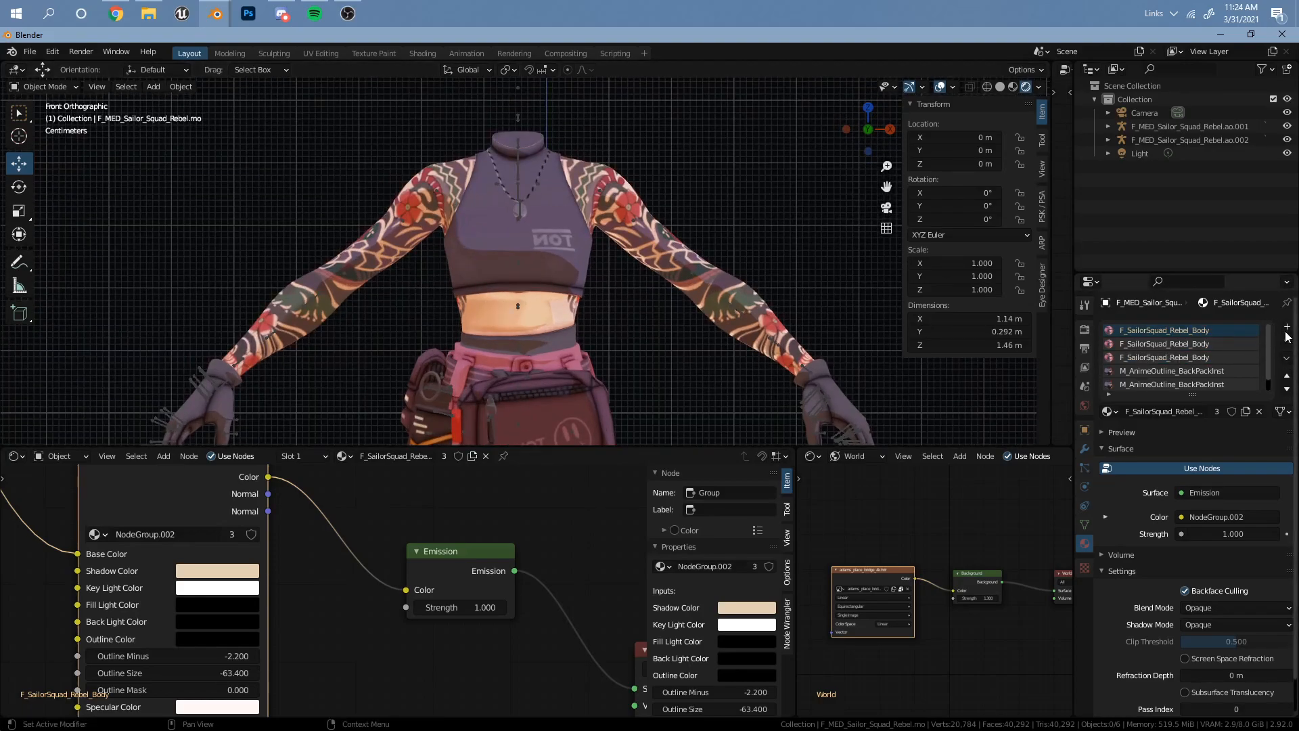
# Add a new material slot with a new material on the character mesh and set its surface to Emission
pyautogui.click(1084, 332)
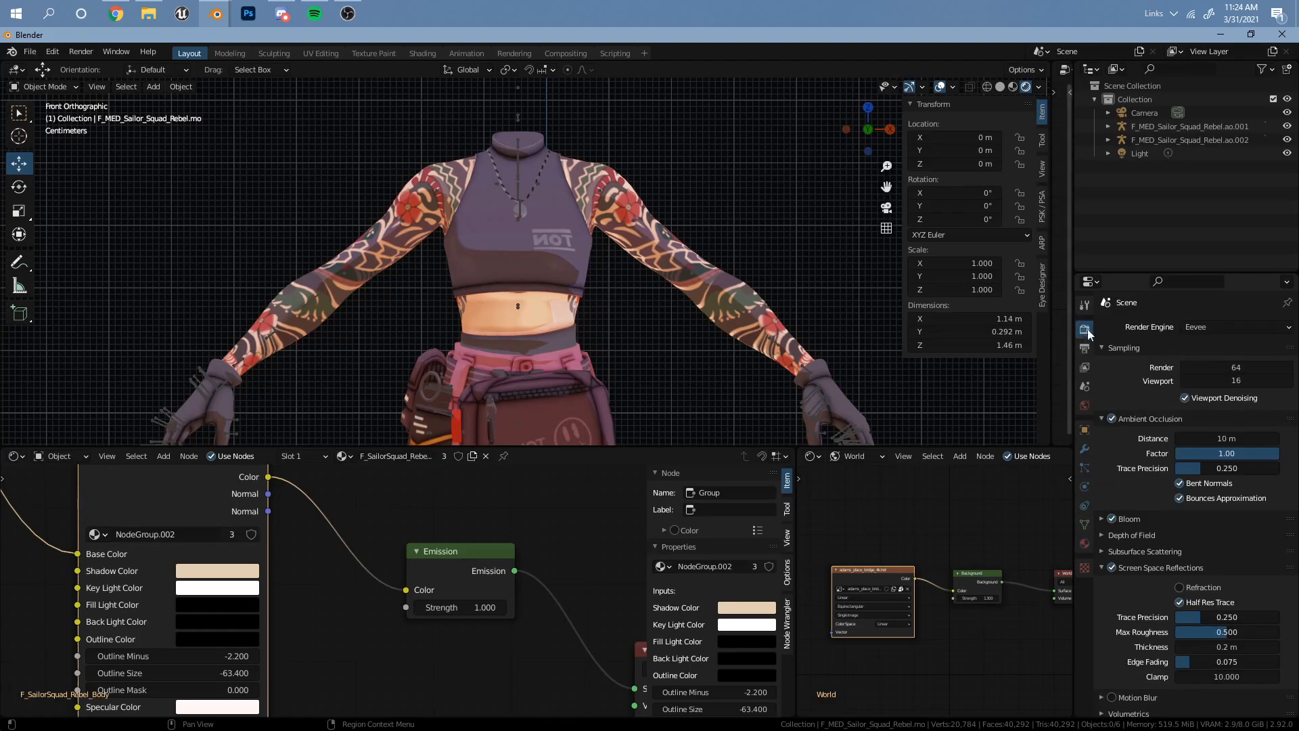
pyautogui.click(1085, 545)
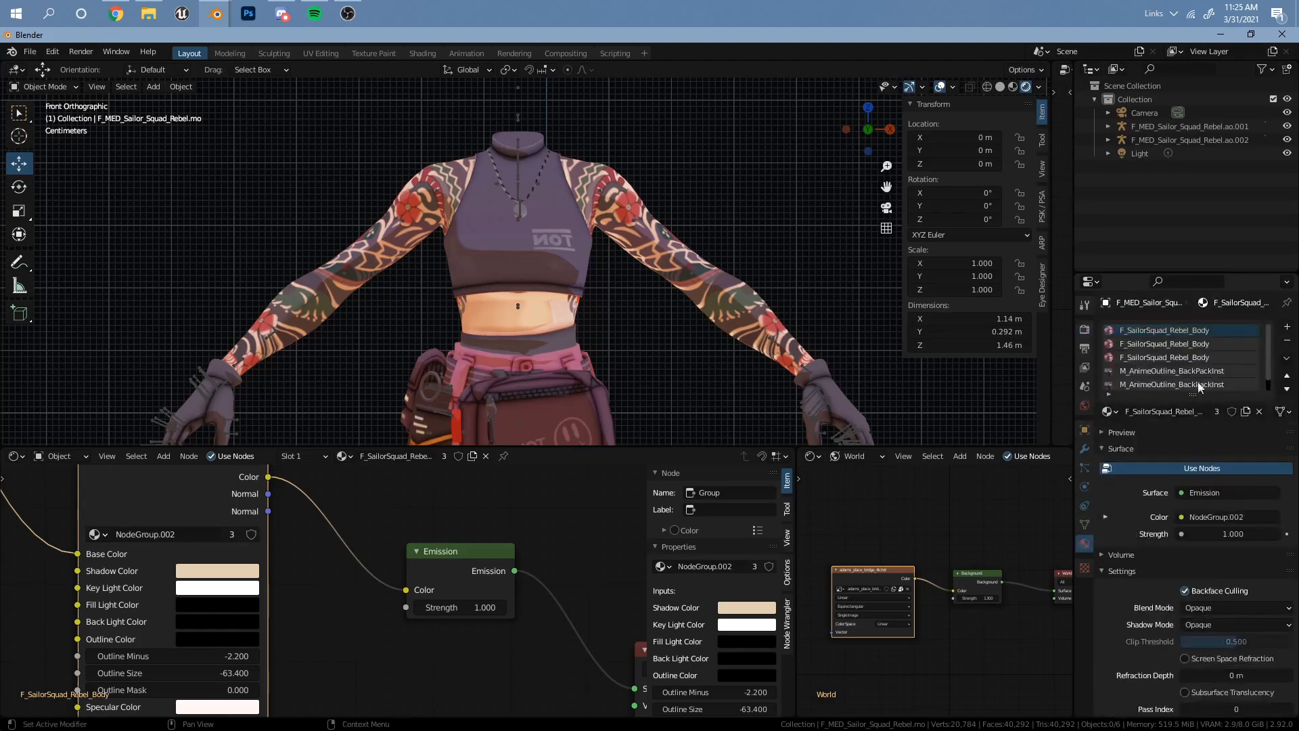
pyautogui.click(1288, 327)
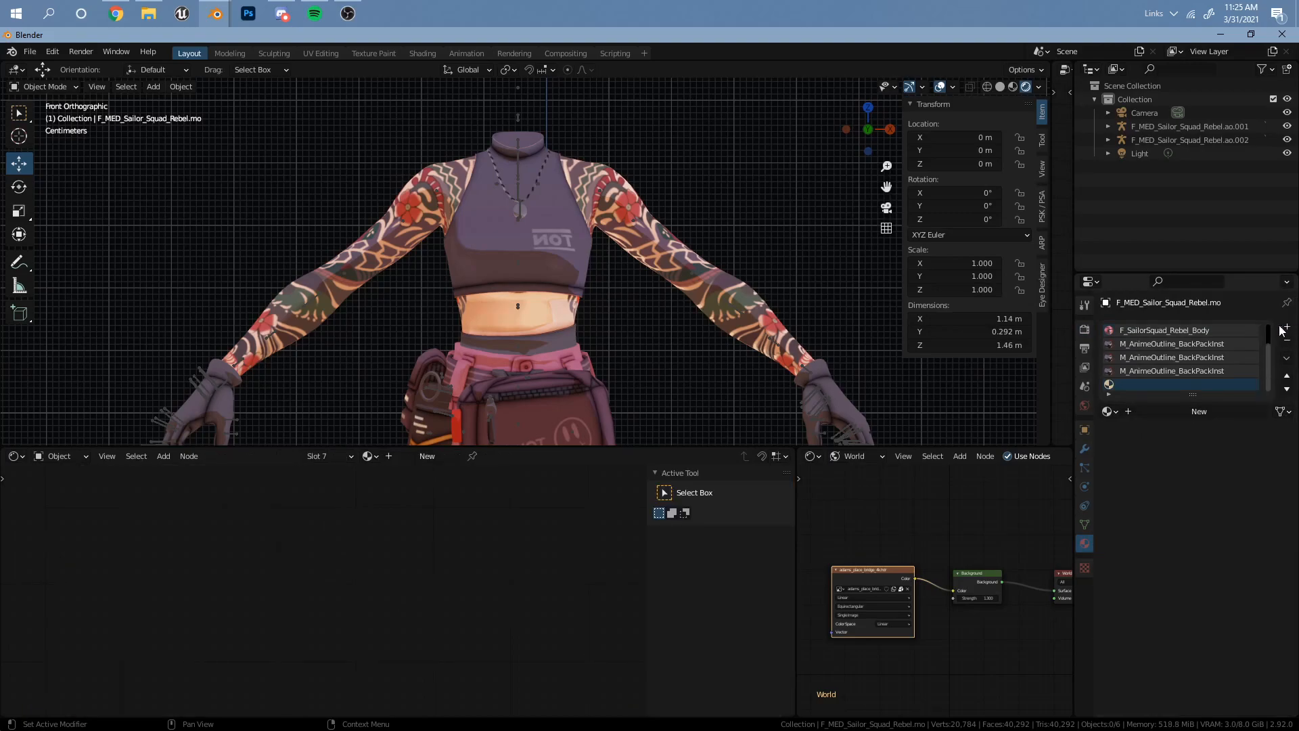
pyautogui.click(1181, 410)
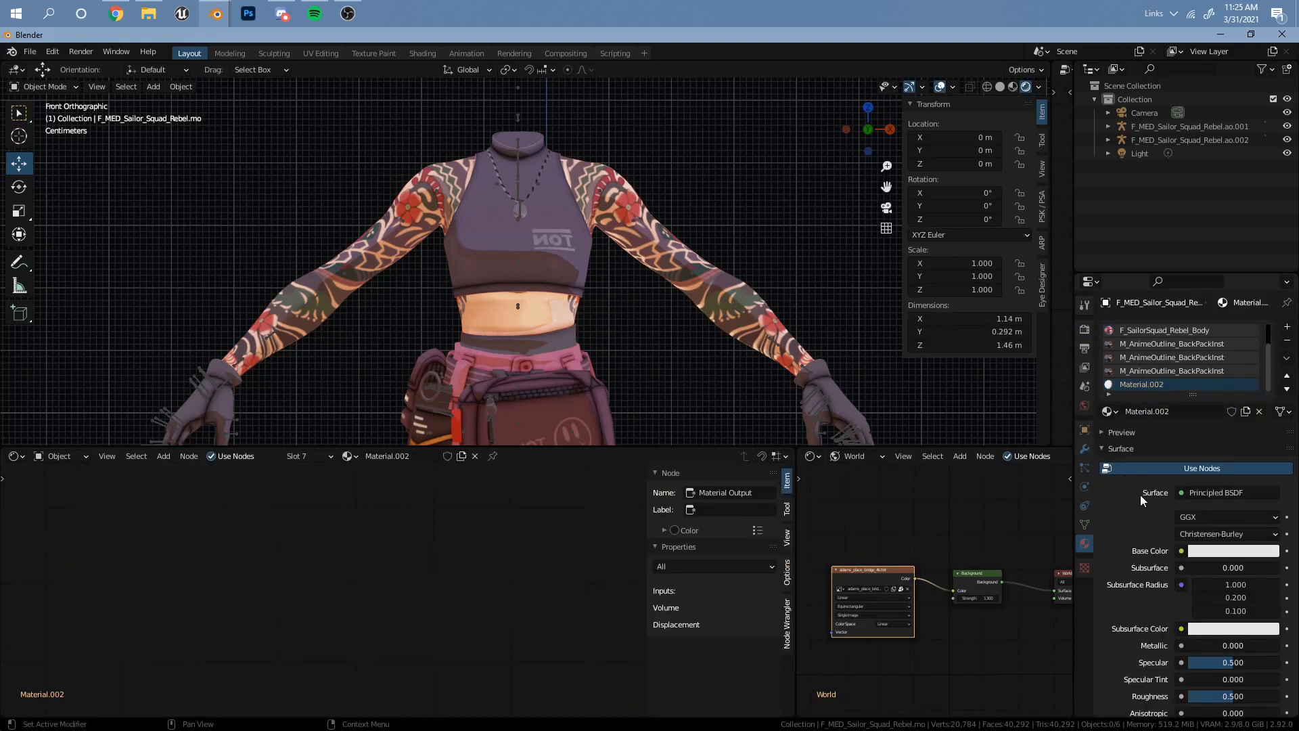
pyautogui.click(1216, 493)
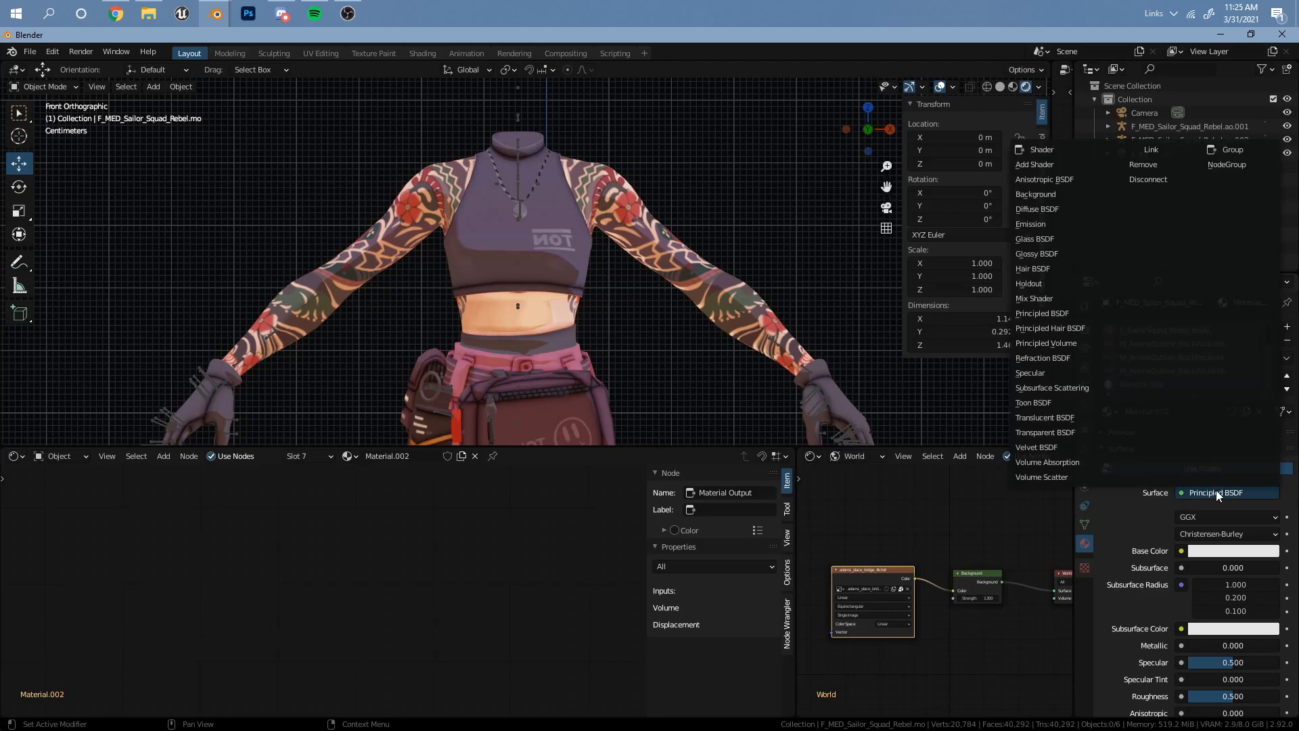
pyautogui.click(1038, 223)
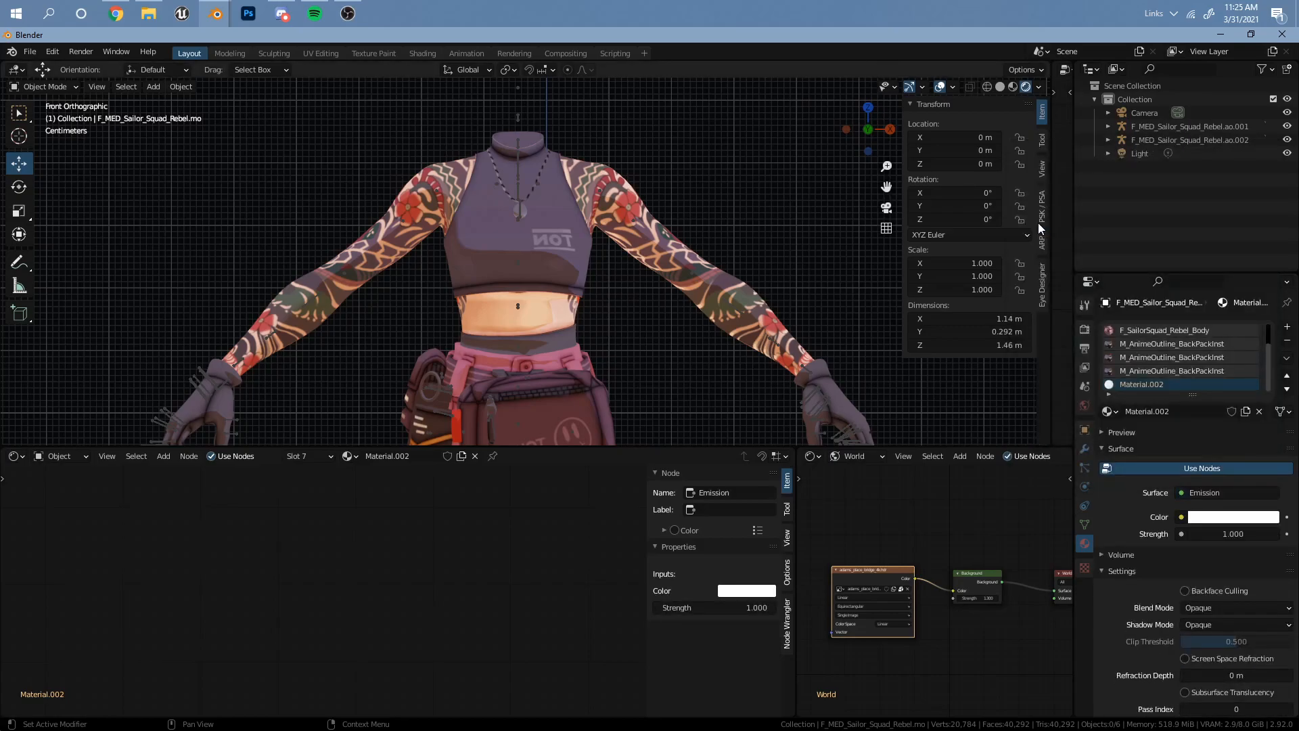
# Try a Principled BSDF surface with Specular 0.493 on the new material, and switch it back to Emission
pyautogui.click(1216, 493)
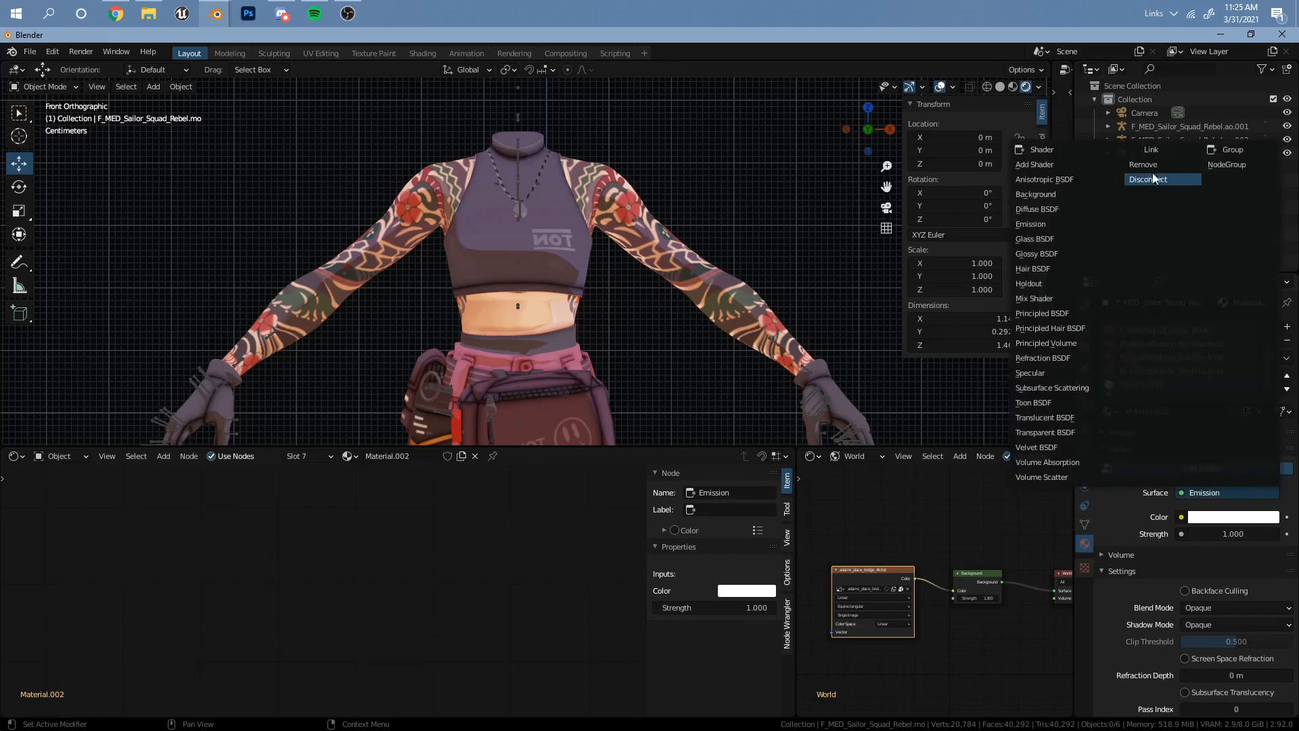
pyautogui.click(1055, 315)
pyautogui.scroll(-1, 1212, 568)
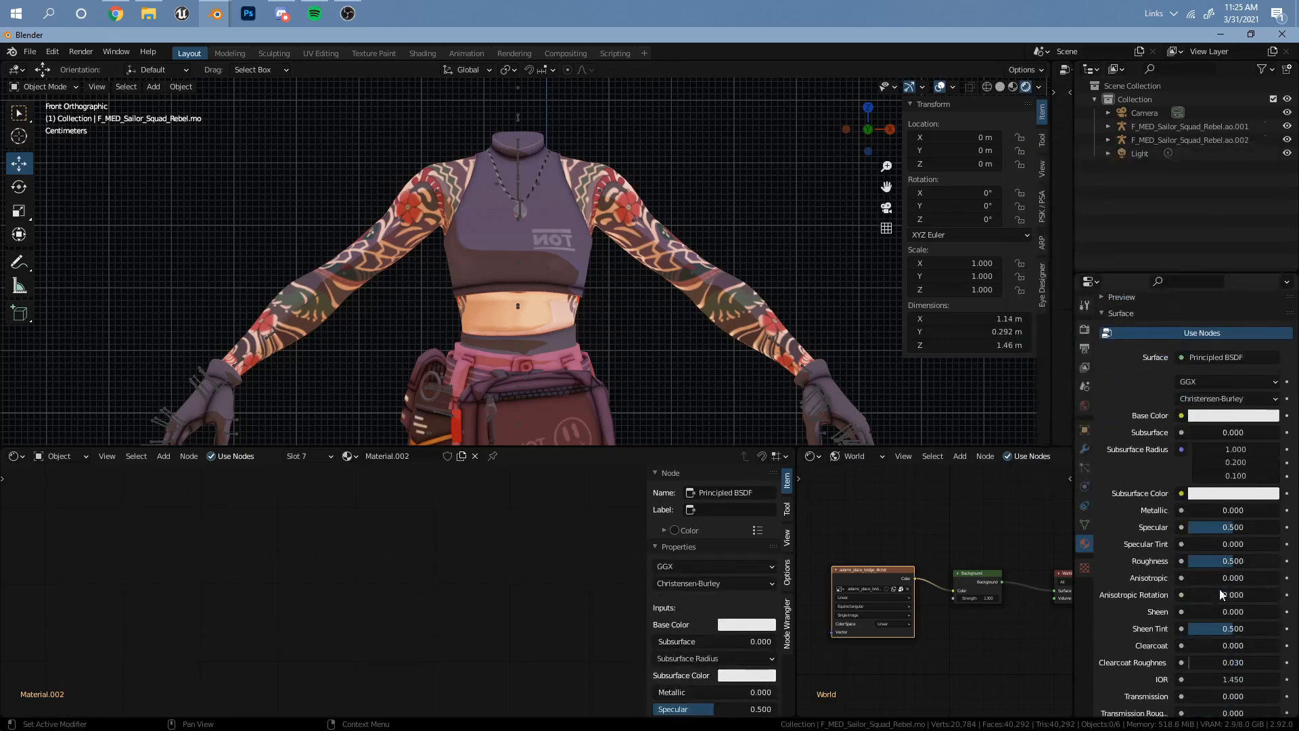
pyautogui.moveTo(1224, 527); pyautogui.dragTo(1222, 526)
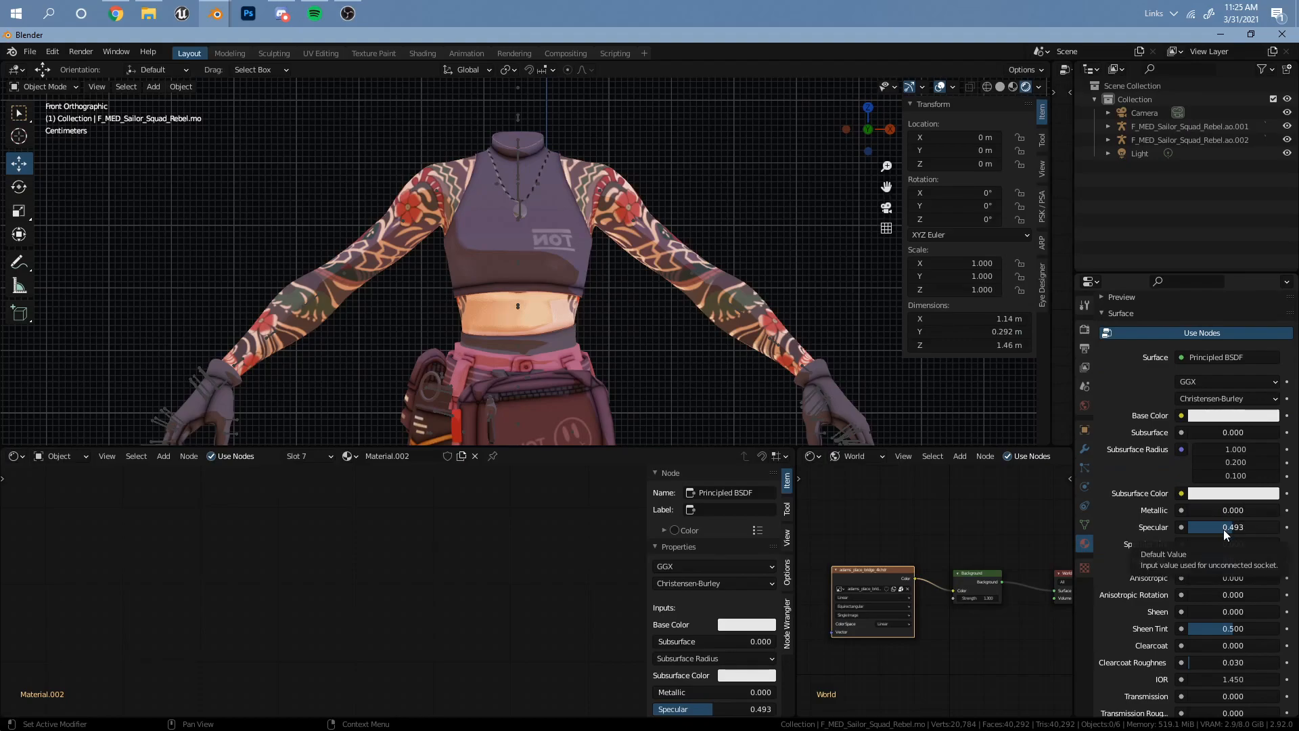
pyautogui.scroll(3, 1249, 430)
pyautogui.click(1225, 439)
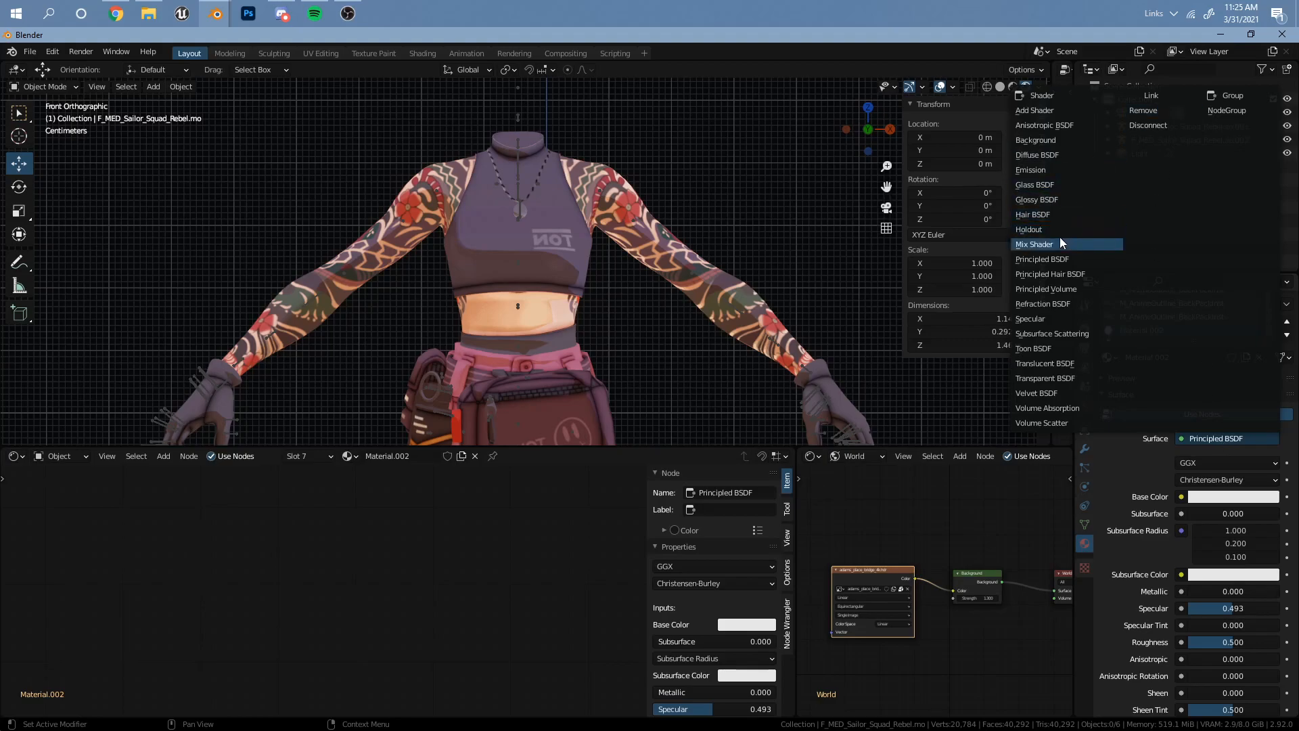
pyautogui.click(1028, 168)
pyautogui.scroll(1, 1208, 510)
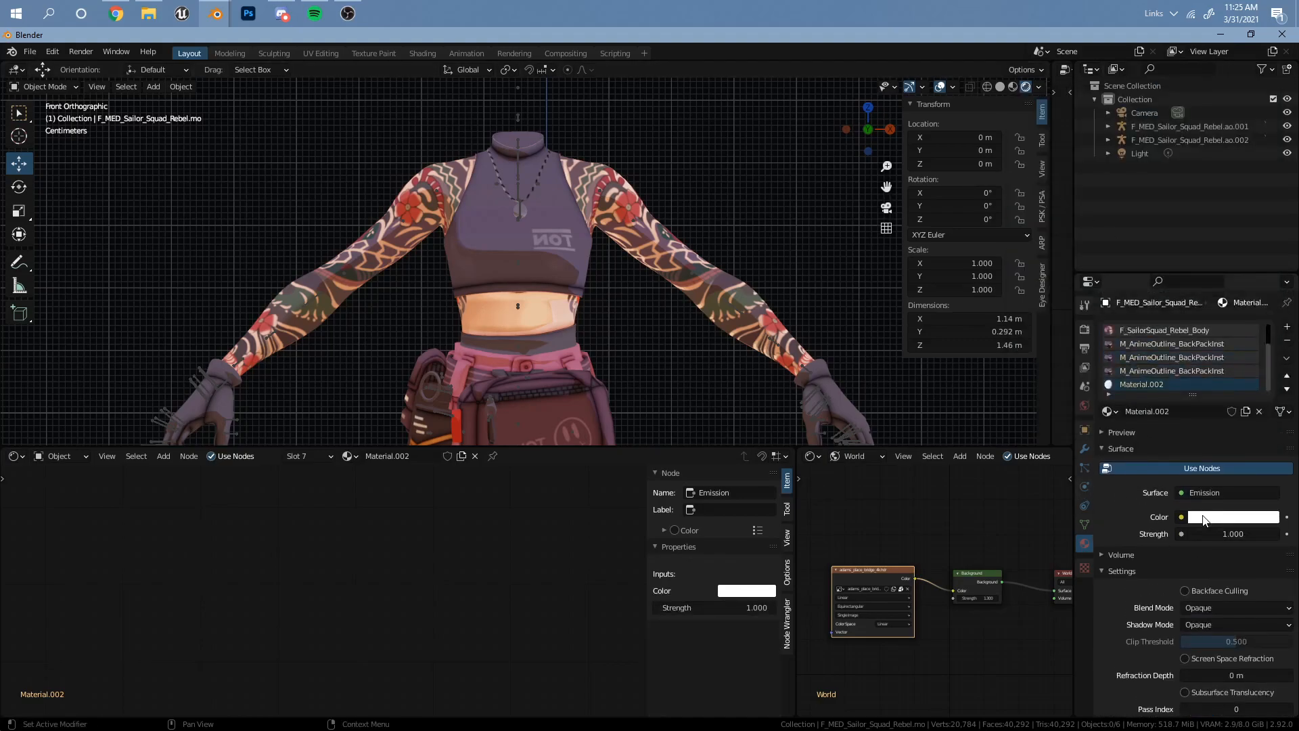
# Make the new material's emission color black and enable Backface Culling for it
pyautogui.click(1207, 517)
pyautogui.moveTo(1267, 363); pyautogui.dragTo(1275, 425)
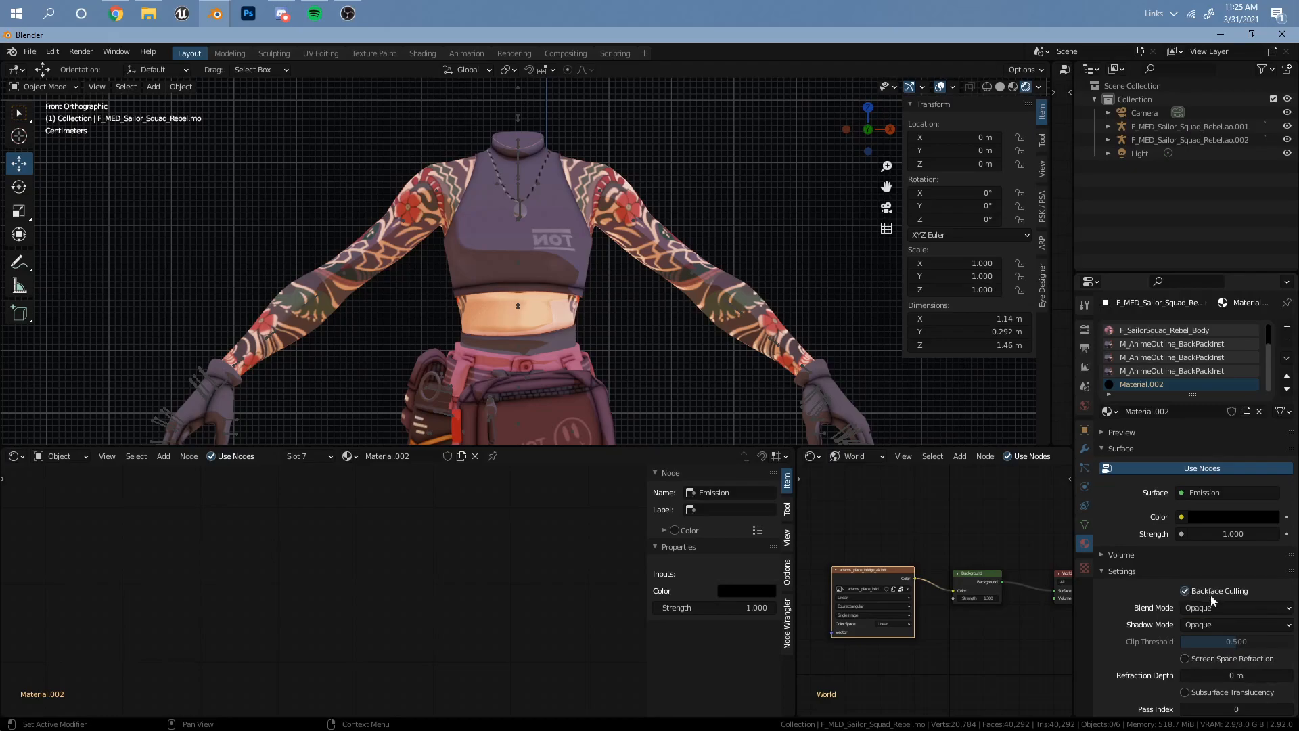
pyautogui.click(1185, 591)
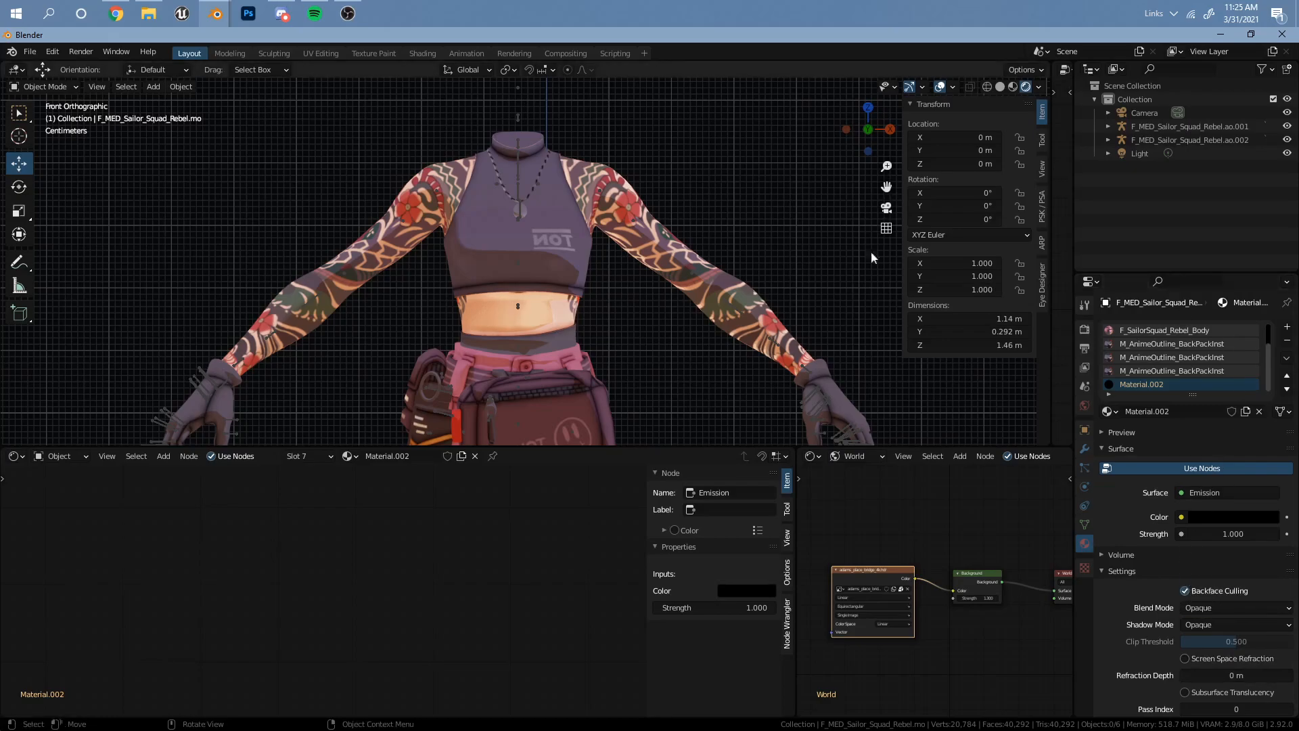
# Add a Solidify modifier to the Sailor Squad Rebel body mesh
pyautogui.scroll(1, 598, 291)
pyautogui.click(595, 249)
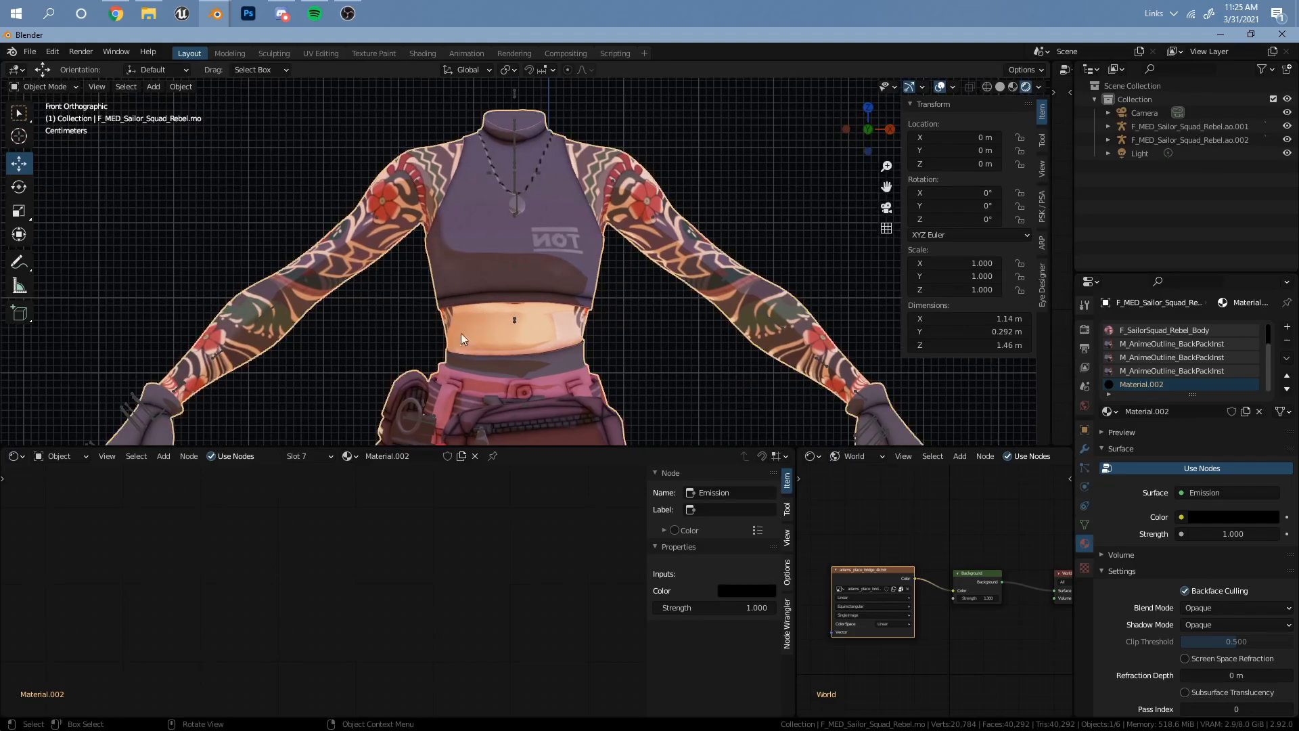
pyautogui.click(1086, 449)
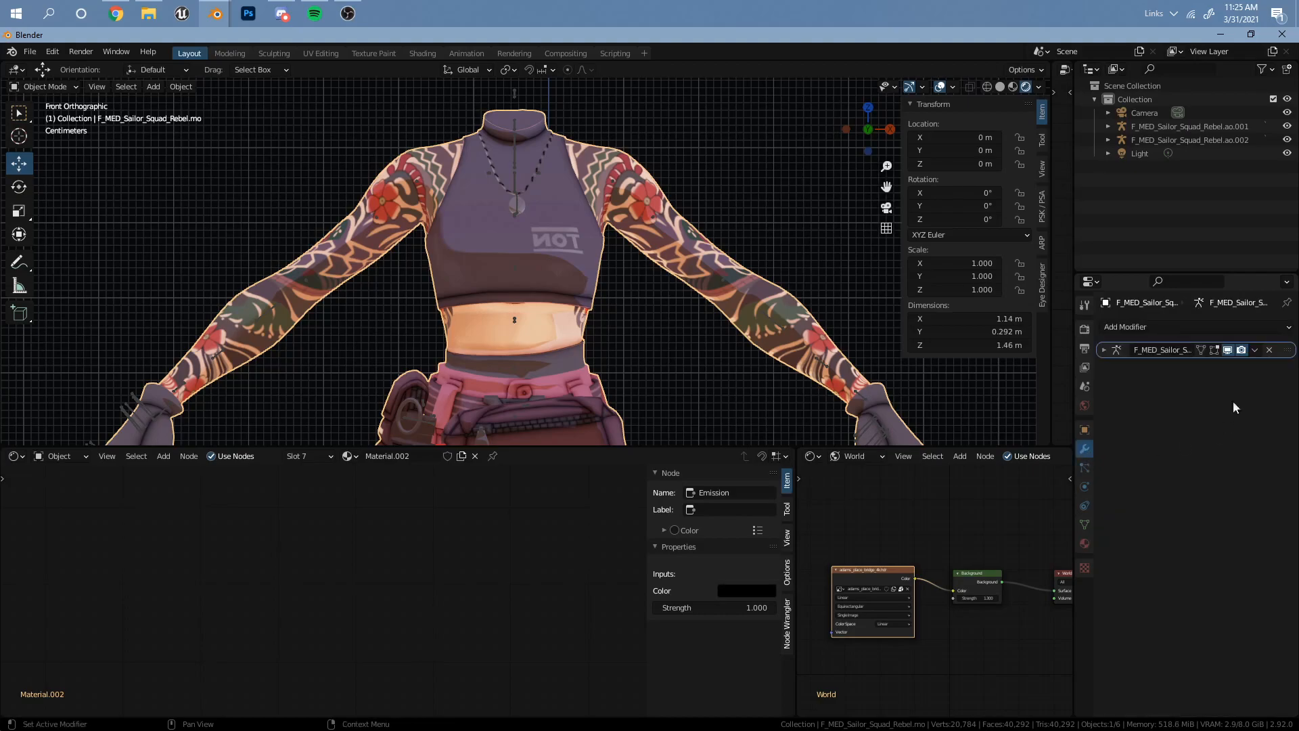
pyautogui.click(1123, 328)
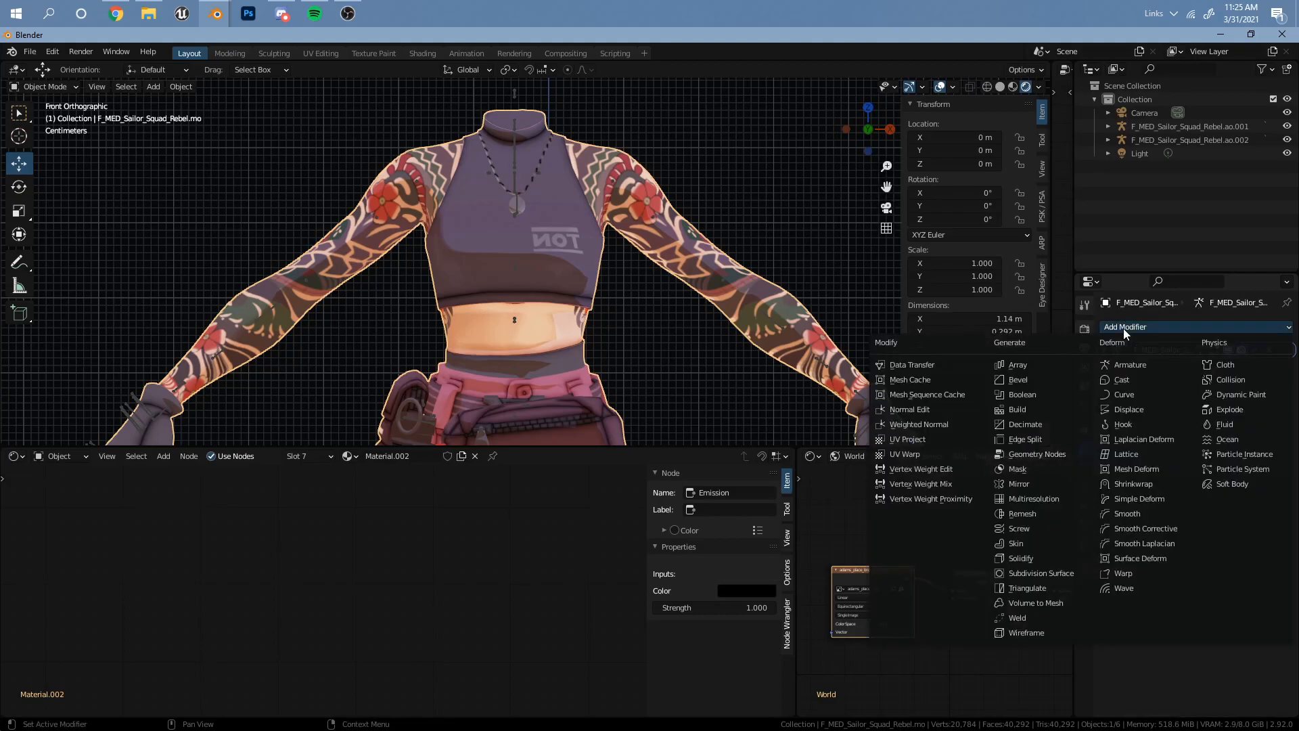
pyautogui.click(1023, 559)
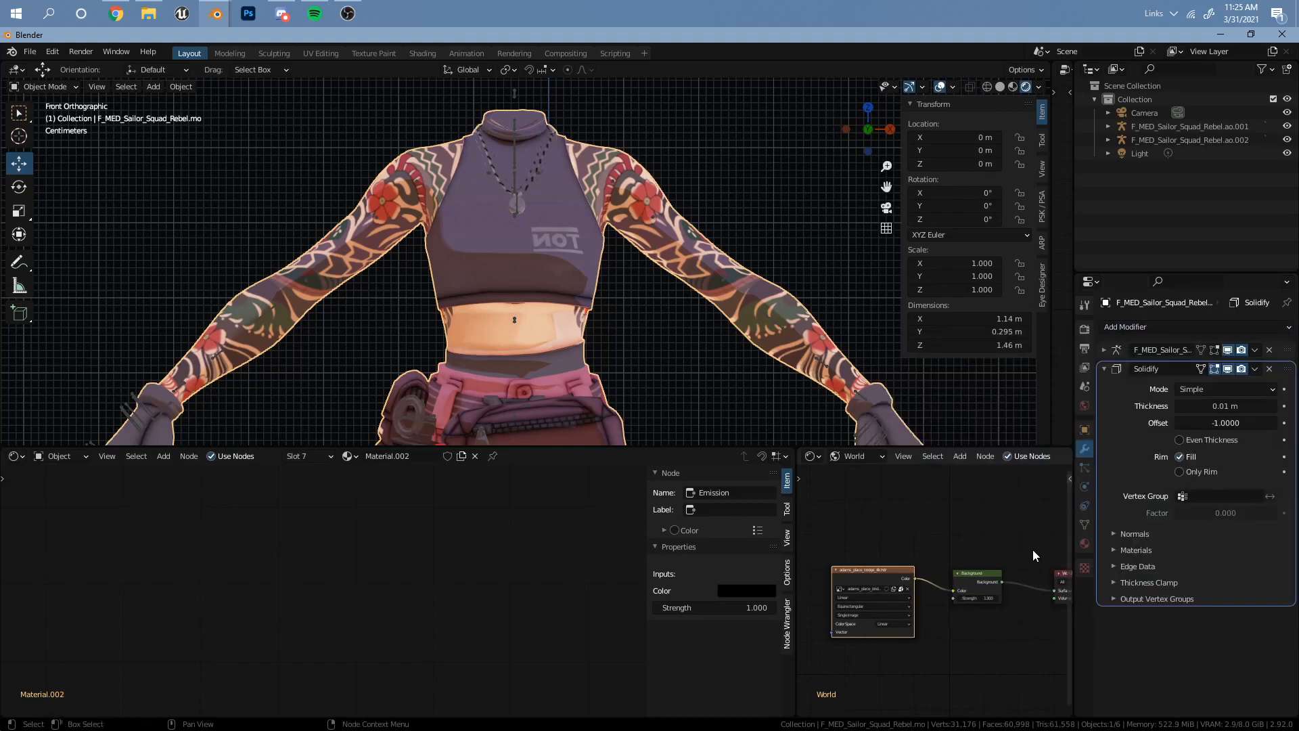
# Flip the normals in the Solidify modifier, keeping the rim fill enabled
pyautogui.scroll(6, 612, 201)
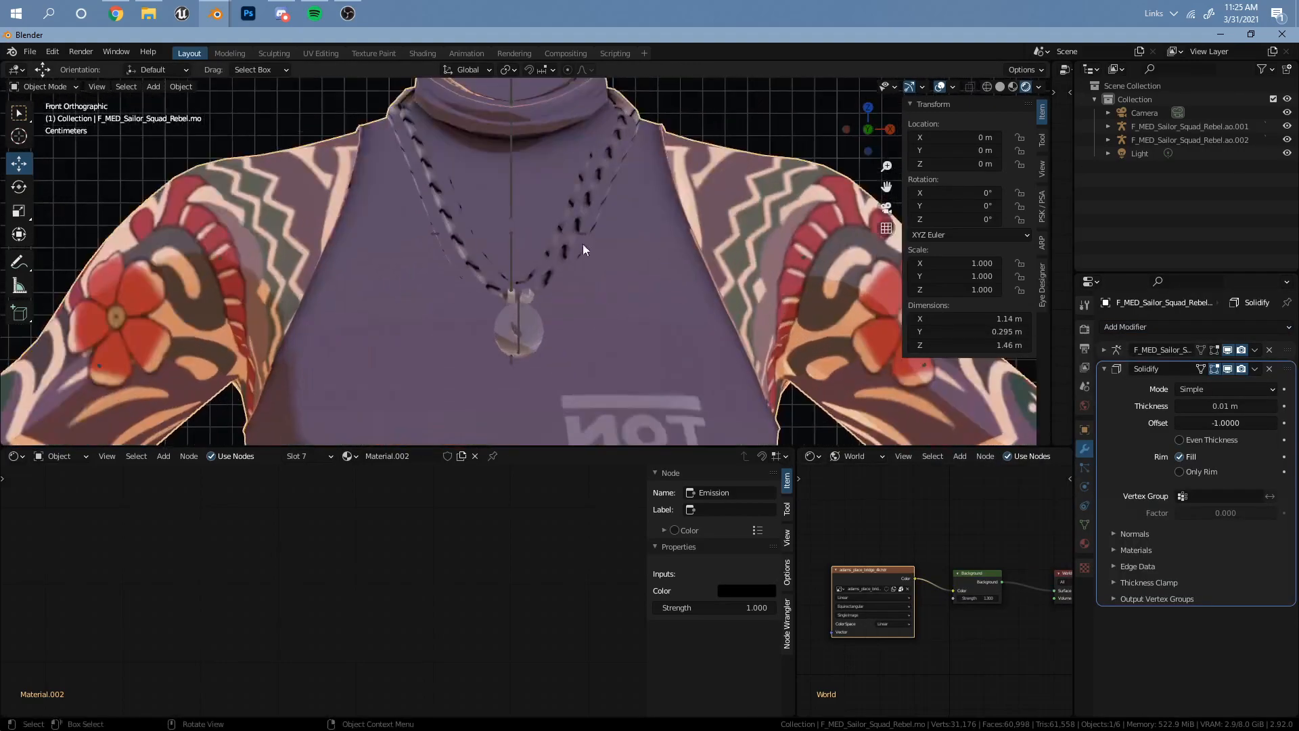
pyautogui.scroll(-4, 589, 287)
pyautogui.scroll(2, 635, 258)
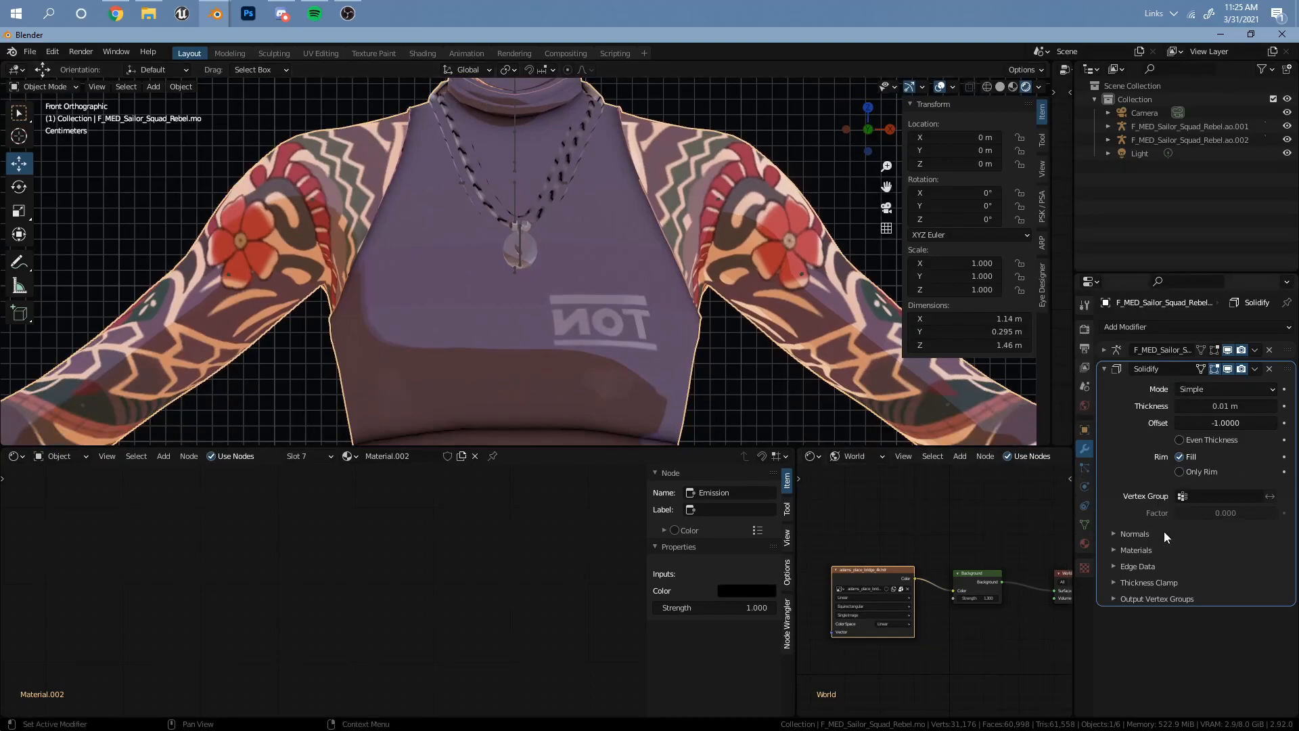
pyautogui.click(1181, 456)
pyautogui.click(1183, 457)
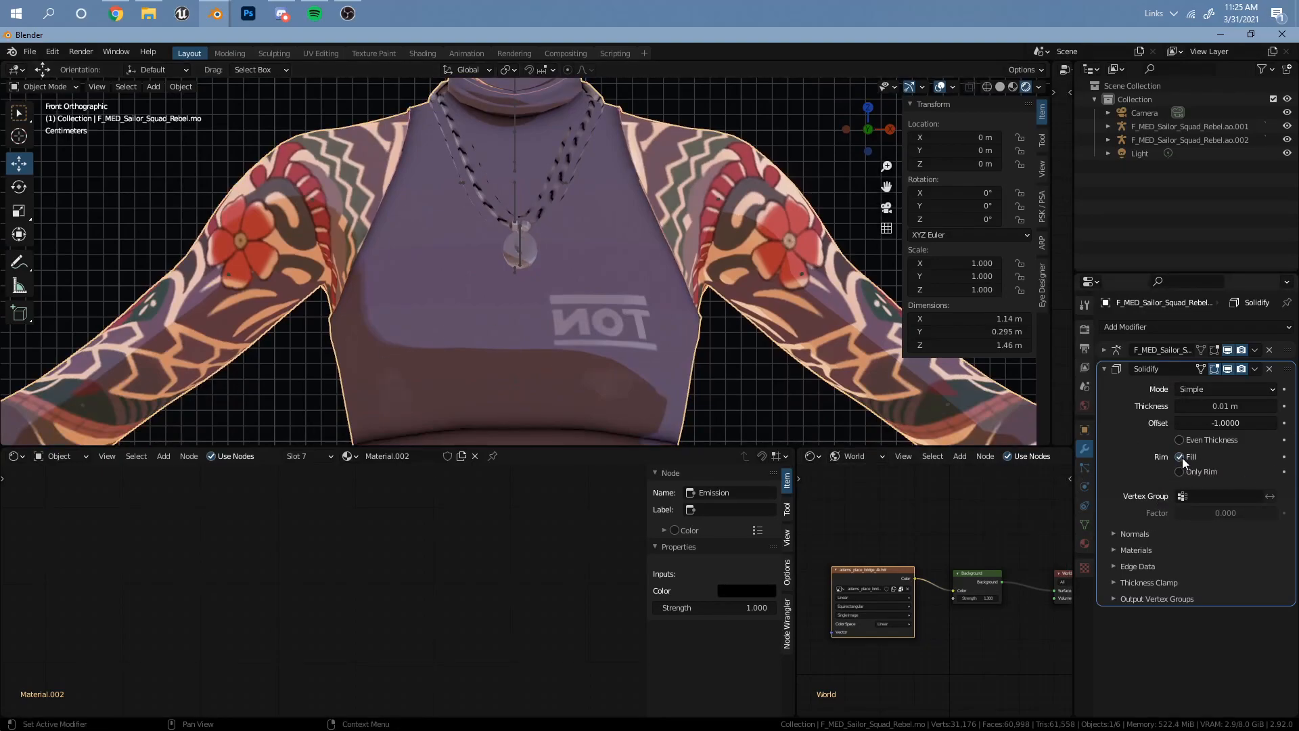
pyautogui.click(1121, 534)
pyautogui.click(1183, 553)
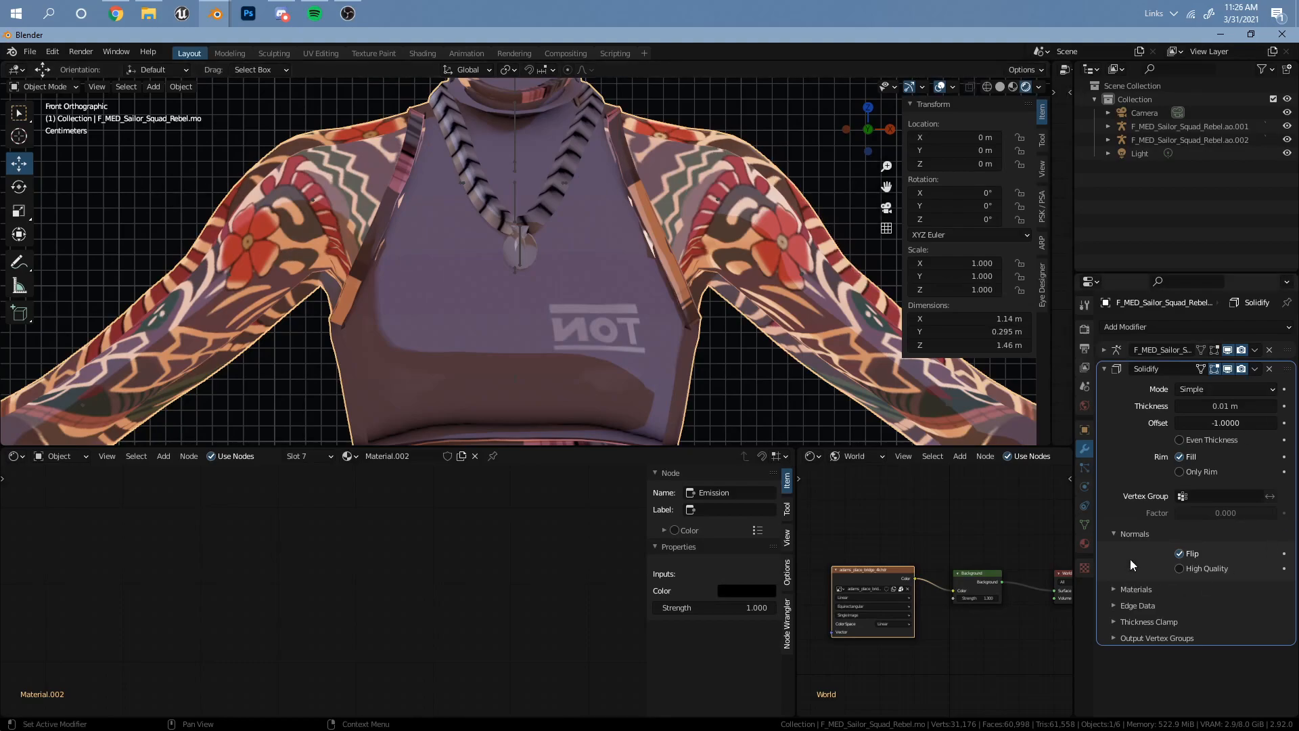
# Set the Solidify modifier's Material Offset to 8 so the shell uses the black emission material
pyautogui.click(1139, 587)
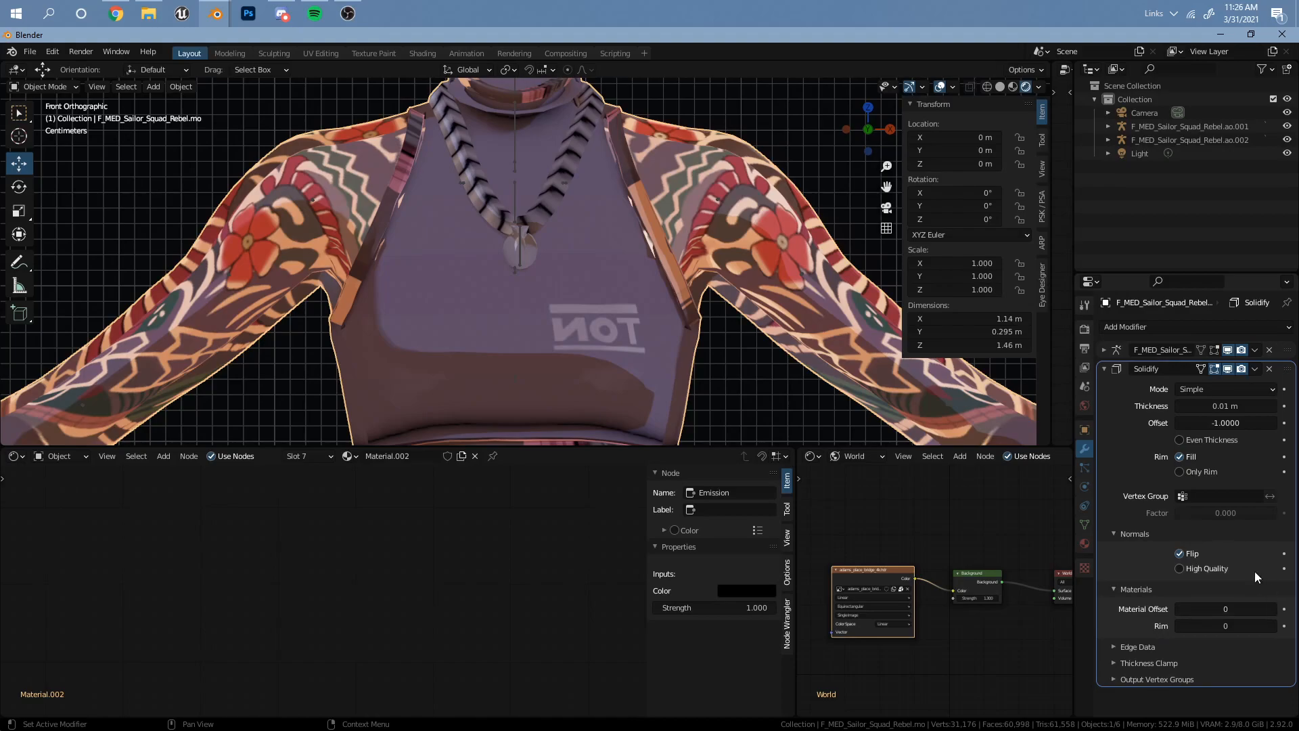
pyautogui.click(1085, 545)
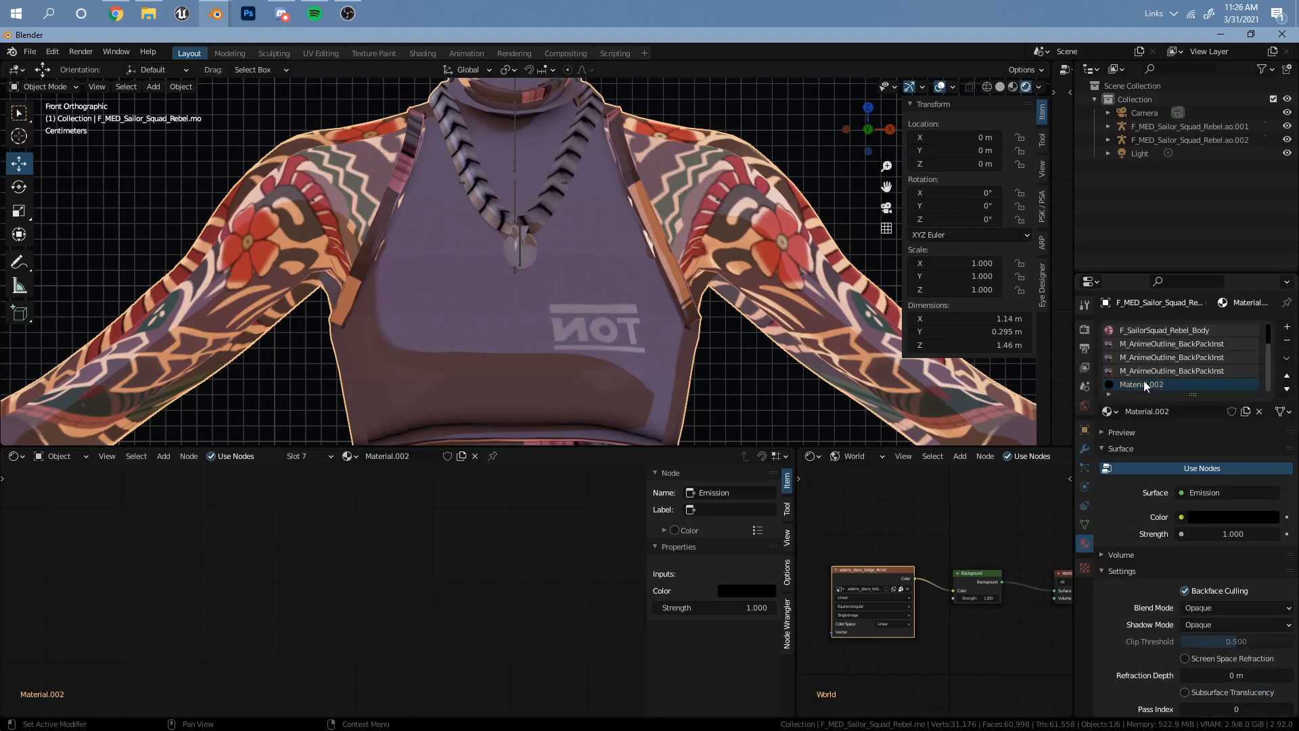
pyautogui.click(1085, 449)
pyautogui.click(1231, 608)
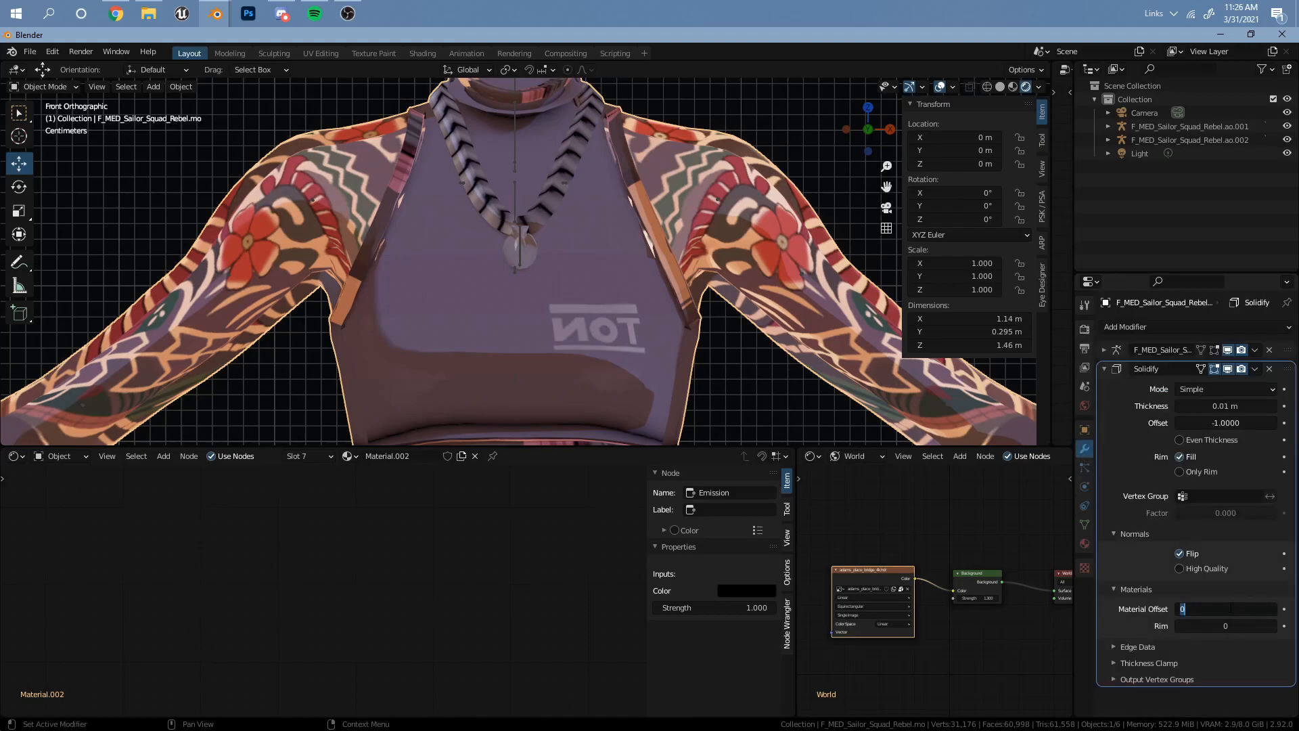
pyautogui.press('Return')
# Examine the black outline shell around the torso, neck and arms from several zoom levels
pyautogui.scroll(-3, 564, 214)
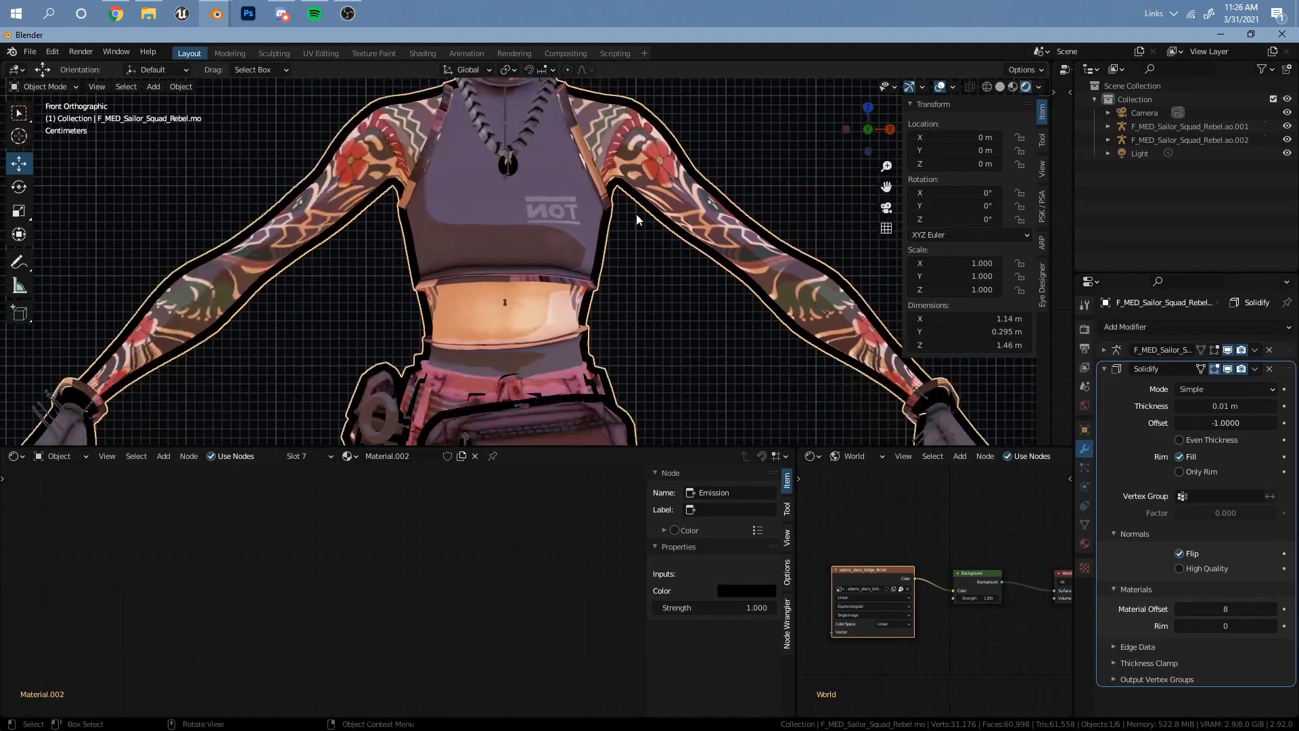
pyautogui.click(732, 154)
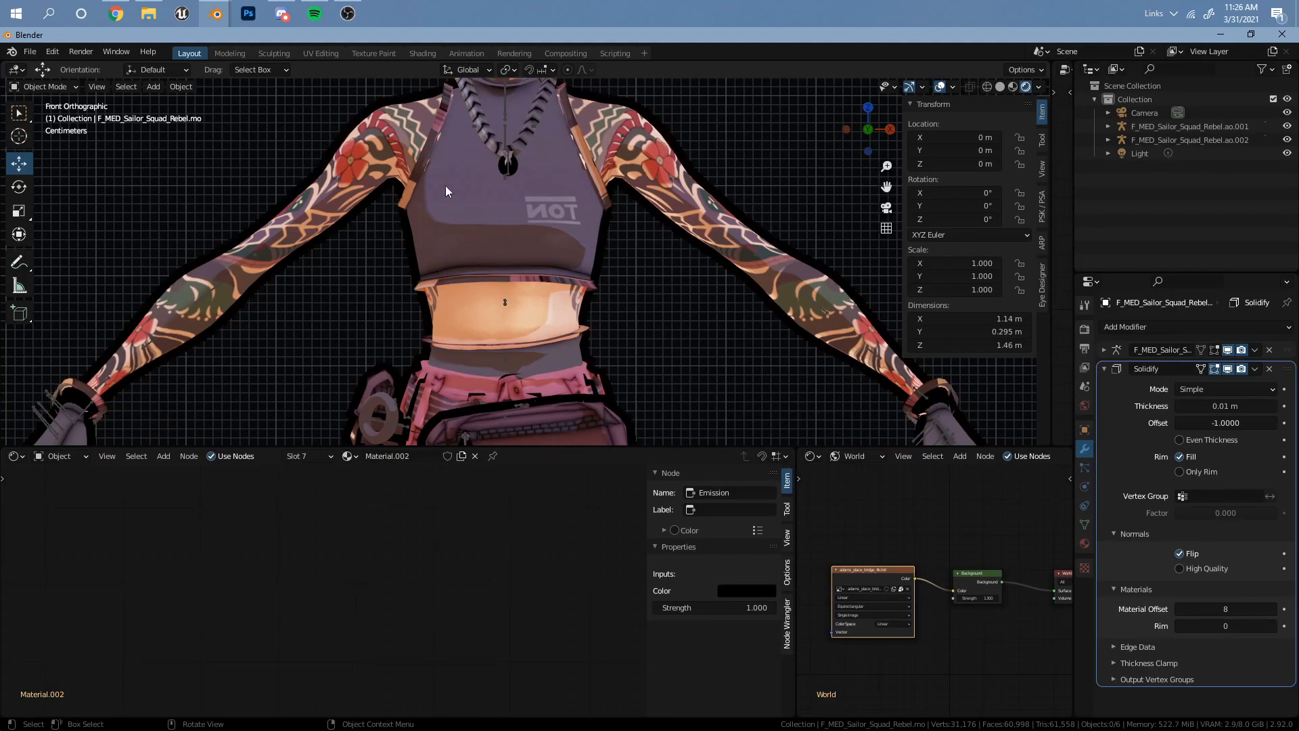
pyautogui.keyDown('shift'); pyautogui.moveTo(489, 187); pyautogui.dragTo(495, 261, button='middle'); pyautogui.keyUp('shift')
pyautogui.scroll(1, 541, 254)
pyautogui.moveTo(576, 211)
pyautogui.keyDown('shift'); pyautogui.mouseDown(button='middle')
pyautogui.moveTo(591, 254)
pyautogui.moveTo(573, 193)
pyautogui.mouseUp(button='middle'); pyautogui.keyUp('shift')
pyautogui.scroll(-4, 461, 266)
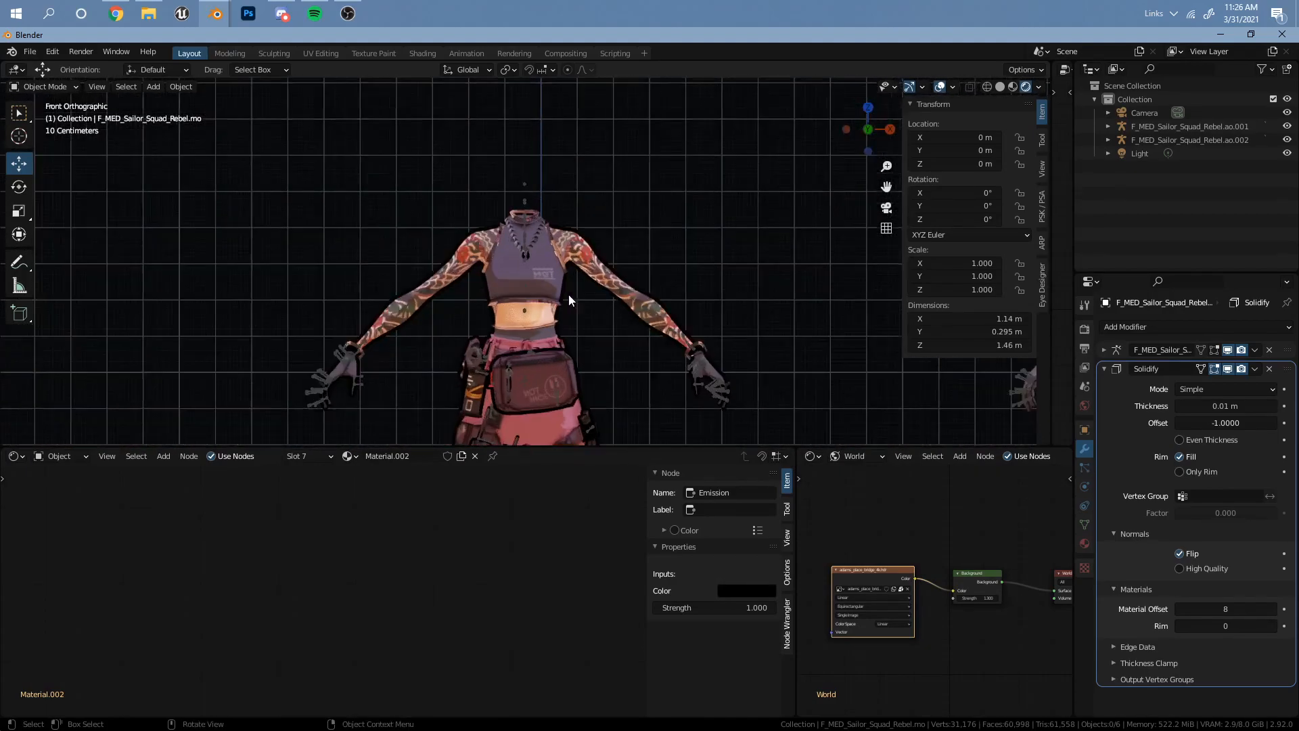
pyautogui.scroll(4, 570, 235)
pyautogui.click(635, 280)
pyautogui.keyDown('shift'); pyautogui.moveTo(635, 281); pyautogui.dragTo(628, 292, button='middle'); pyautogui.keyUp('shift')
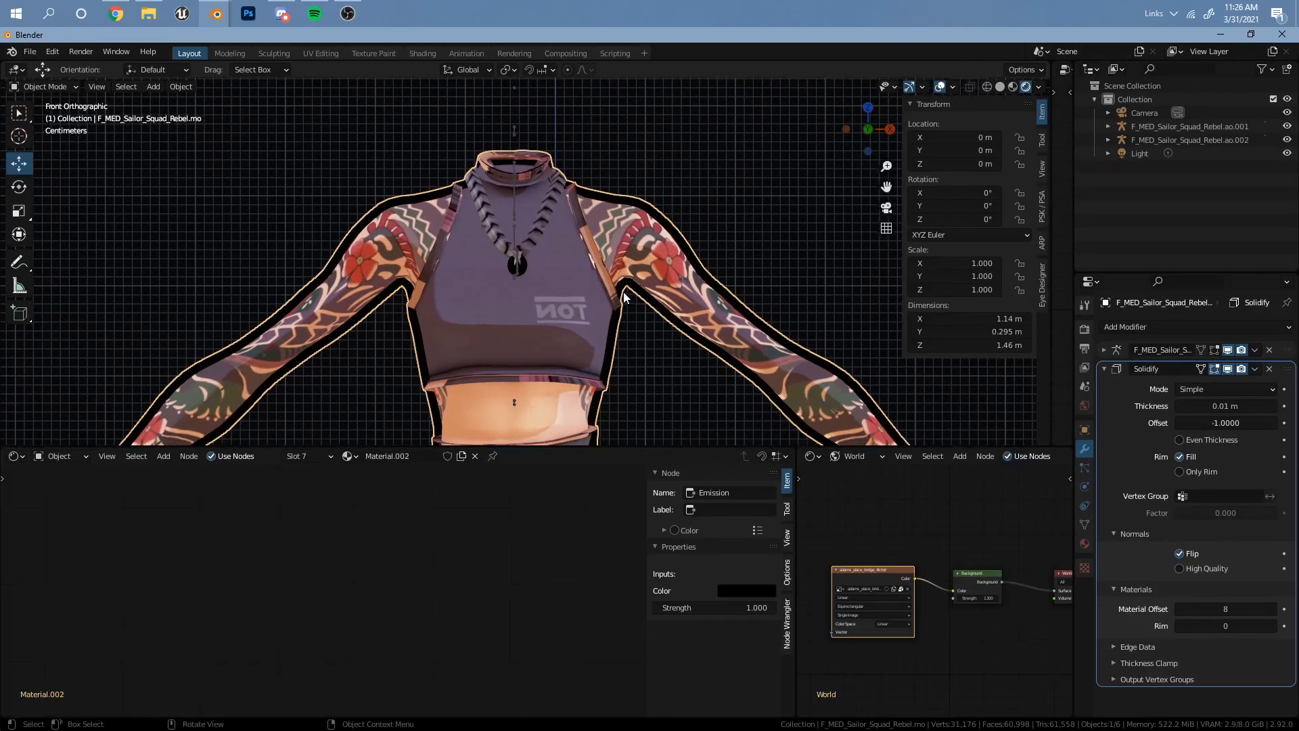
# Try a Solidify thickness of -0.001 m and check the outline around the upper body
pyautogui.doubleClick(1240, 407)
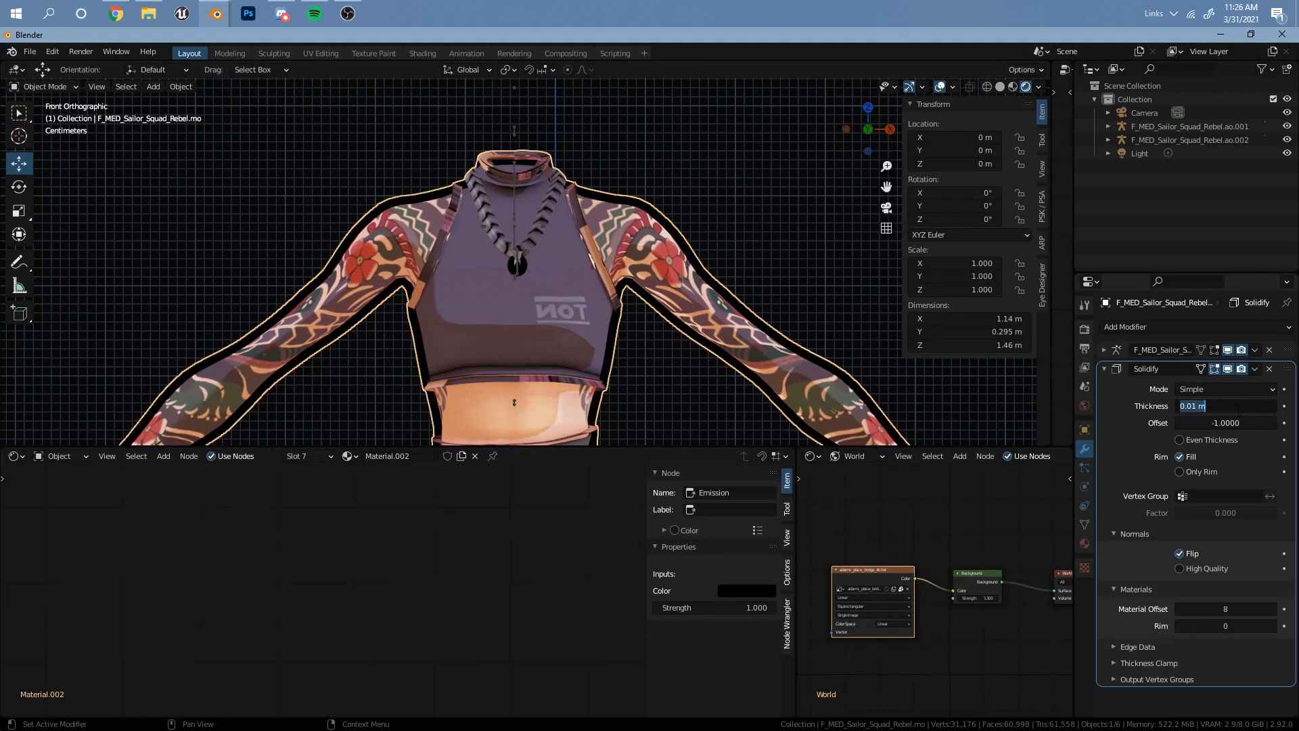
pyautogui.press('BackSpace')
pyautogui.write('-.001')
pyautogui.press('Return')
pyautogui.scroll(3, 810, 253)
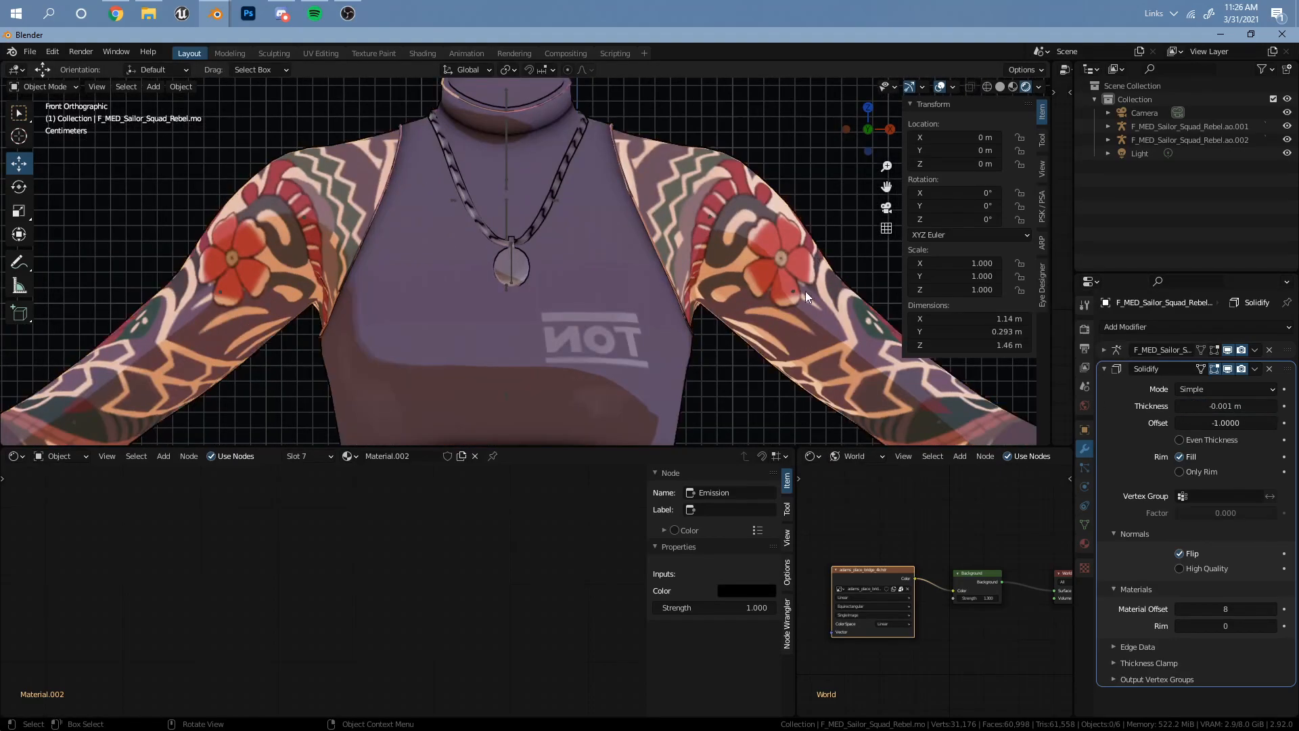
pyautogui.moveTo(337, 245)
pyautogui.keyDown('shift'); pyautogui.mouseDown(button='middle')
pyautogui.moveTo(486, 274)
pyautogui.moveTo(334, 235)
pyautogui.mouseUp(button='middle'); pyautogui.keyUp('shift')
# Set the Solidify modifier's thickness to -0.003 m
pyautogui.click(1239, 406)
pyautogui.click(1194, 406)
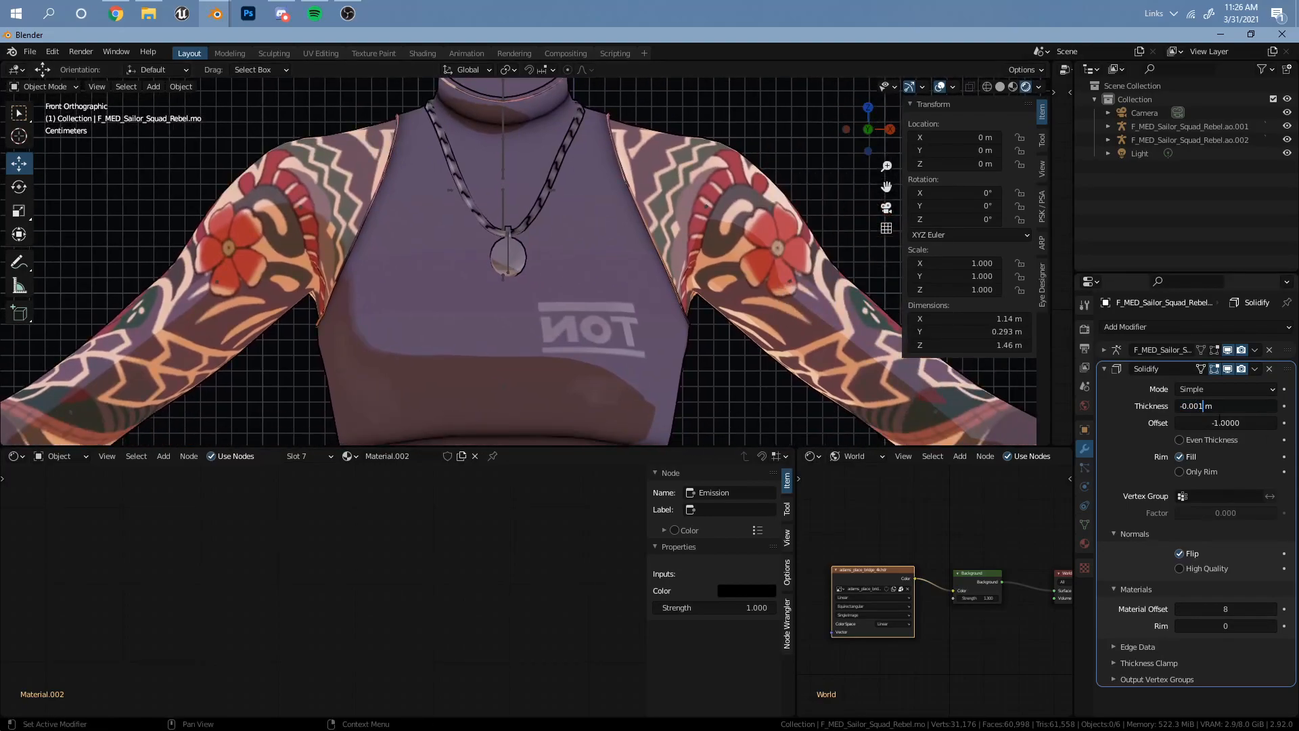
pyautogui.press('BackSpace')
pyautogui.write('3')
pyautogui.press('Return')
# Enable the Transparent film option in the render settings and check the outlined character against the background
pyautogui.click(1085, 331)
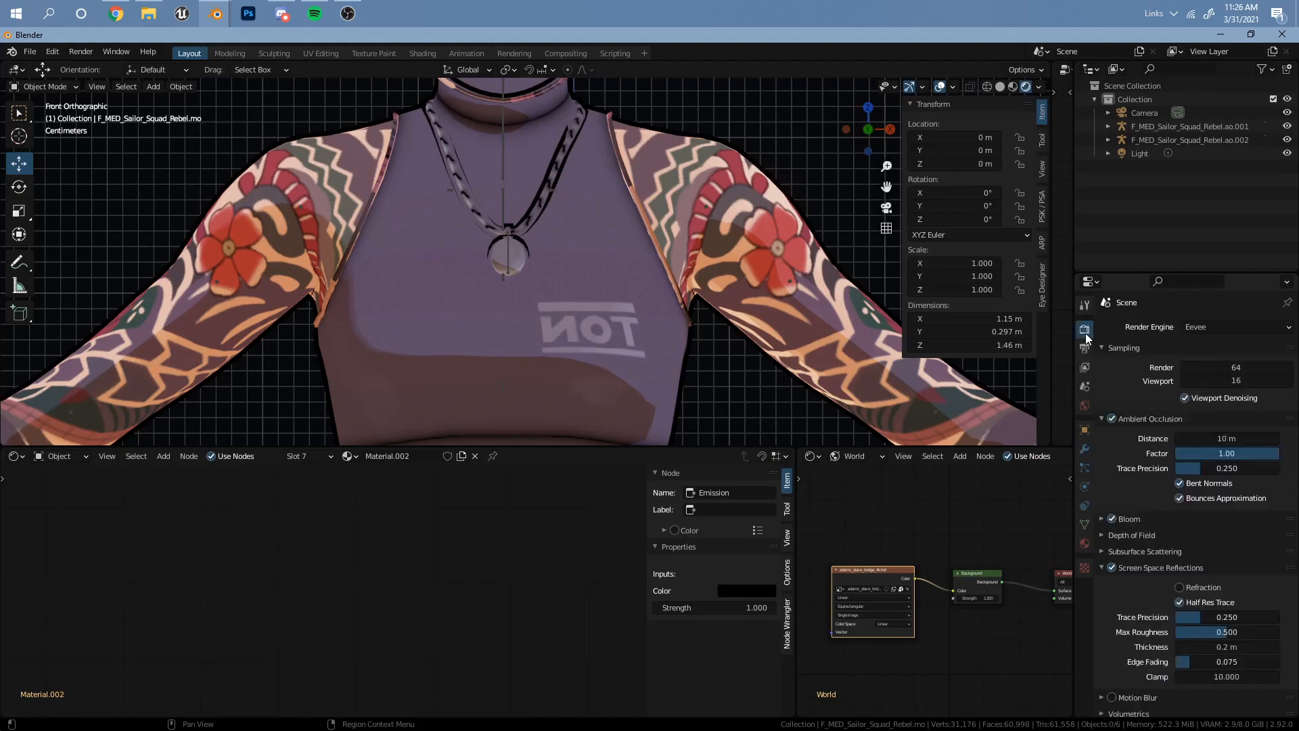
pyautogui.scroll(-6, 1133, 595)
pyautogui.click(1117, 632)
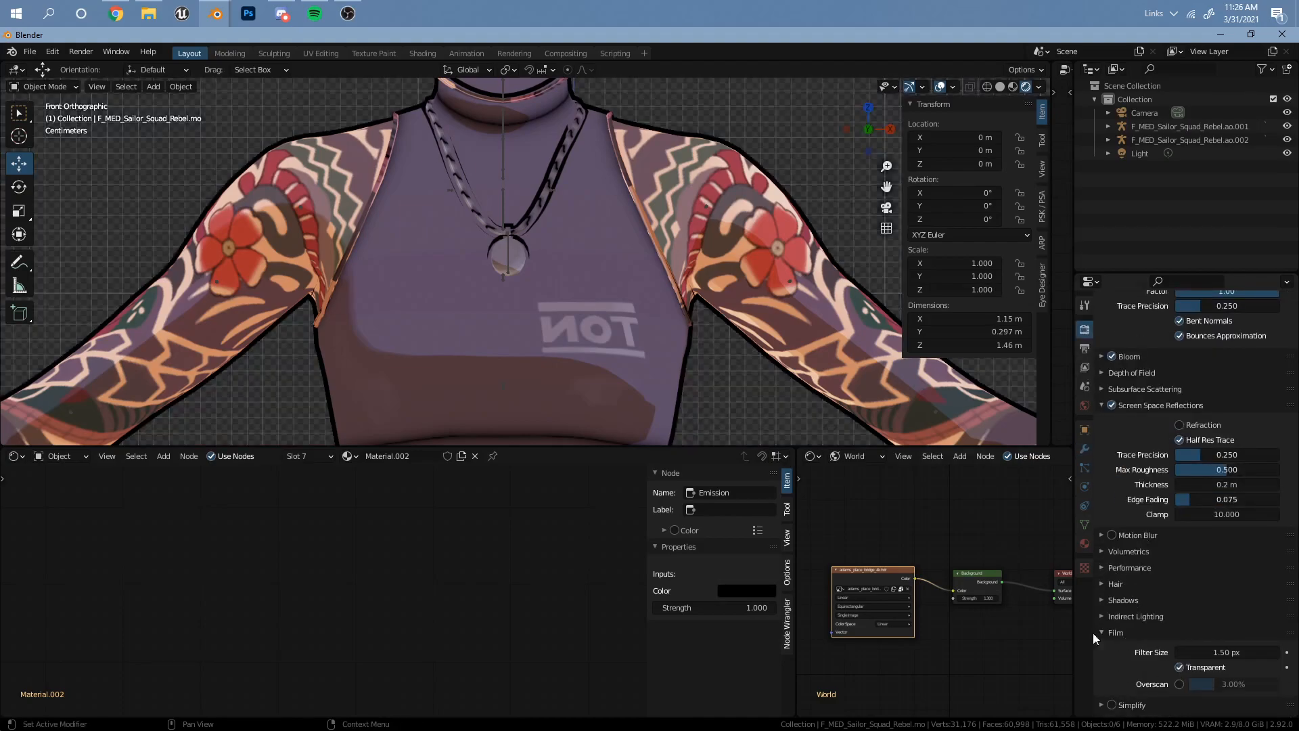
pyautogui.scroll(-3, 640, 212)
pyautogui.keyDown('shift'); pyautogui.moveTo(674, 234); pyautogui.dragTo(674, 206, button='middle'); pyautogui.keyUp('shift')
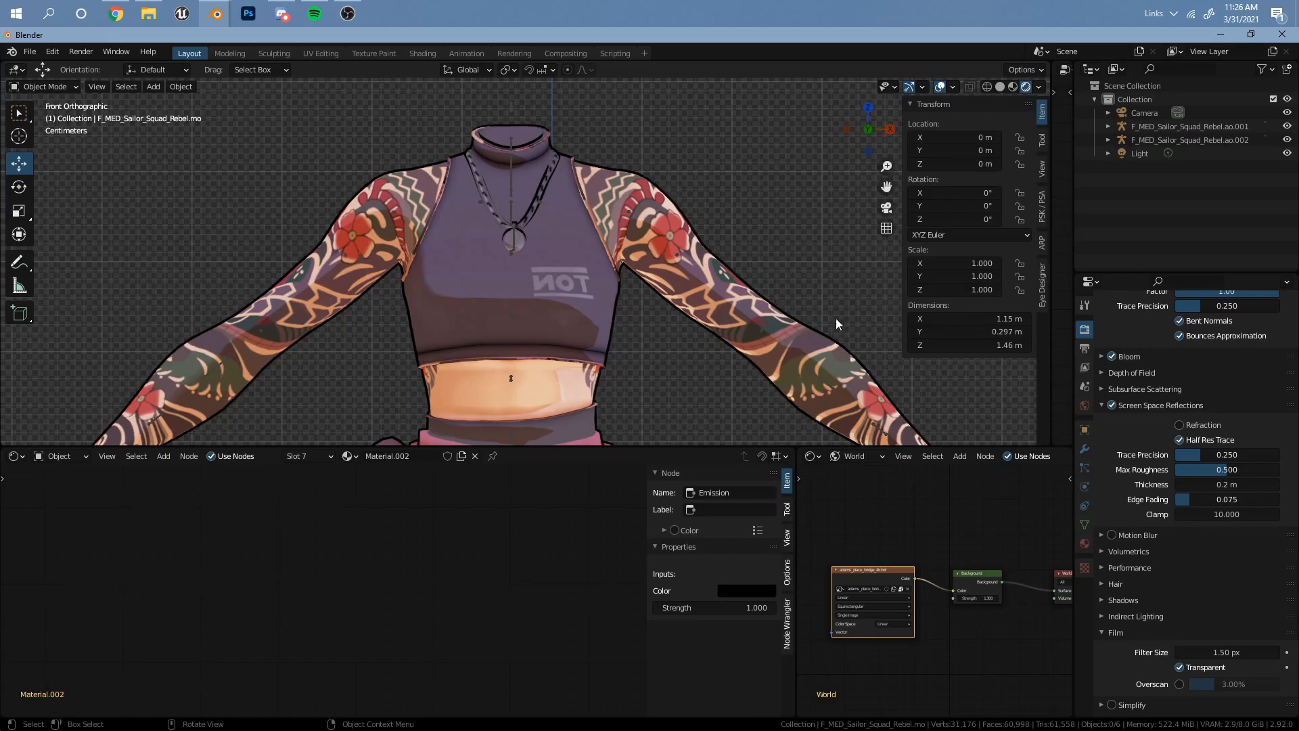
pyautogui.scroll(-3, 697, 237)
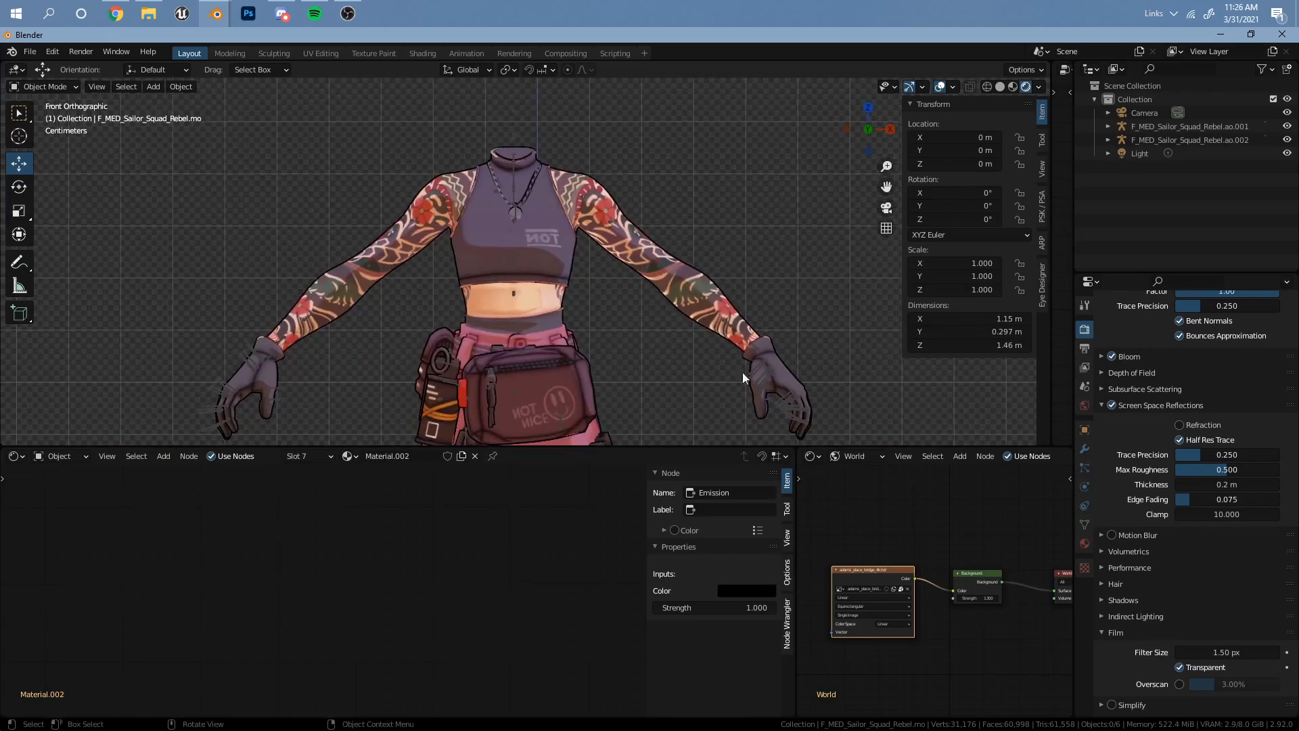
# Bring up the Solidify modifier settings and examine the outline on the neck, waist and front pouch's zipper
pyautogui.click(1085, 449)
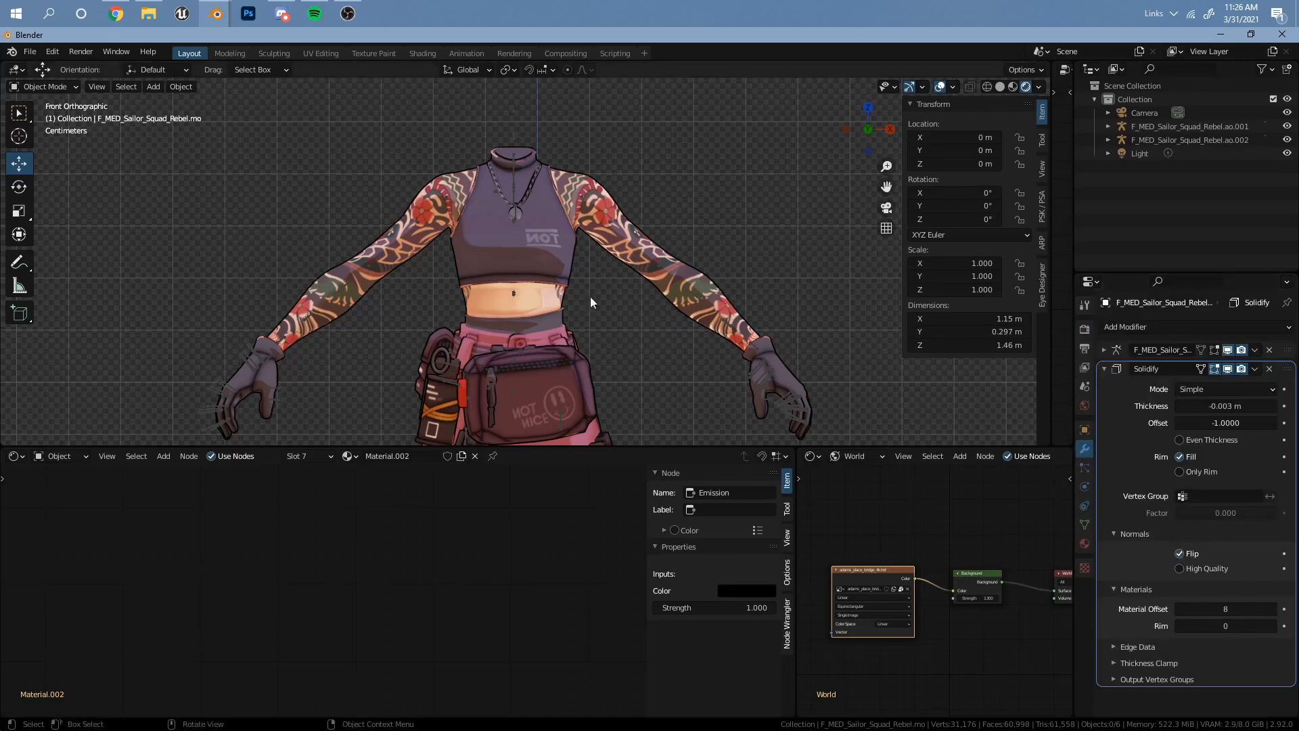
pyautogui.scroll(10, 551, 282)
pyautogui.scroll(-6, 557, 265)
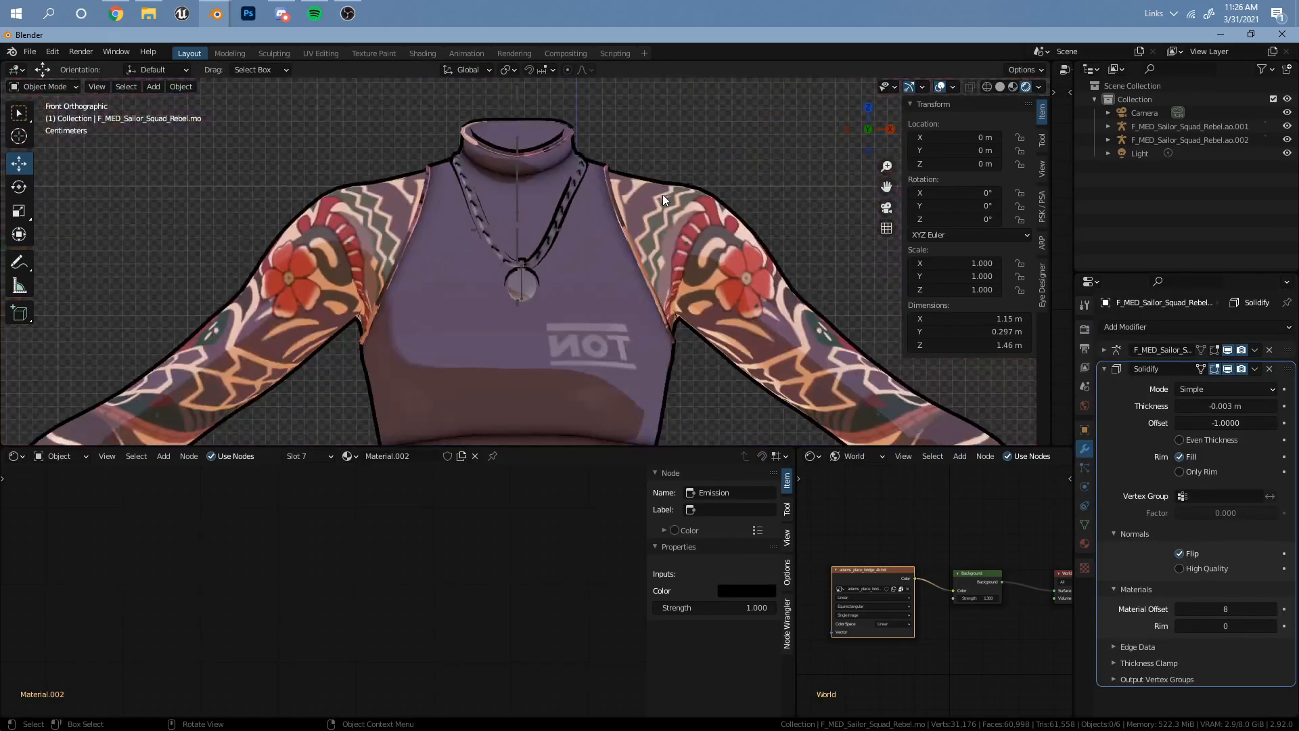
pyautogui.keyDown('shift'); pyautogui.scroll(-8, 629, 193); pyautogui.keyUp('shift')
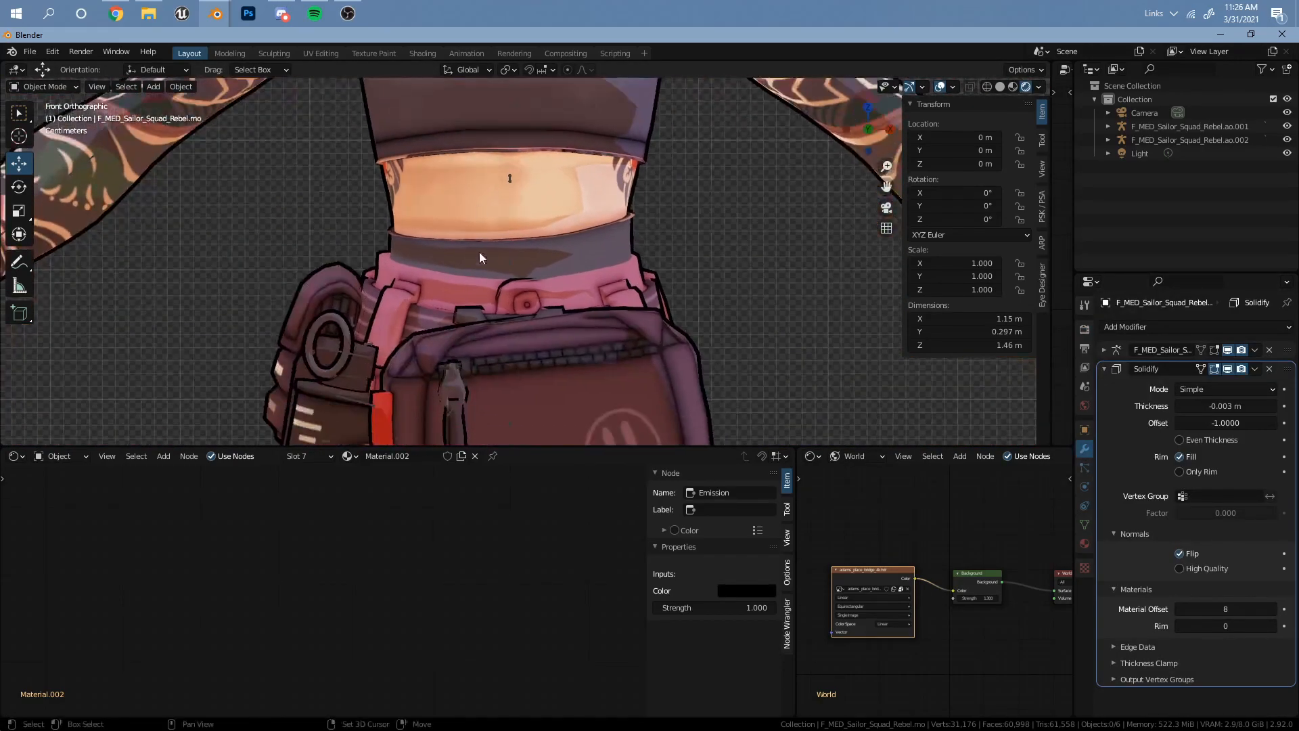
pyautogui.keyDown('shift'); pyautogui.scroll(-4, 506, 352); pyautogui.keyUp('shift')
pyautogui.scroll(6, 595, 204)
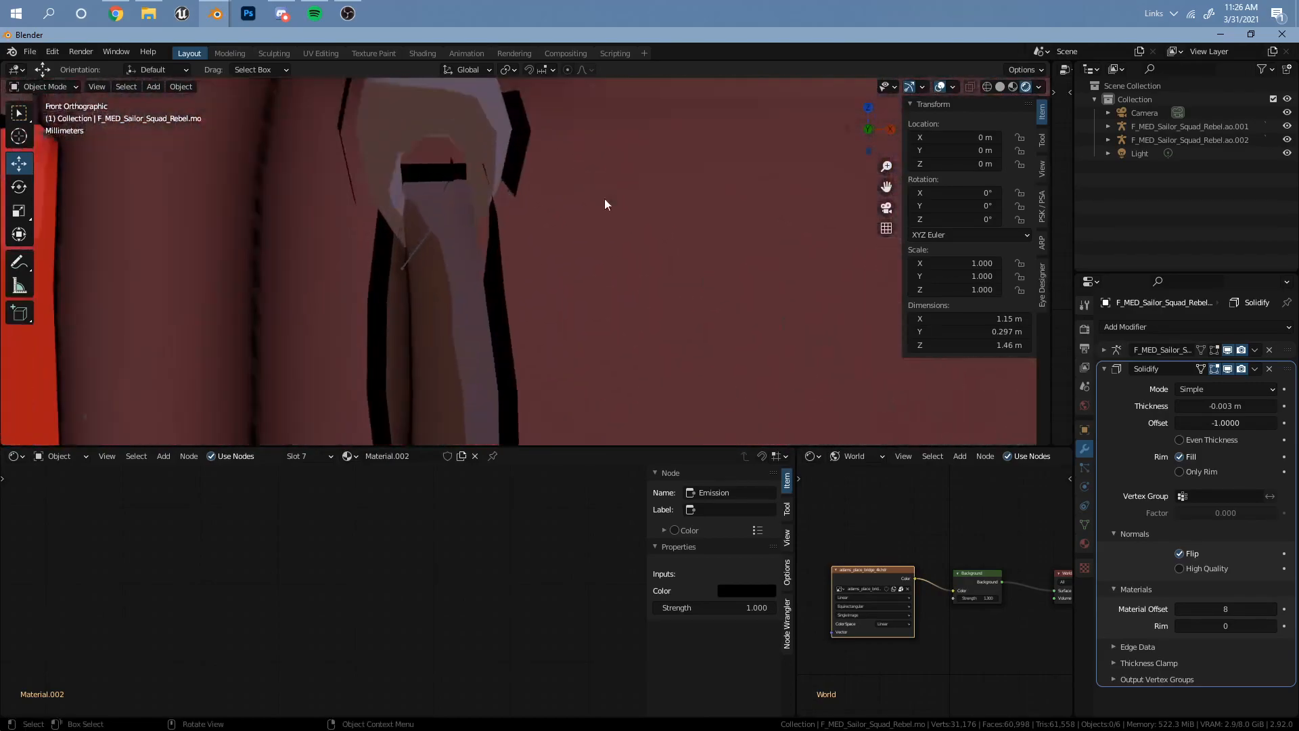
pyautogui.scroll(-6, 644, 153)
pyautogui.keyDown('shift'); pyautogui.scroll(4, 613, 246); pyautogui.keyUp('shift')
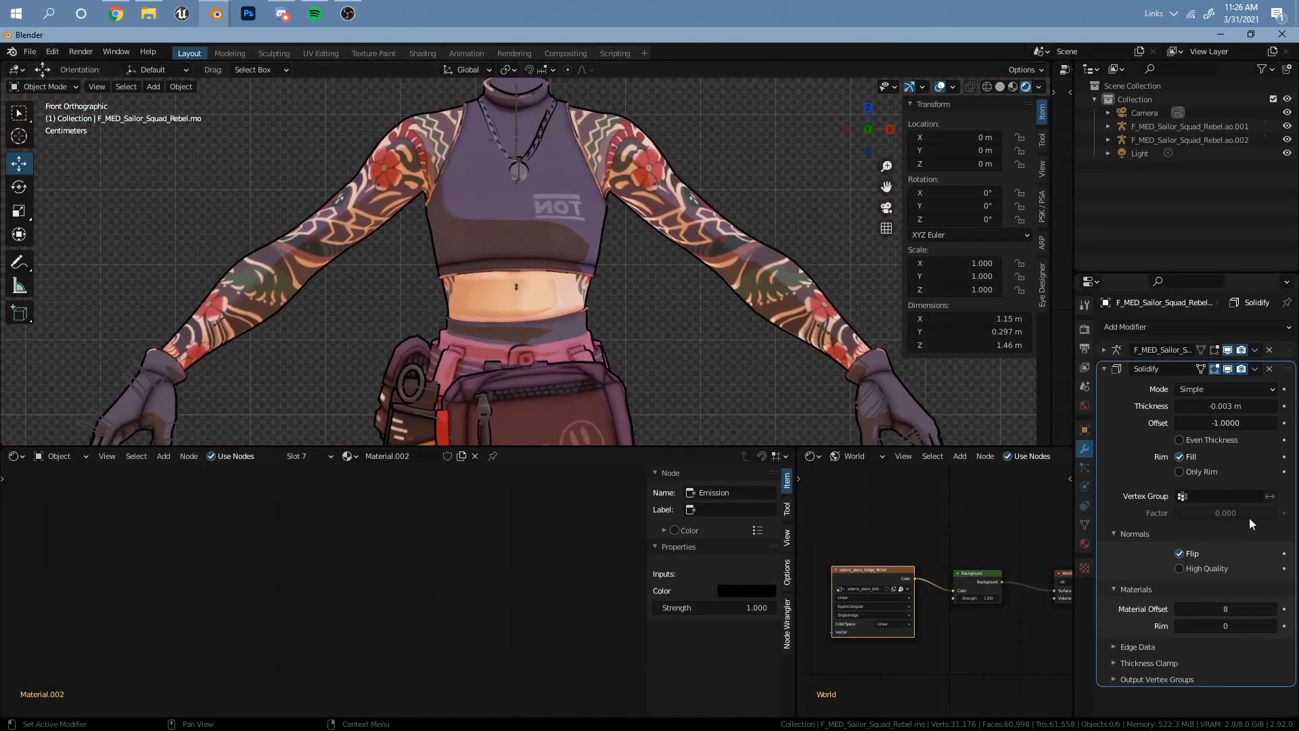
# Set the Solidify modifier's thickness clamp to 2 and check the outline on the front pouch and its zipper pull
pyautogui.click(1151, 663)
pyautogui.click(1207, 676)
pyautogui.write('2')
pyautogui.press('Return')
pyautogui.keyDown('shift'); pyautogui.moveTo(511, 181); pyautogui.dragTo(511, 202, button='middle'); pyautogui.keyUp('shift')
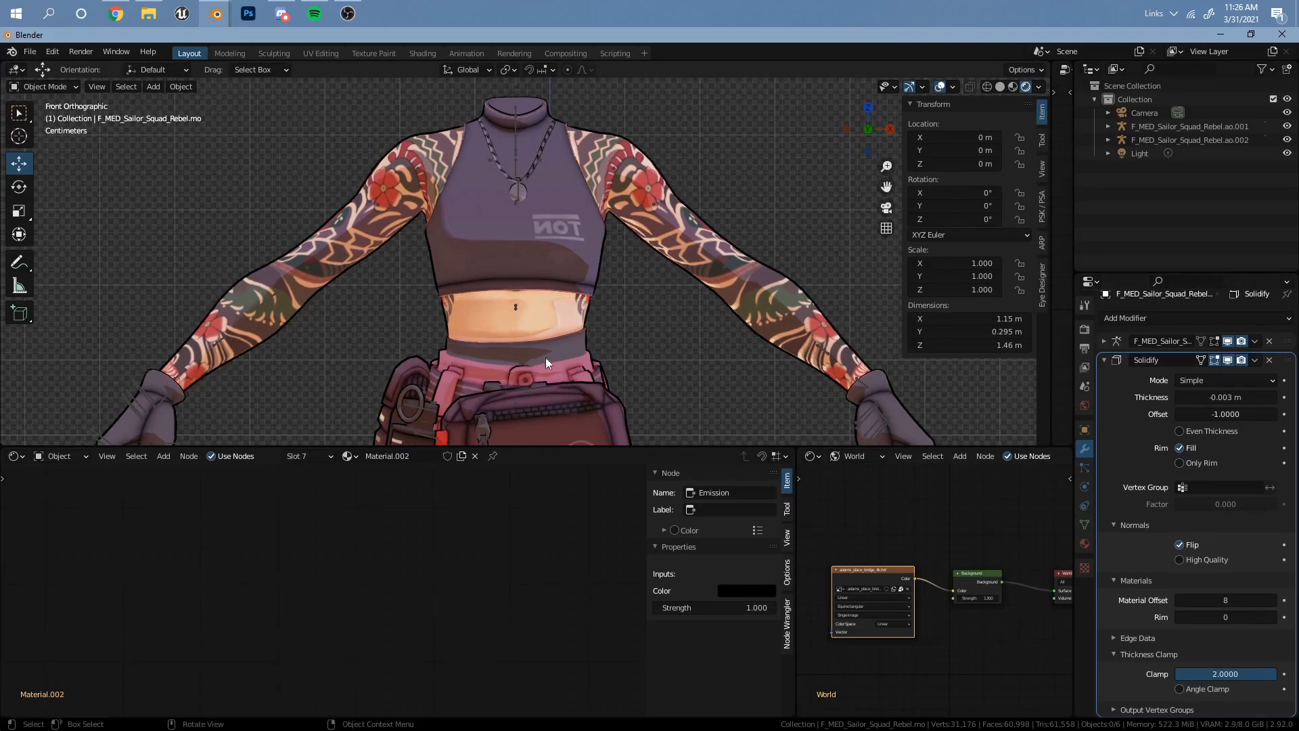
pyautogui.keyDown('shift'); pyautogui.moveTo(545, 323); pyautogui.dragTo(520, 233, button='middle'); pyautogui.keyUp('shift')
pyautogui.scroll(3, 546, 266)
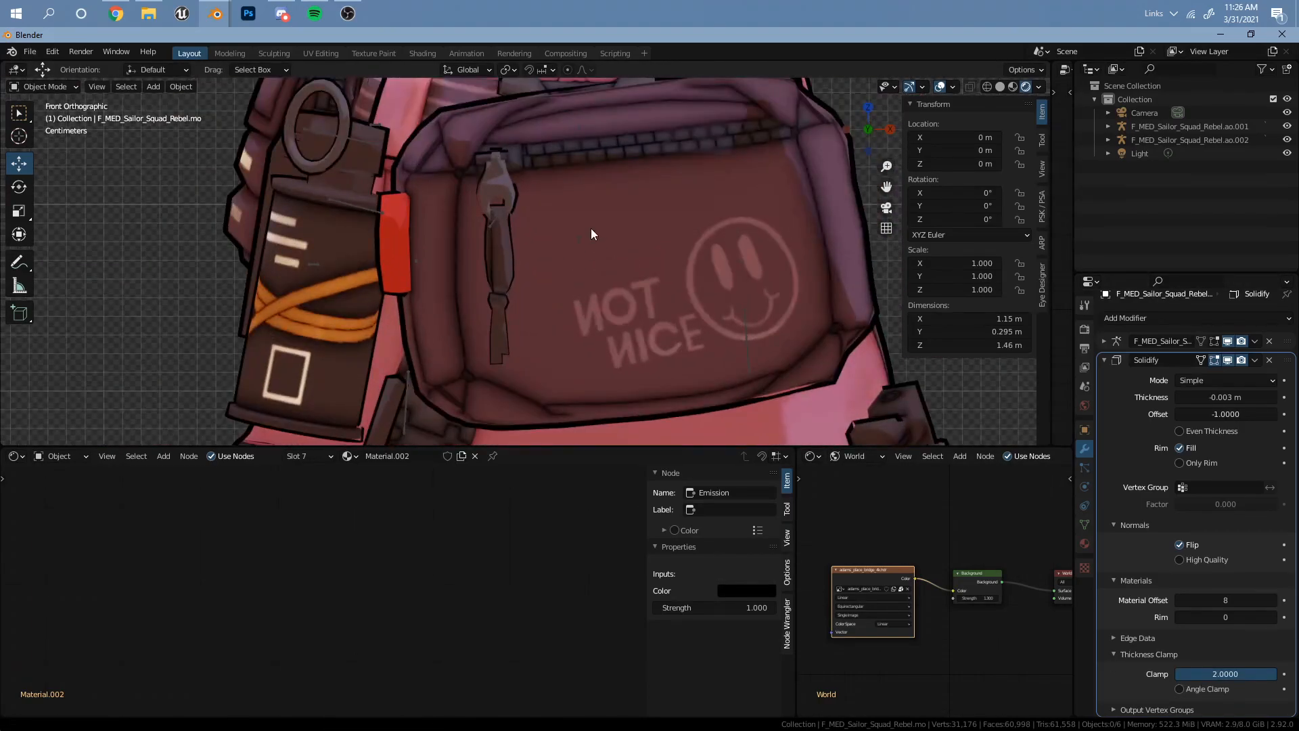
pyautogui.scroll(4, 591, 229)
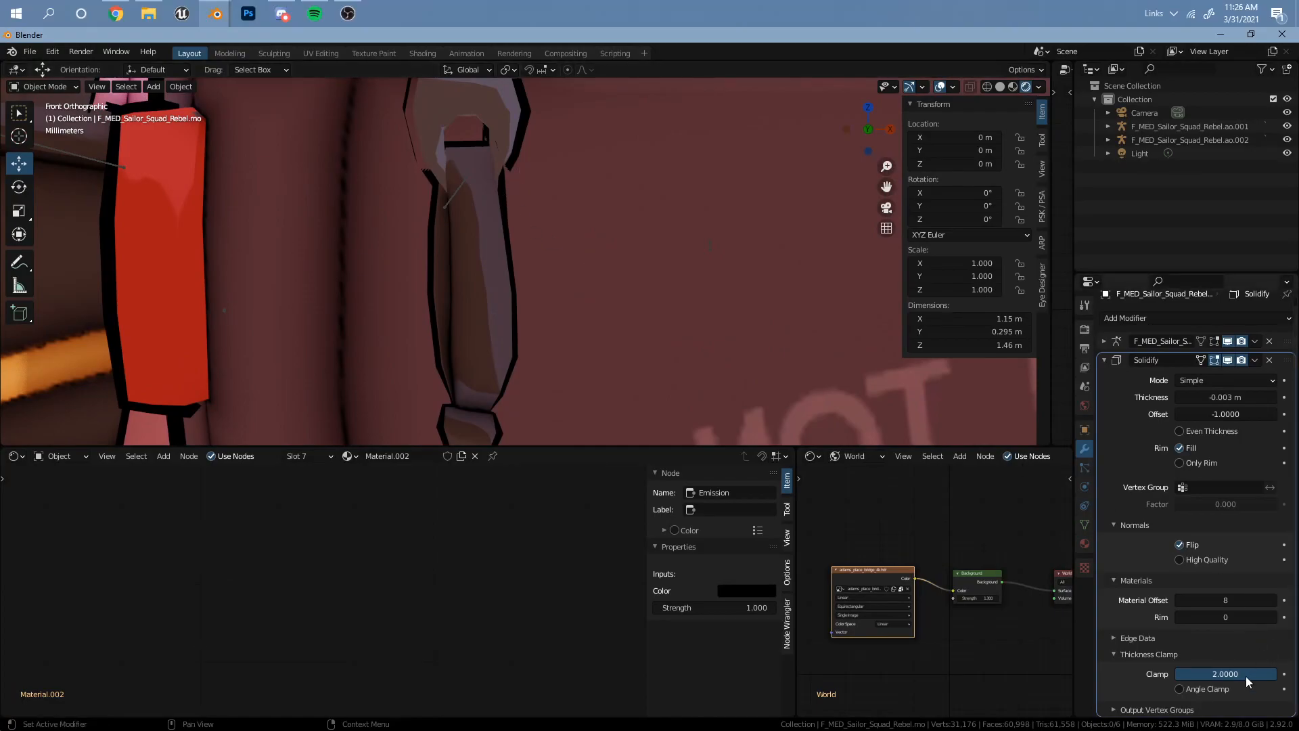
pyautogui.scroll(-8, 583, 226)
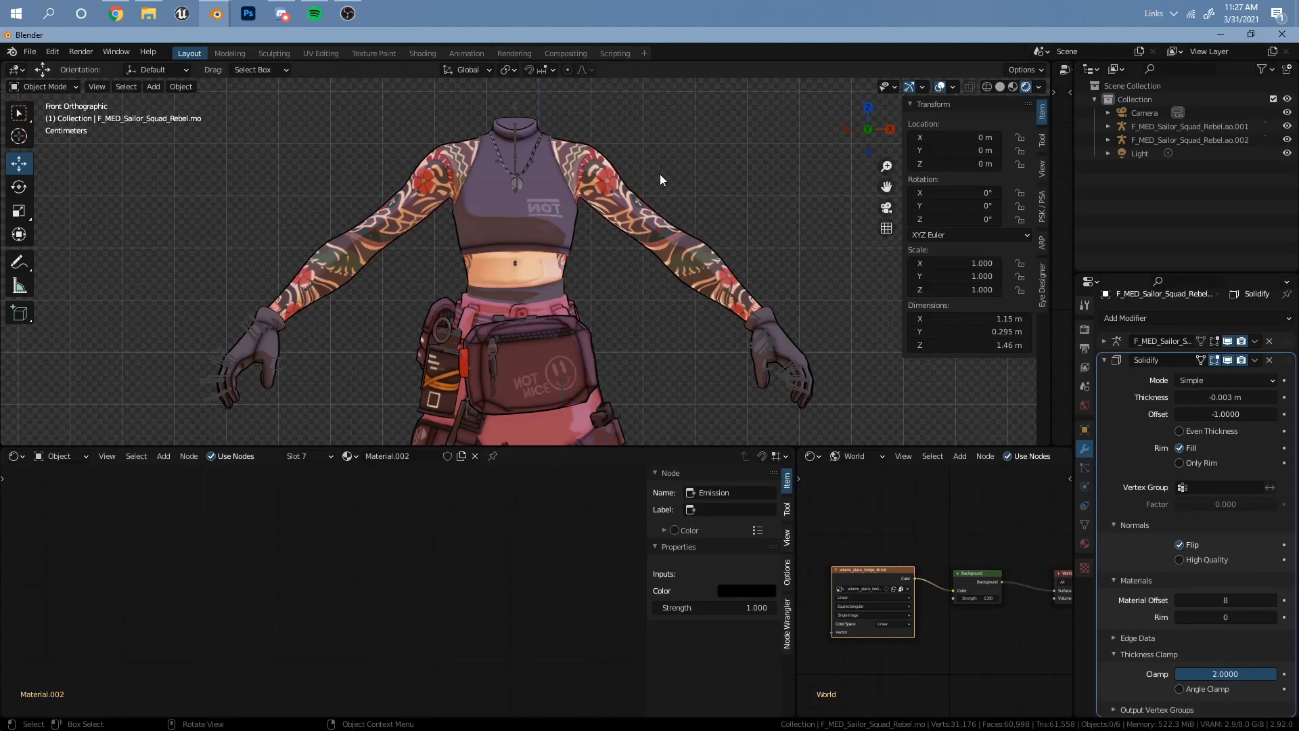
# Examine the thin trim strips along the turtleneck collar, crop top hem and waistband for outline flaws
pyautogui.scroll(5, 628, 145)
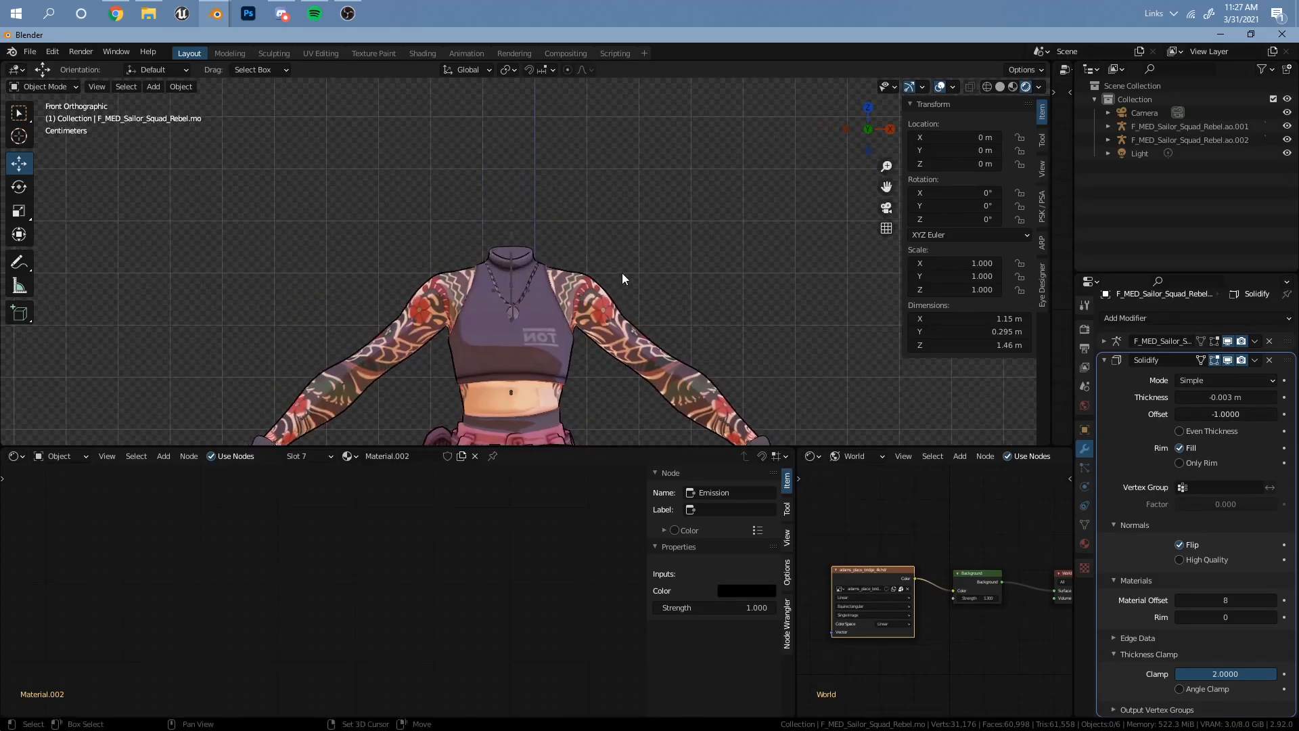
pyautogui.scroll(2, 519, 300)
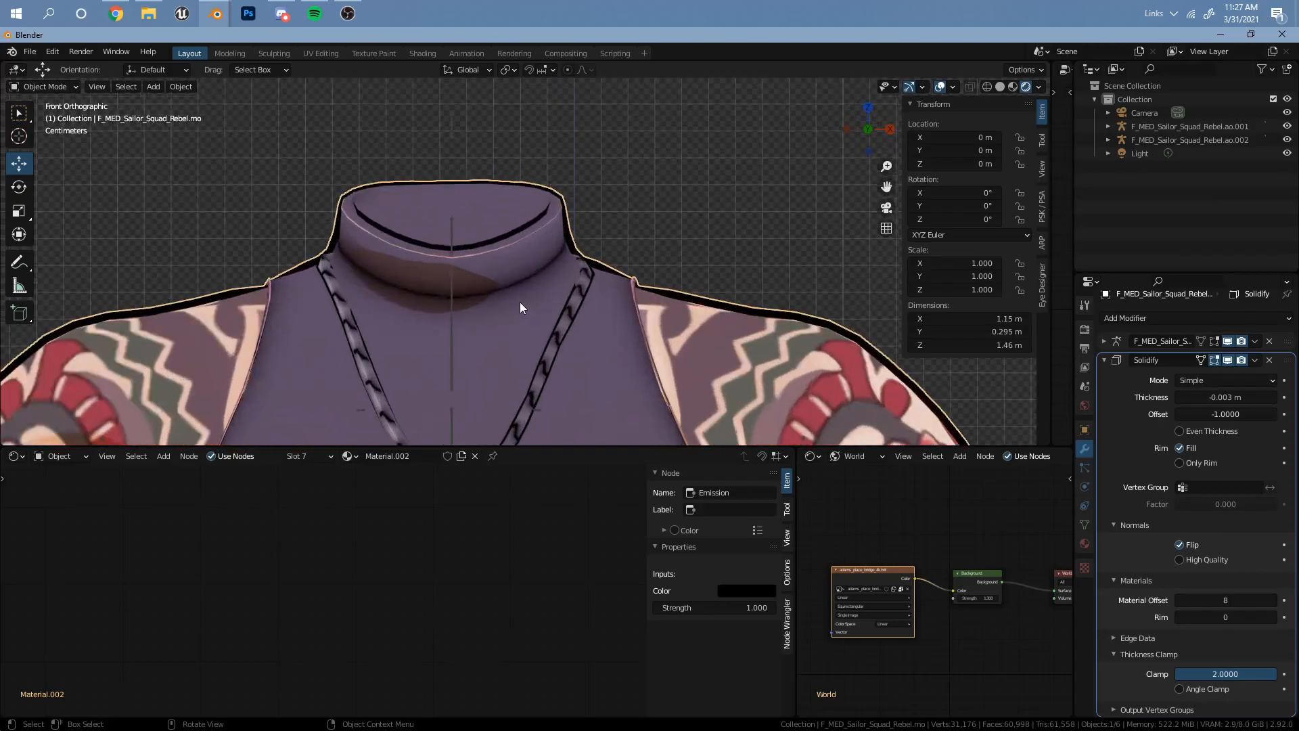
pyautogui.scroll(-7, 521, 302)
pyautogui.scroll(-2, 614, 251)
pyautogui.scroll(7, 541, 283)
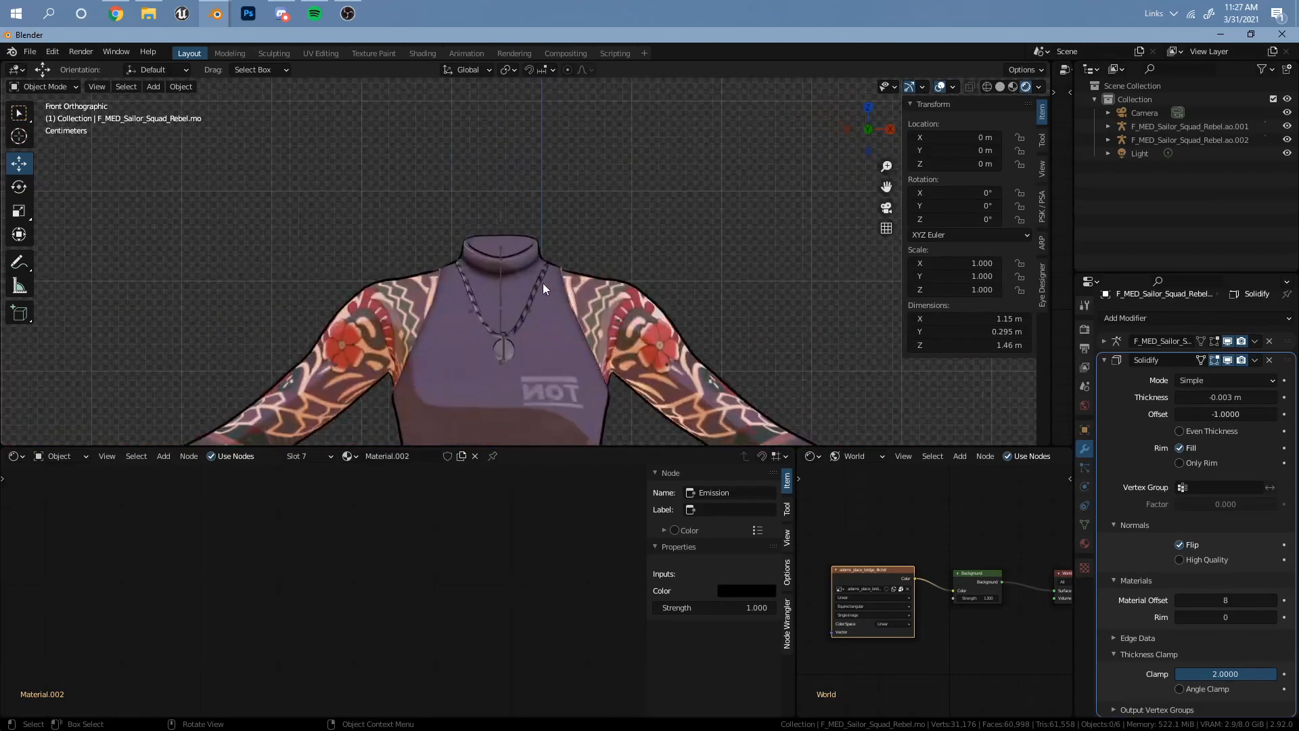
pyautogui.moveTo(561, 272)
pyautogui.mouseDown(button='middle')
pyautogui.moveTo(559, 284)
pyautogui.moveTo(559, 266)
pyautogui.mouseUp(button='middle')
pyautogui.click(868, 131)
pyautogui.scroll(-5, 526, 164)
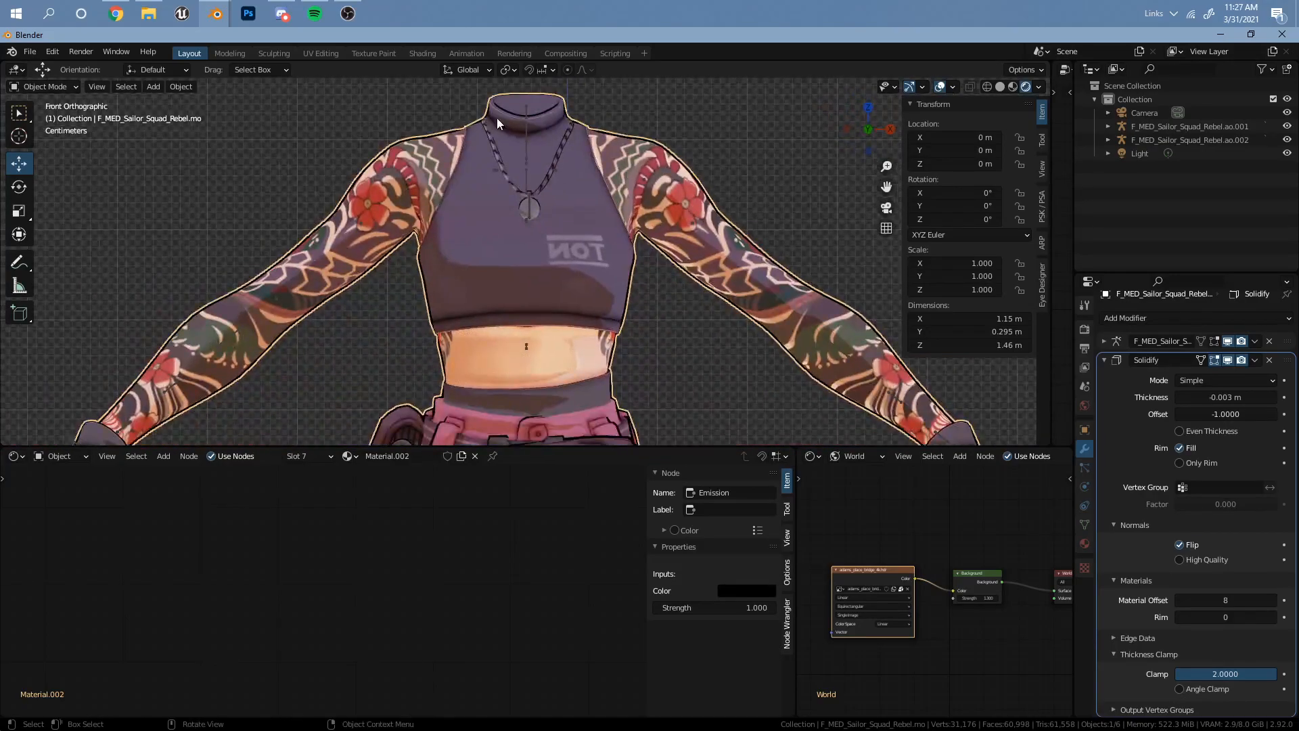
pyautogui.scroll(6, 534, 247)
pyautogui.scroll(5, 449, 203)
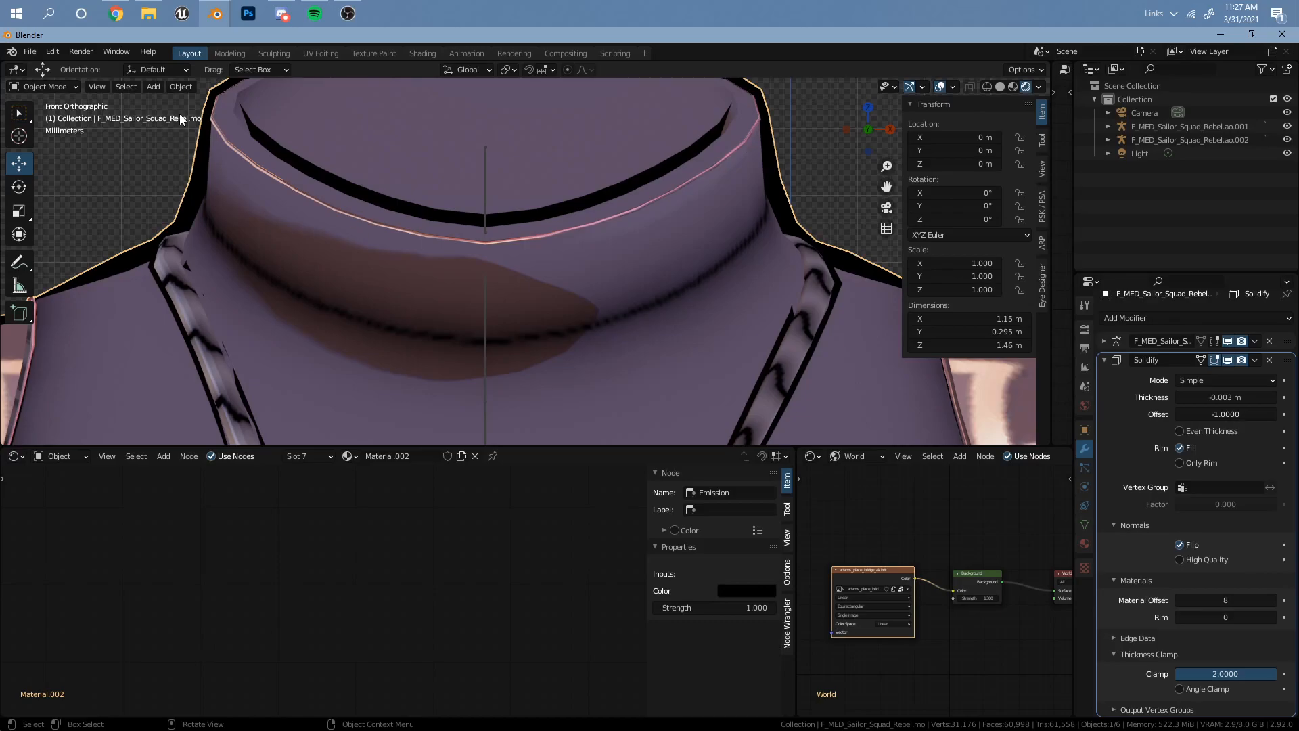
pyautogui.scroll(-6, 649, 252)
pyautogui.scroll(7, 614, 241)
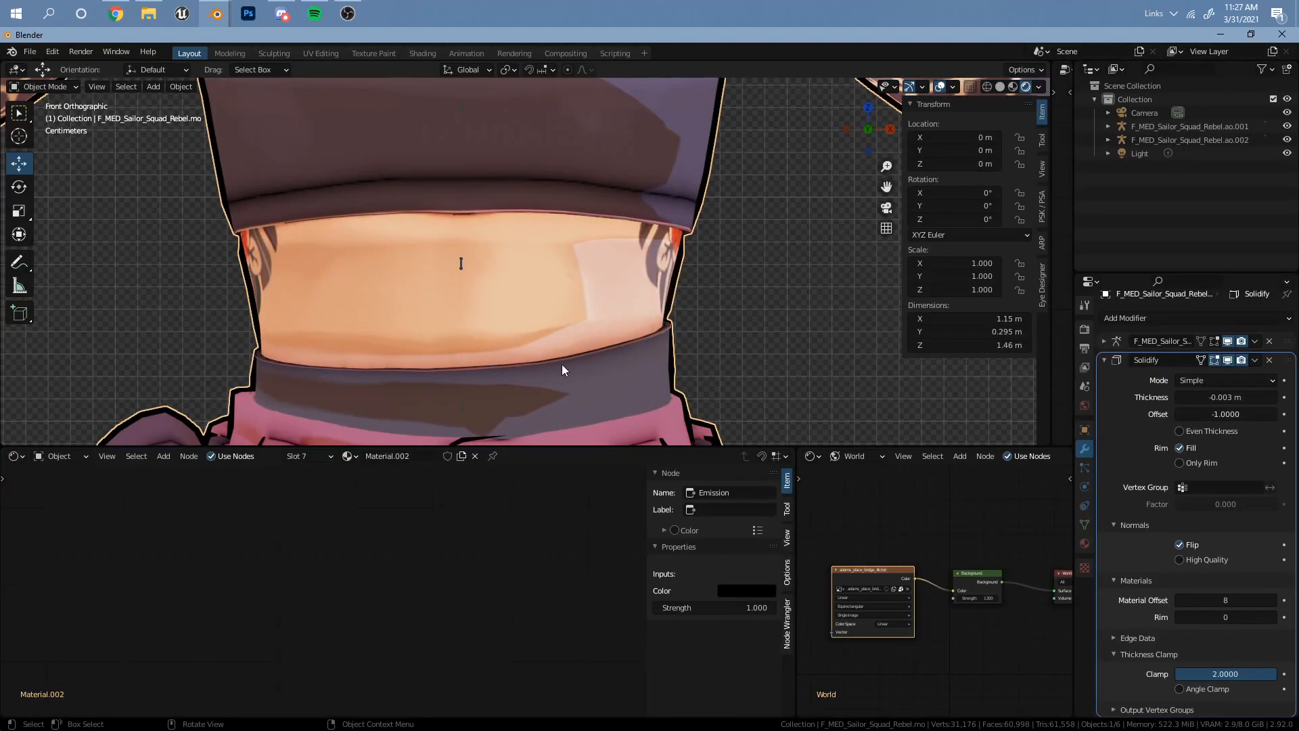
pyautogui.scroll(-5, 581, 357)
# Enter Edit Mode on the character mesh and switch to edge selection, with the turtleneck collar in close-up
pyautogui.press('Tab')
pyautogui.scroll(2, 595, 299)
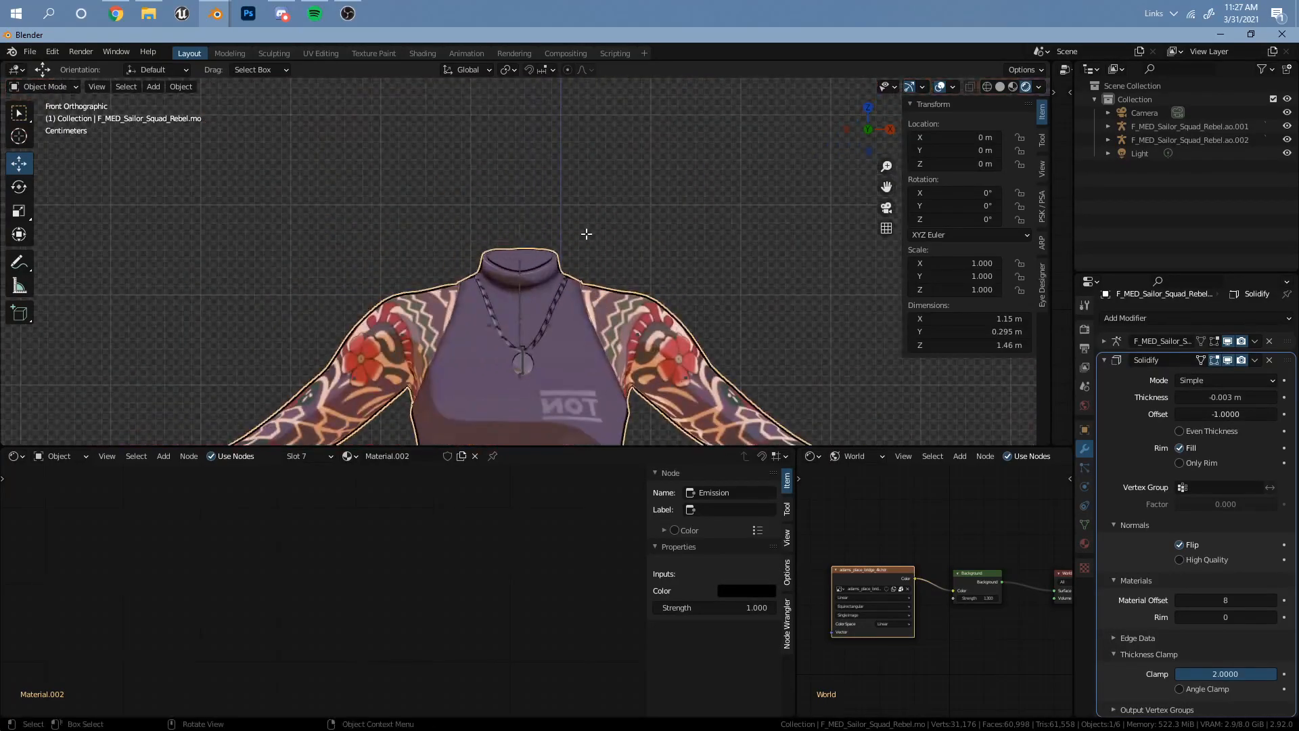
pyautogui.moveTo(586, 225); pyautogui.dragTo(553, 266, button='middle')
pyautogui.scroll(4, 523, 309)
pyautogui.scroll(3, 453, 298)
pyautogui.scroll(-6, 453, 299)
pyautogui.press('b')
pyautogui.press('Escape')
pyautogui.scroll(5, 476, 244)
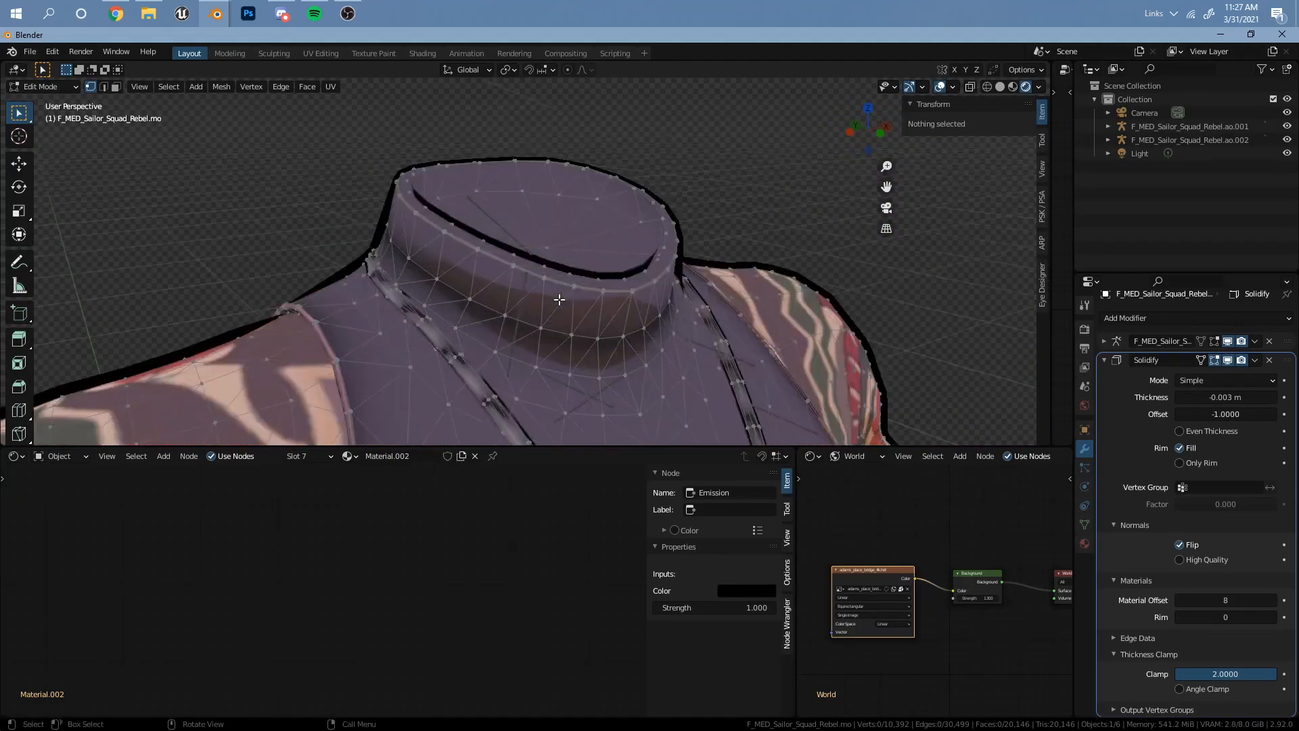
pyautogui.click(103, 86)
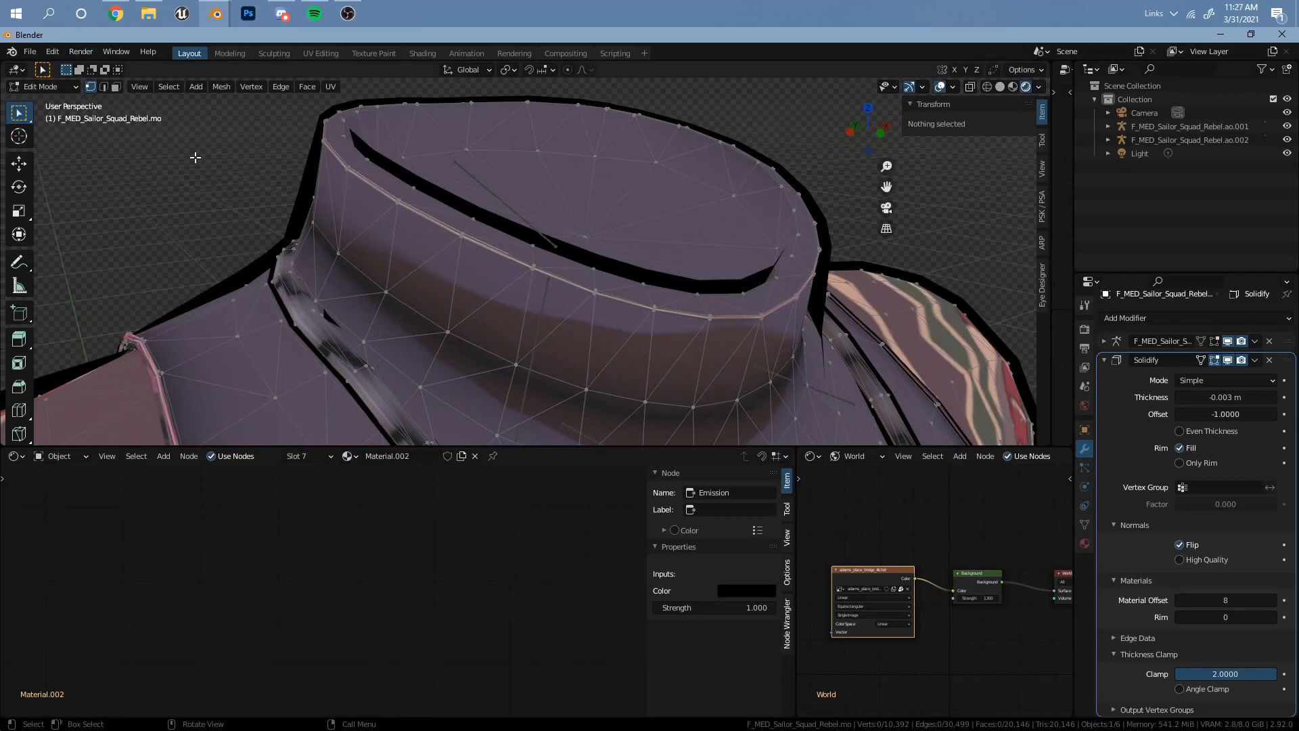
pyautogui.moveTo(613, 173); pyautogui.dragTo(534, 206, button='middle')
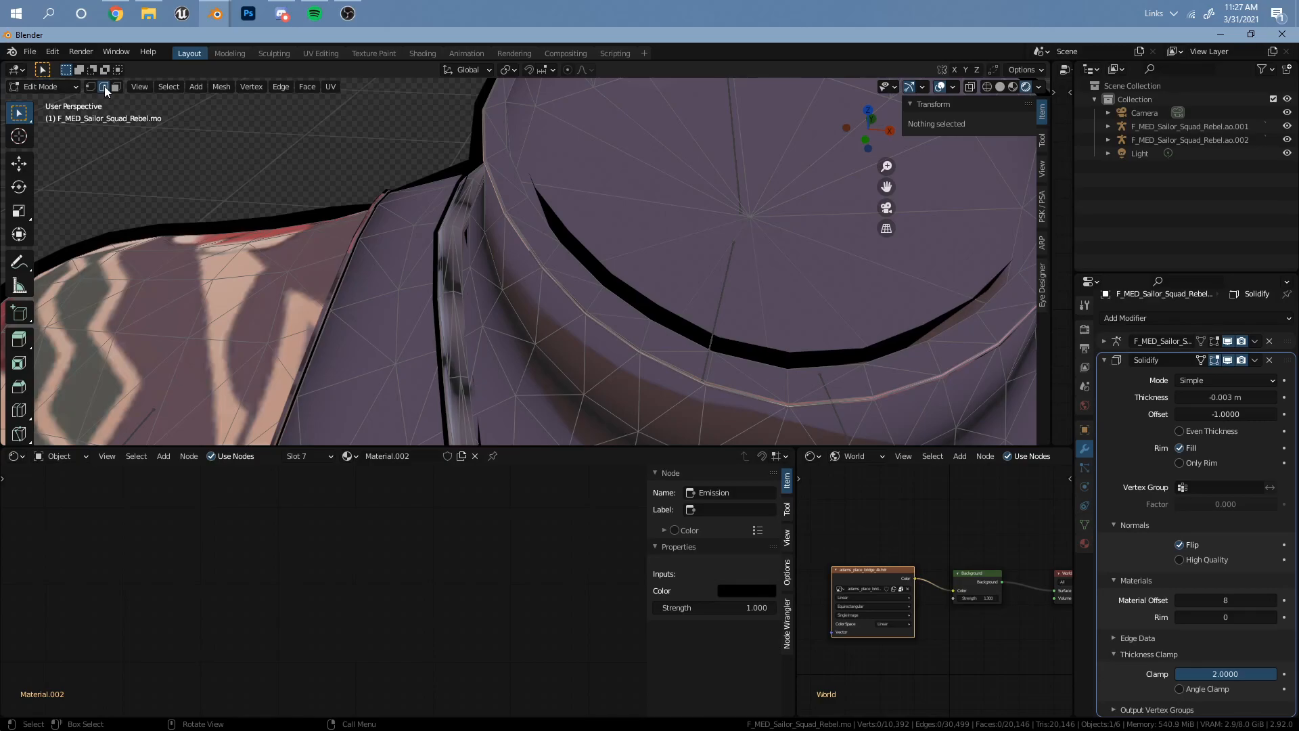
# Select the whole linked trim strip around the turtleneck collar and delete its edges
pyautogui.moveTo(409, 239); pyautogui.dragTo(478, 255, button='middle')
pyautogui.click(467, 264)
pyautogui.moveTo(509, 145); pyautogui.dragTo(579, 261, button='middle')
pyautogui.hotkey('ctrl', 'l')
pyautogui.press('x')
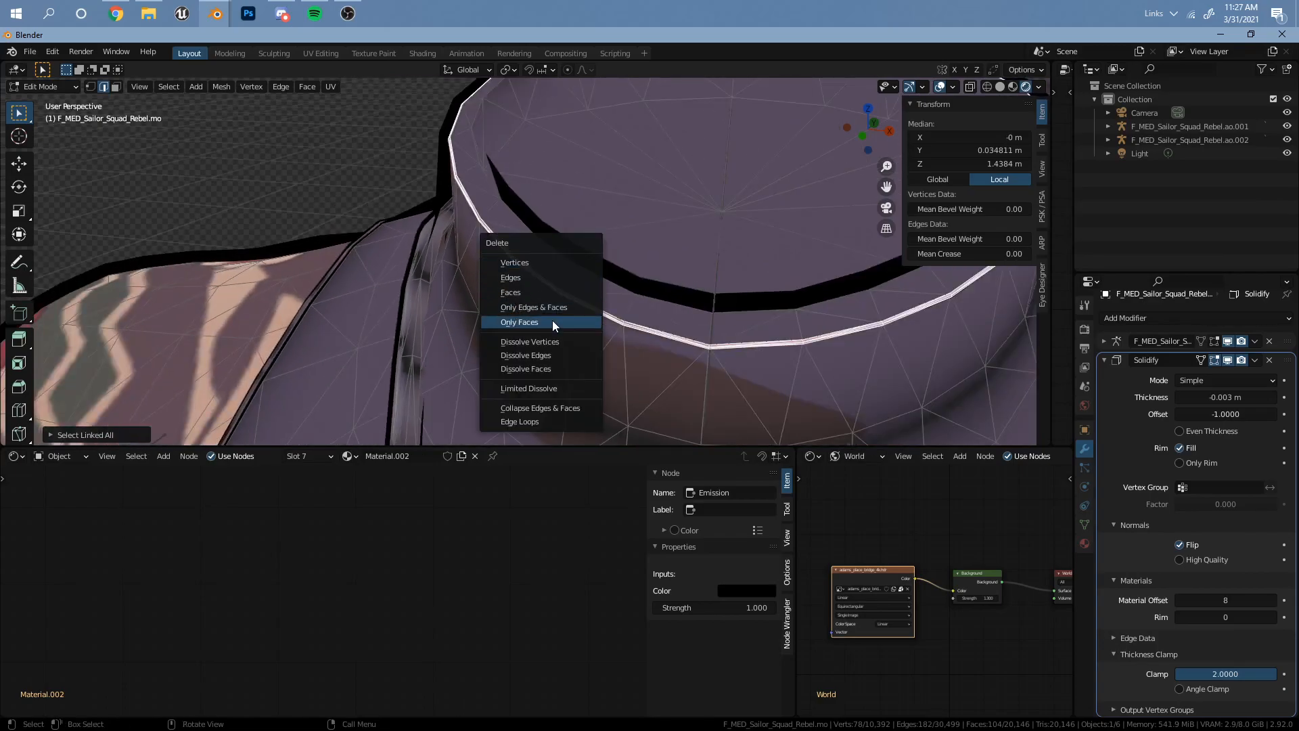
pyautogui.click(529, 275)
pyautogui.scroll(-5, 449, 298)
pyautogui.moveTo(449, 298); pyautogui.dragTo(441, 219, button='middle')
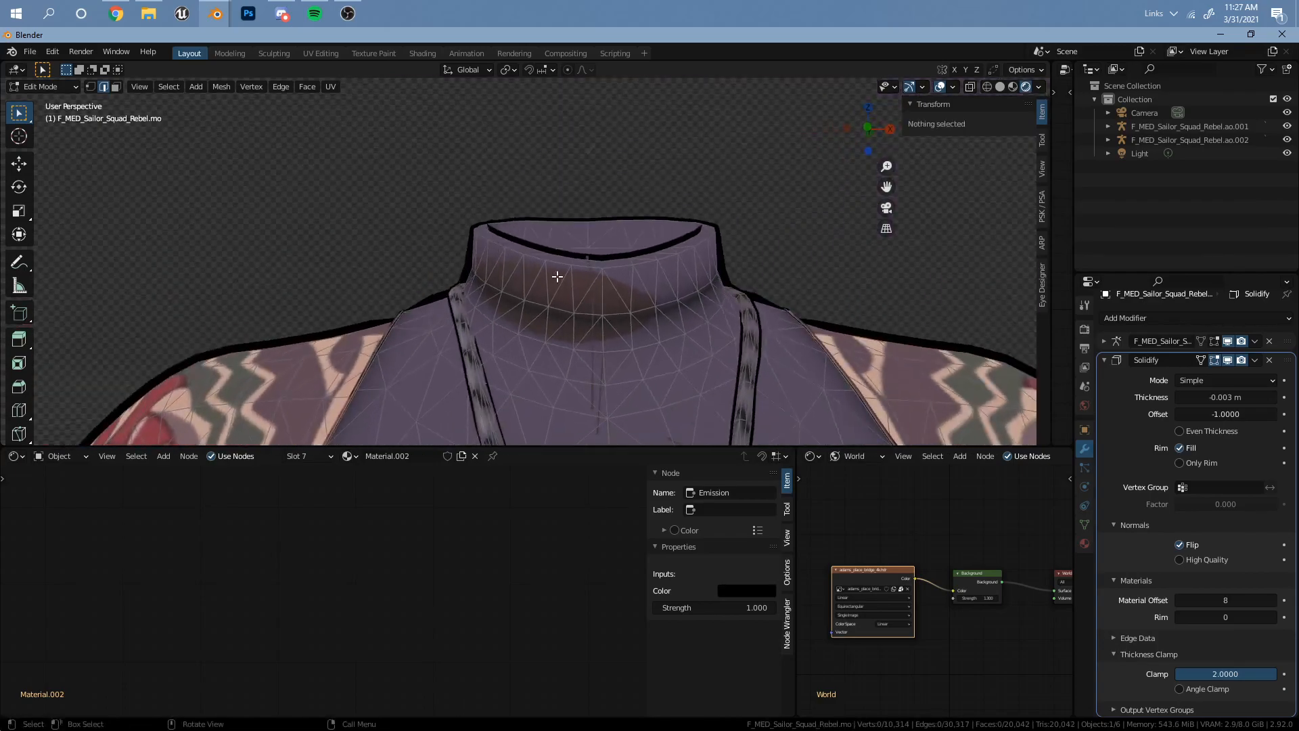
# Select the linked trim strip along the crop top's hem, delete its edges and return to Object Mode
pyautogui.scroll(-3, 465, 268)
pyautogui.keyDown('shift'); pyautogui.moveTo(616, 440); pyautogui.dragTo(551, 83, button='middle'); pyautogui.keyUp('shift')
pyautogui.keyDown('shift'); pyautogui.moveTo(561, 273); pyautogui.dragTo(555, 317, button='middle'); pyautogui.keyUp('shift')
pyautogui.scroll(6, 531, 257)
pyautogui.click(531, 254)
pyautogui.hotkey('ctrl', 'l')
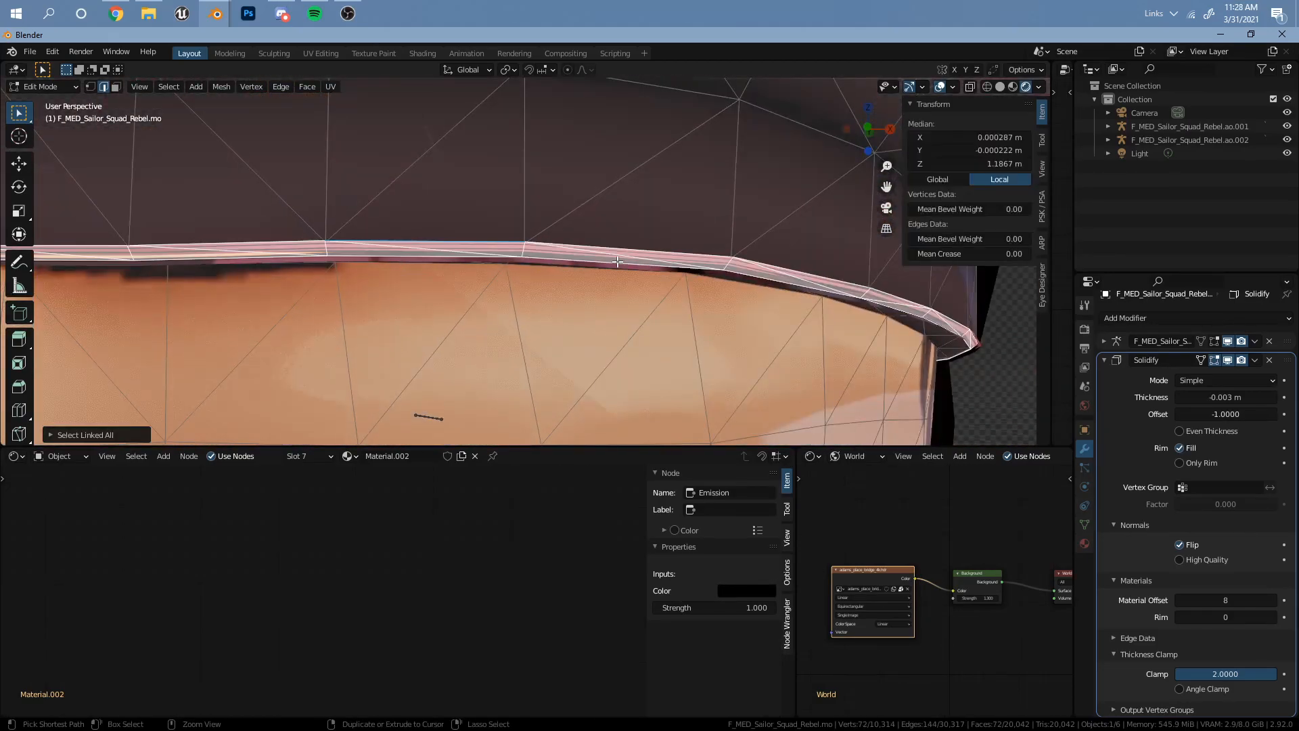
pyautogui.scroll(-5, 530, 254)
pyautogui.press('x')
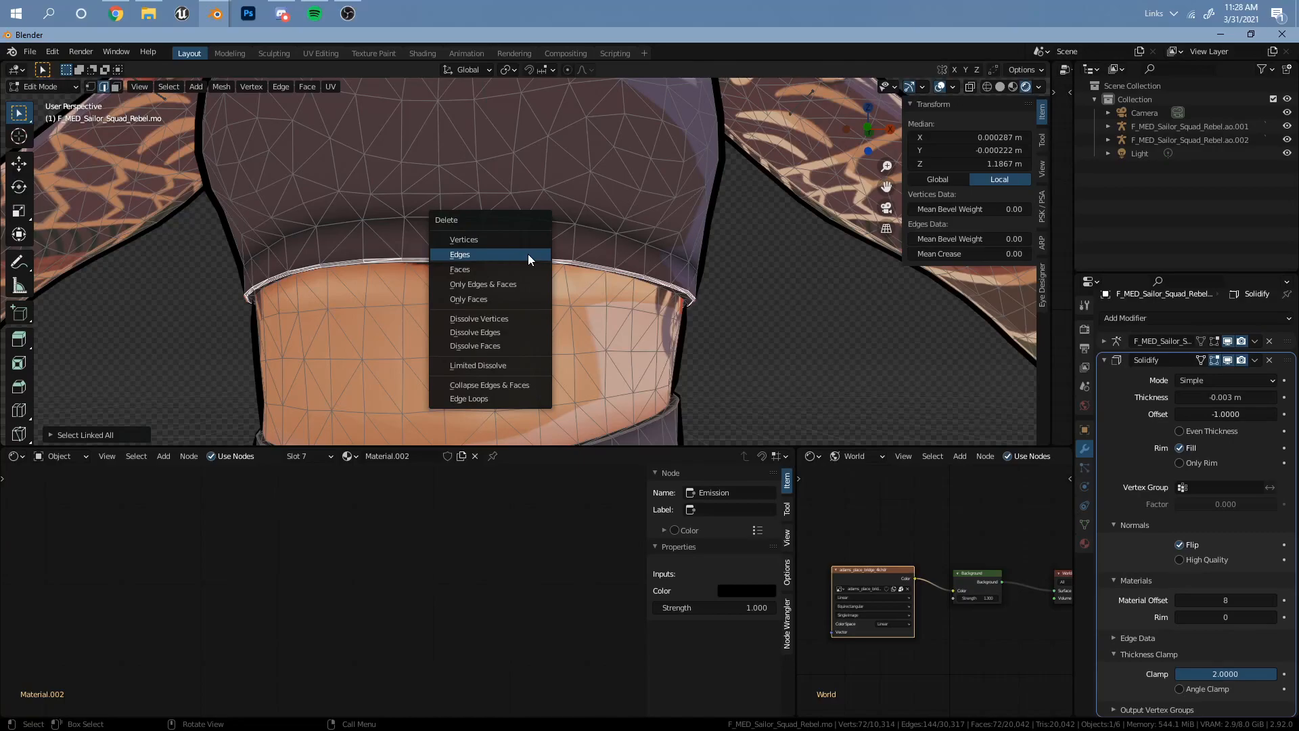
pyautogui.click(528, 254)
pyautogui.scroll(-4, 528, 254)
pyautogui.press('Tab')
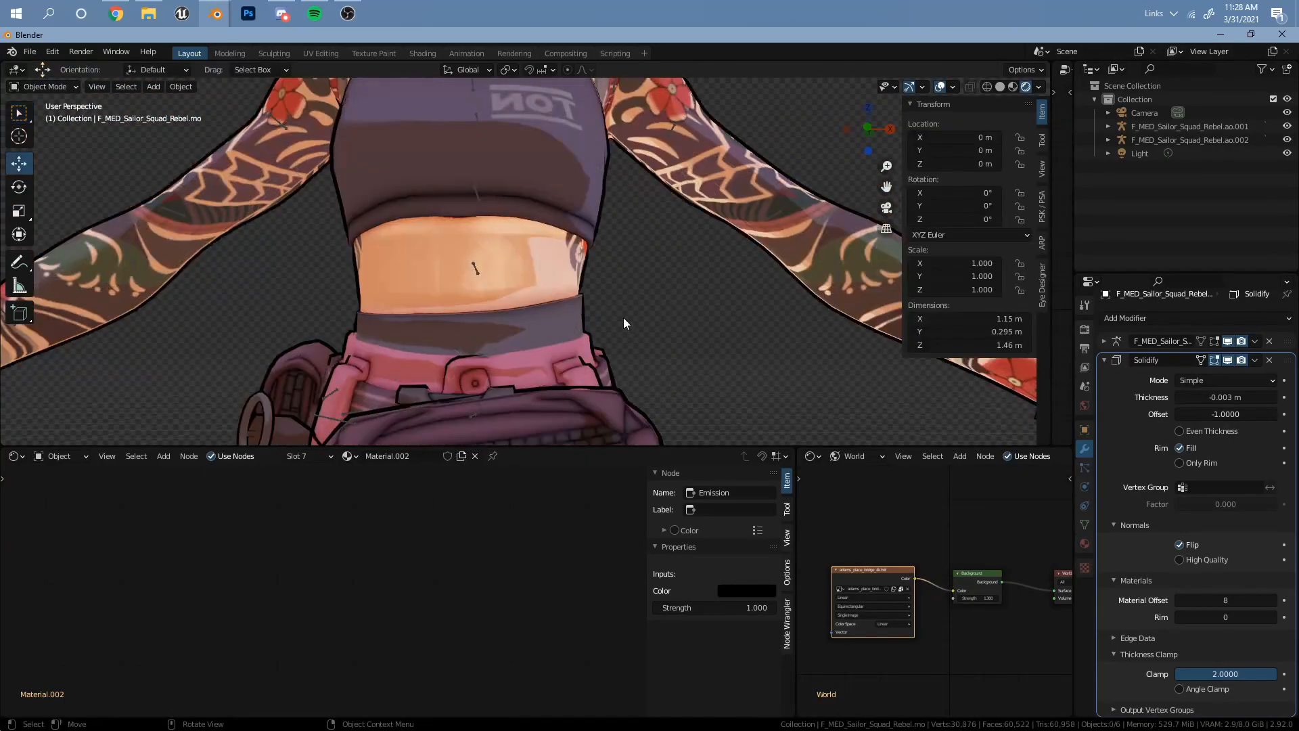
# Delete the linked trim strip along the waistband in Edit Mode, then check the character in Object Mode from the front
pyautogui.scroll(6, 609, 318)
pyautogui.press('Tab')
pyautogui.scroll(5, 599, 318)
pyautogui.click(655, 285)
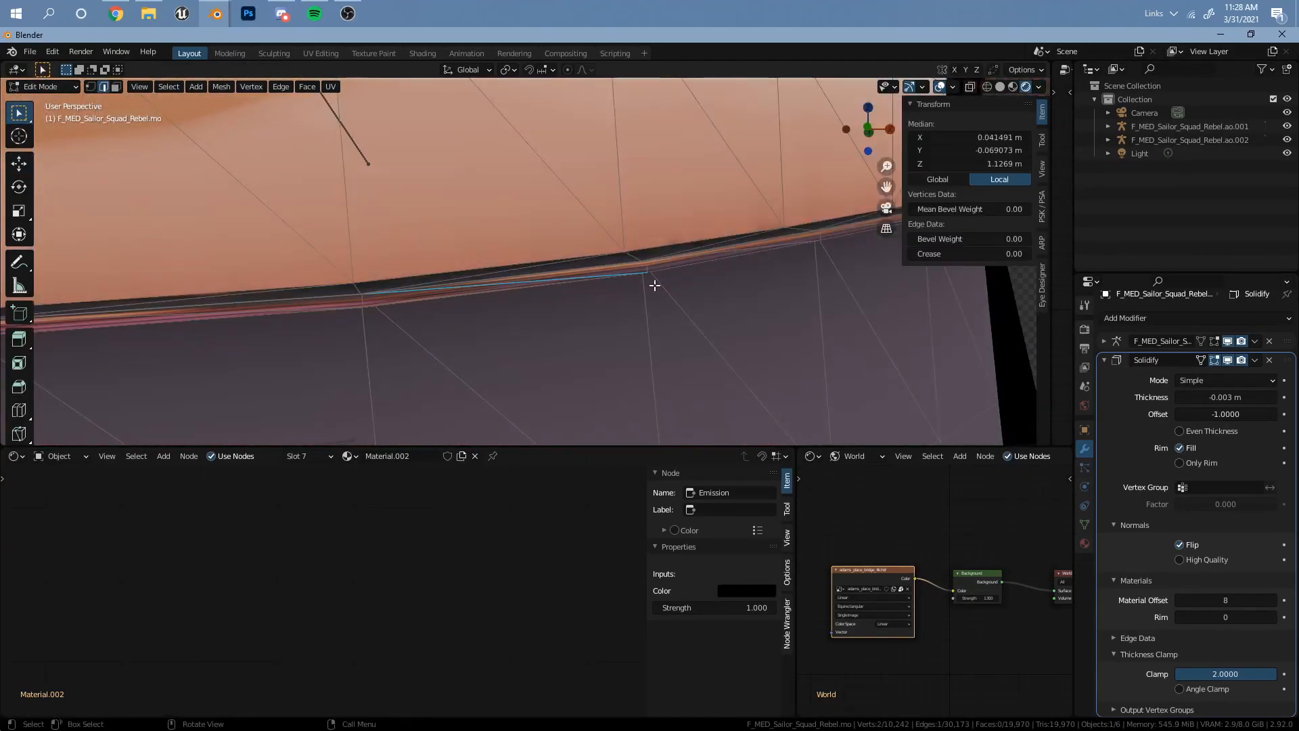
pyautogui.hotkey('ctrl', 'l')
pyautogui.scroll(-3, 667, 282)
pyautogui.press('x')
pyautogui.click(669, 282)
pyautogui.scroll(-6, 667, 282)
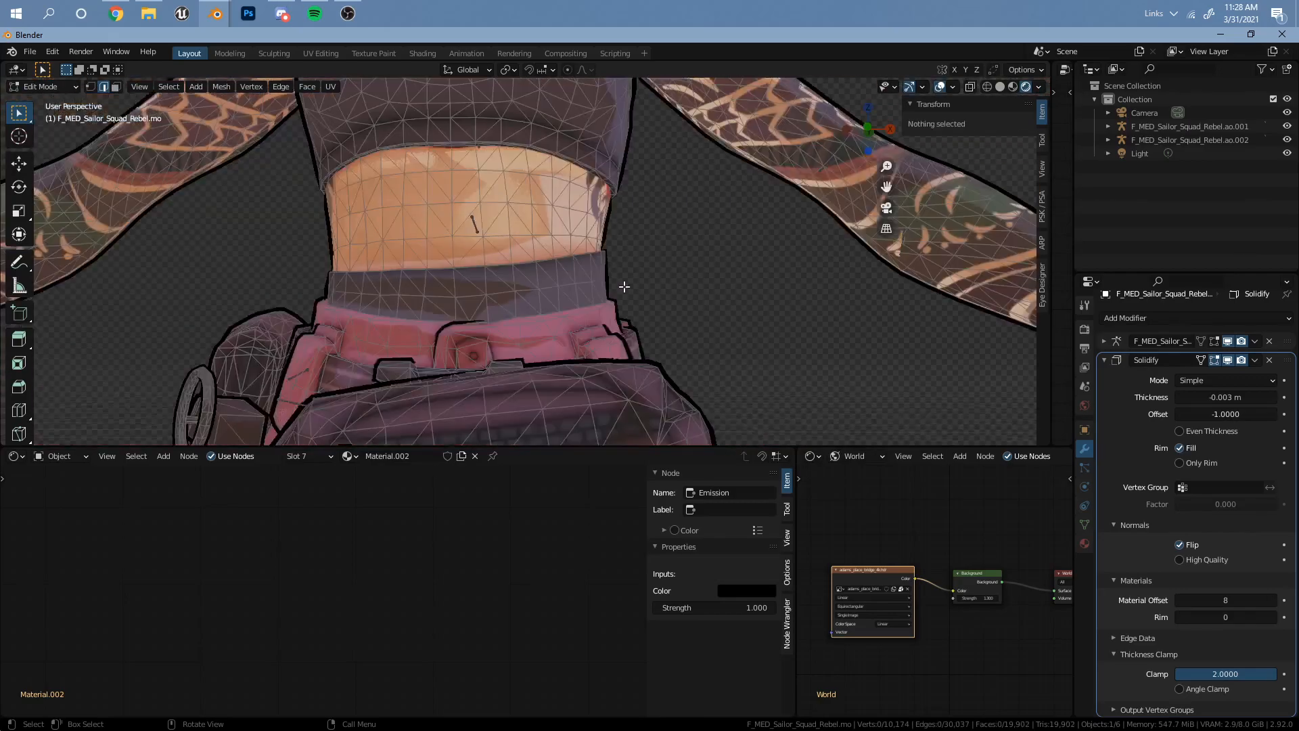
pyautogui.press('Tab')
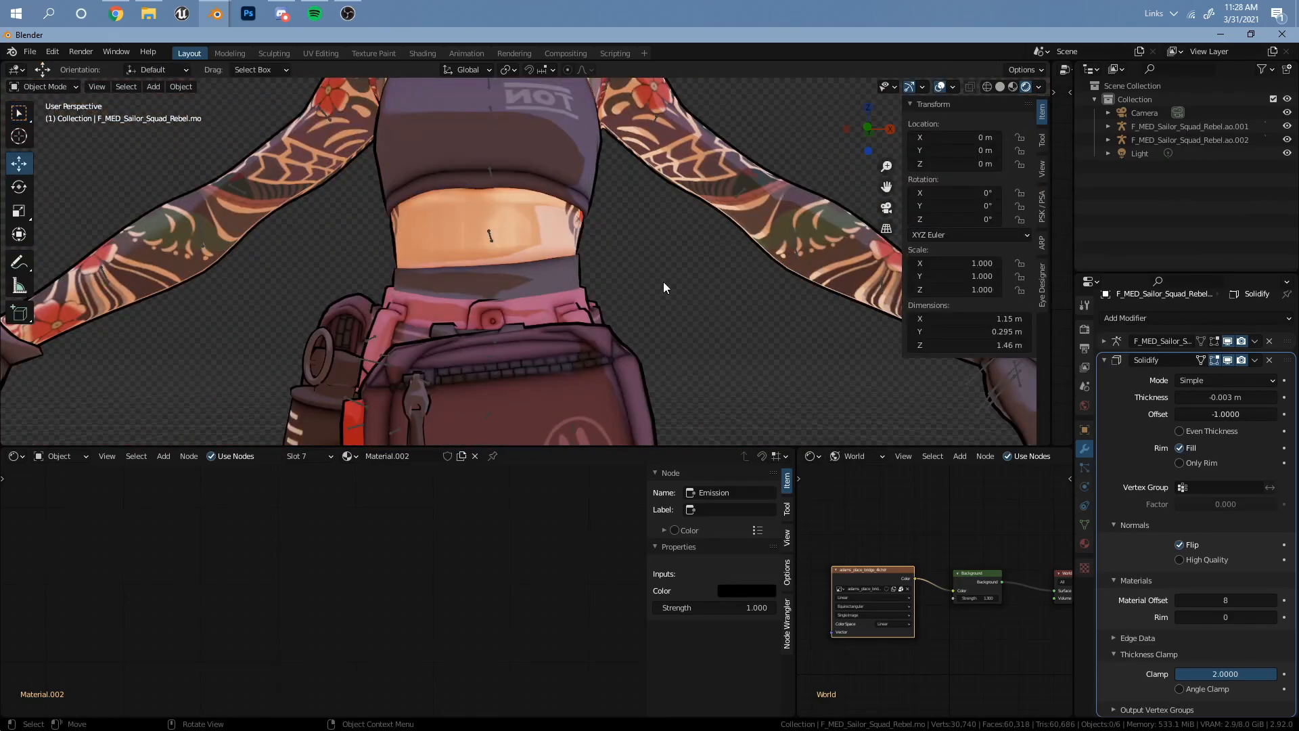
pyautogui.click(867, 128)
pyautogui.scroll(-3, 608, 248)
pyautogui.scroll(1, 605, 206)
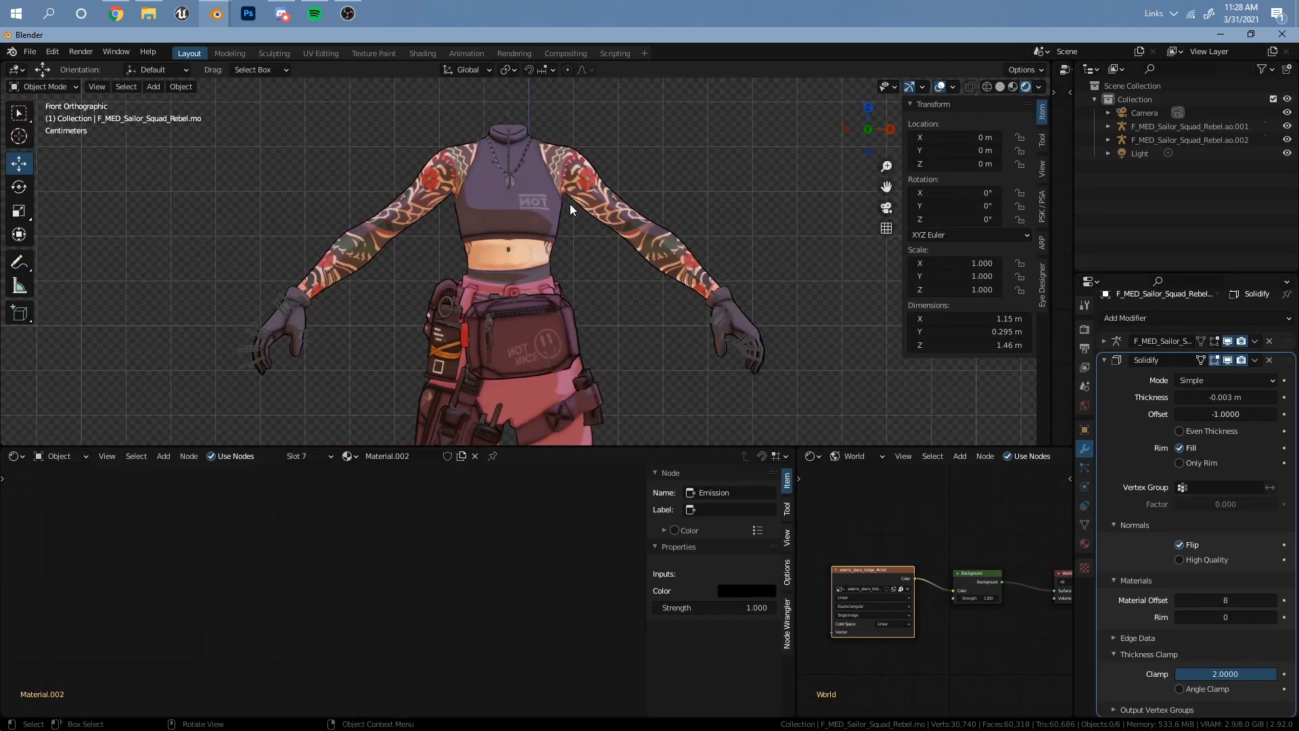